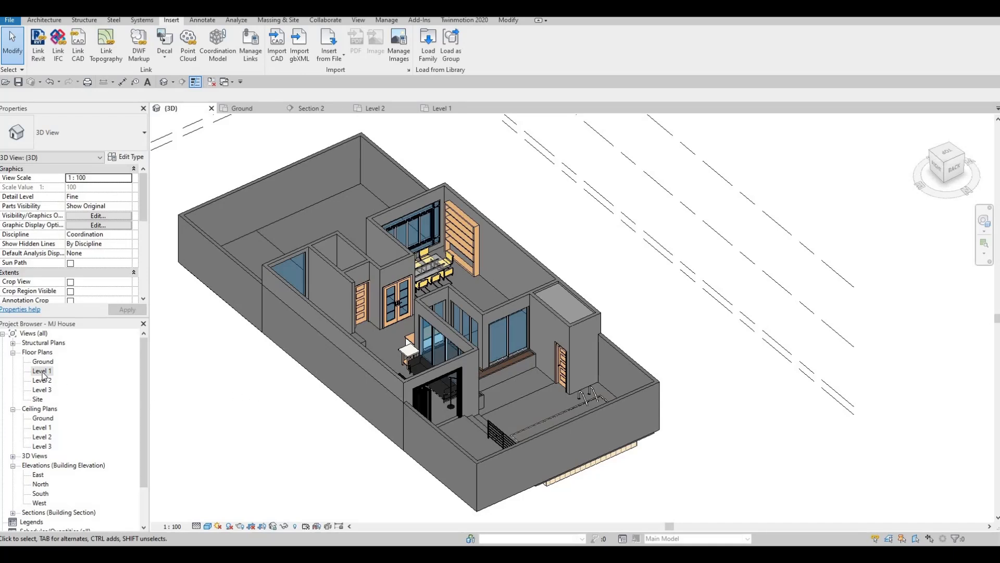
Open the Level 1 floor plan and zoom into the room at its upper-left
double_click(43, 371)
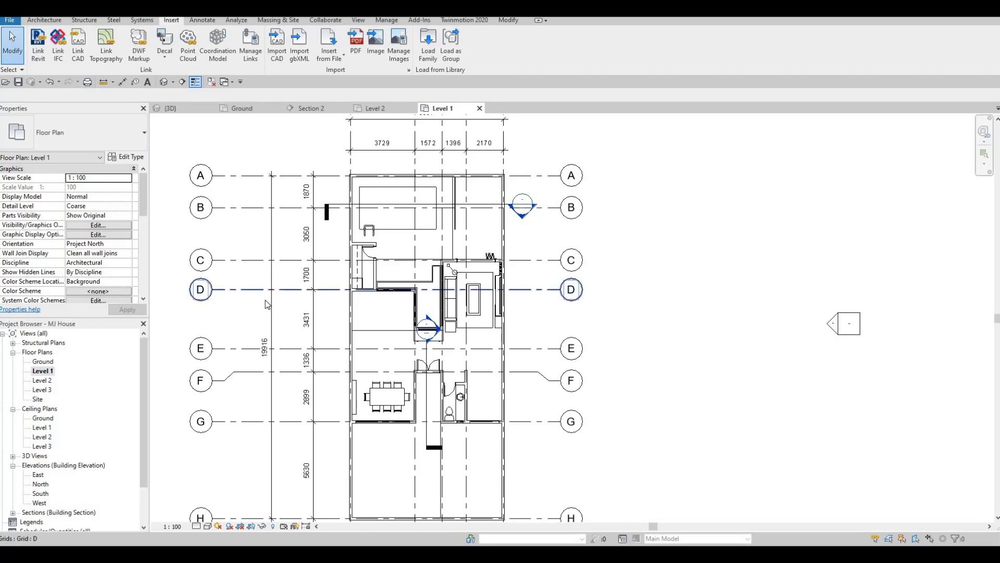
middle_drag(399, 269, 404, 213)
scroll(407, 256, up, 4)
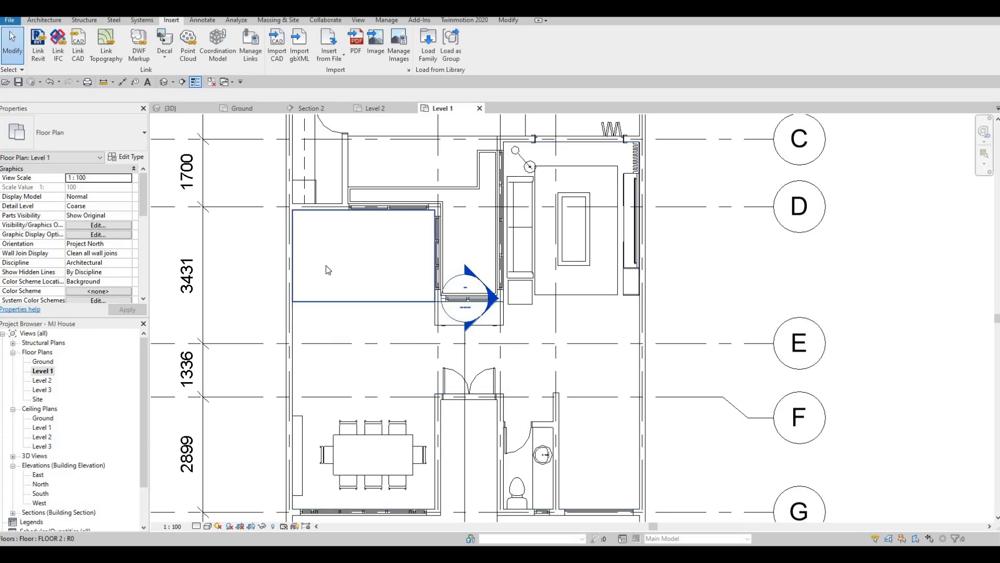
Start an in-place component in the Generic Models category, keeping the default name
click(49, 21)
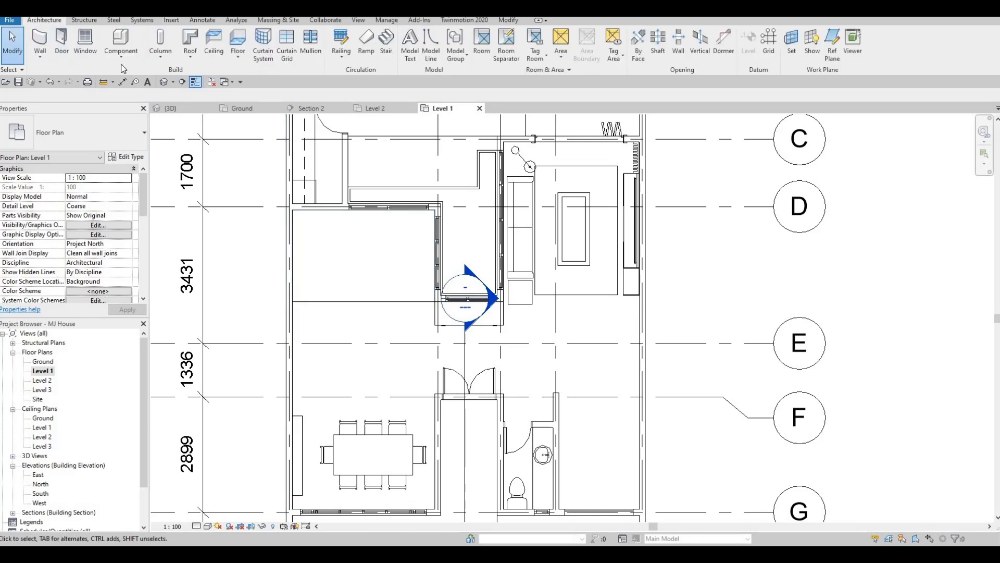
click(120, 56)
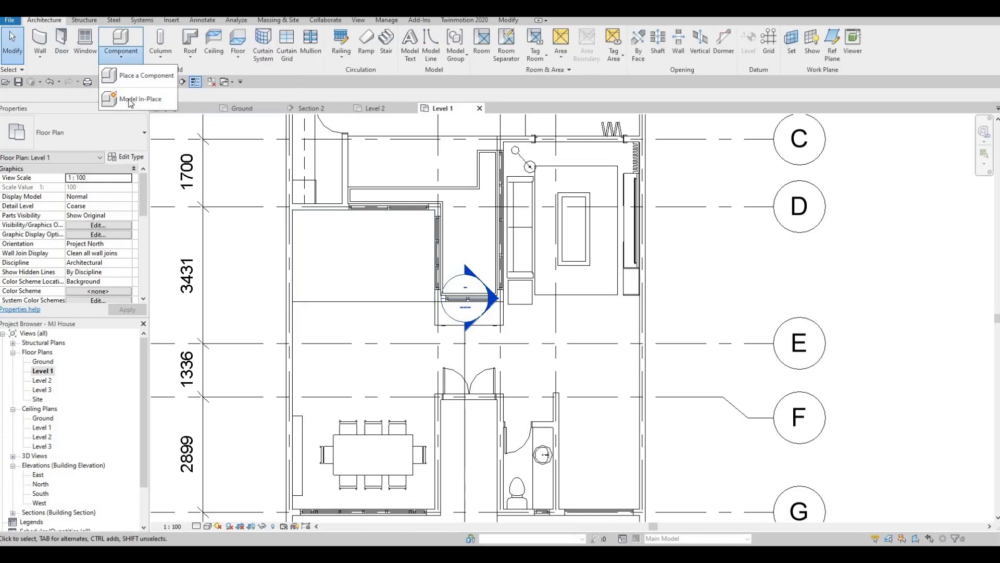
click(132, 100)
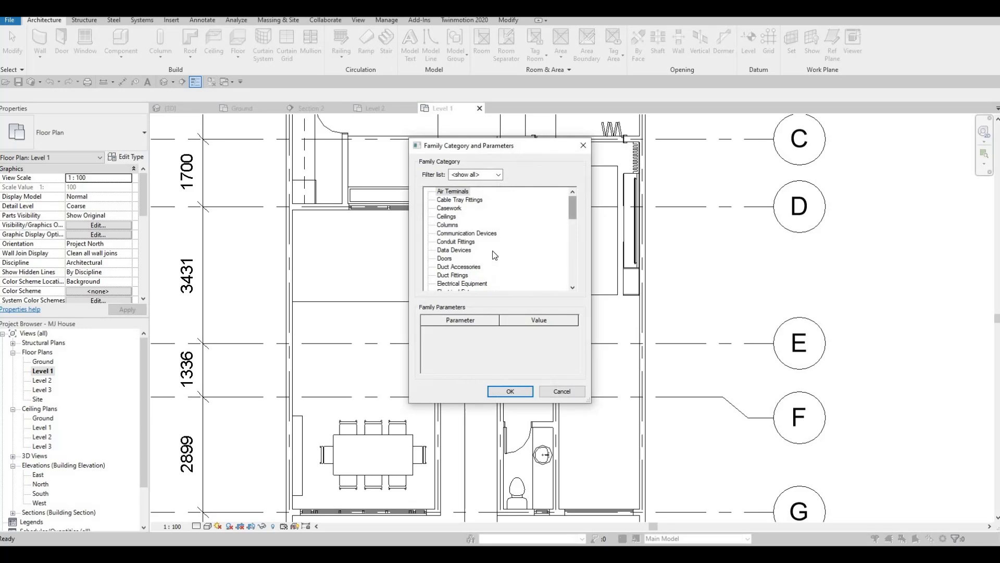
scroll(493, 251, down, 3)
click(456, 274)
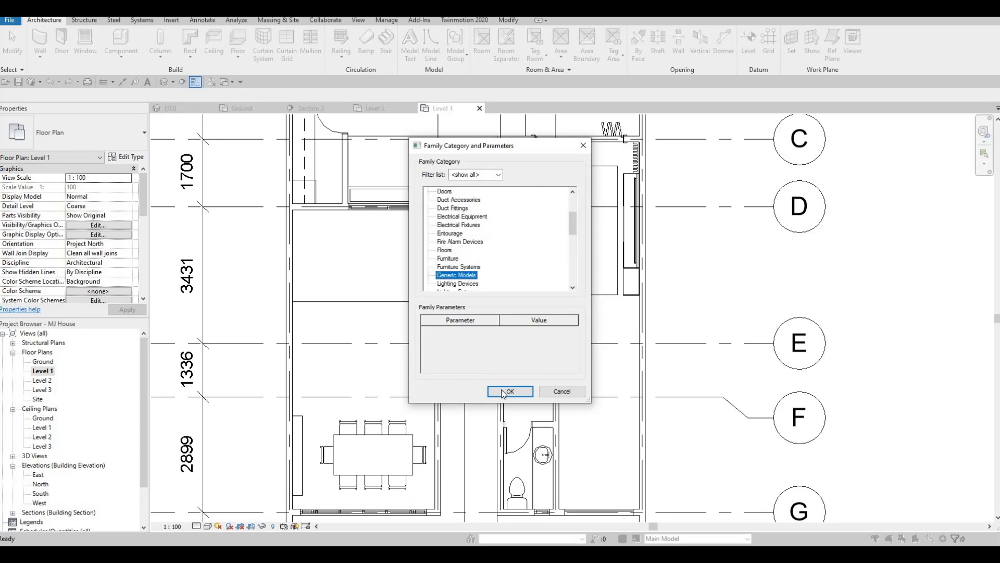
click(503, 392)
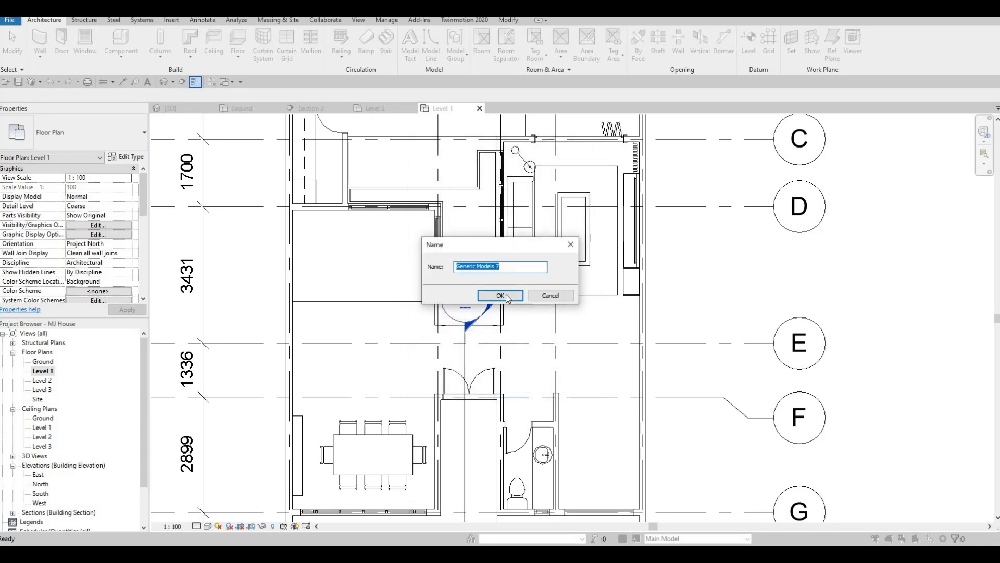
key(Return)
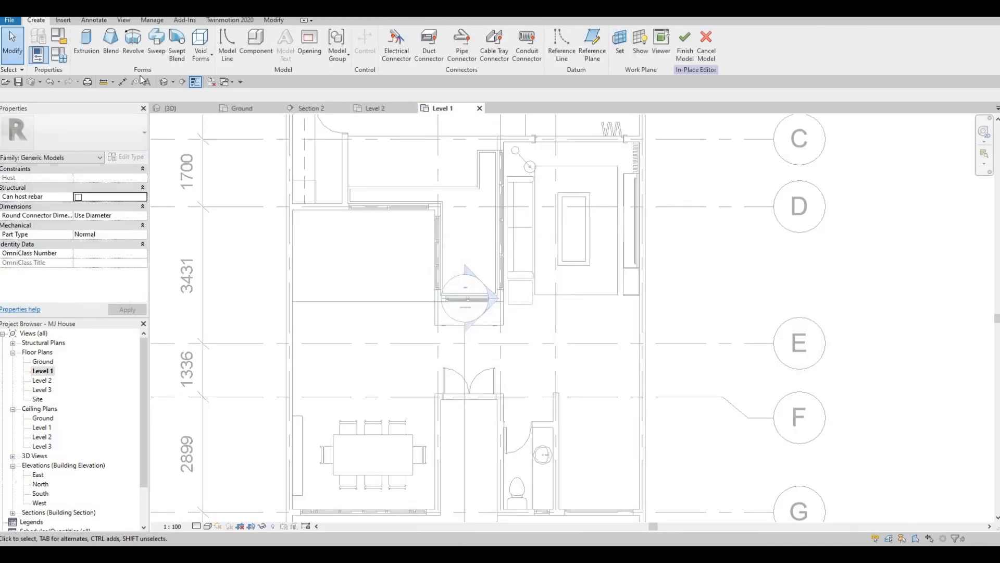
Start an extrusion and sketch a rectangle about 1200 × 600 mm in the room's upper-left corner
click(87, 47)
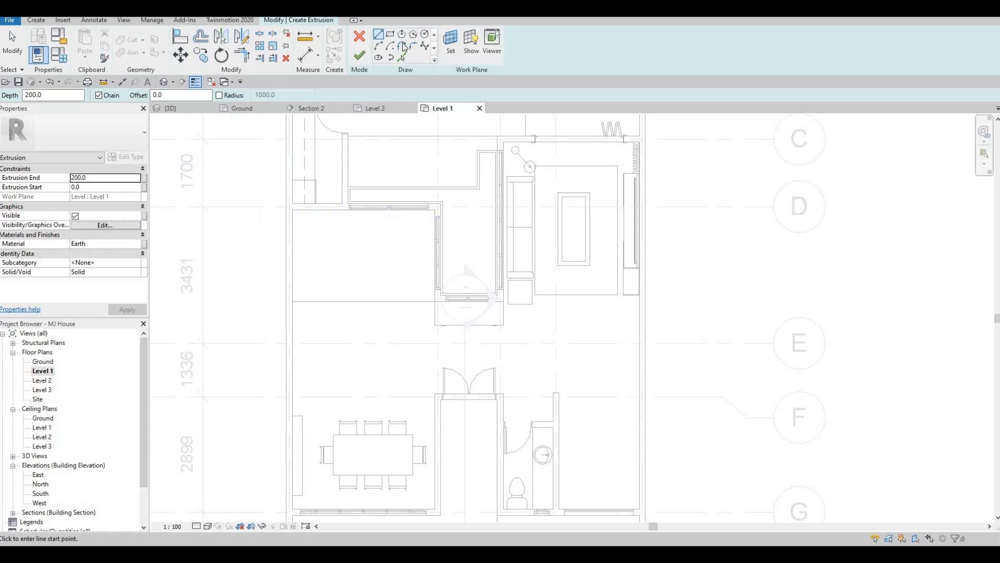
click(391, 34)
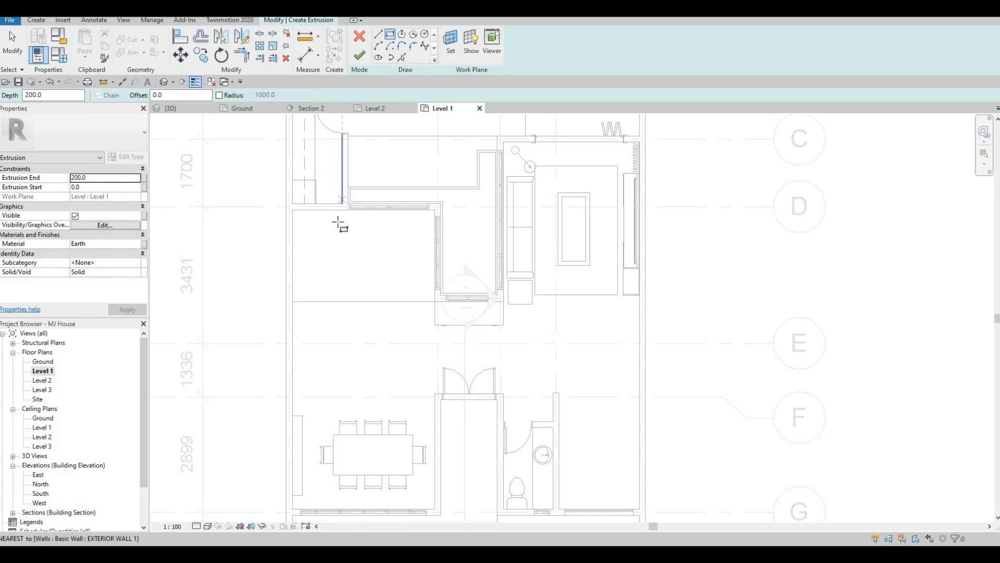
scroll(297, 216, up, 2)
click(290, 209)
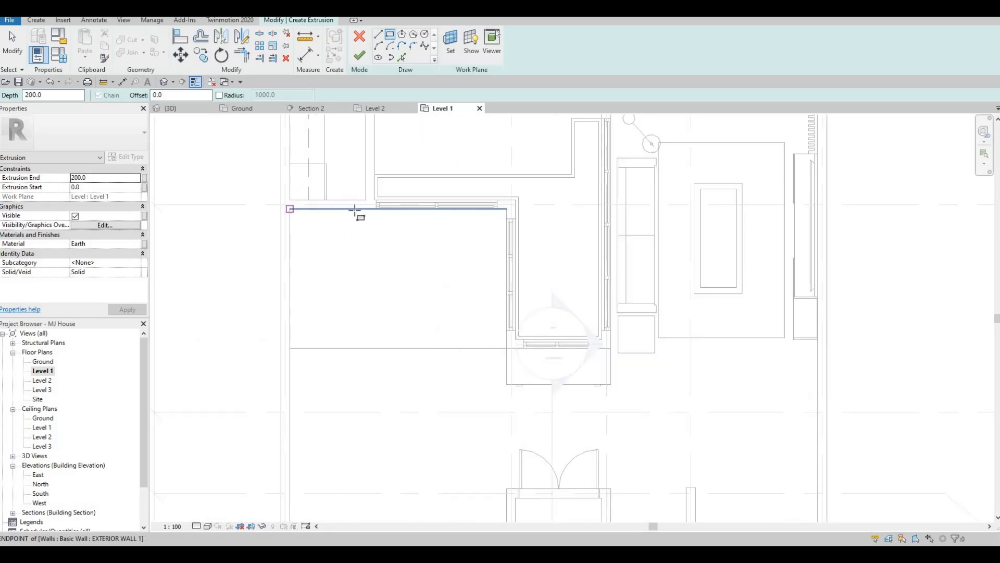
click(334, 242)
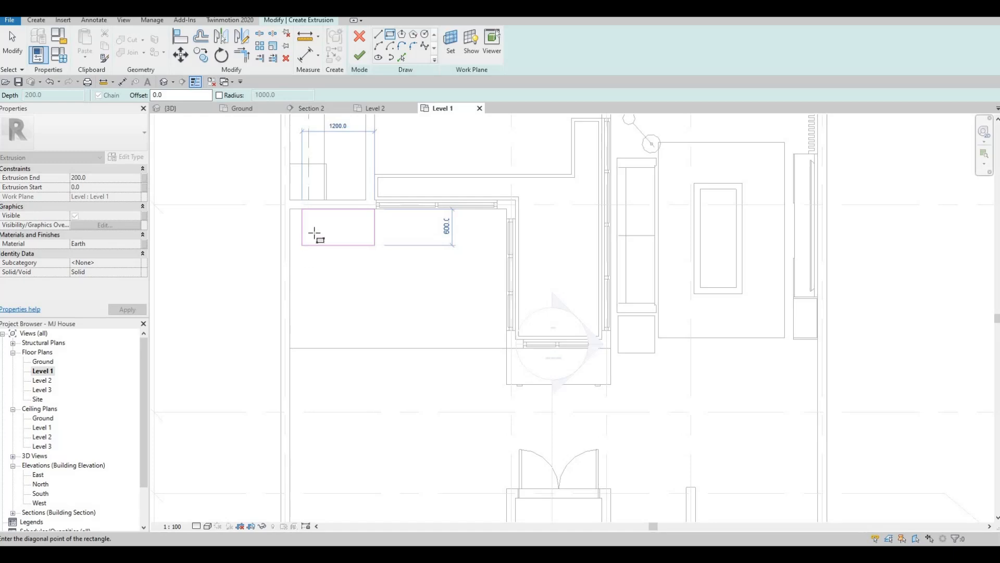
click(303, 244)
Sketch a second rectangle about 2600 × 900 mm further down along the same wall
middle_drag(290, 352, 297, 300)
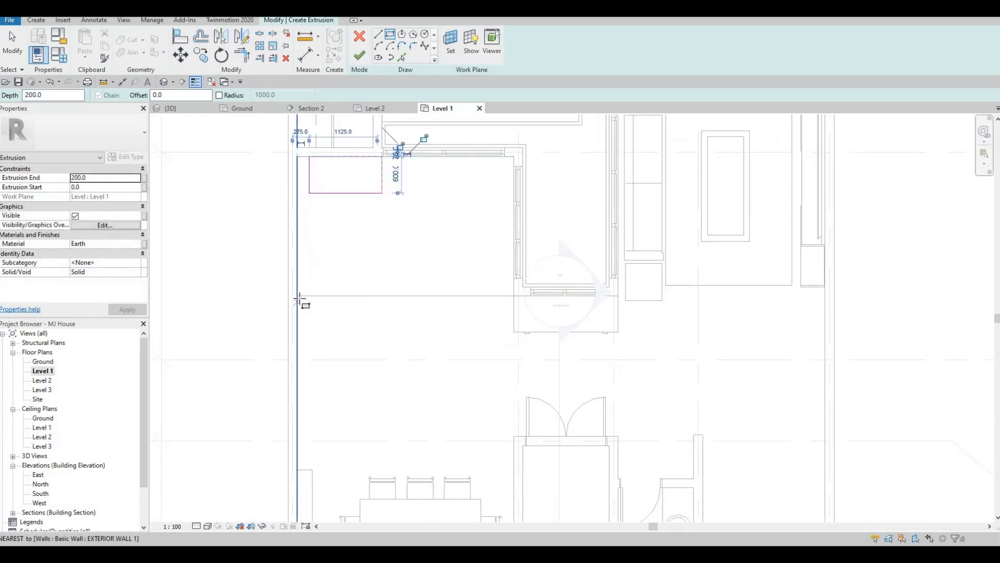
click(298, 296)
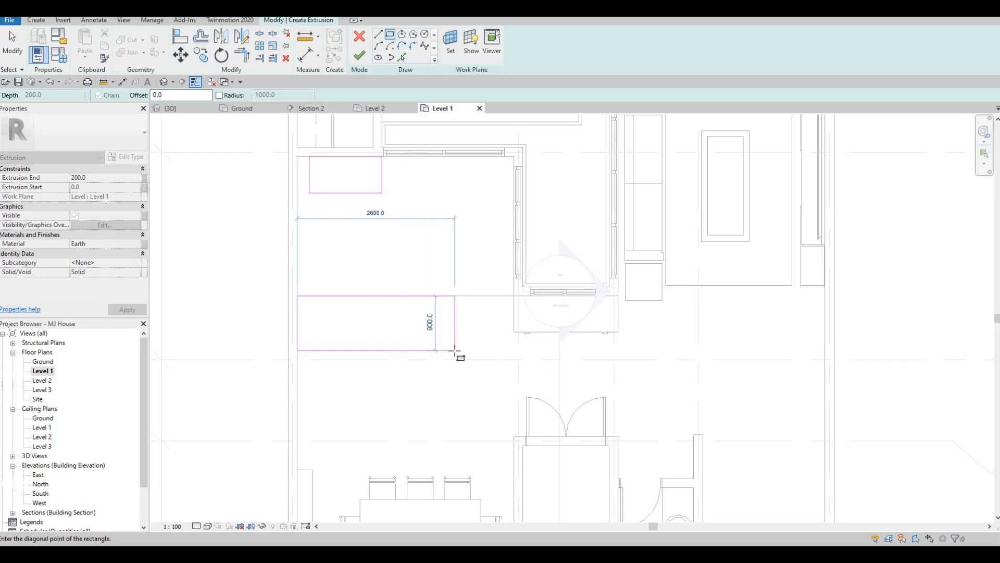
click(454, 351)
middle_drag(409, 335, 404, 308)
key(Escape)
key(Escape)
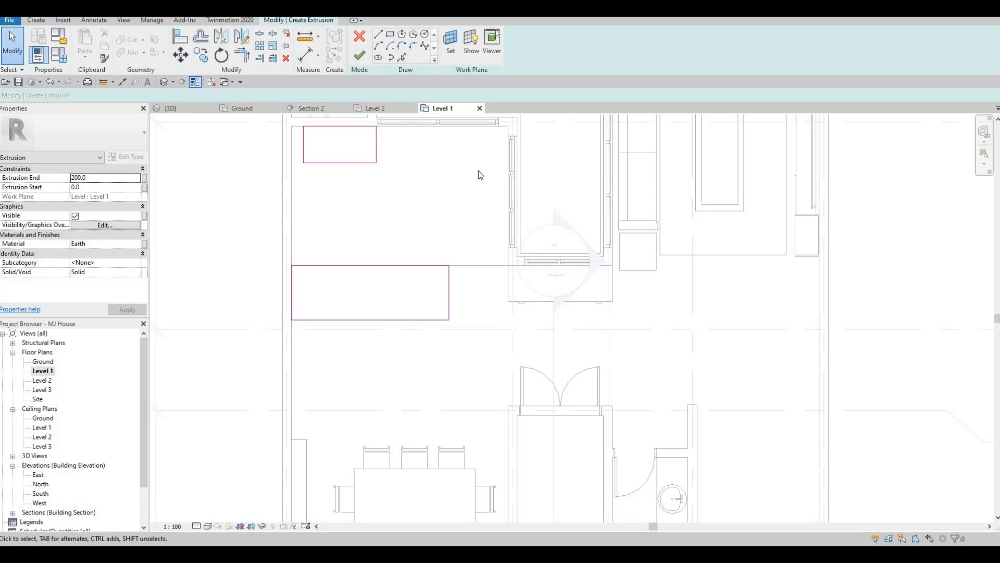
Nudge the lower rectangle's bottom edge downward to deepen it
middle_drag(456, 177, 460, 217)
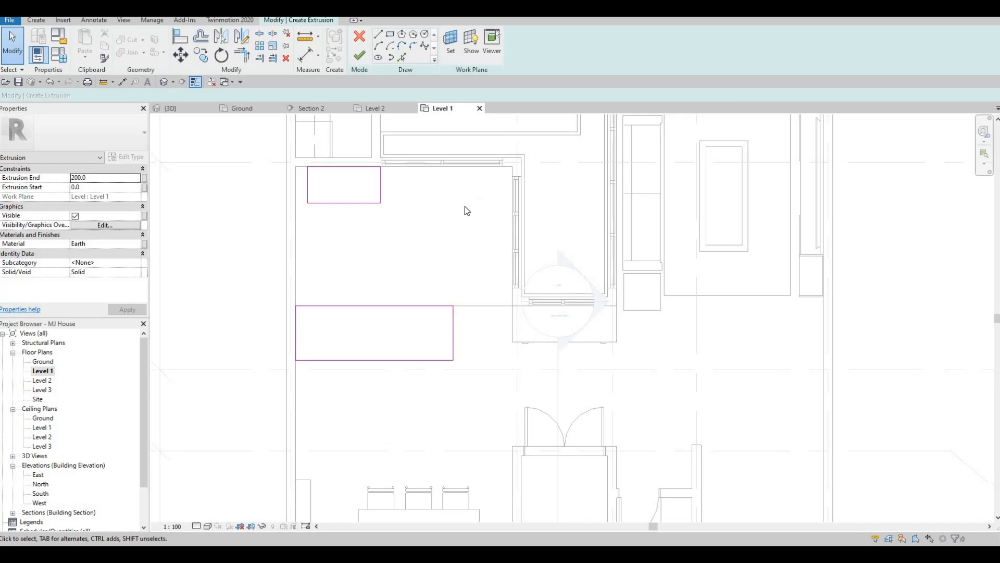
middle_drag(465, 207, 466, 200)
middle_drag(345, 253, 348, 243)
middle_drag(380, 318, 384, 313)
key(Escape)
click(384, 313)
key(Down)
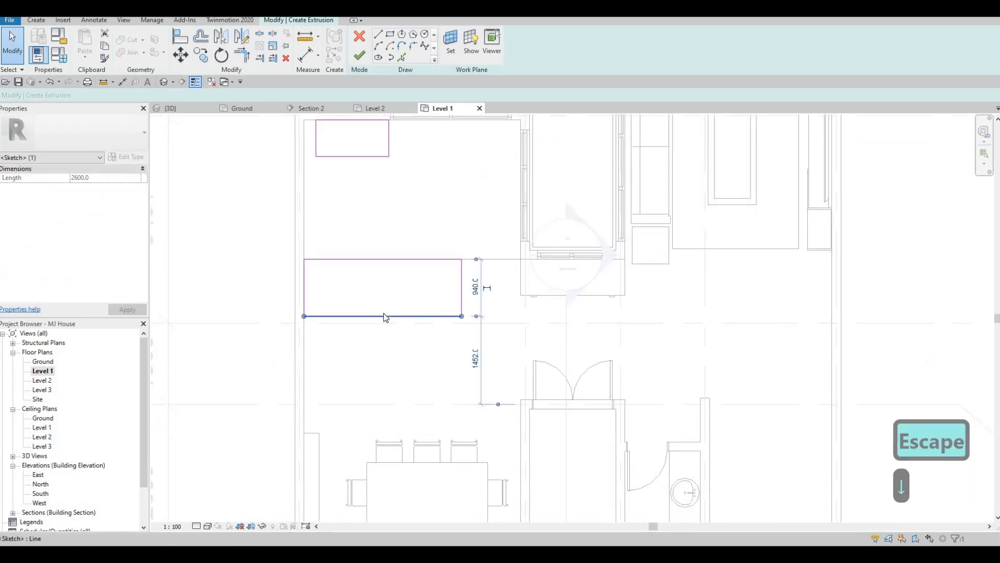
key(Down)
key(Down)
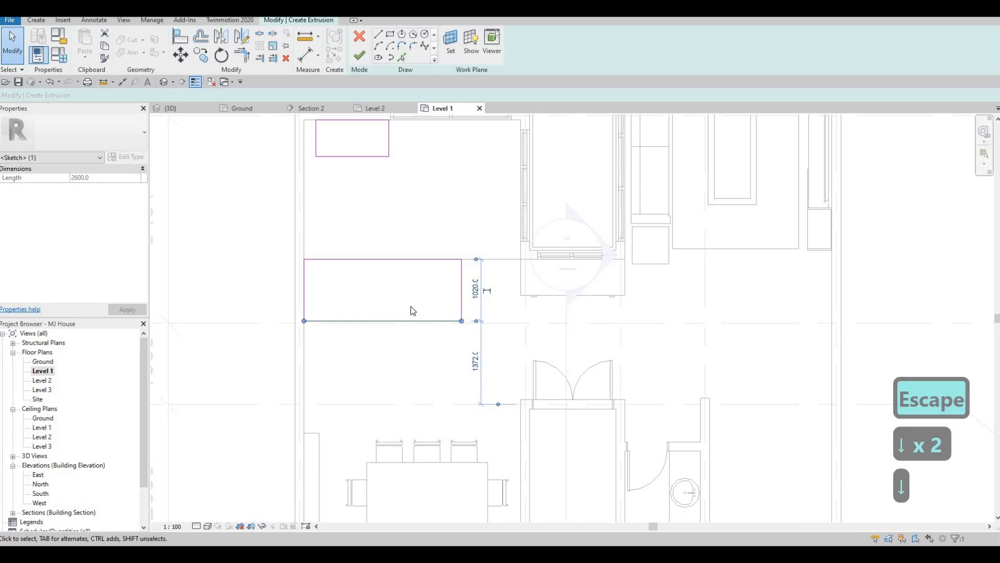
key(Escape)
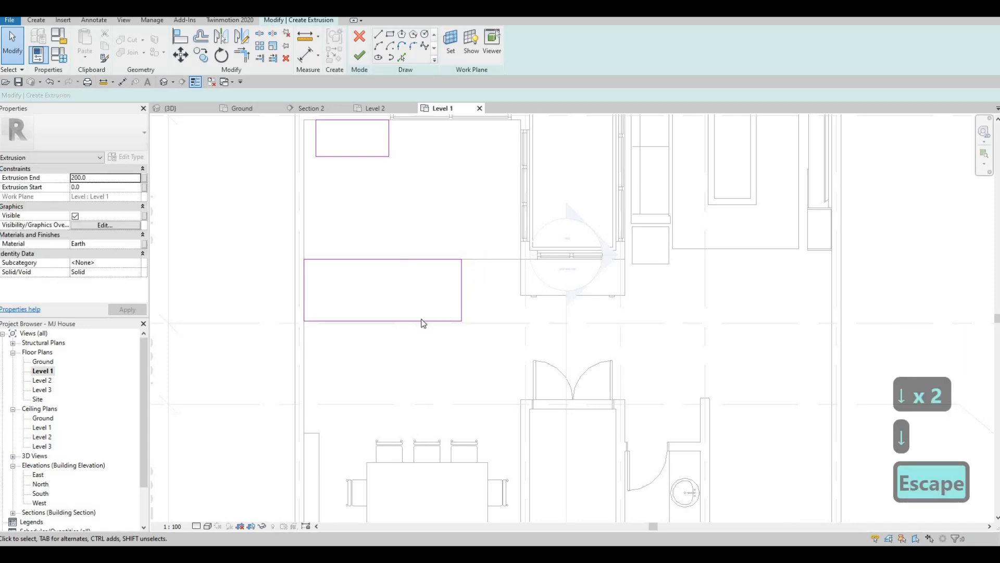
key(Escape)
Select the whole lower rectangle and nudge it down one step
key(Tab)
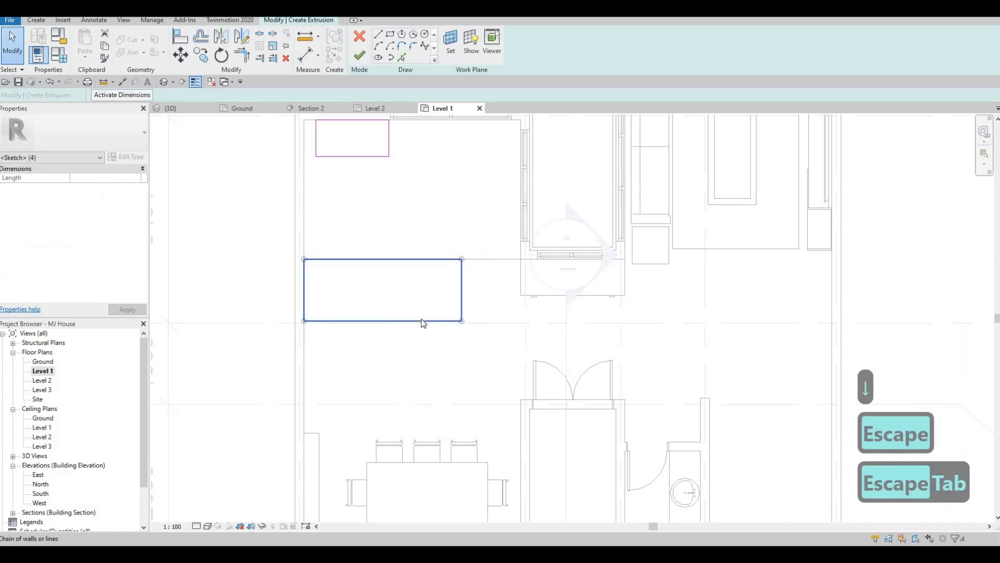
key(Down)
key(Escape)
key(Escape)
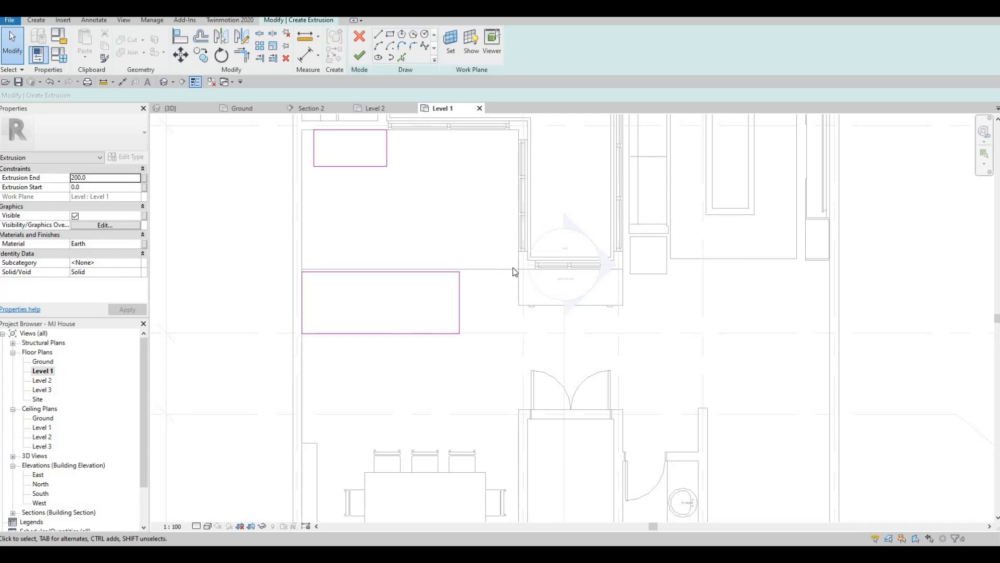
Move the lower rectangle so its top edge aligns with the room's horizontal line
key(Escape)
key(Escape)
key(Tab)
click(416, 283)
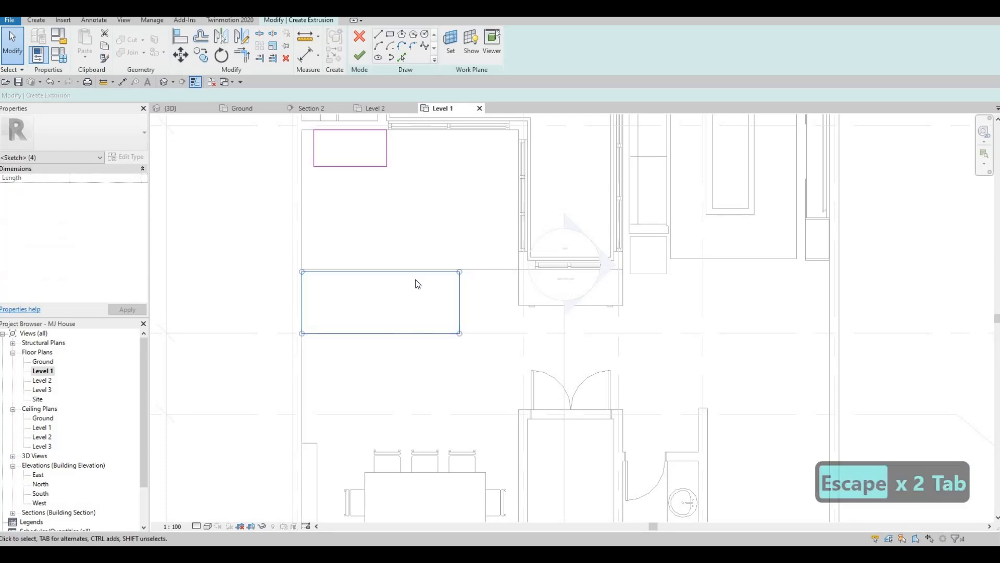
key(m)
key(v)
scroll(396, 271, up, 2)
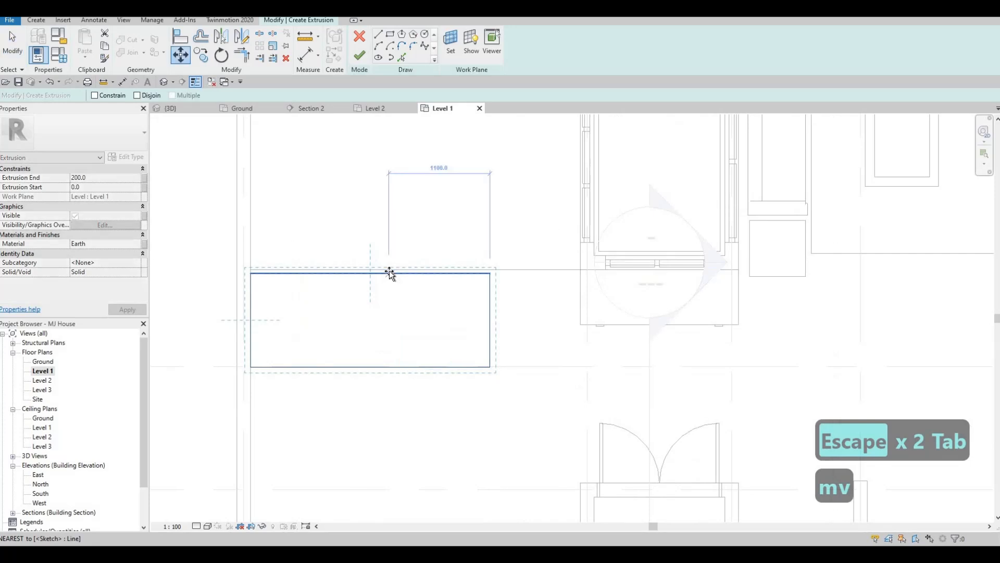
click(389, 273)
click(390, 270)
scroll(398, 270, up, 1)
key(Escape)
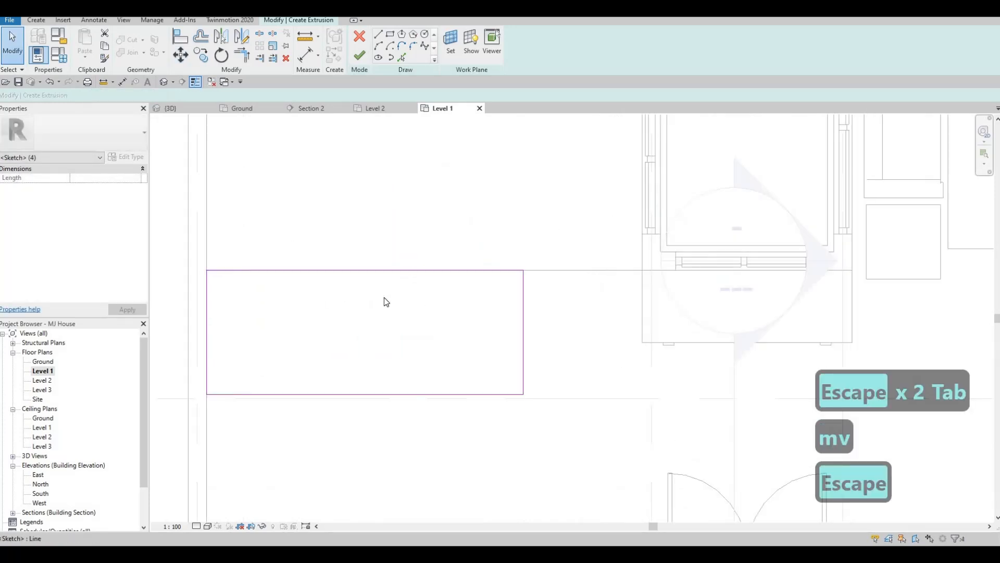
Sketch a third rectangle about 570 mm wide joining the lower rectangle to the upper one along the wall
scroll(391, 299, down, 3)
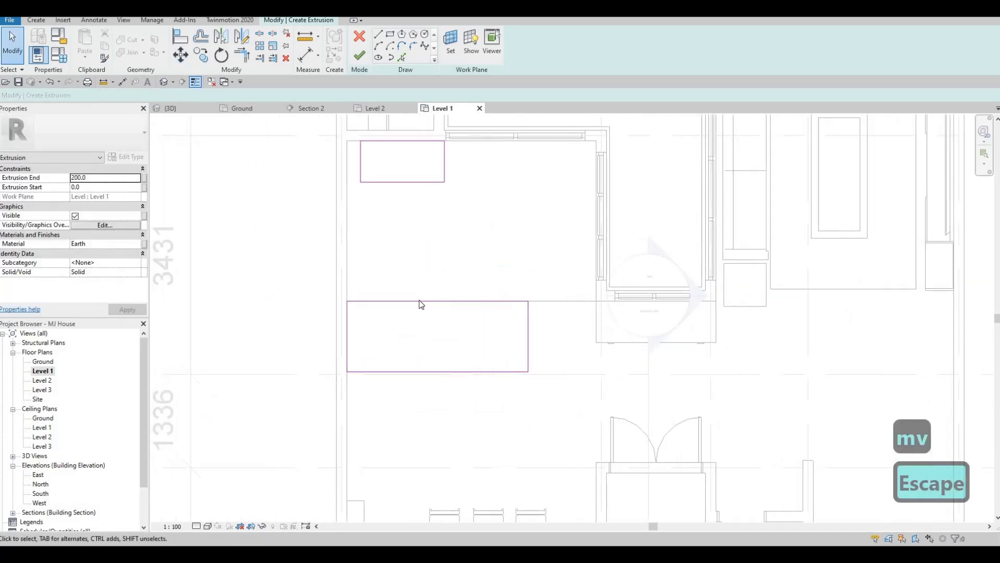
middle_drag(419, 300, 390, 285)
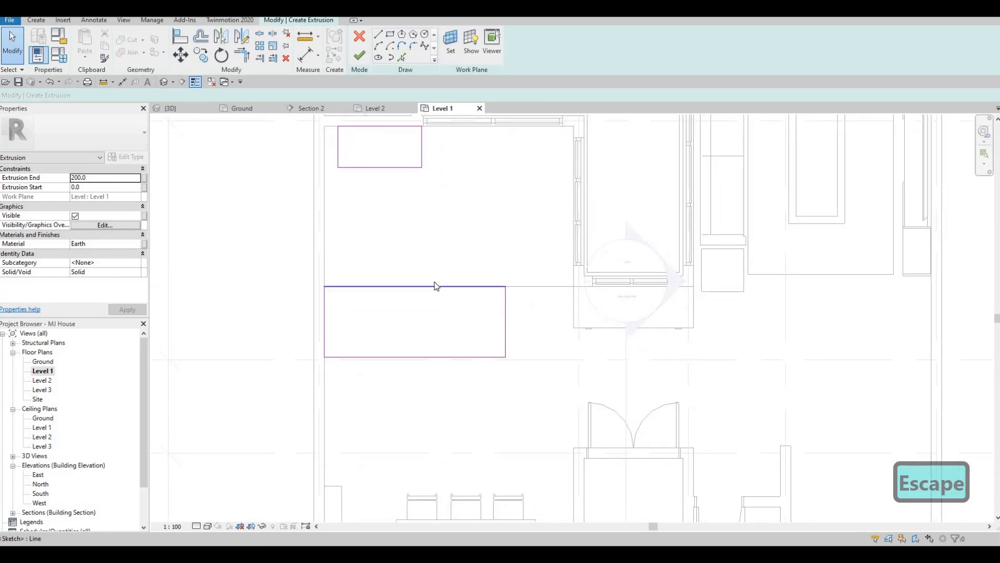
click(390, 34)
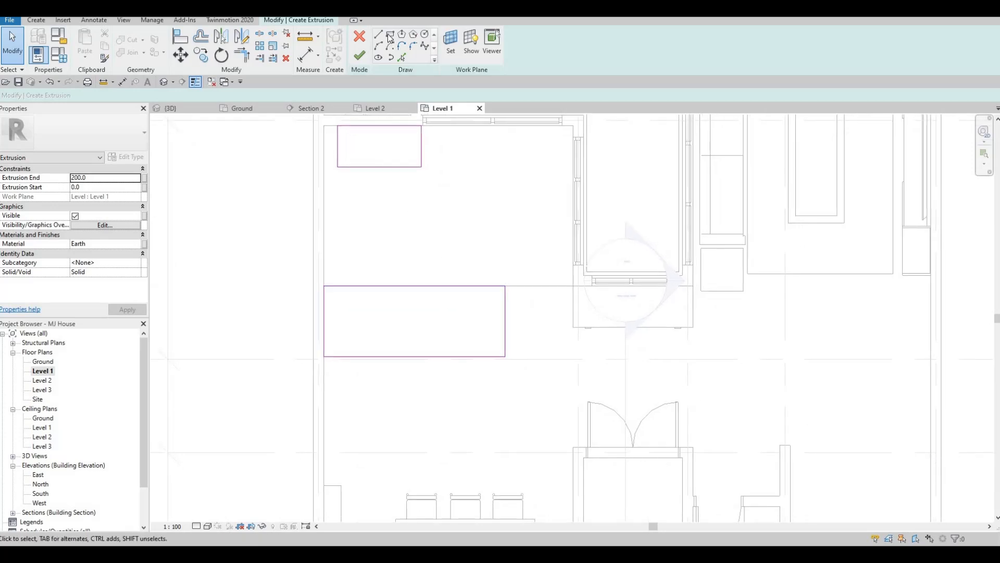
click(323, 286)
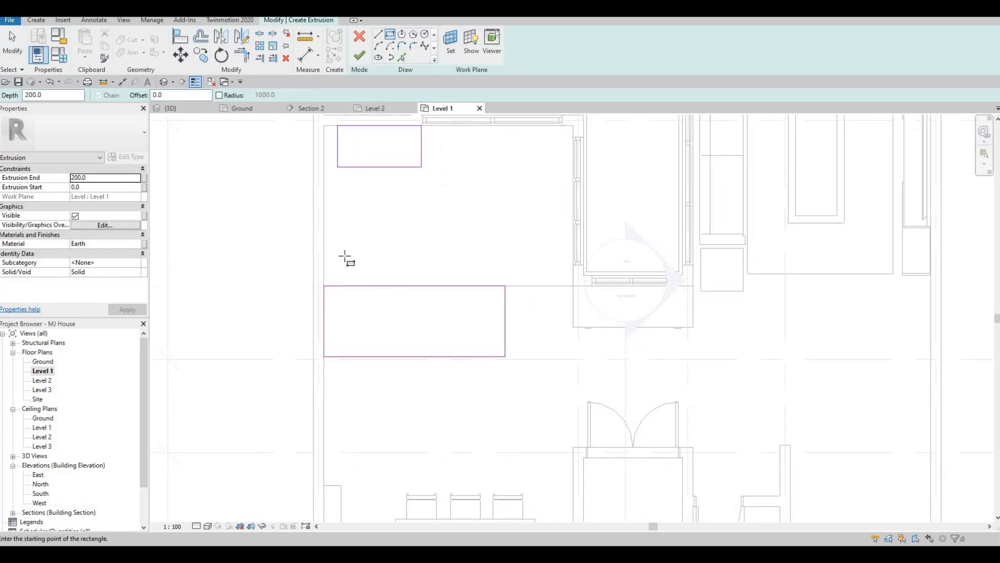
click(364, 200)
middle_drag(364, 269, 358, 364)
key(Escape)
key(Escape)
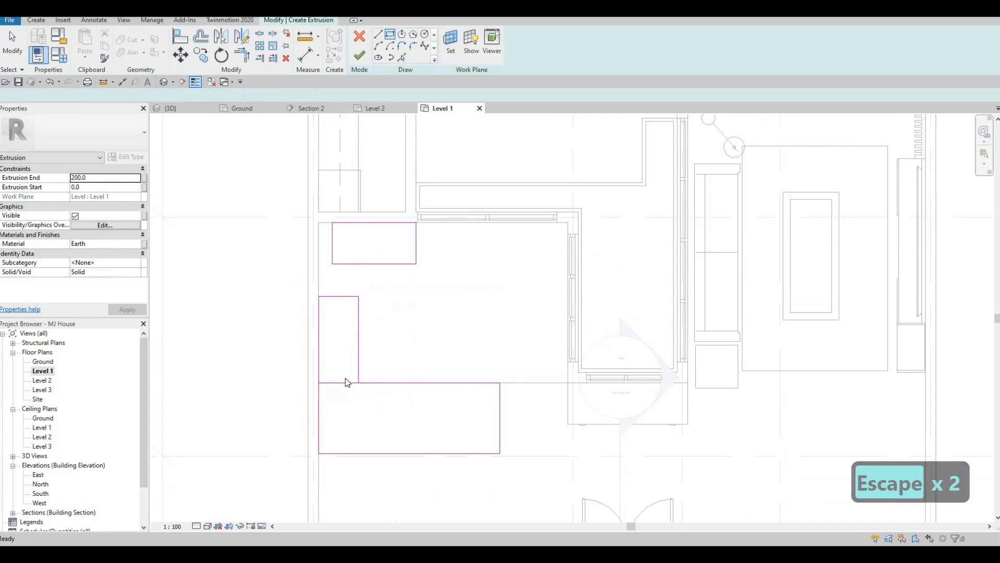
Delete the third rectangle's bottom edge where it overlaps the lower rectangle
key(Escape)
click(344, 383)
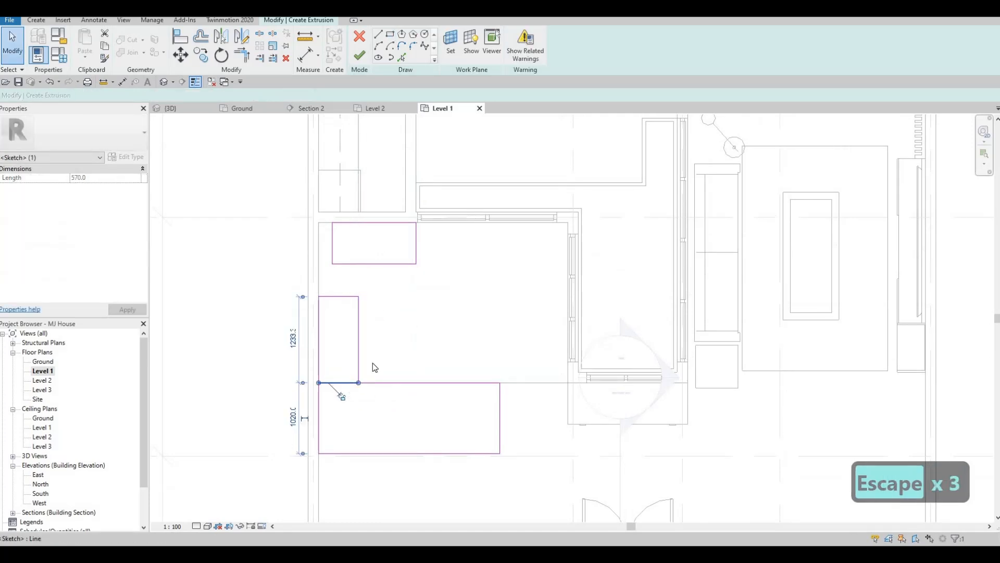
key(Delete)
key(Escape)
Trim the third rectangle's right edge and the upper rectangle's bottom edge to meet at a corner
middle_drag(378, 312, 380, 351)
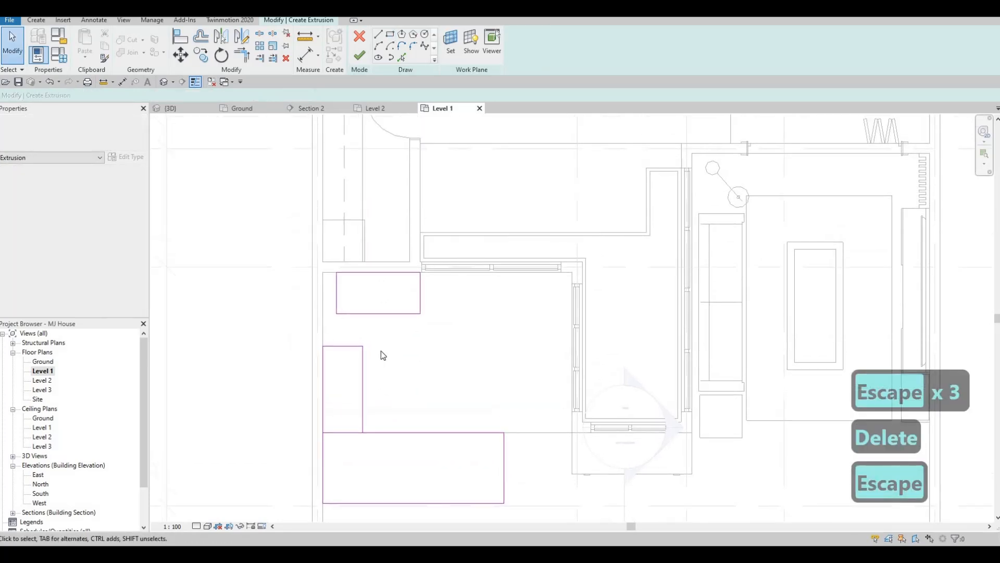
key(Escape)
key(Escape)
key(t)
key(r)
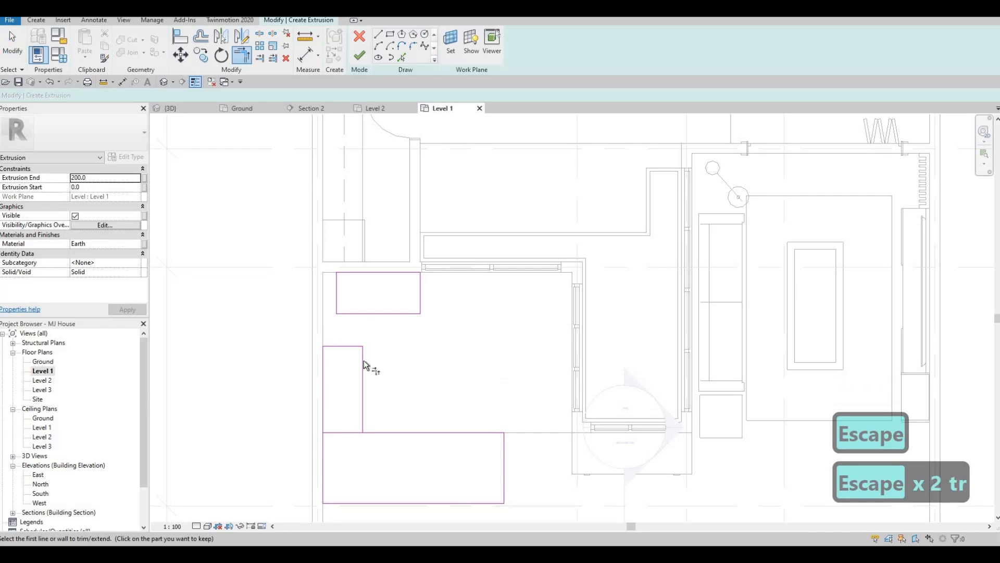
click(363, 361)
click(370, 314)
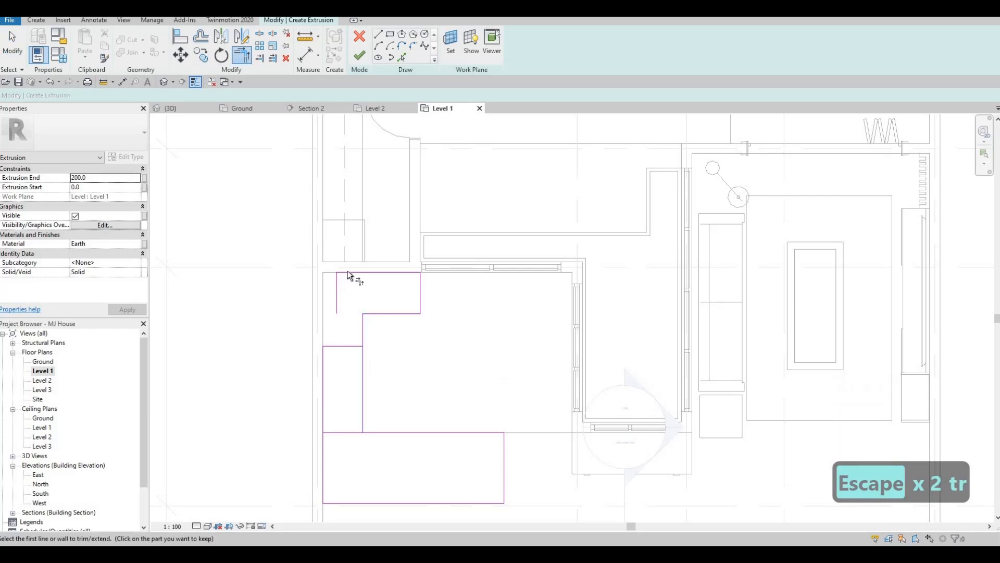
click(350, 272)
key(Escape)
key(Escape)
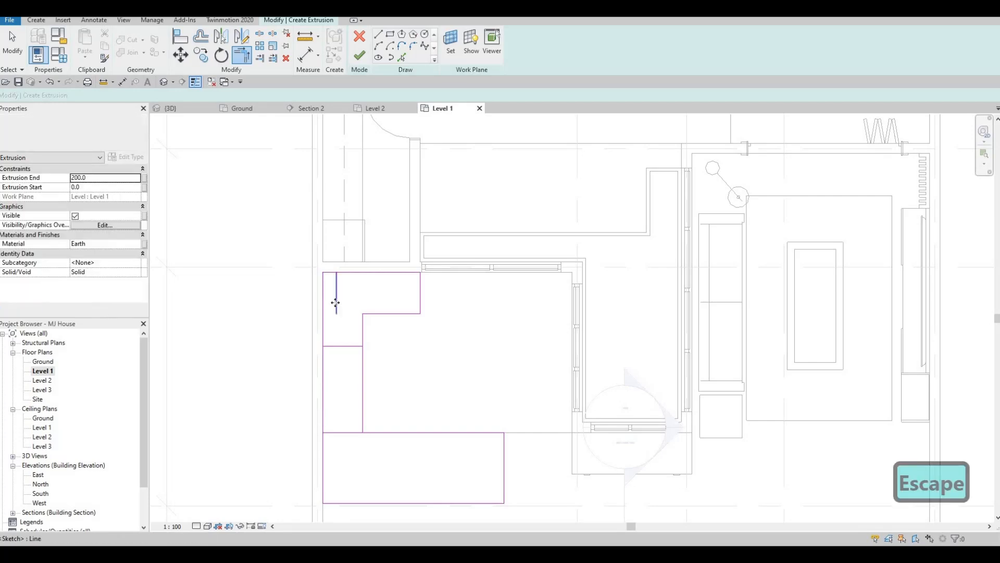
Delete the leftover segment of the upper rectangle's left edge
click(337, 295)
key(Delete)
key(Delete)
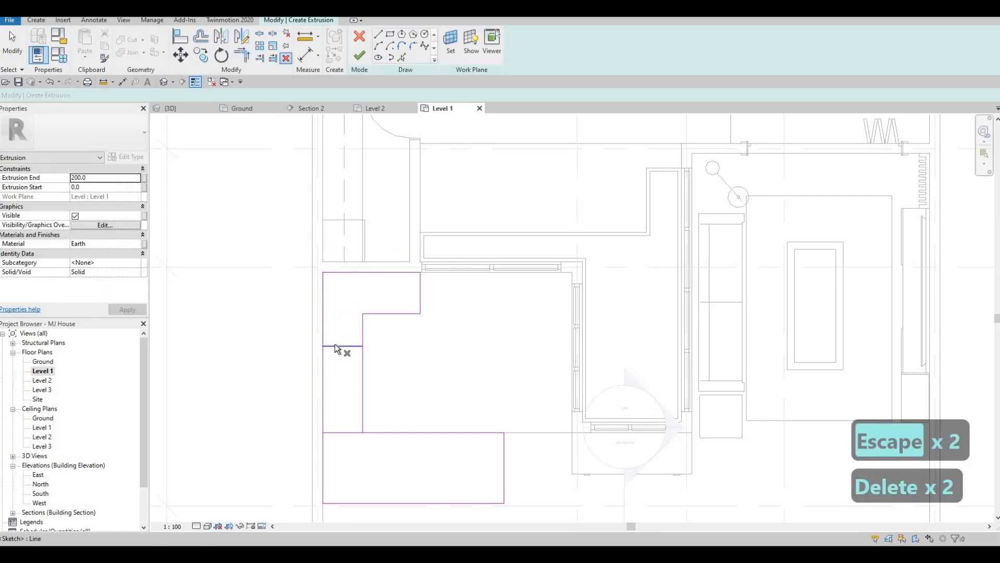
Delete the short leftover segment on the sketch's left edge
click(344, 346)
key(Delete)
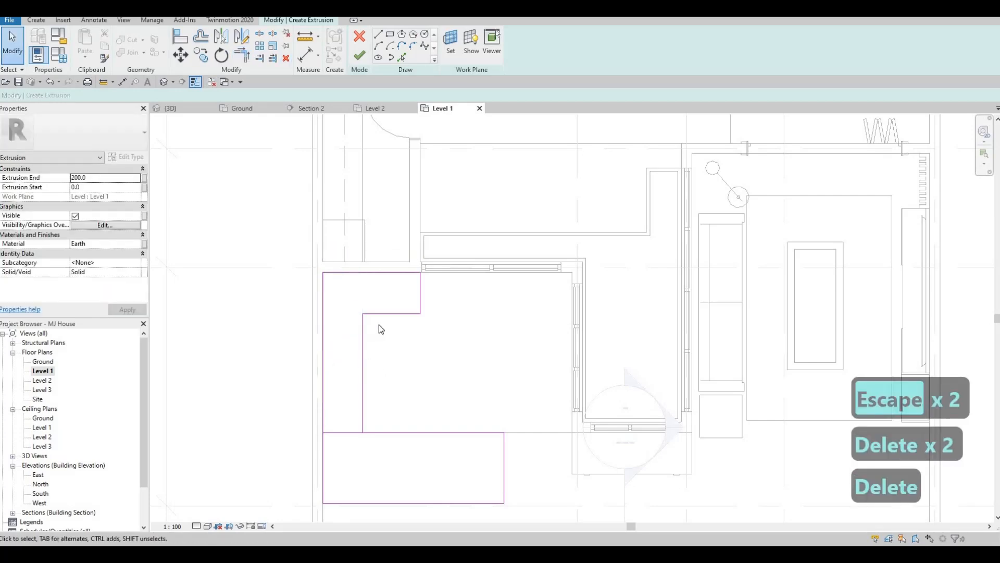
key(Escape)
Set the inner vertical edge's offset from the outer left edge to 650 mm
click(361, 345)
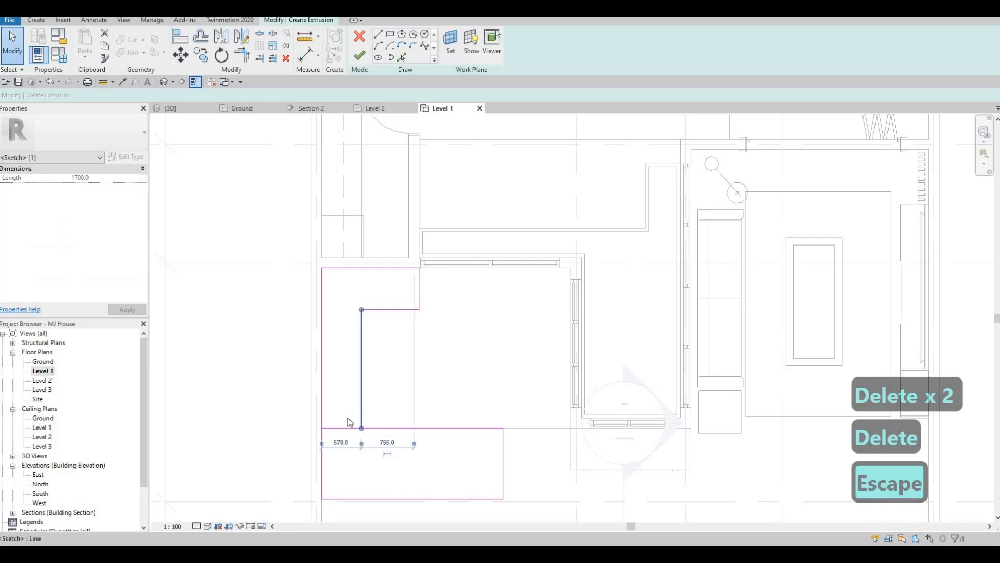
click(339, 442)
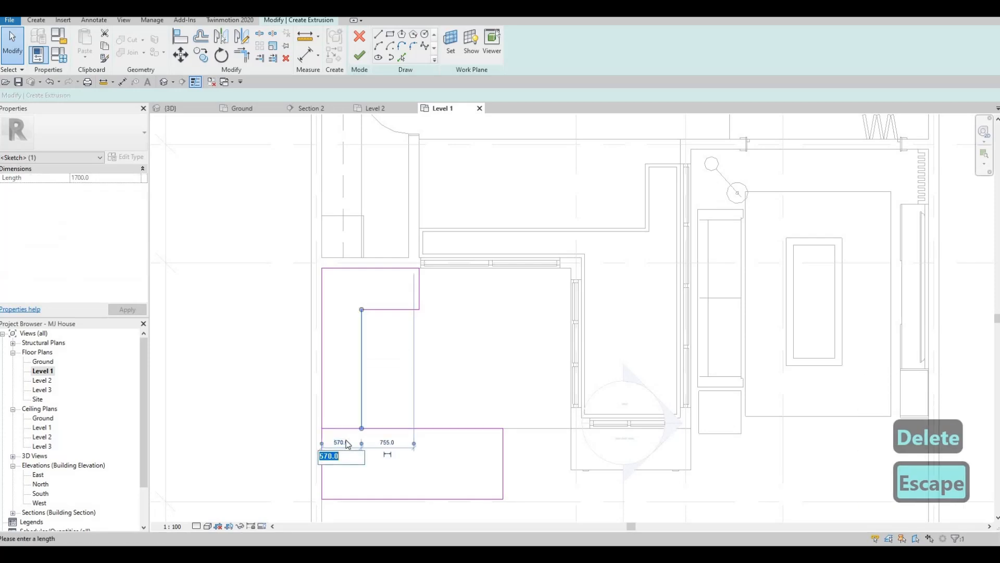
text(650)
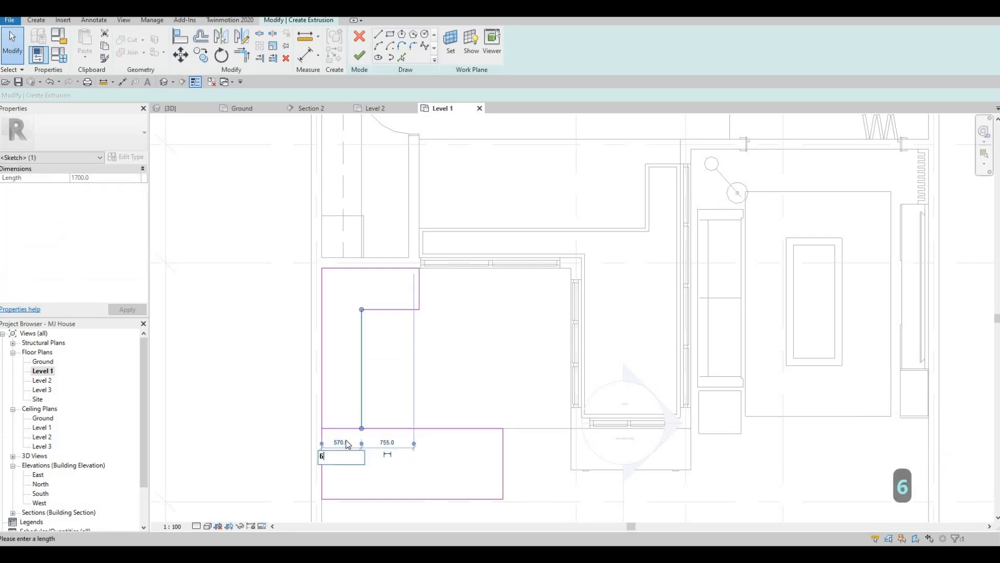
key(Return)
key(Escape)
key(Escape)
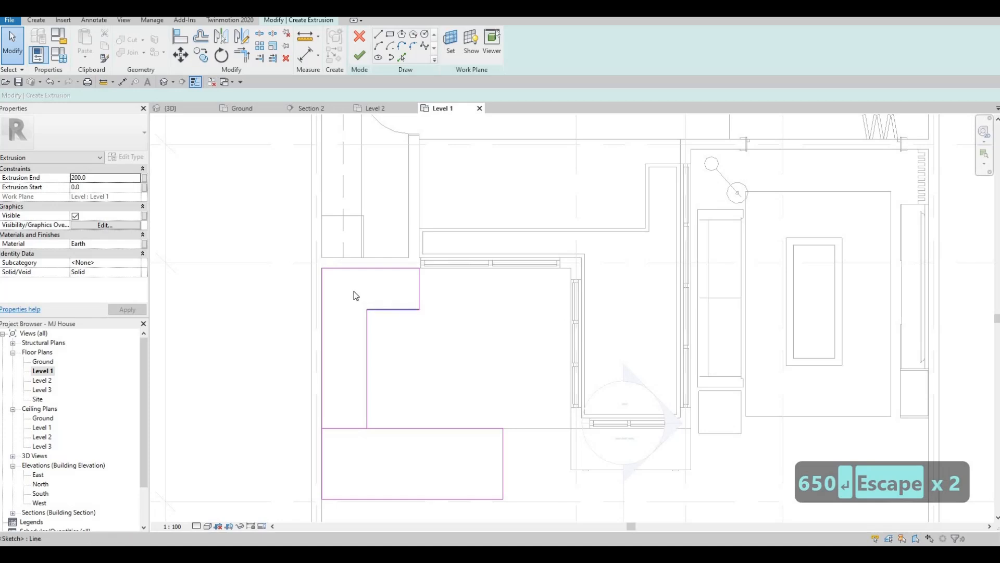
Set the notch's horizontal edge 650 mm below the sketch's top edge
click(371, 309)
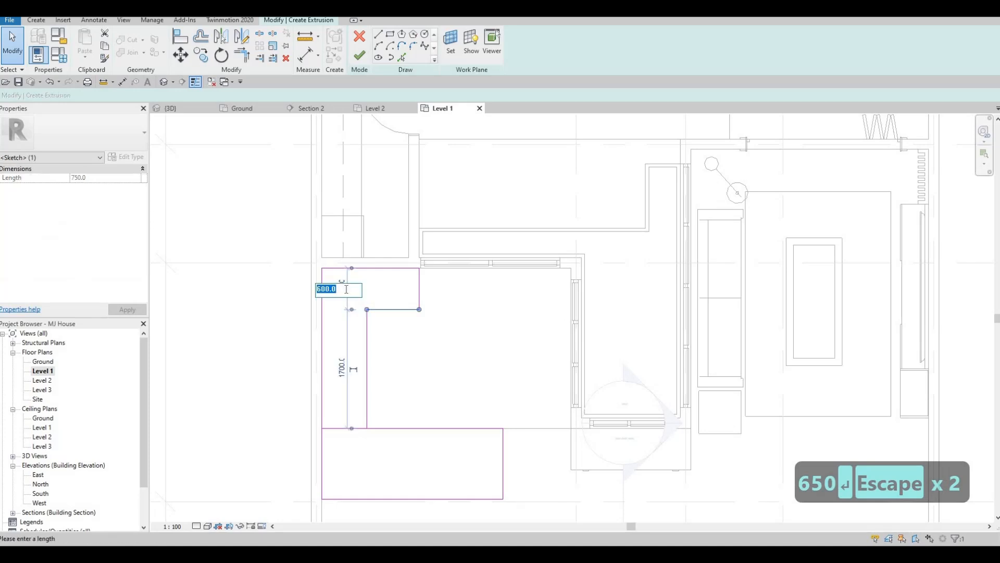
text(650)
key(Return)
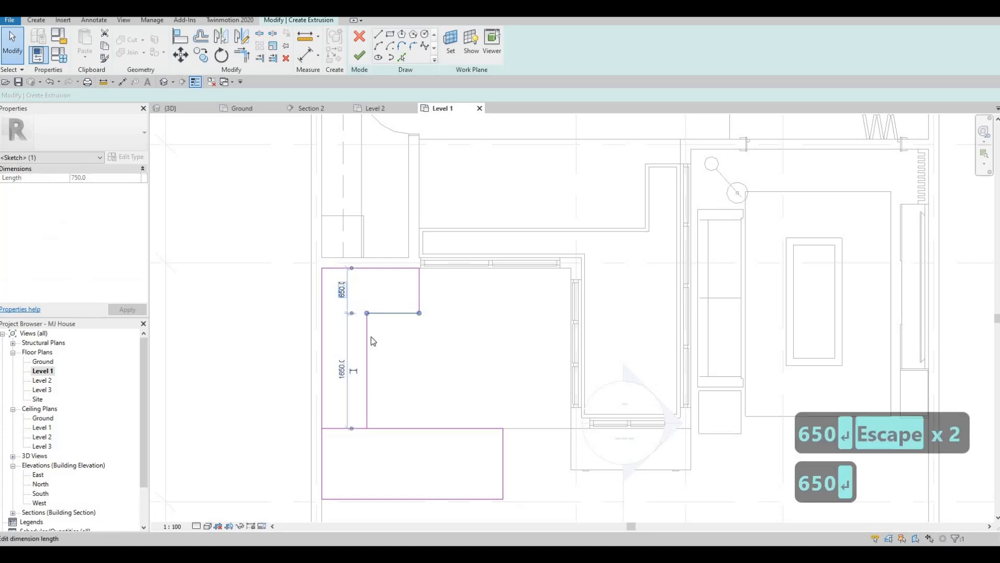
key(Escape)
key(Escape)
Move the notch's short vertical edge to the left
mouse_move(376, 334)
middle_down()
mouse_move(388, 311)
mouse_move(382, 271)
middle_up()
scroll(392, 355, down, 1)
scroll(371, 377, up, 2)
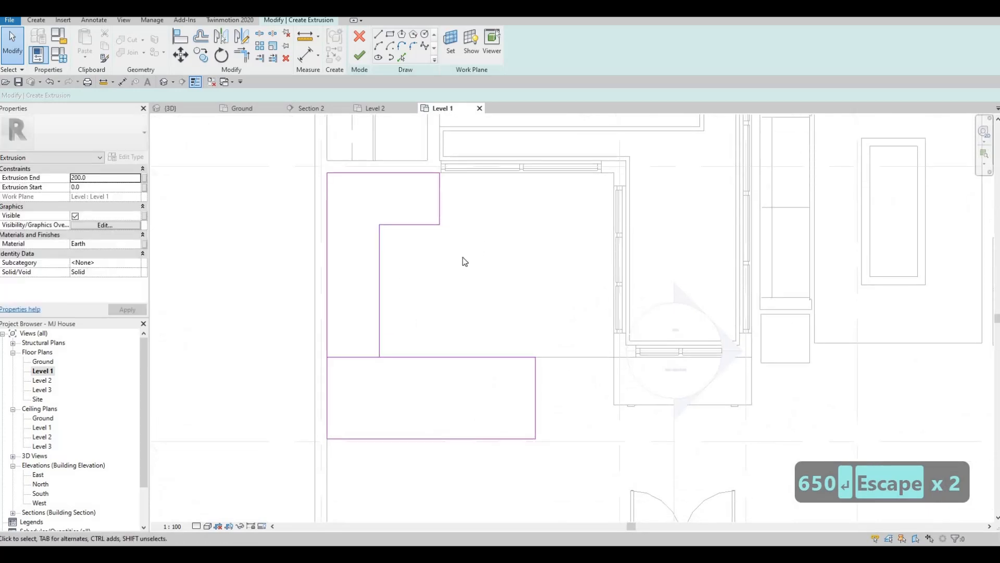
middle_drag(473, 227, 462, 255)
scroll(469, 279, down, 1)
mouse_move(469, 332)
middle_down()
mouse_move(475, 280)
mouse_move(472, 313)
middle_up()
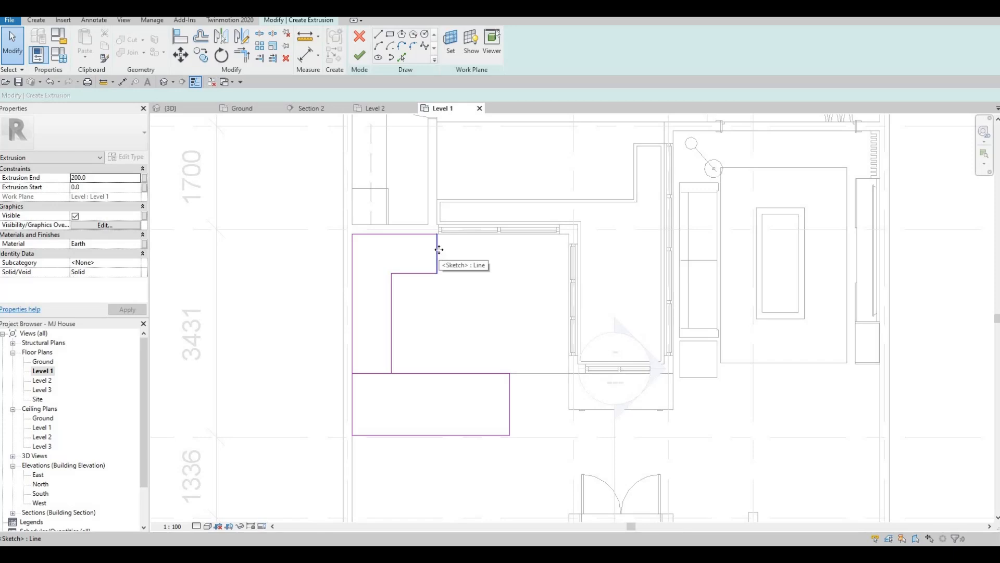
drag(439, 250, 400, 250)
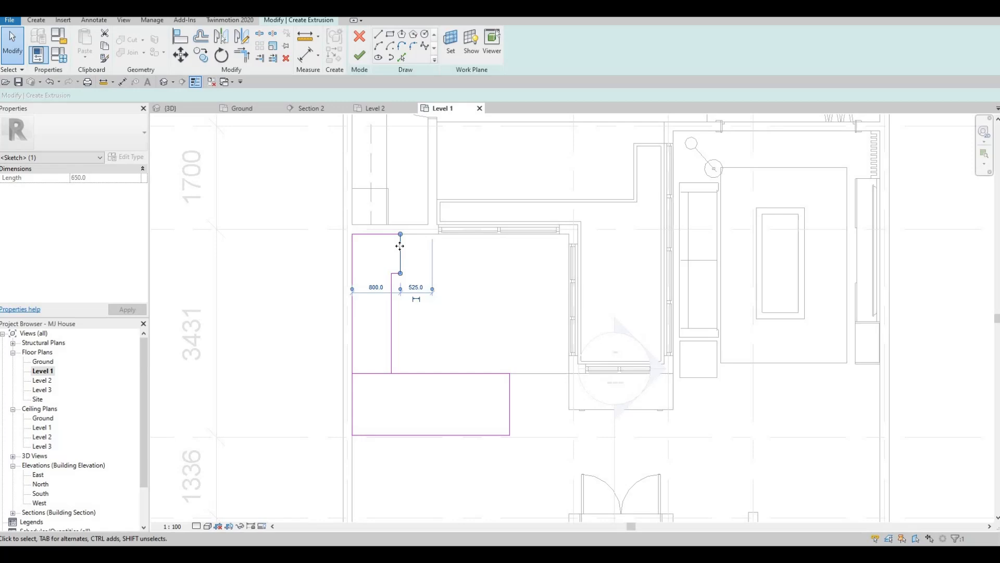
scroll(399, 246, up, 4)
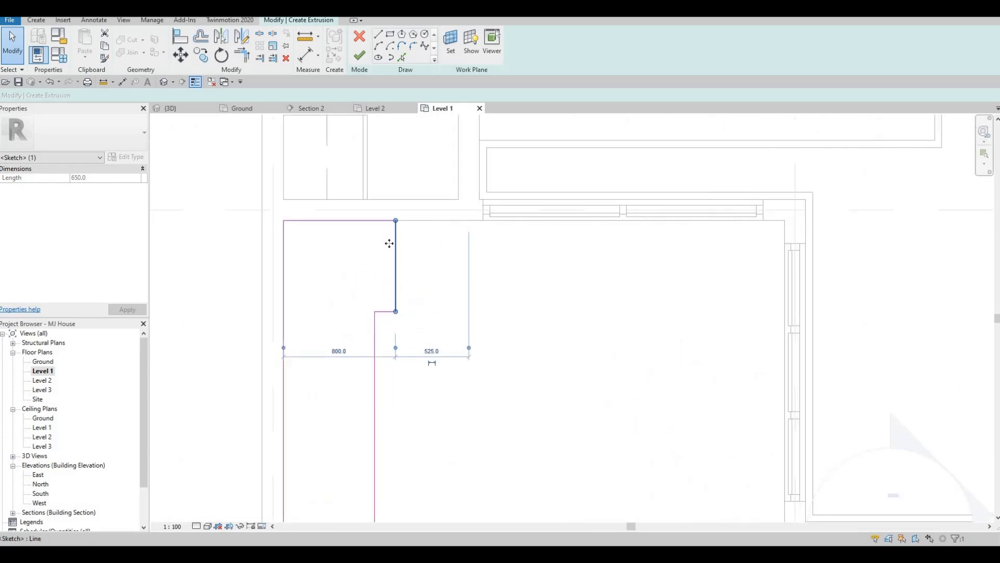
key(Escape)
Trim the inner vertical edge and the lower rectangle's top edge to meet at a corner
scroll(440, 271, down, 2)
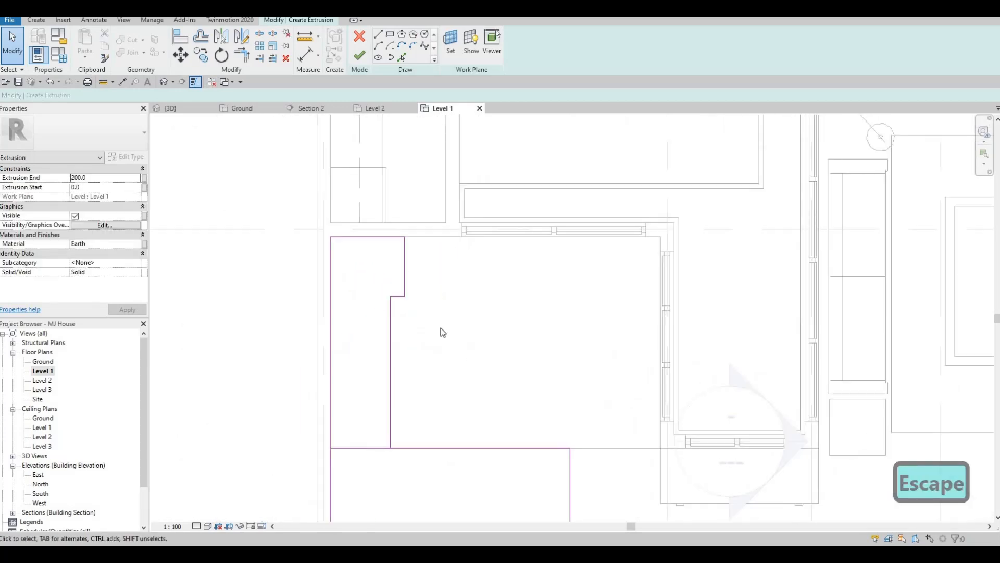
scroll(443, 332, down, 1)
key(Escape)
key(Escape)
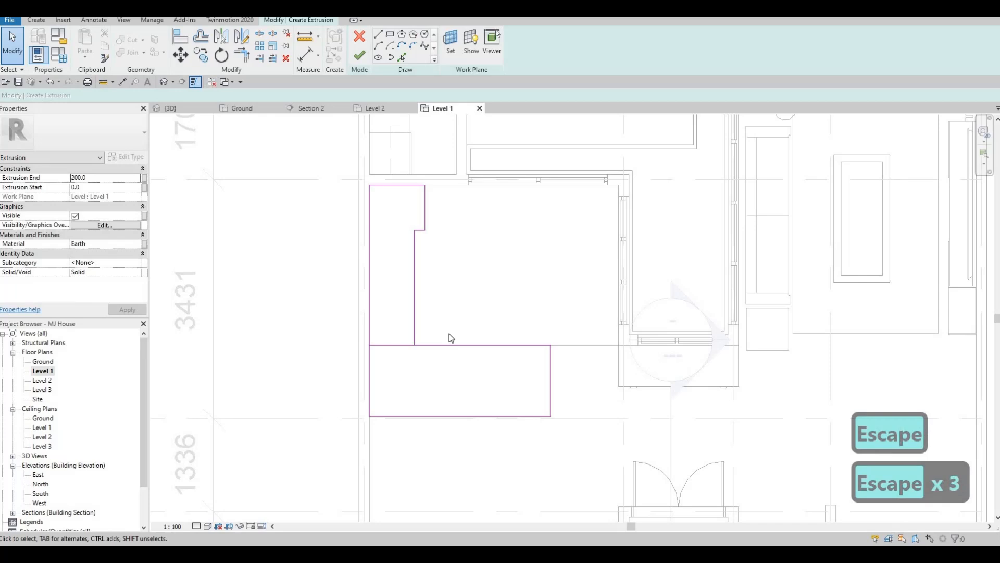
key(t)
key(r)
click(441, 345)
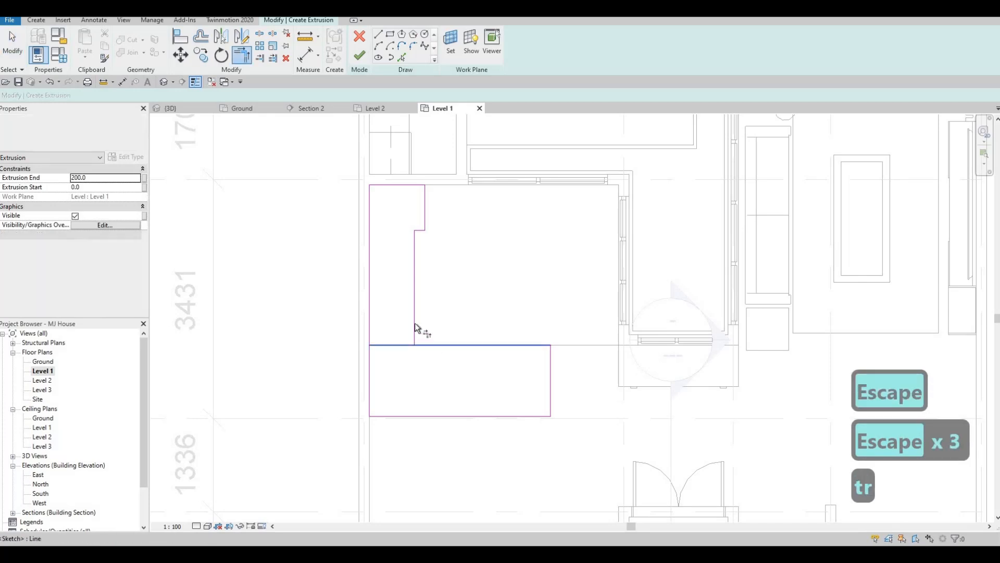
click(415, 329)
scroll(431, 323, down, 1)
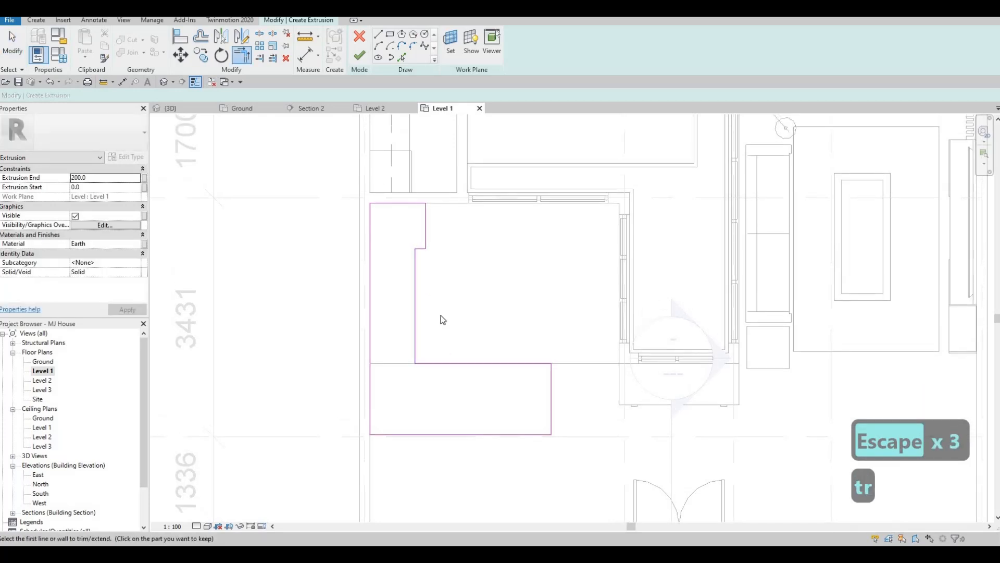
scroll(454, 317, down, 1)
key(Escape)
mouse_move(466, 299)
middle_down()
mouse_move(464, 317)
mouse_move(464, 301)
middle_up()
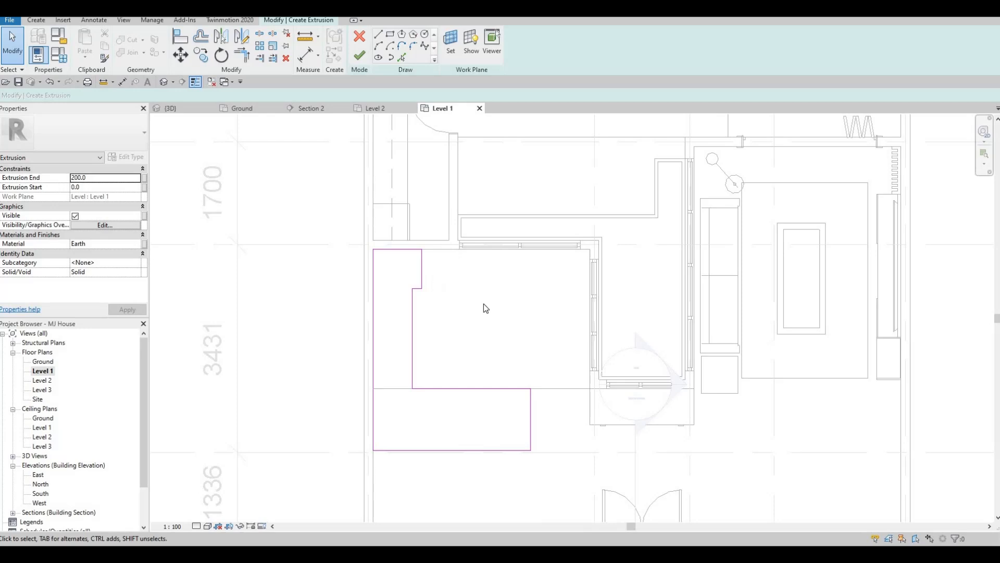
Drag the notch's short vertical edge further left, close to the inner vertical edge
scroll(426, 269, up, 2)
click(423, 266)
scroll(423, 267, up, 1)
click(409, 265)
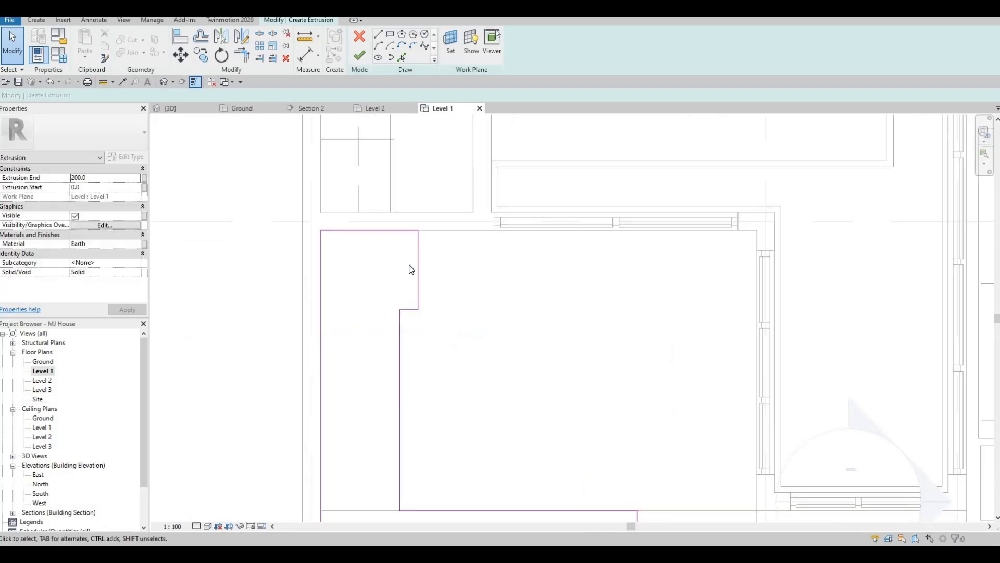
click(416, 264)
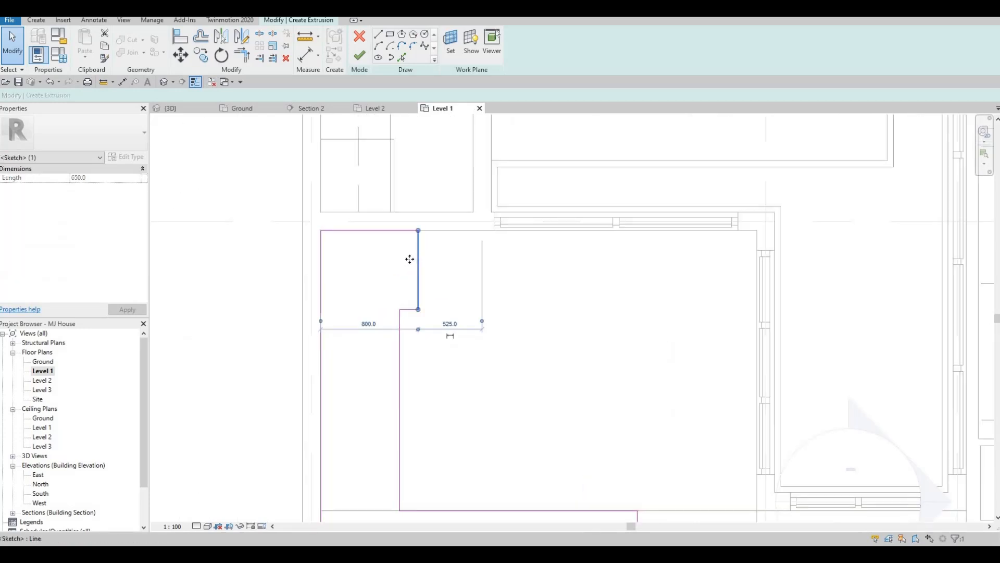
drag(407, 260, 408, 261)
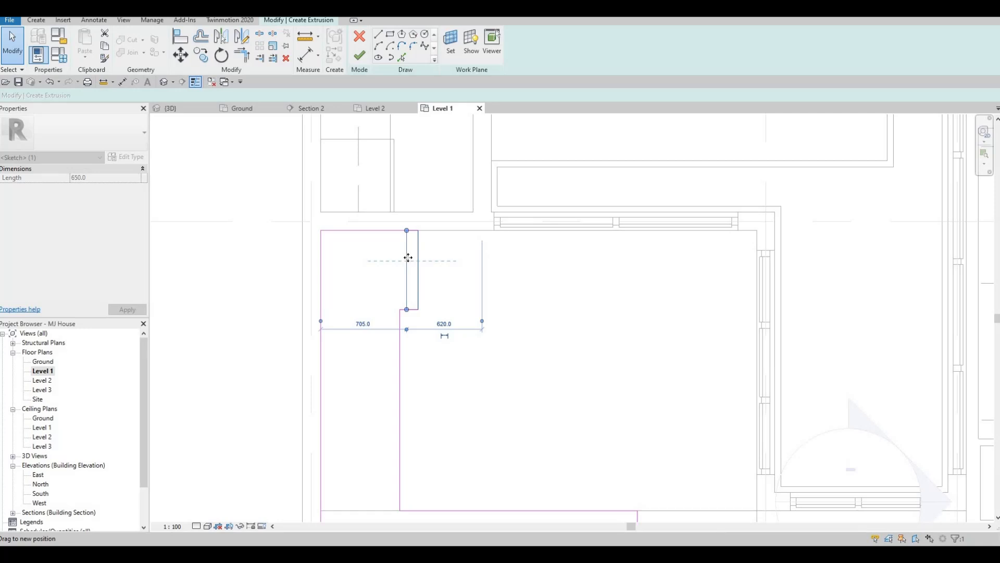
drag(406, 307, 405, 311)
key(Escape)
key(Escape)
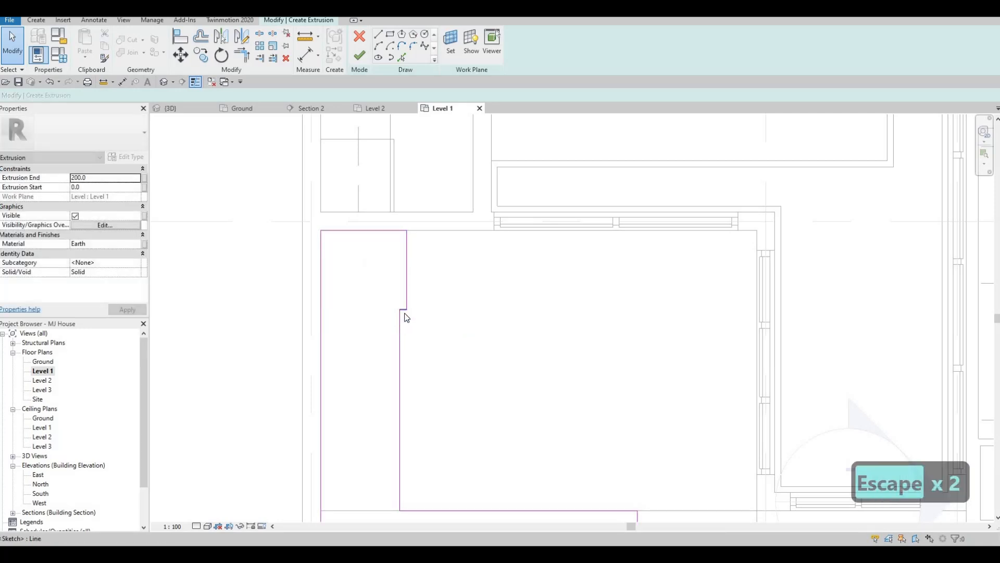
Delete the notch's short bottom edge and trim the inner vertical edge to meet the top edge
click(404, 310)
key(Delete)
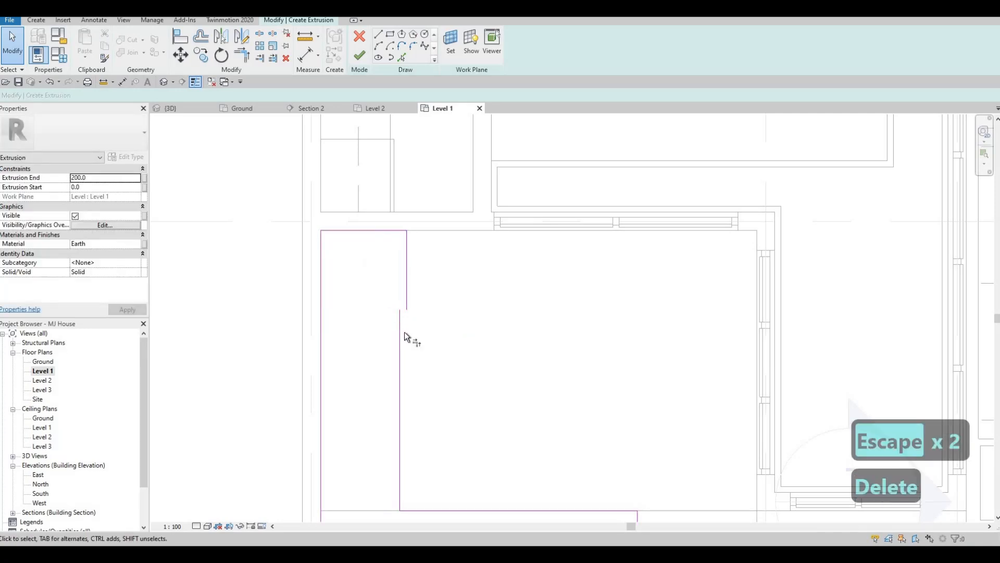
key(t)
key(r)
click(401, 332)
click(385, 232)
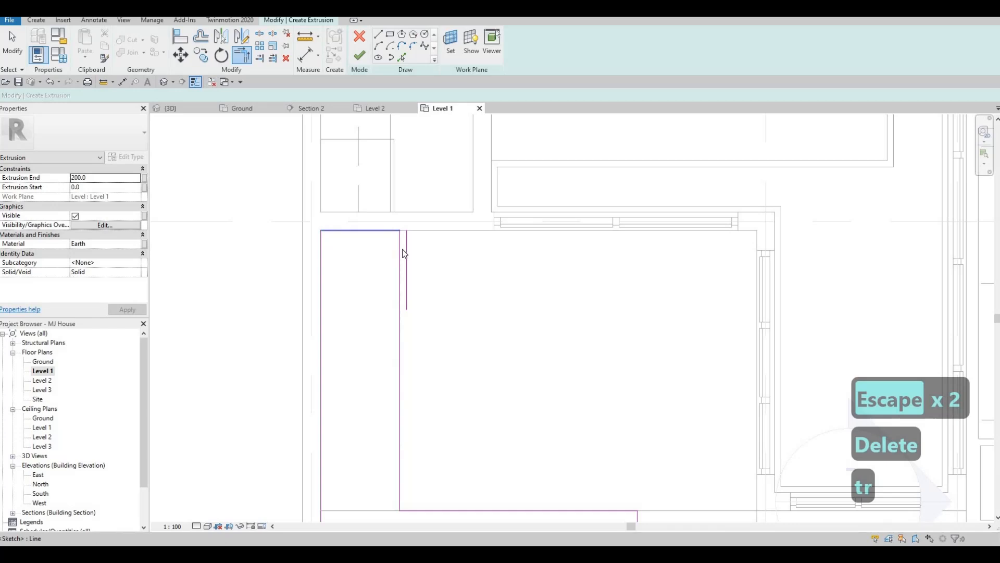
key(Escape)
key(Escape)
Delete the leftover notch segment so the inner edge runs straight to the top
click(408, 252)
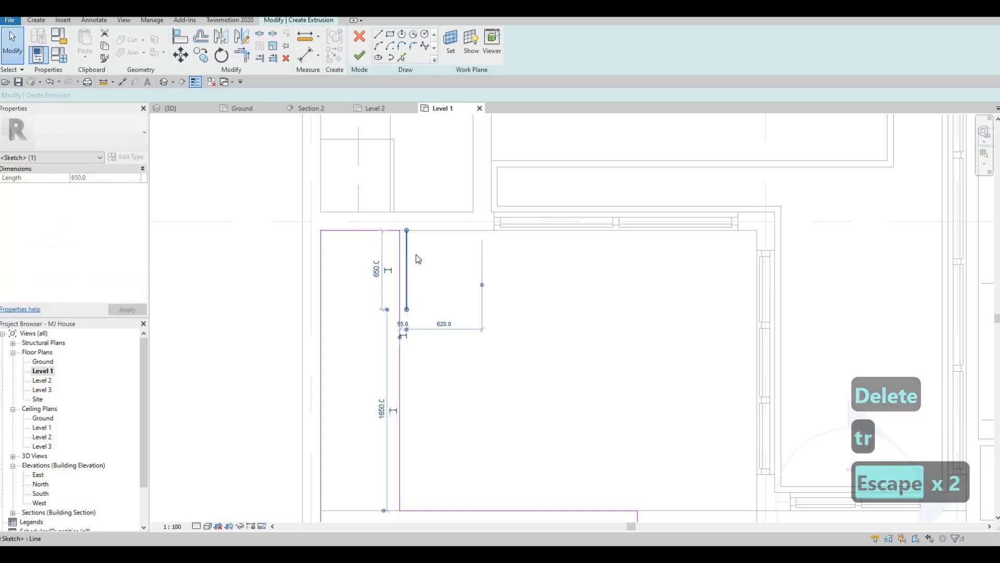
key(Delete)
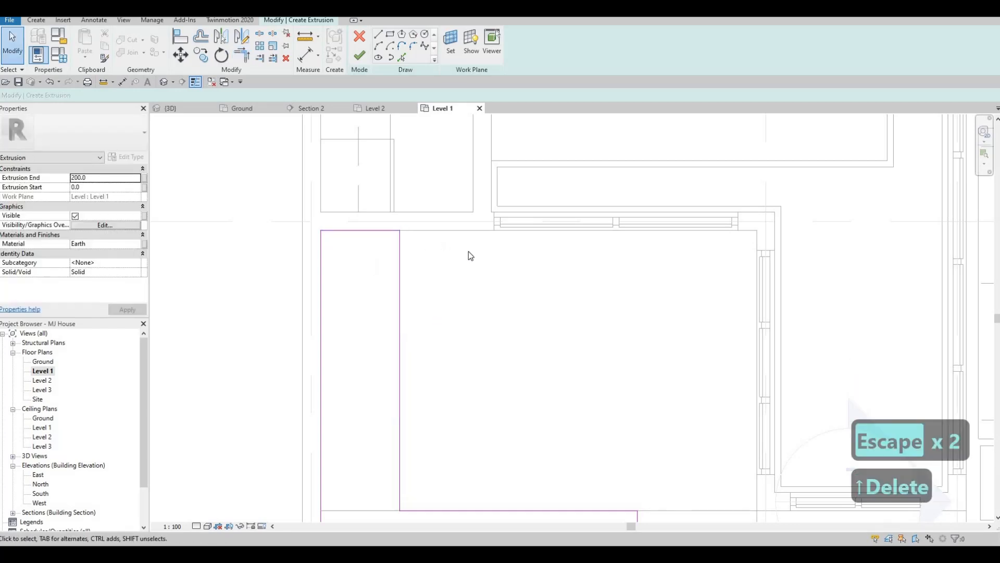
scroll(489, 265, down, 3)
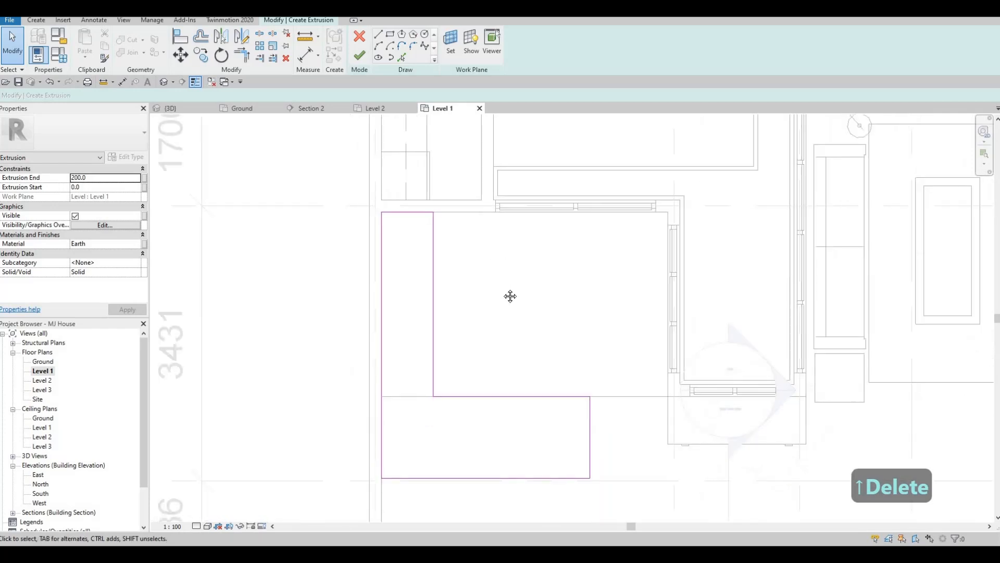
mouse_move(505, 293)
middle_down()
mouse_move(502, 351)
mouse_move(505, 300)
middle_up()
scroll(502, 351, down, 1)
scroll(496, 286, up, 2)
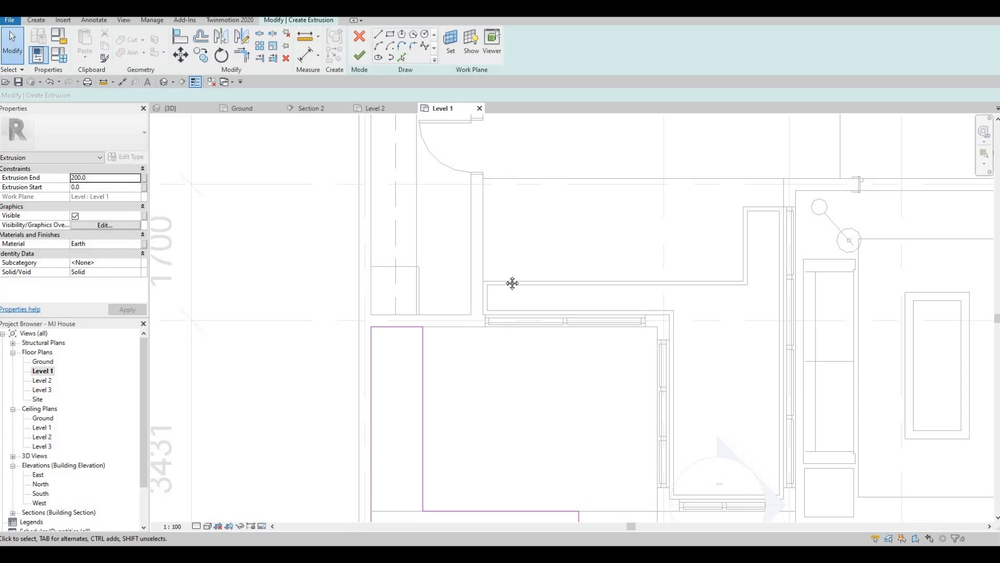
Examine the completed L-shaped sketch against the surrounding walls
scroll(479, 310, up, 1)
scroll(473, 277, down, 4)
mouse_move(458, 322)
middle_down()
mouse_move(473, 276)
mouse_move(483, 302)
mouse_move(488, 246)
middle_up()
scroll(476, 277, down, 1)
scroll(480, 277, up, 3)
scroll(478, 263, up, 2)
scroll(451, 204, down, 1)
middle_click(559, 303)
key(Escape)
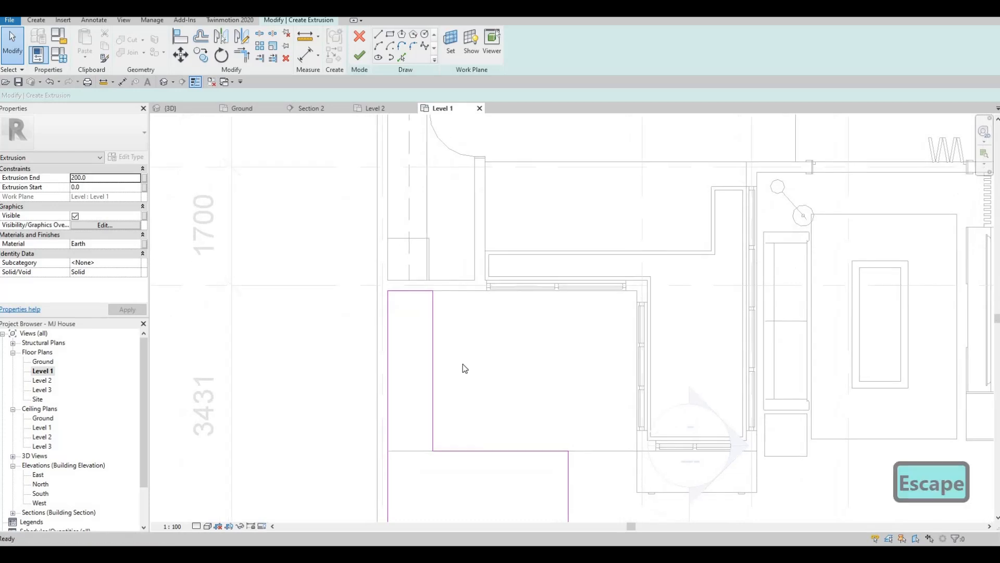
Set the extrusion end to 875 mm and apply it
mouse_move(436, 385)
middle_down()
mouse_move(450, 345)
mouse_move(443, 317)
mouse_move(368, 247)
middle_up()
scroll(421, 312, down, 1)
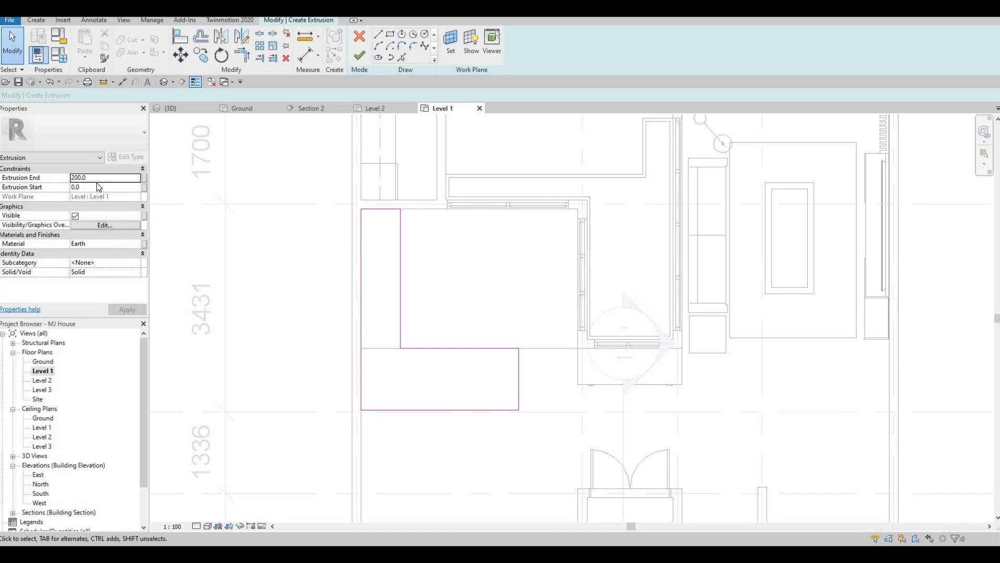
click(93, 179)
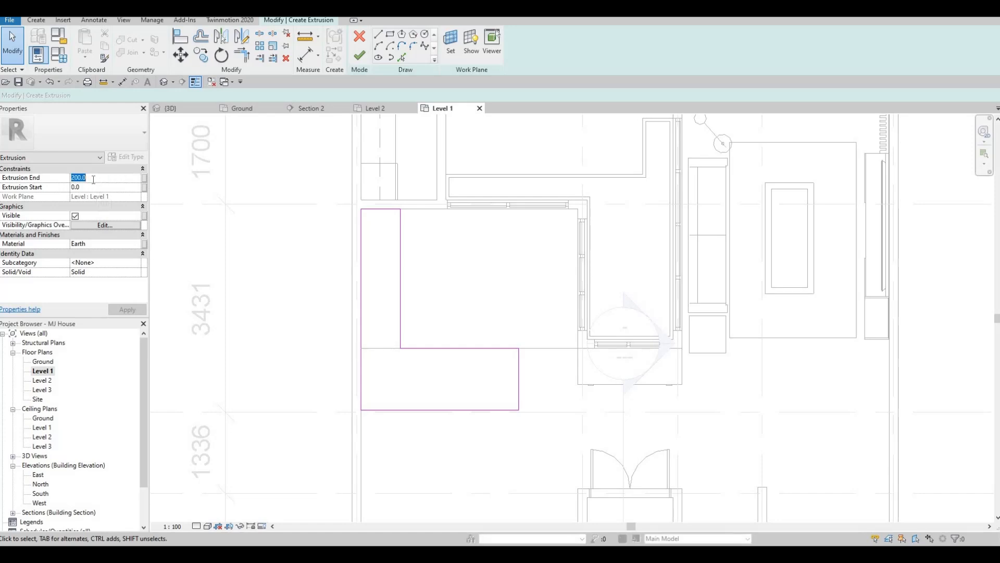
text(900)
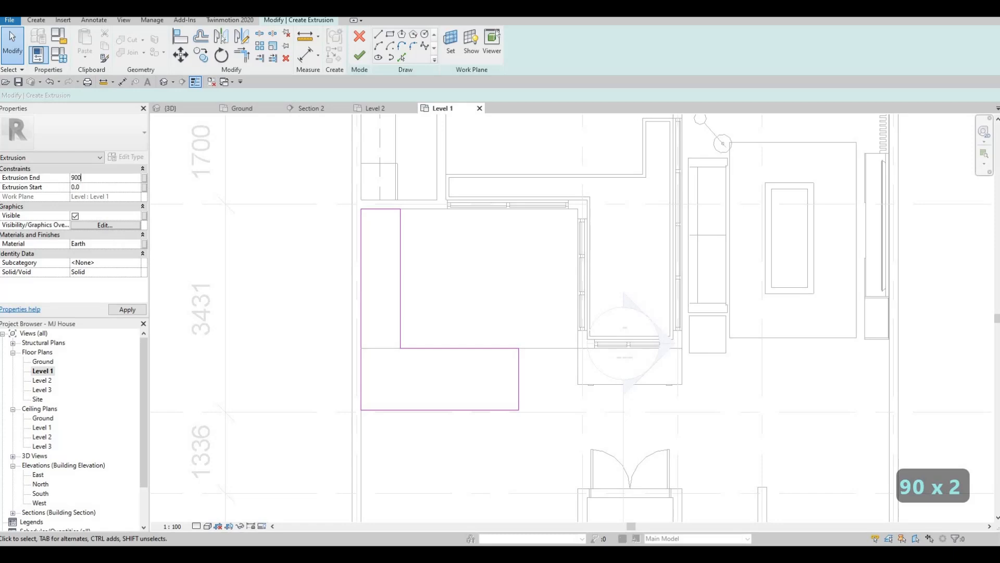
key(Return)
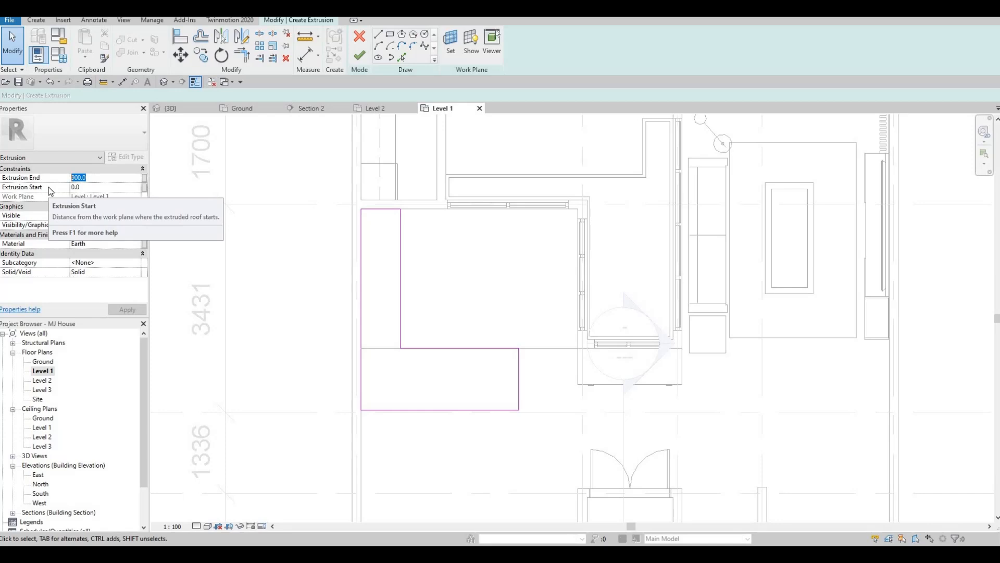
text(875)
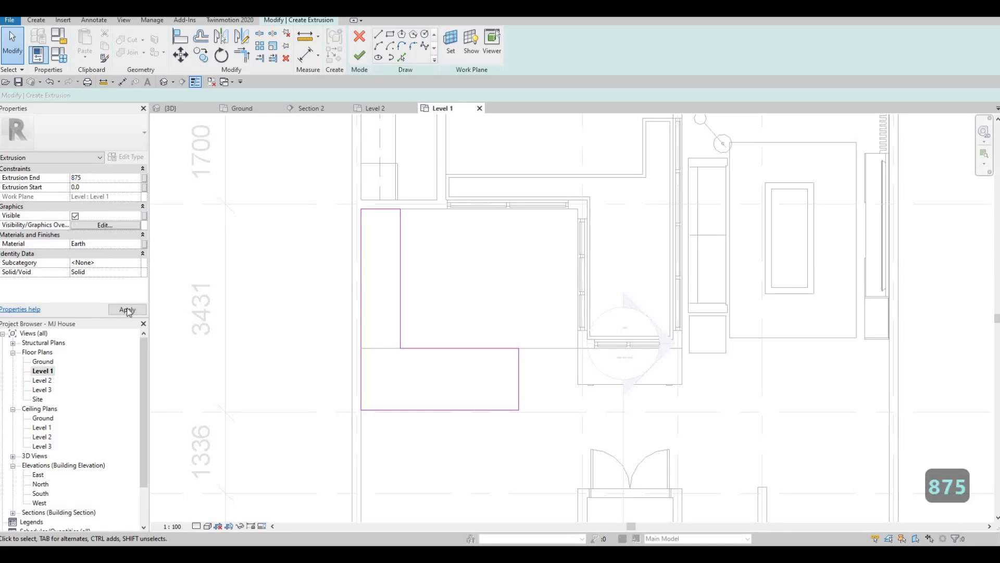
click(127, 310)
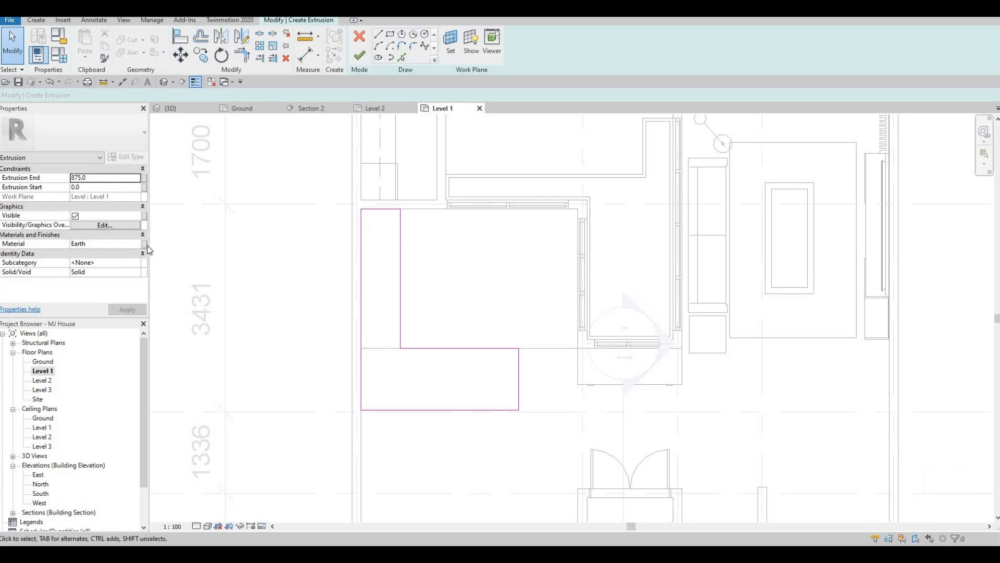
Set the extrusion's material to Glulam 24c, taken from the AEC Materials wood library
click(125, 244)
click(142, 243)
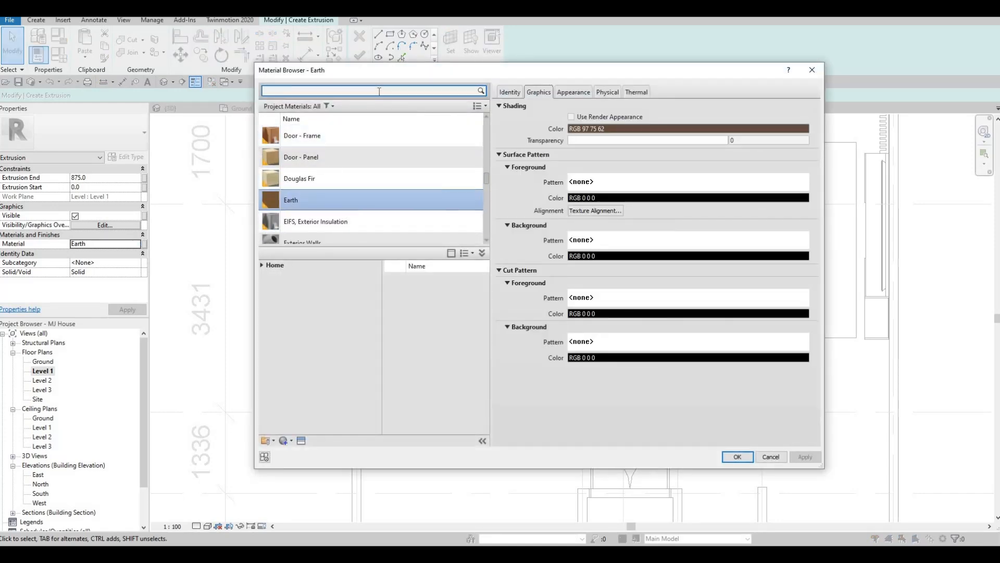
click(261, 267)
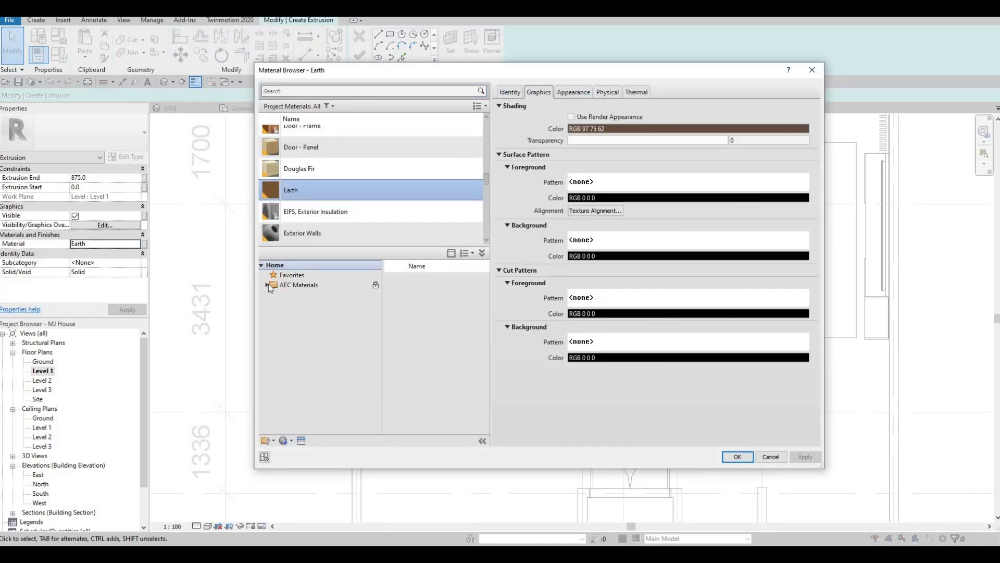
click(268, 285)
scroll(290, 407, down, 2)
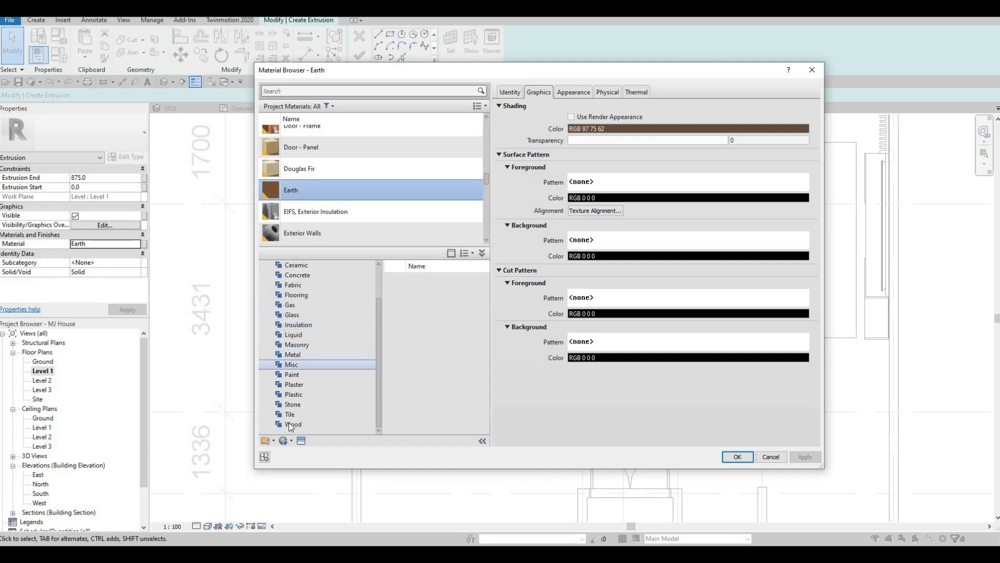
scroll(430, 338, down, 1)
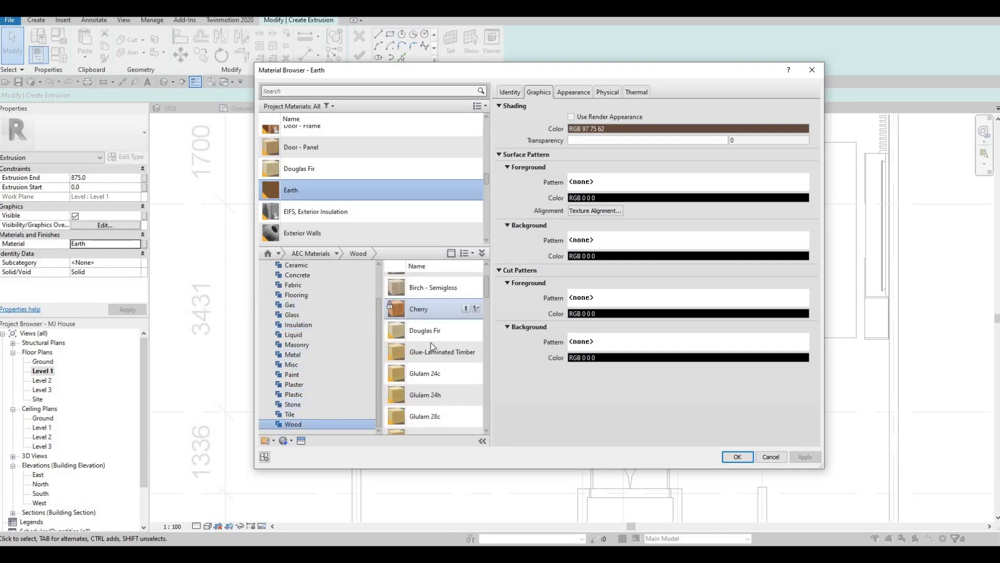
scroll(442, 359, up, 1)
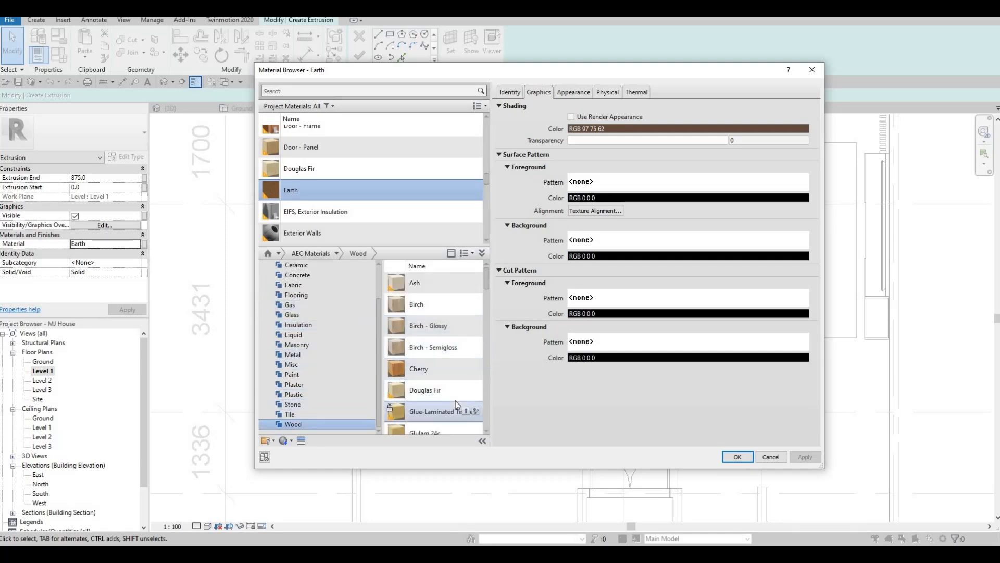
scroll(459, 385, down, 2)
click(465, 313)
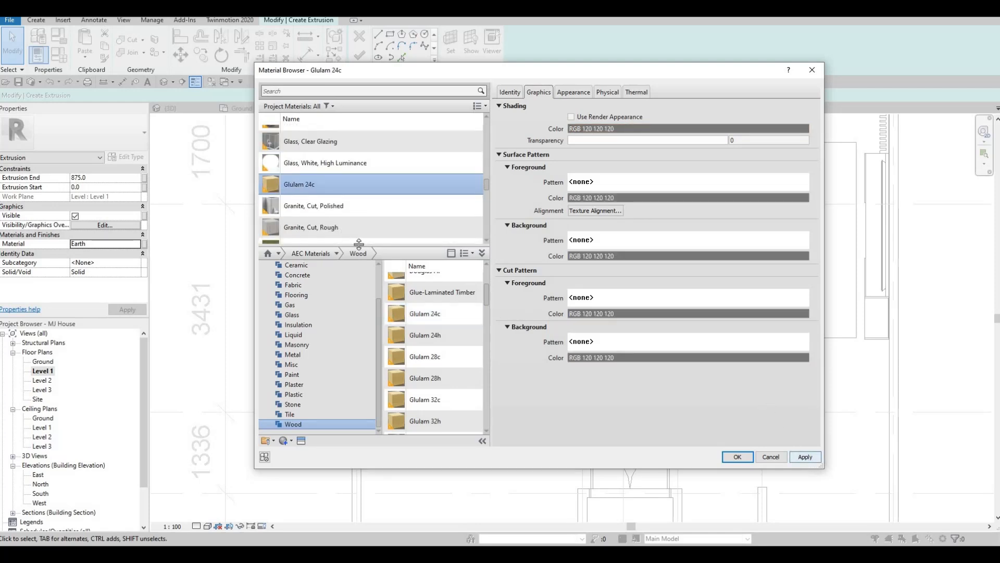
scroll(358, 240, down, 1)
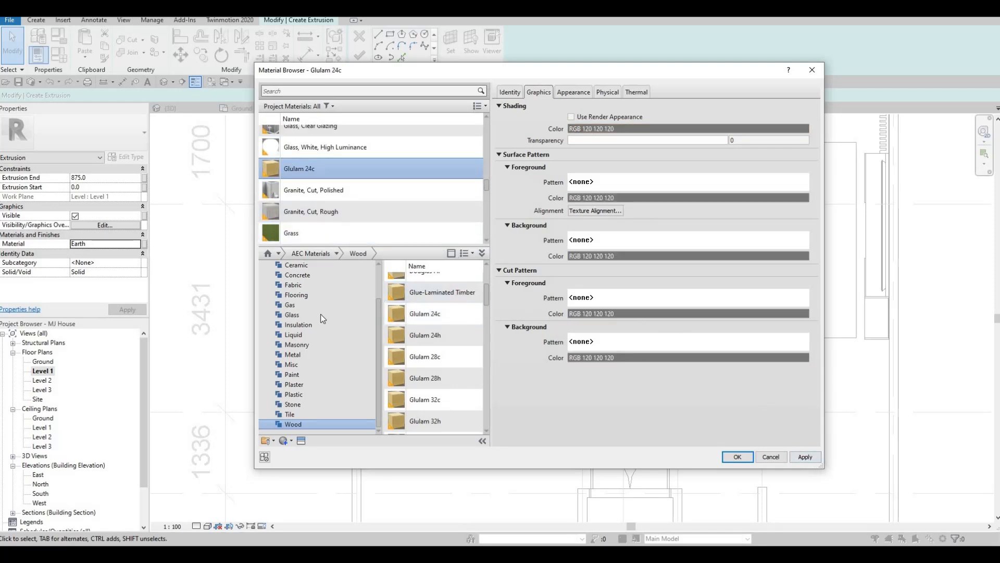
scroll(432, 313, up, 1)
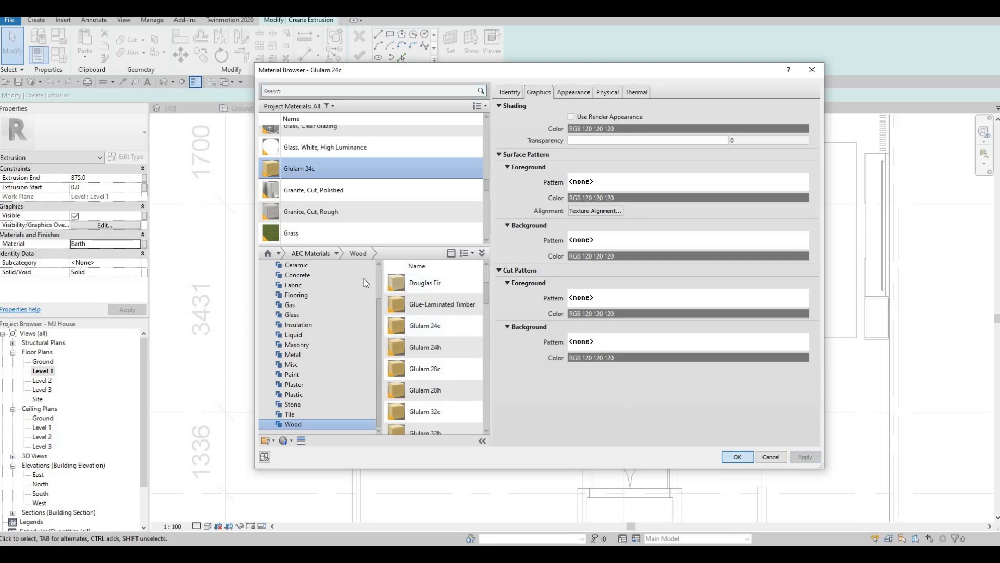
click(737, 456)
Copy the material name and finish the extrusion sketch
click(109, 245)
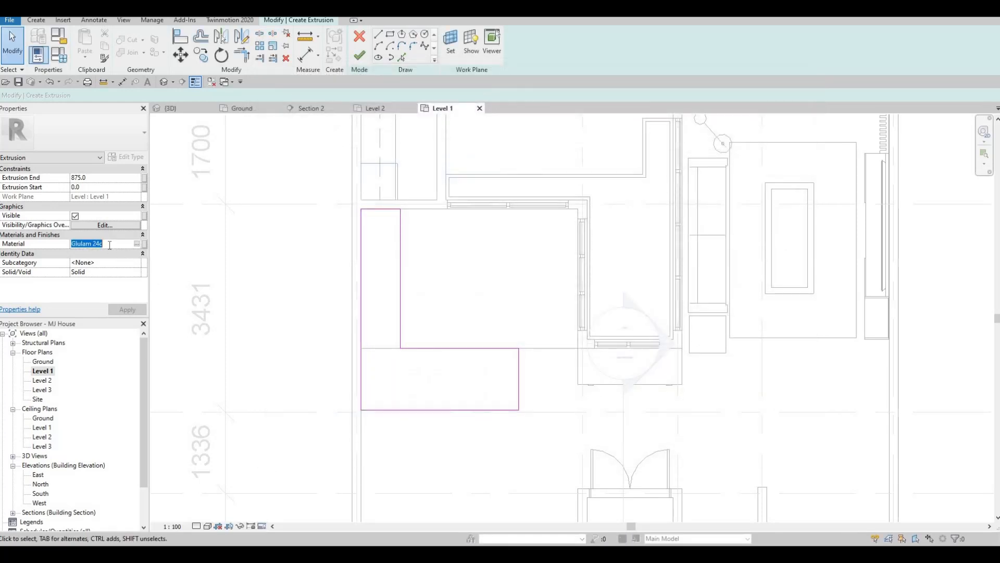
key(ctrl+c)
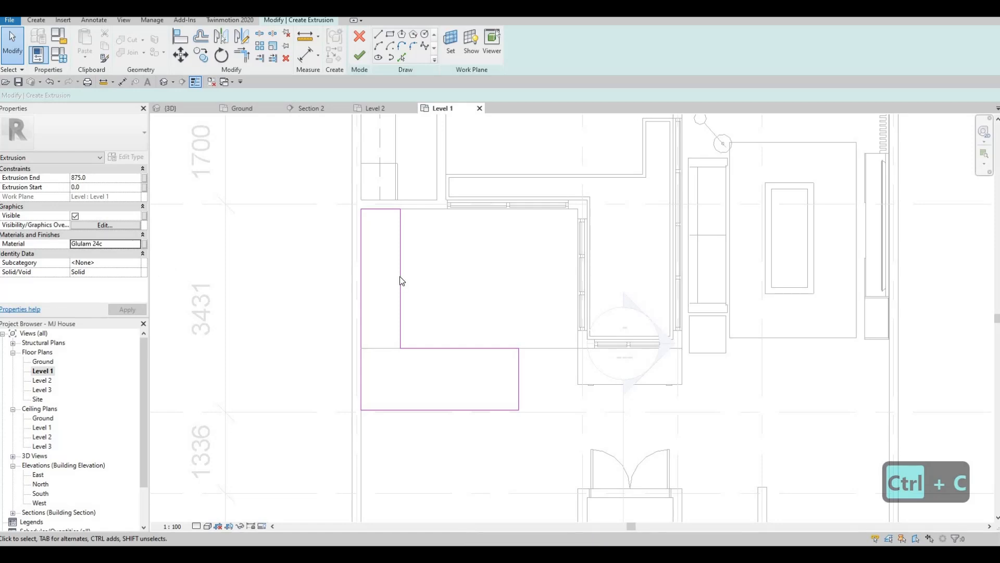
middle_drag(423, 297, 416, 298)
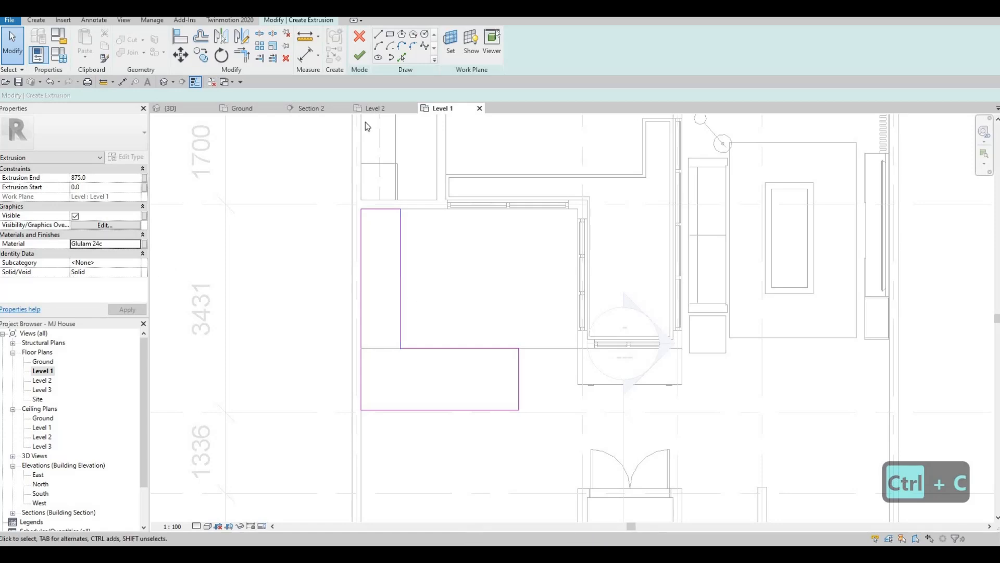
click(360, 57)
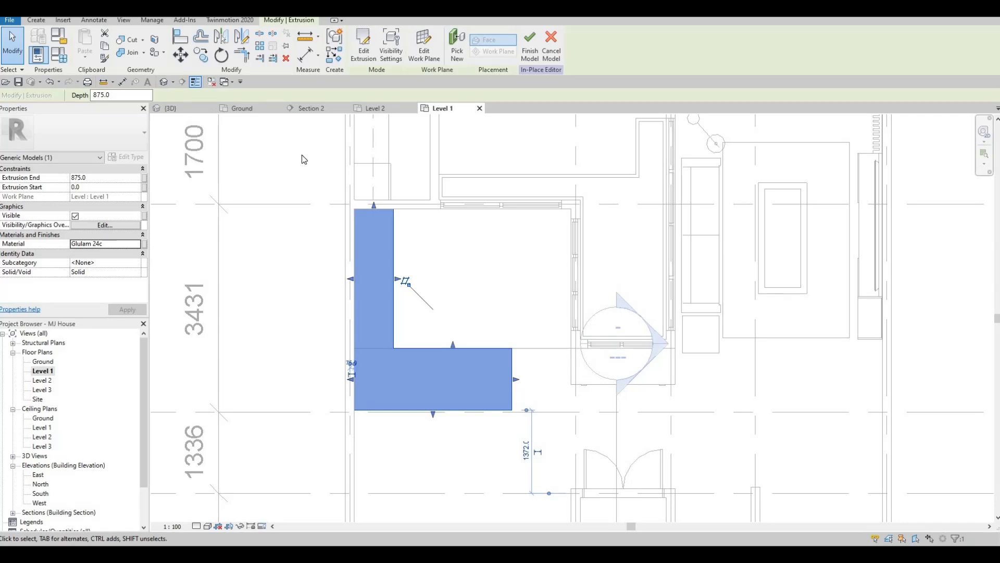
Open the 3D view and inspect the new L-shaped extrusion among the walls
click(164, 82)
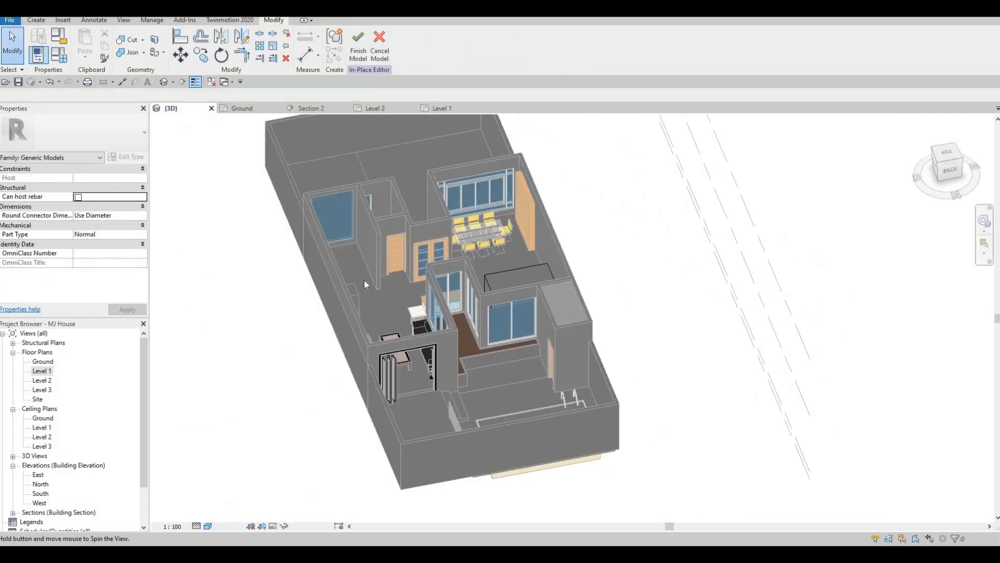
shift+middle_drag(364, 284, 525, 325)
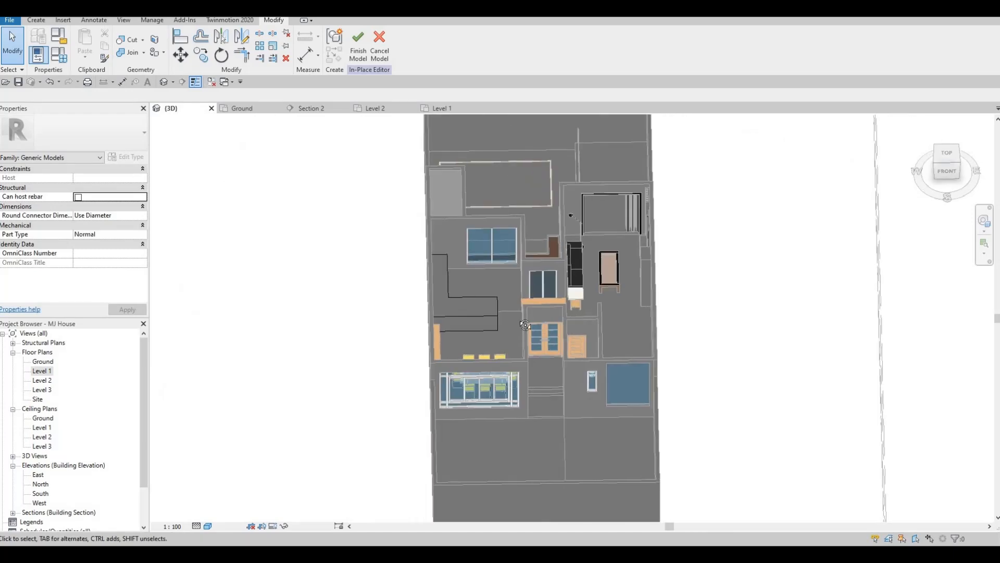
scroll(489, 318, up, 5)
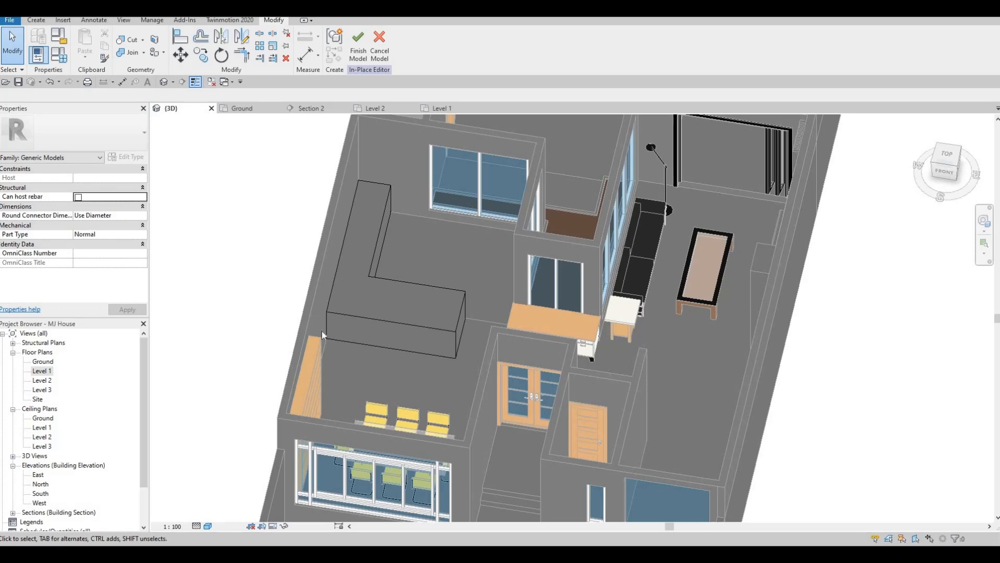
shift+middle_drag(321, 333, 321, 342)
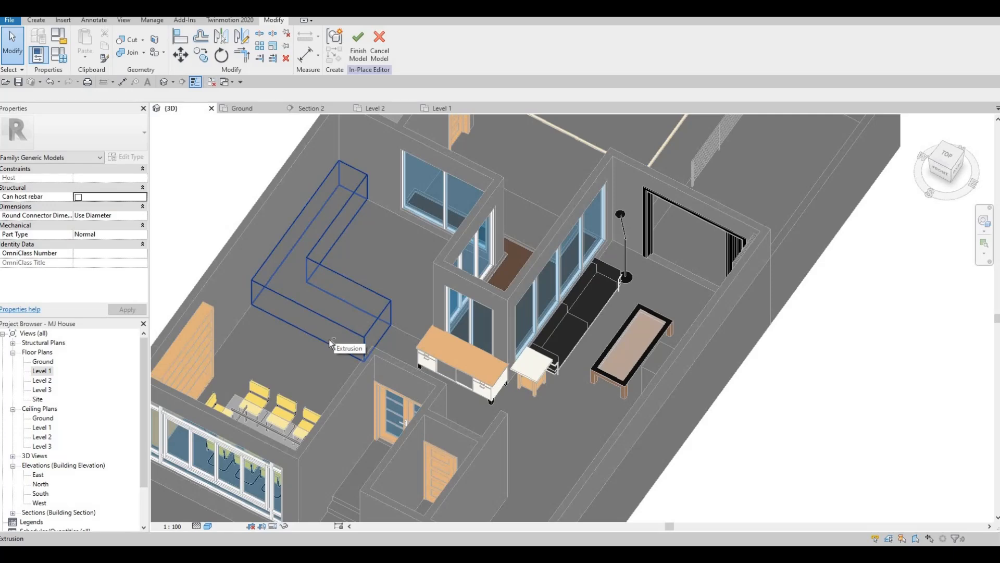
shift+middle_drag(313, 305, 349, 338)
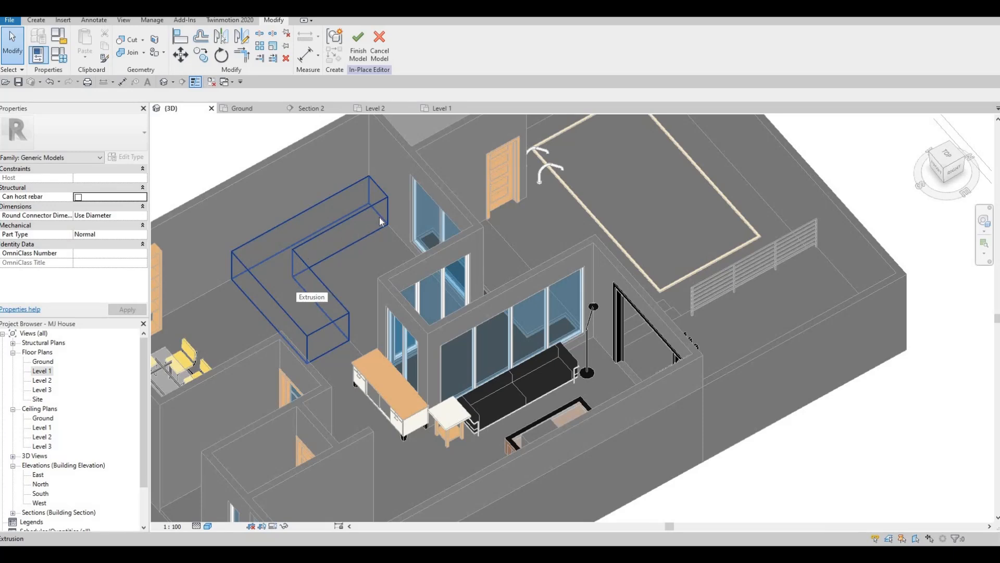
shift+middle_drag(384, 287, 305, 298)
key(Escape)
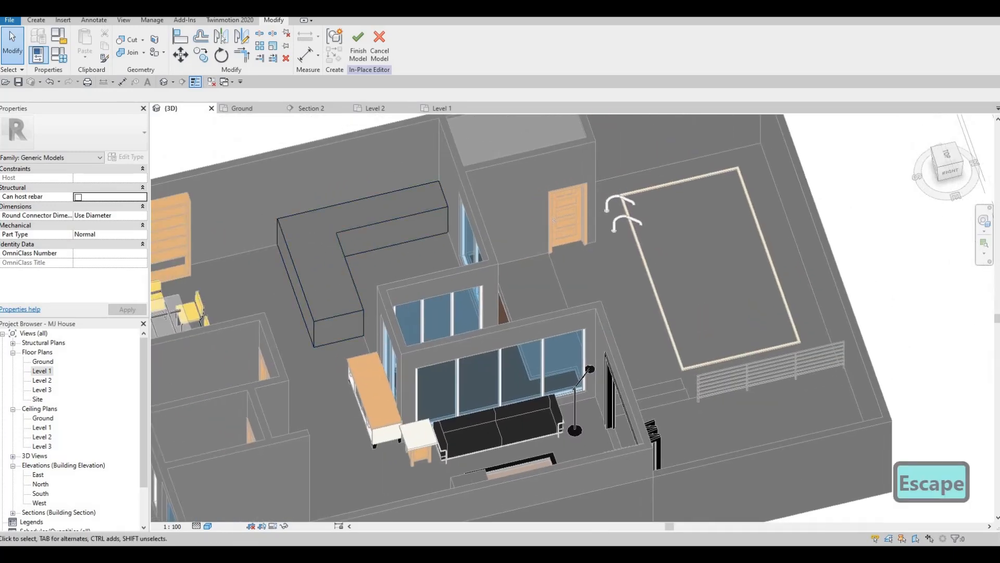
Start a void sweep and pick the extrusion's inner top edges as its path
click(36, 21)
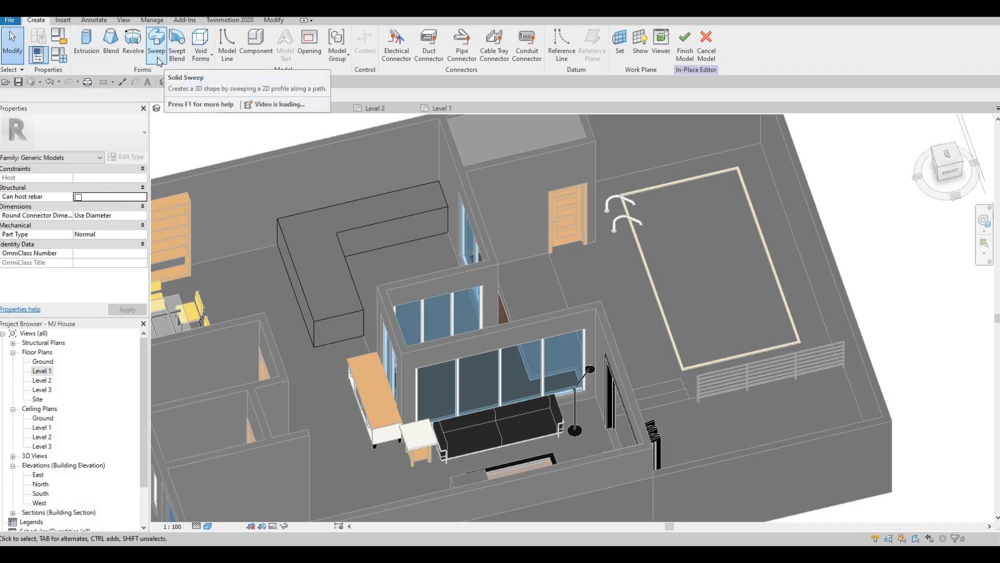
click(199, 58)
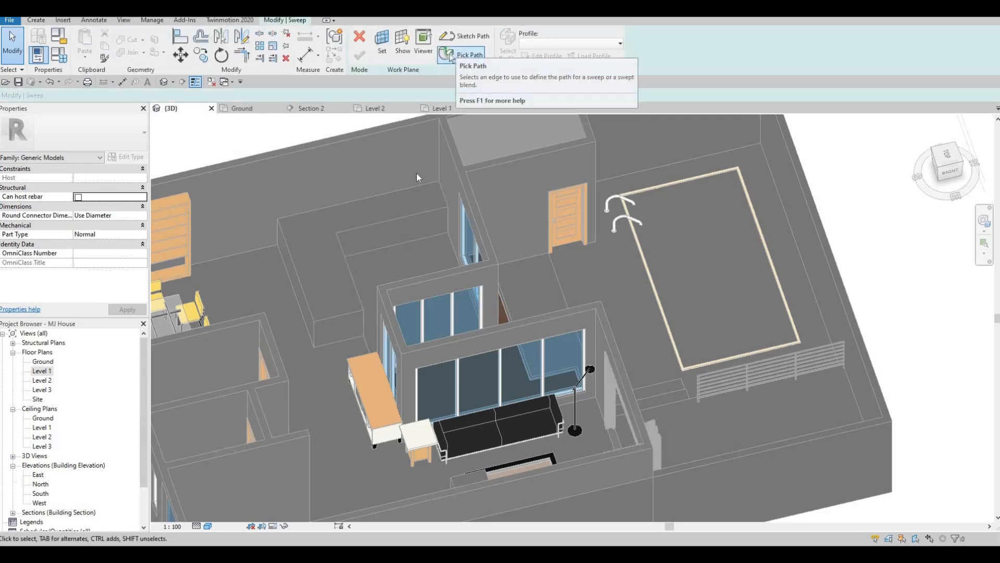
click(460, 54)
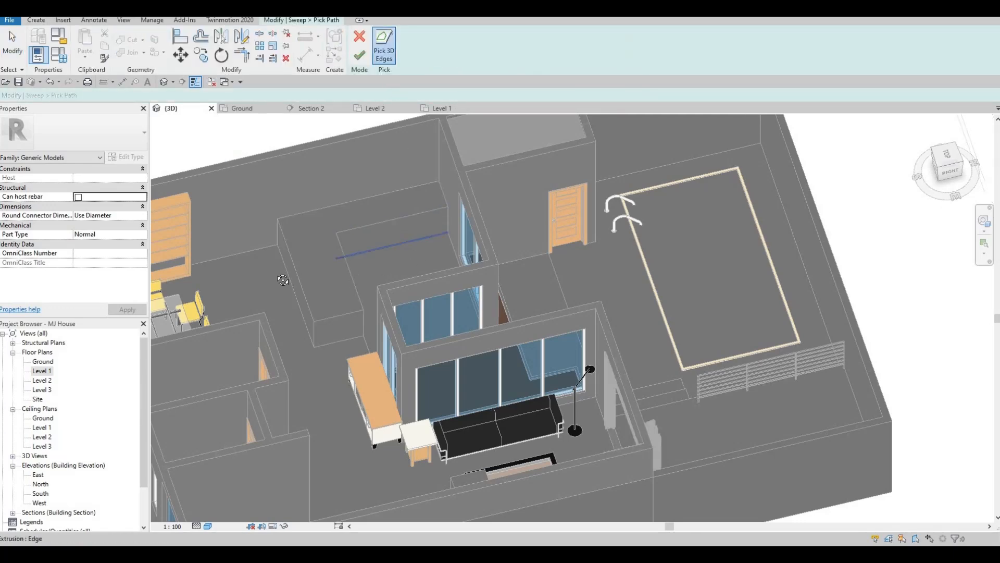
shift+middle_drag(407, 258, 368, 268)
scroll(377, 239, up, 3)
shift+middle_drag(393, 339, 305, 60)
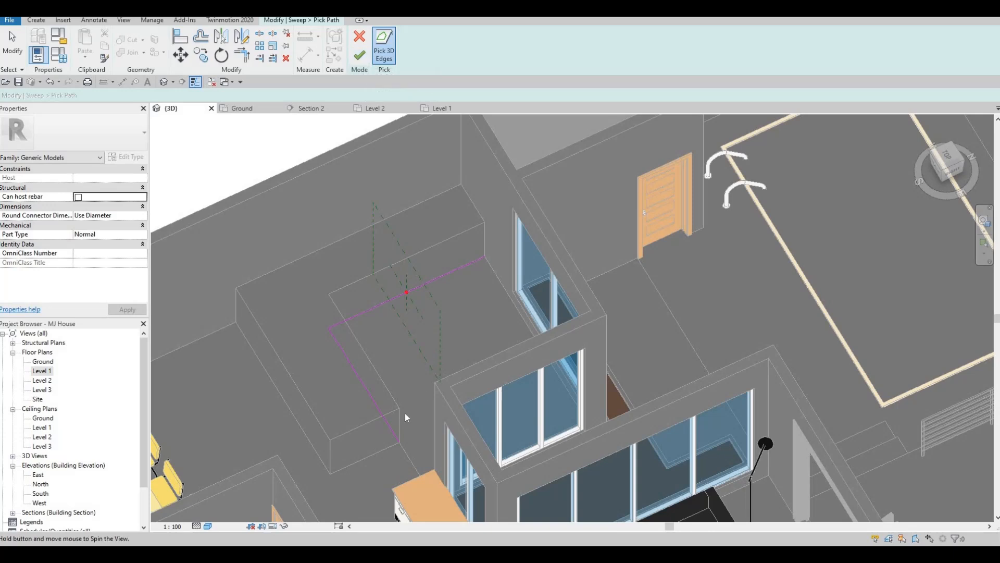
shift+middle_drag(406, 416, 381, 116)
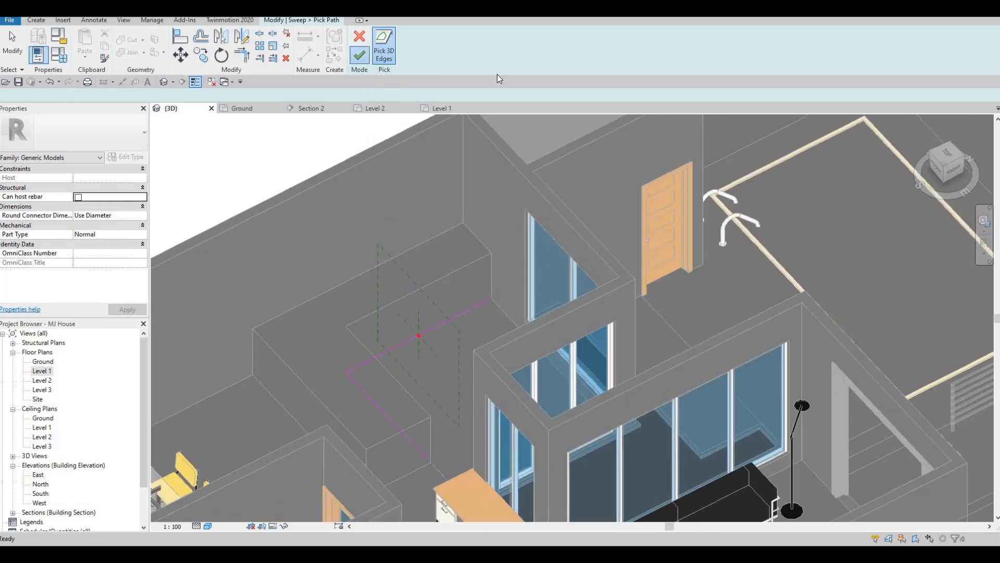
click(359, 54)
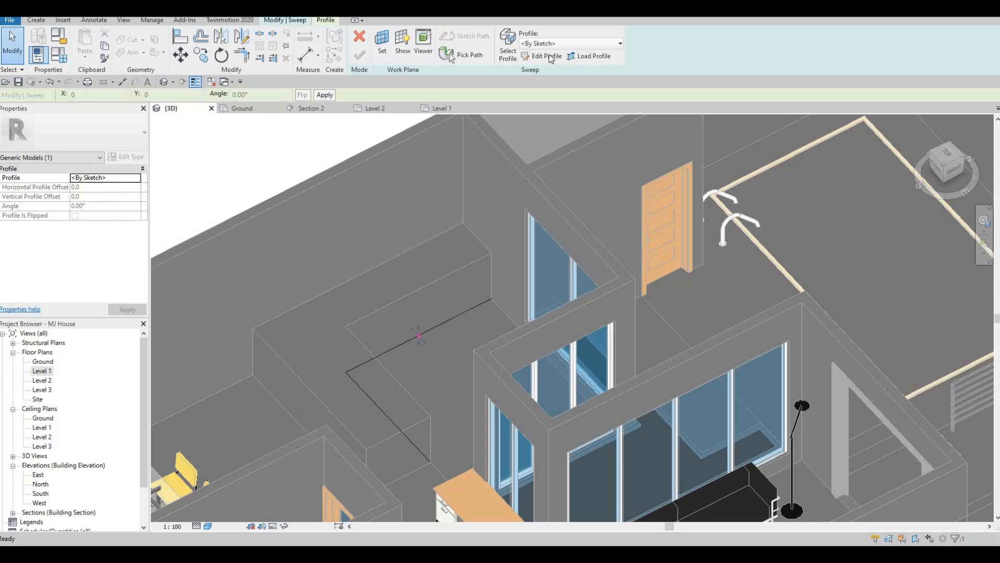
Edit the sweep profile and sketch a small rectangle at the path's start point
click(548, 57)
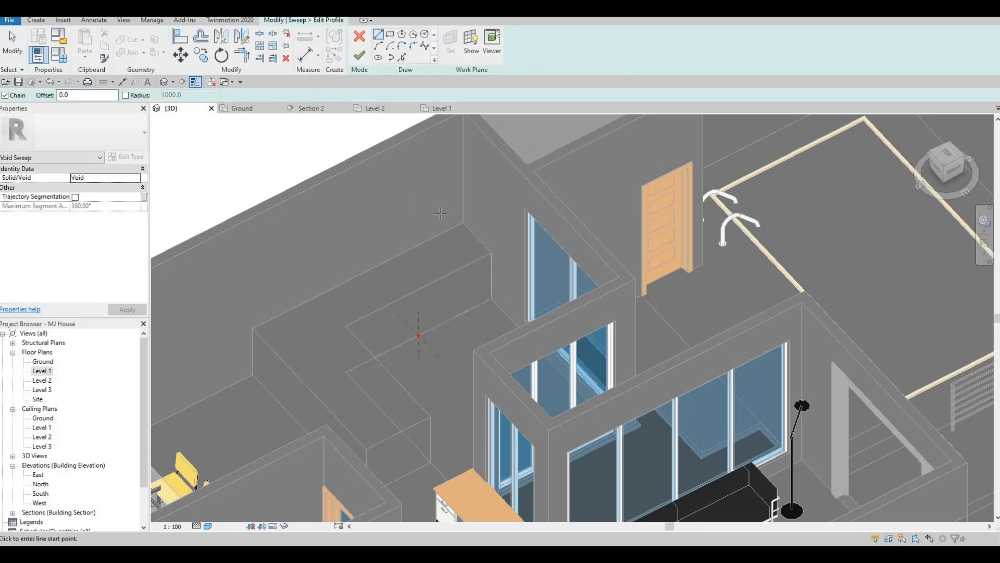
scroll(404, 342, up, 3)
click(390, 35)
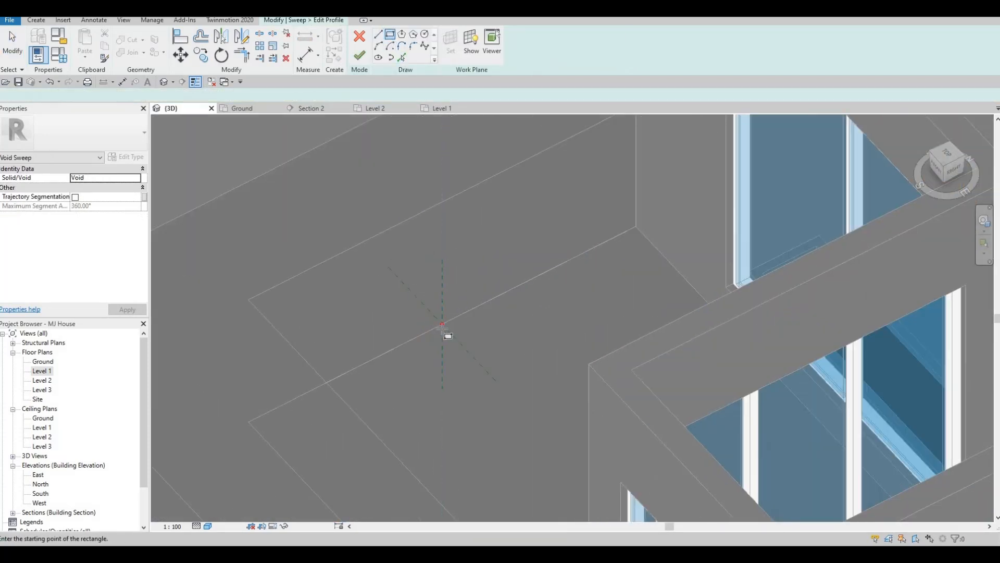
scroll(443, 329, up, 2)
click(440, 324)
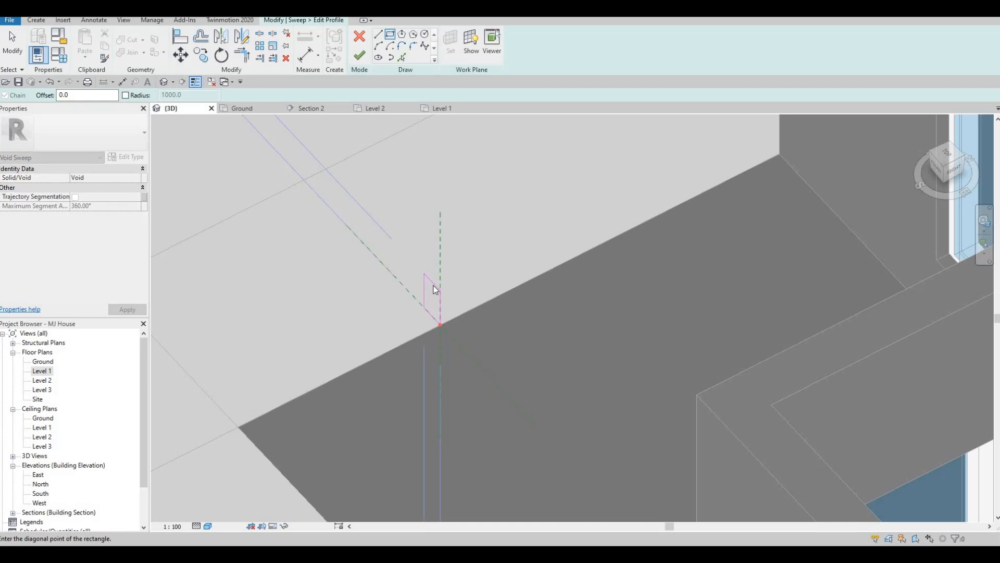
click(436, 289)
key(Escape)
key(Escape)
Set one side of the profile rectangle to 100 mm
click(435, 286)
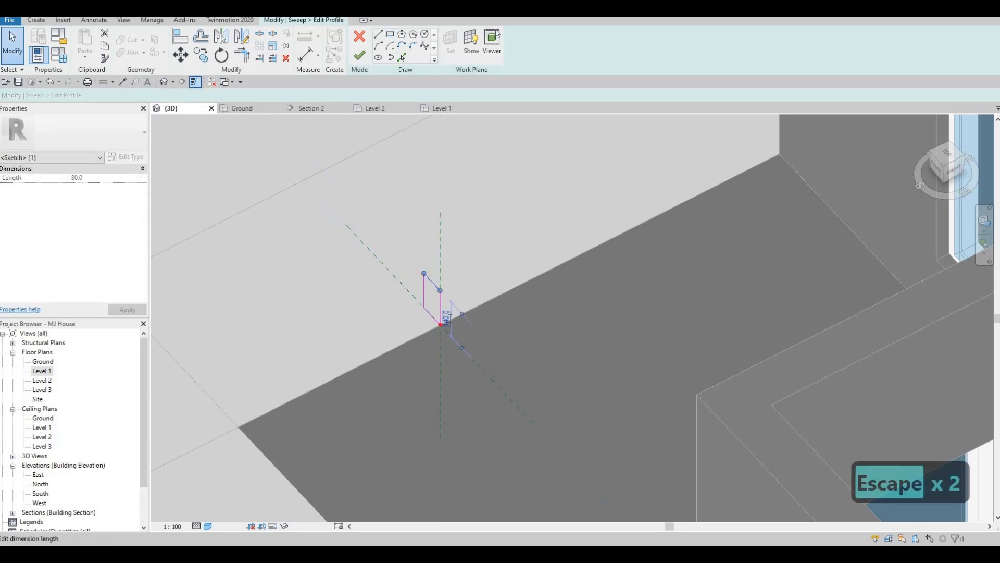
click(446, 318)
text(100)
key(Return)
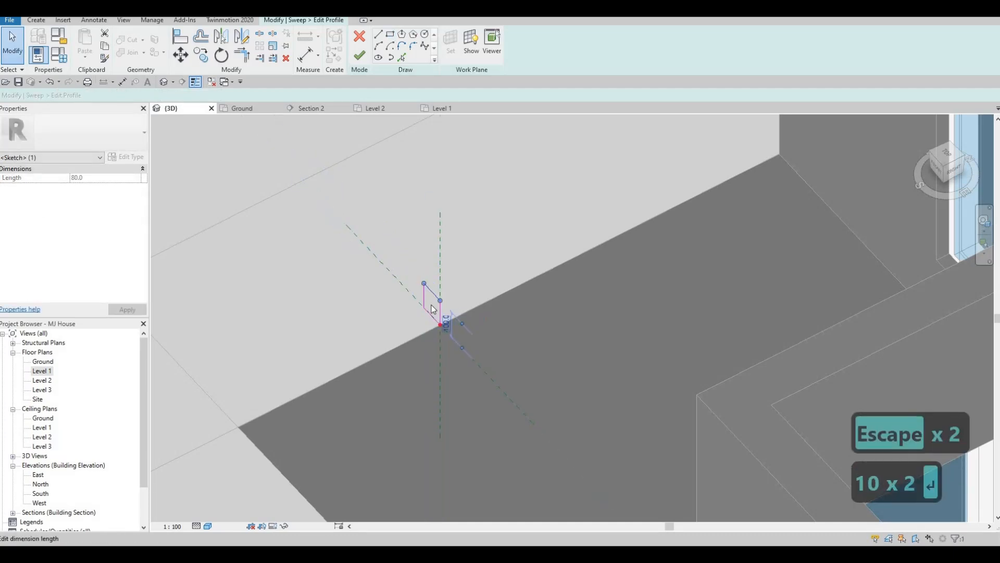
Set the adjacent side of the profile rectangle to 50 mm
key(Escape)
click(427, 296)
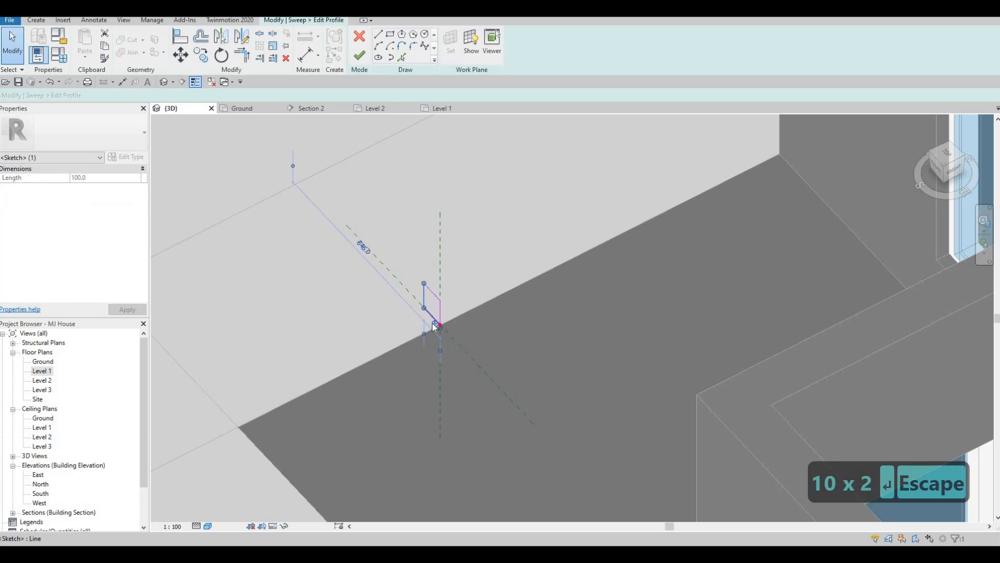
click(435, 323)
text(50)
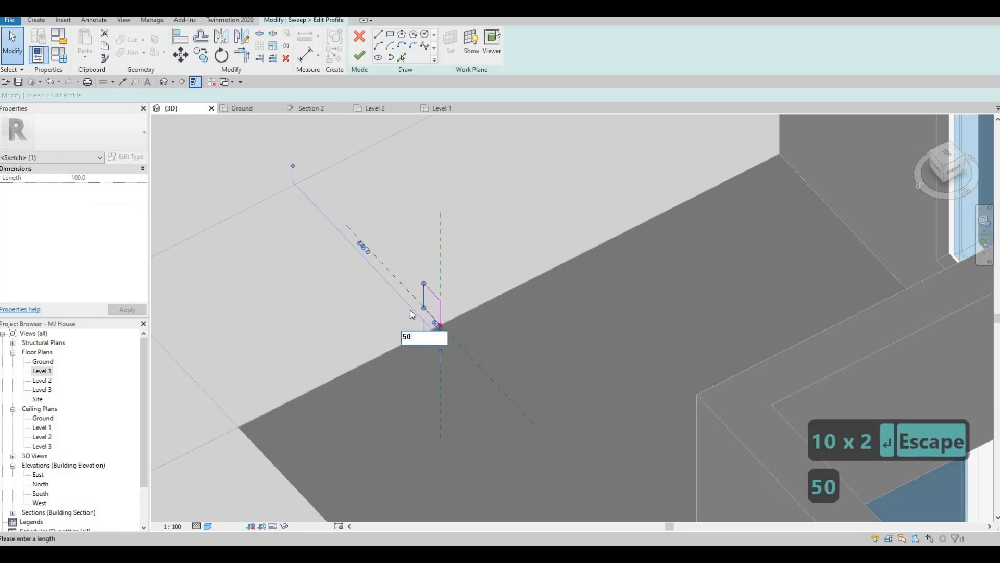
key(Return)
key(Escape)
key(Escape)
Finish the profile sketch and complete the void sweep
scroll(403, 119, down, 2)
scroll(434, 272, down, 1)
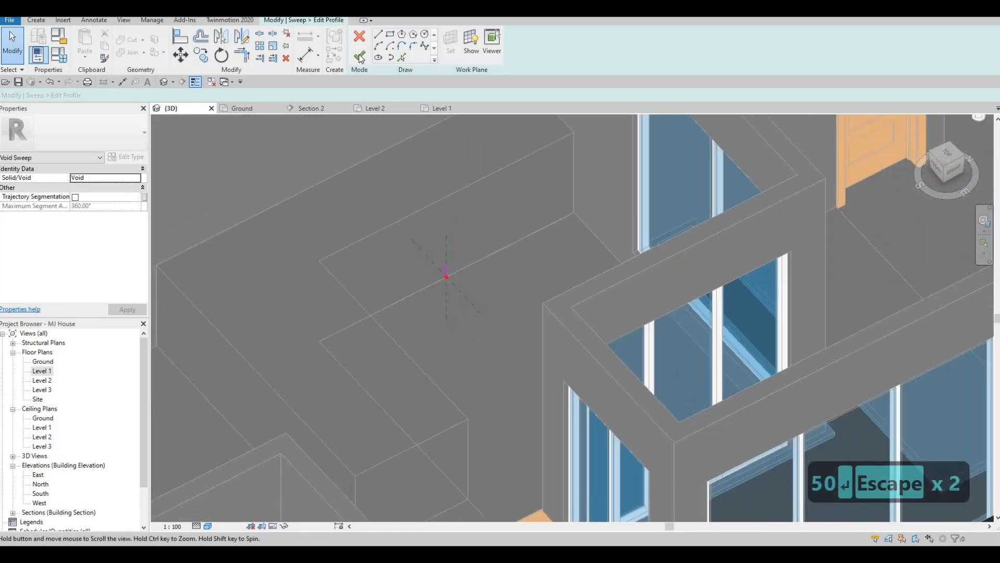
middle_drag(433, 272, 437, 279)
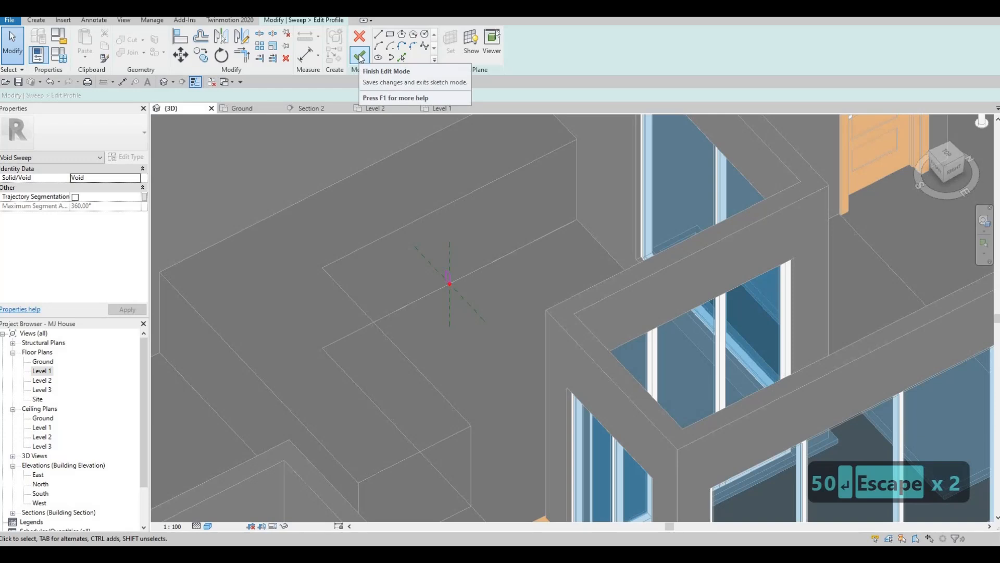
click(360, 57)
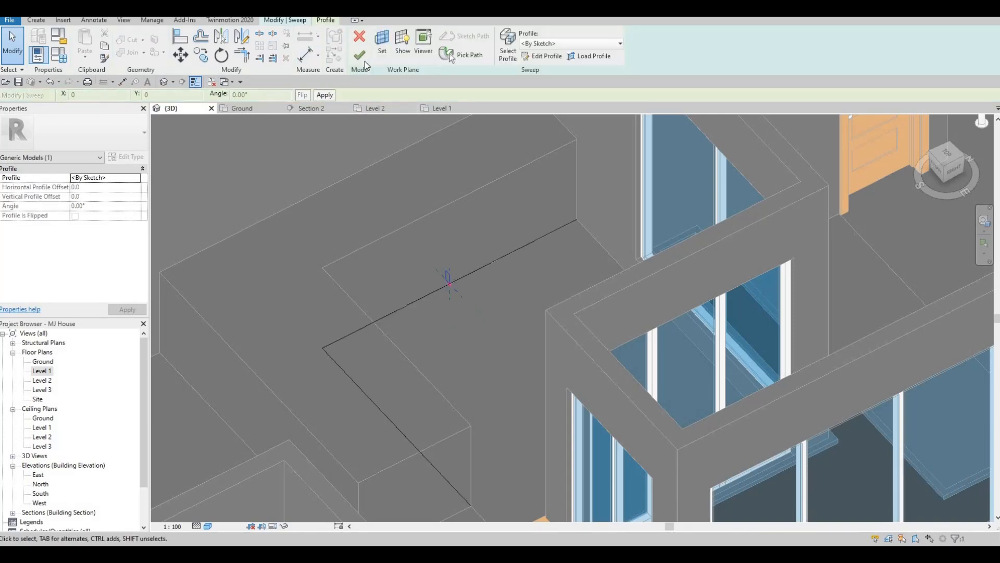
click(360, 55)
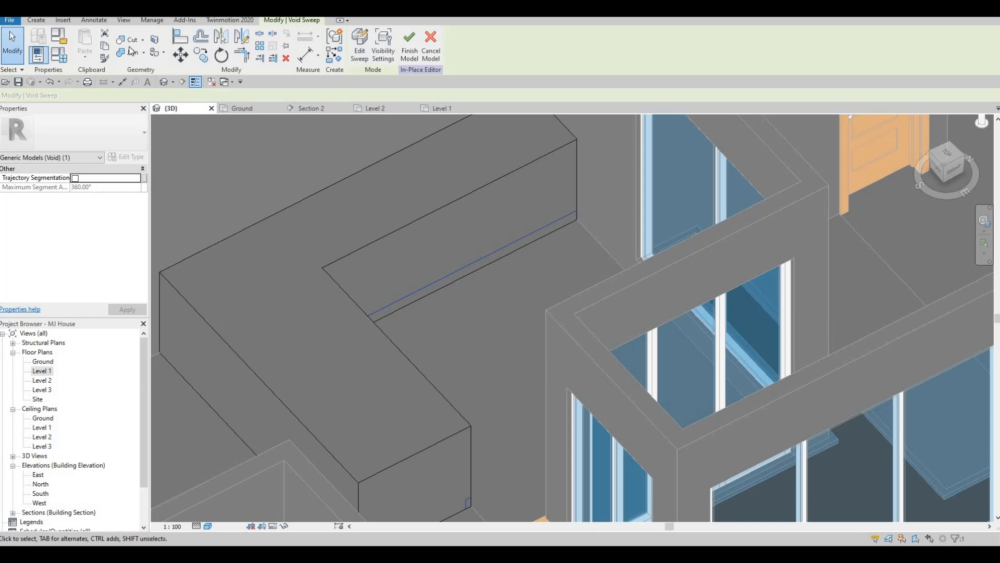
Inspect the void sweep cut along the extrusion's top edge in the 3D view
click(452, 233)
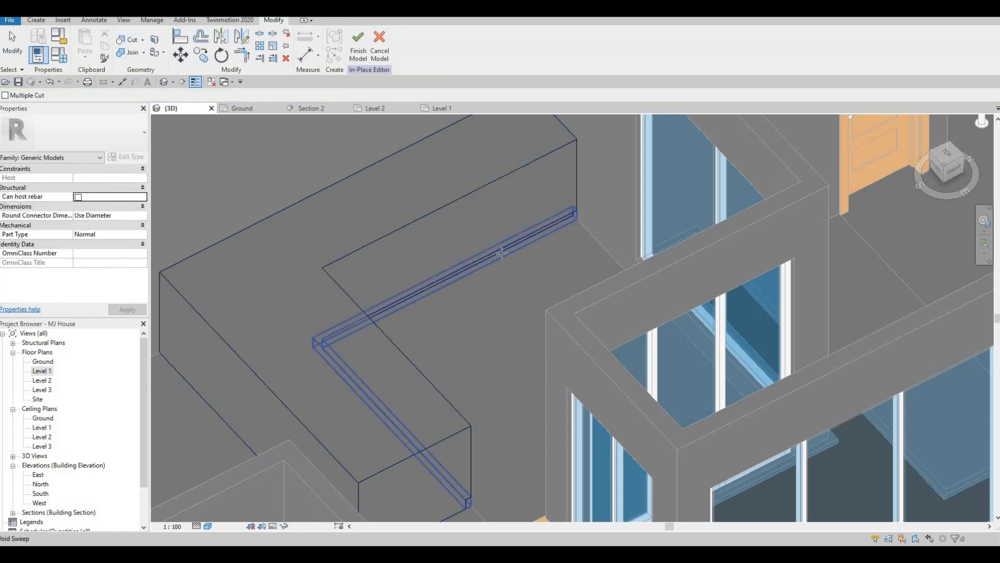
click(505, 247)
middle_drag(505, 248, 510, 232)
scroll(510, 232, down, 1)
shift+middle_drag(391, 228, 318, 232)
middle_drag(469, 296, 659, 404)
middle_drag(579, 453, 427, 329)
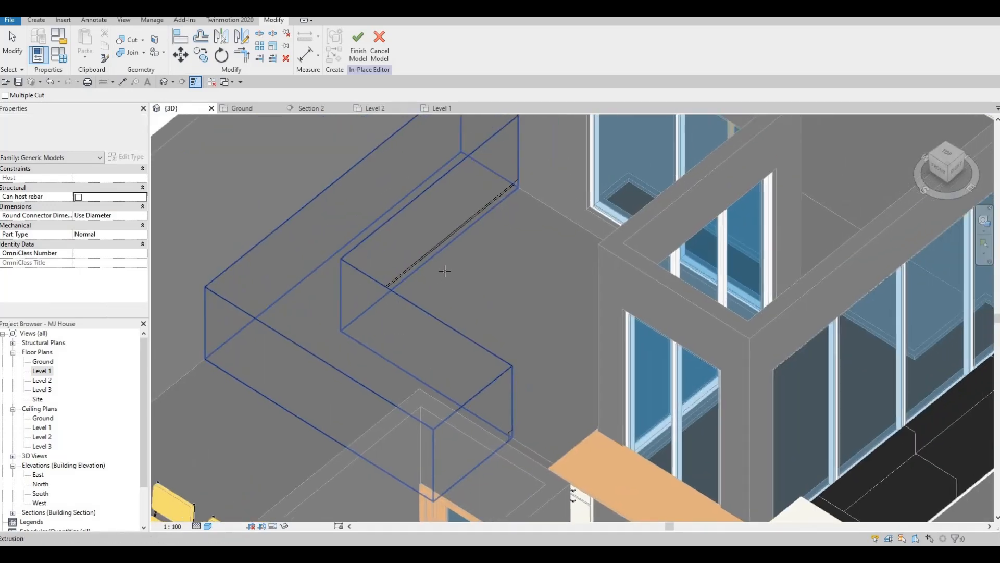
scroll(466, 234, down, 1)
middle_drag(467, 233, 458, 297)
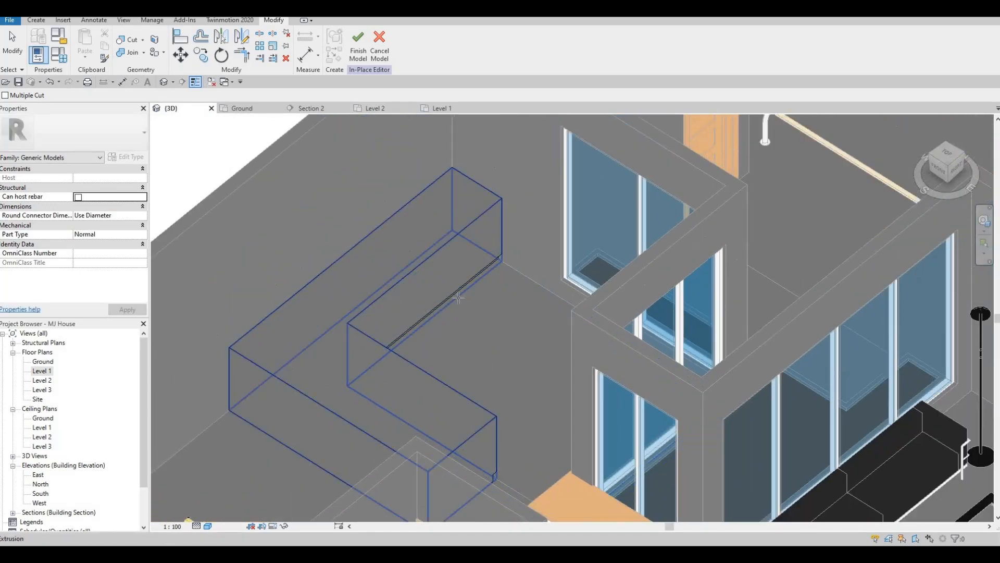
In the Level 1 plan, start a new extrusion and set its work plane to the top face of the L-shaped extrusion
double_click(42, 372)
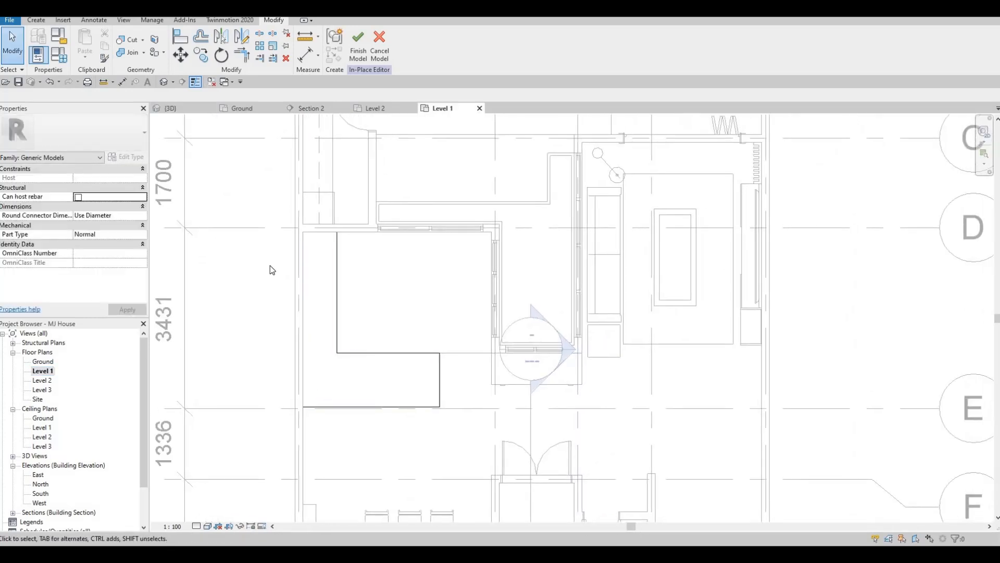
click(36, 20)
click(86, 51)
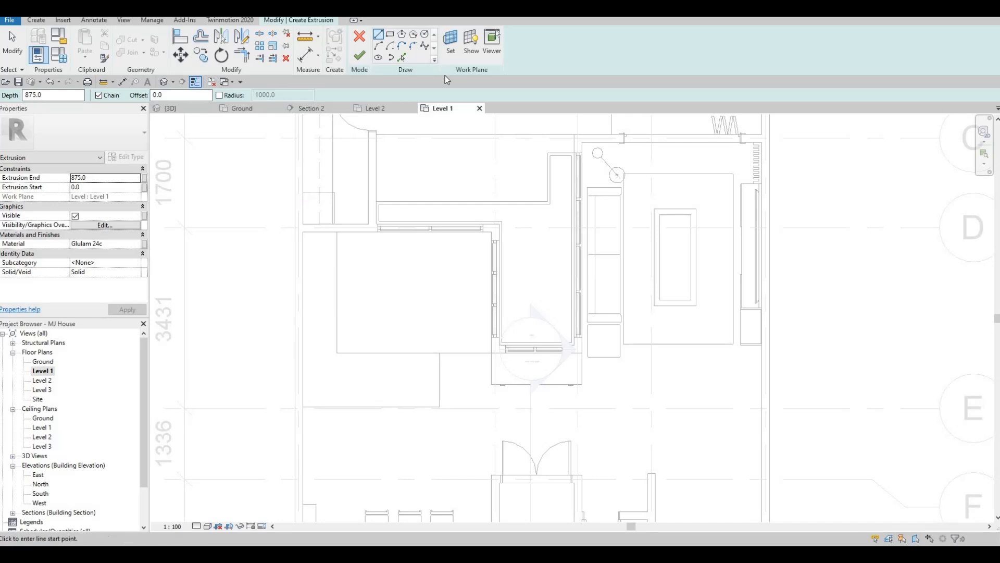
click(450, 44)
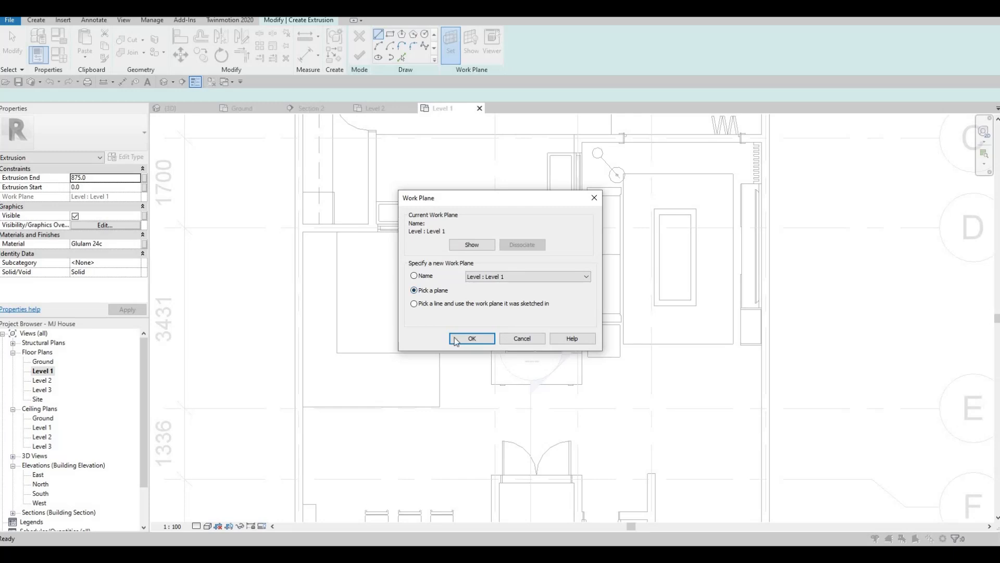
key(Return)
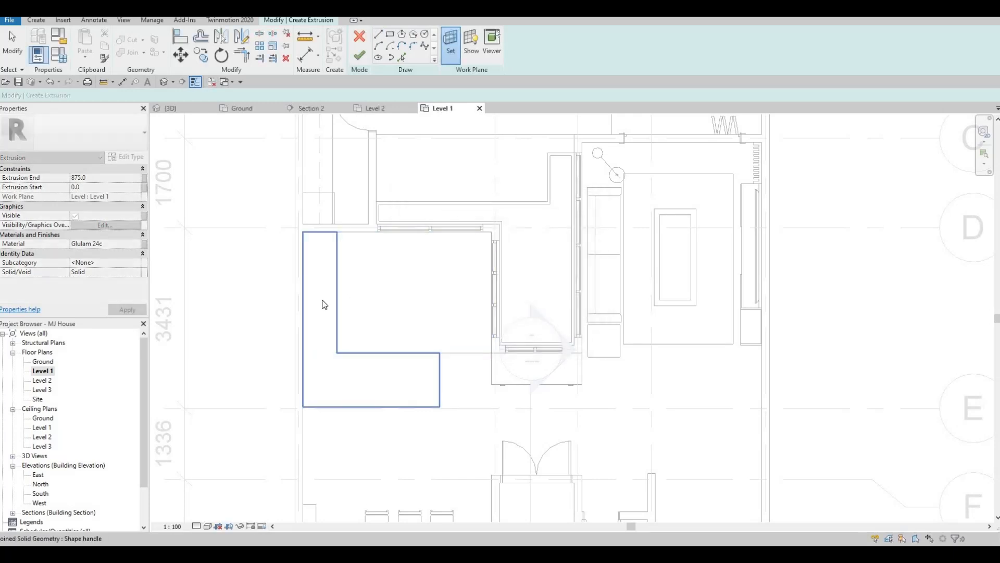
click(322, 311)
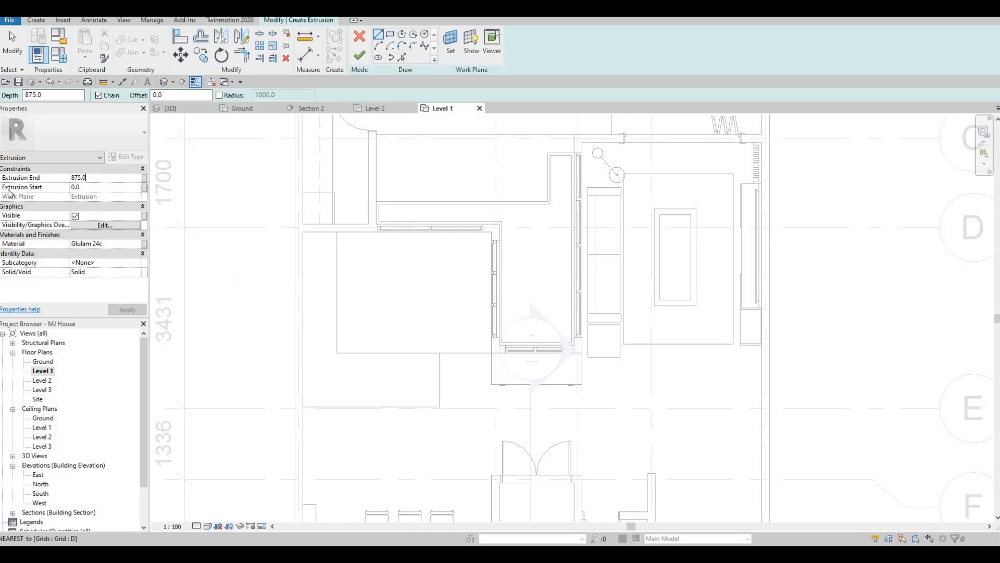
Set the extrusion depth to 25 and pick the L-shaped extrusion's edges as the sketch outline
text(25)
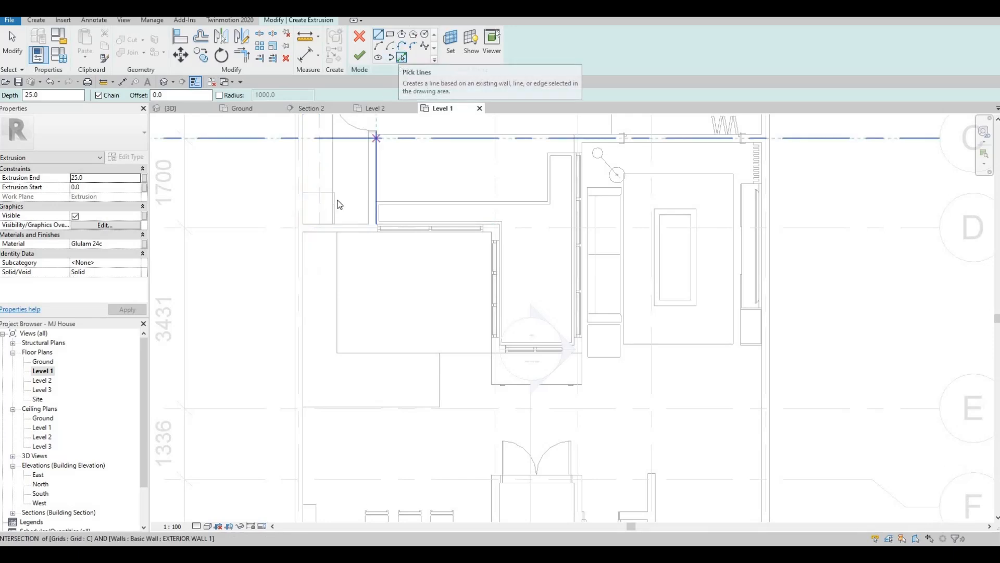
click(402, 57)
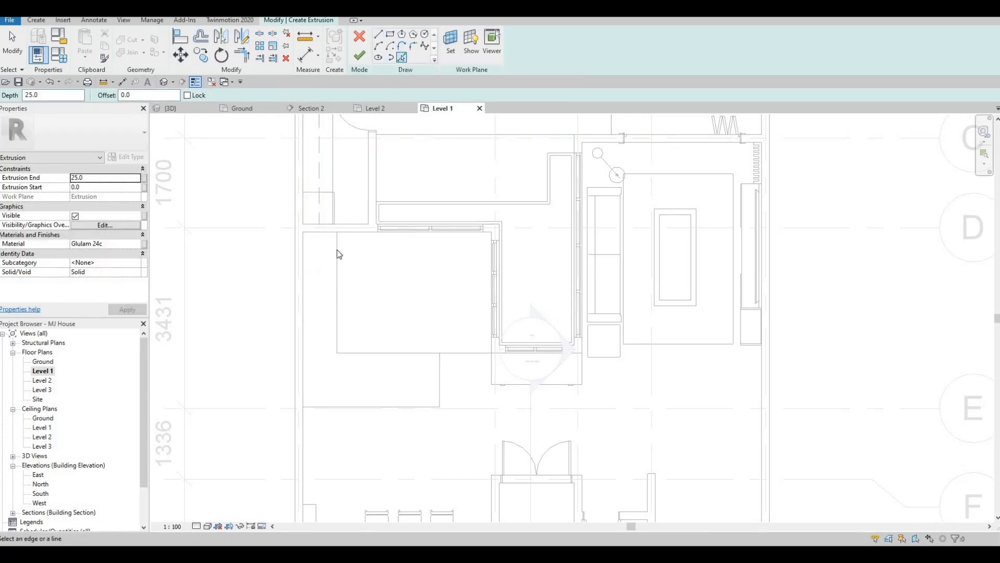
click(303, 285)
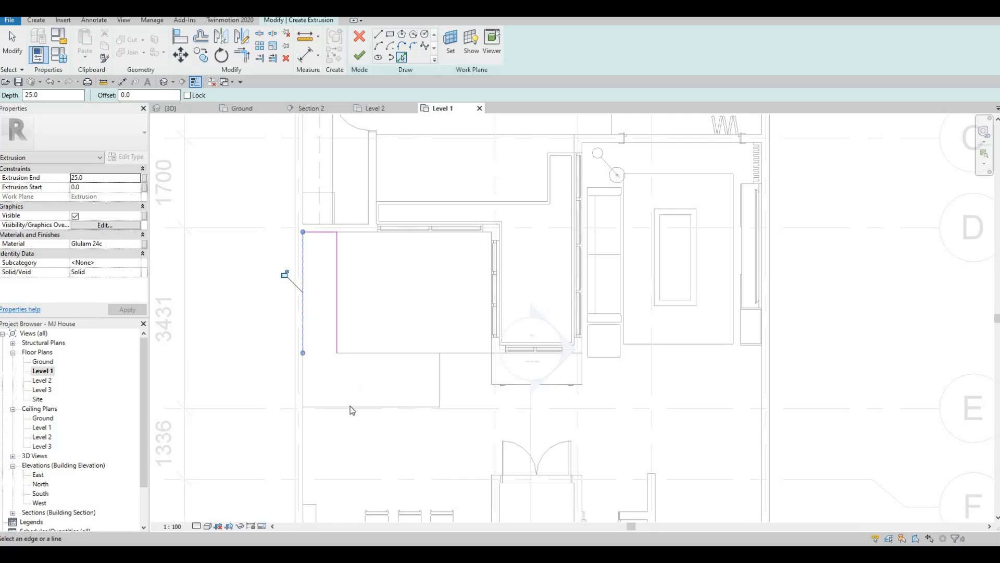
click(350, 406)
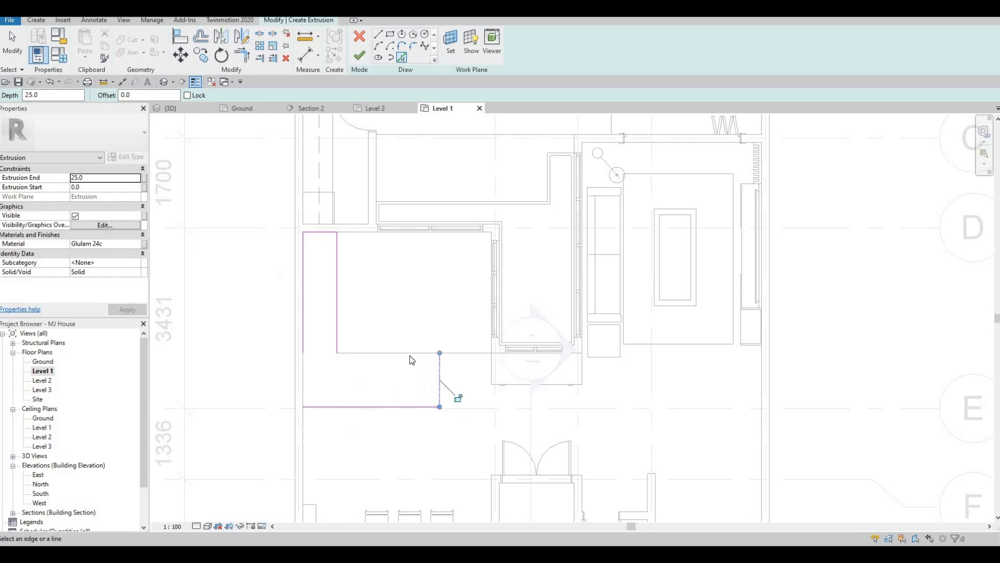
click(374, 359)
middle_drag(336, 403, 344, 388)
scroll(344, 389, up, 2)
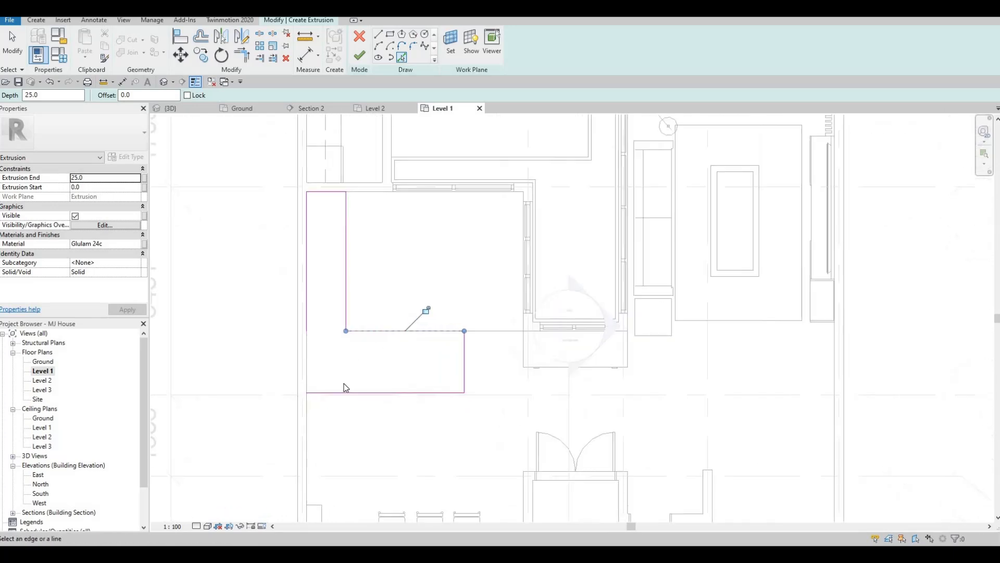
key(Escape)
key(Escape)
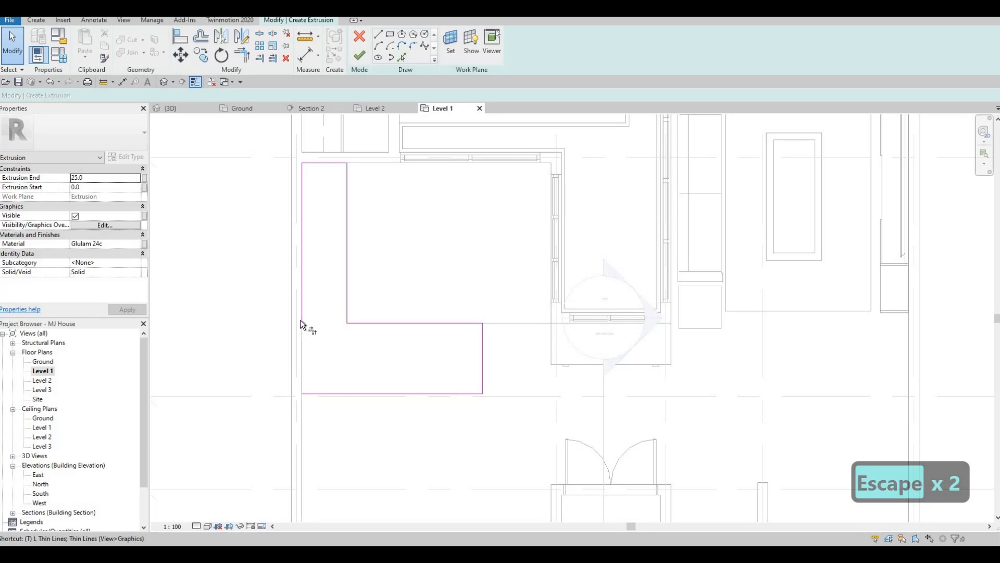
Try to trim the sketch lines at a corner of the outline
key(t)
key(r)
click(312, 394)
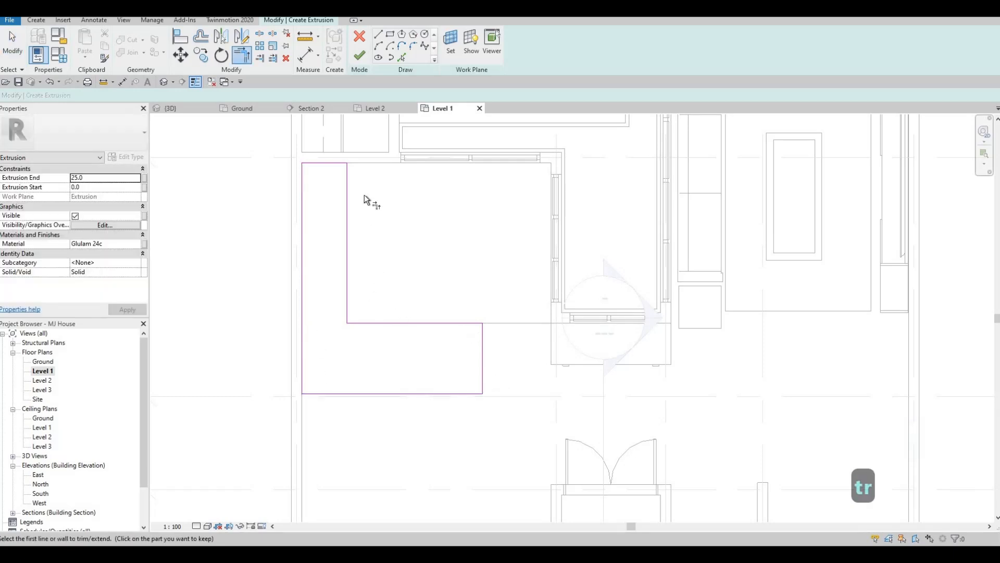
middle_drag(368, 243, 361, 189)
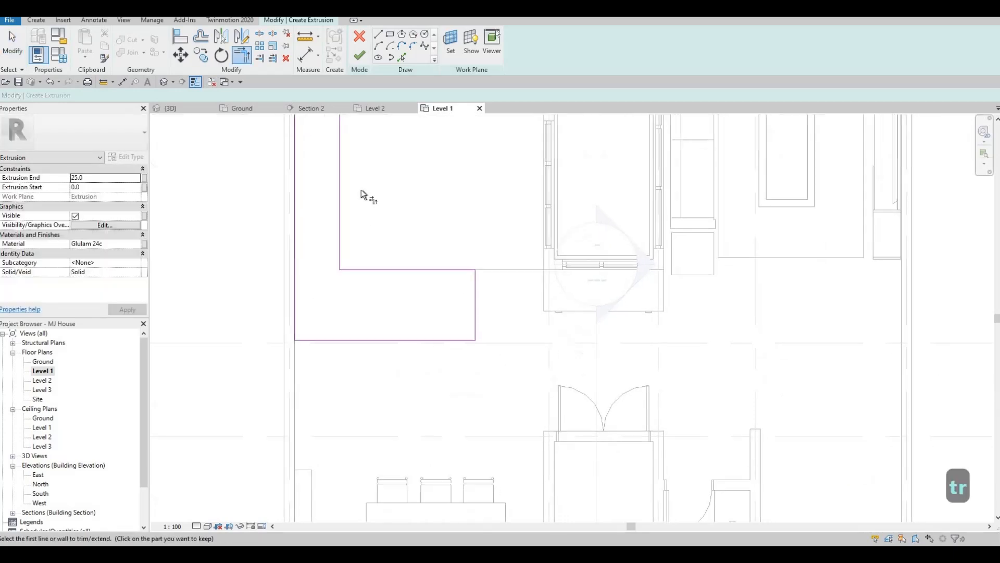
Set the new extrusion's material to Stone from the AEC Materials Stone library
click(141, 245)
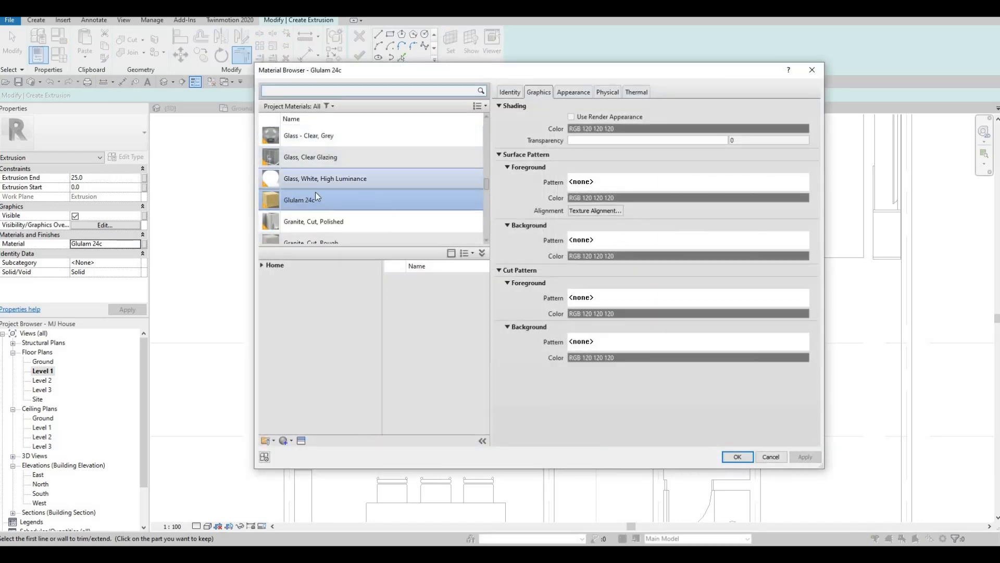
click(262, 266)
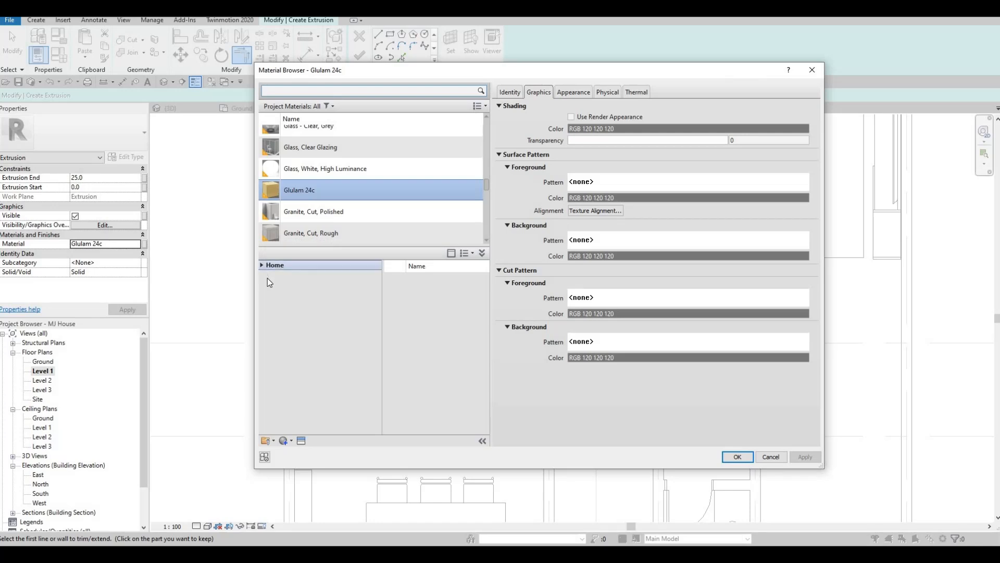
click(267, 285)
scroll(313, 381, down, 2)
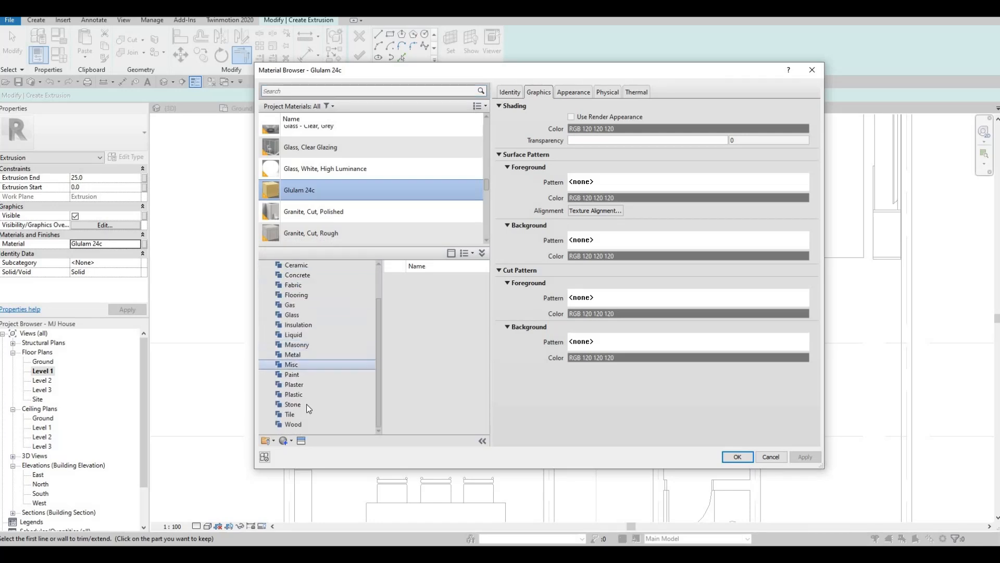
click(306, 404)
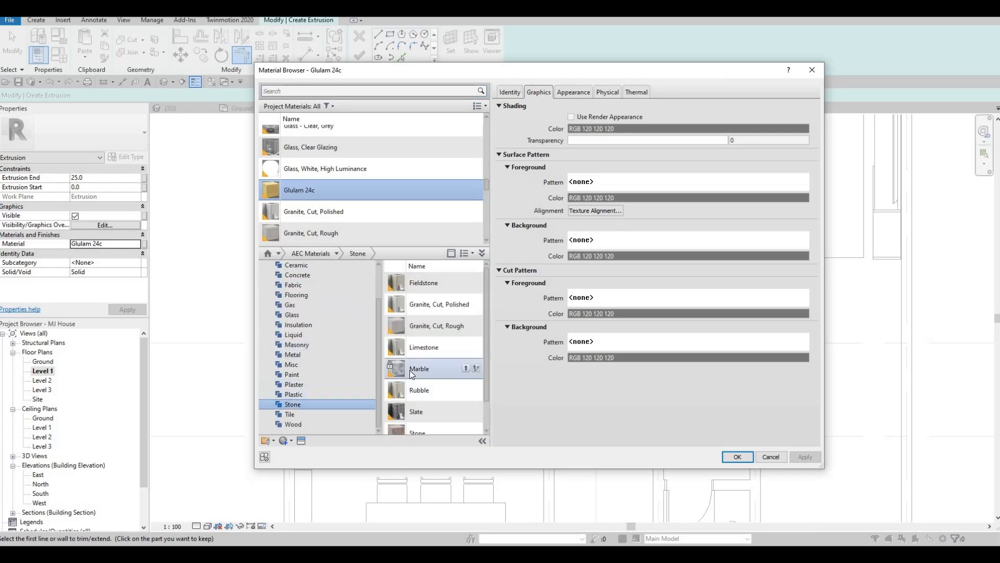
scroll(412, 375, down, 2)
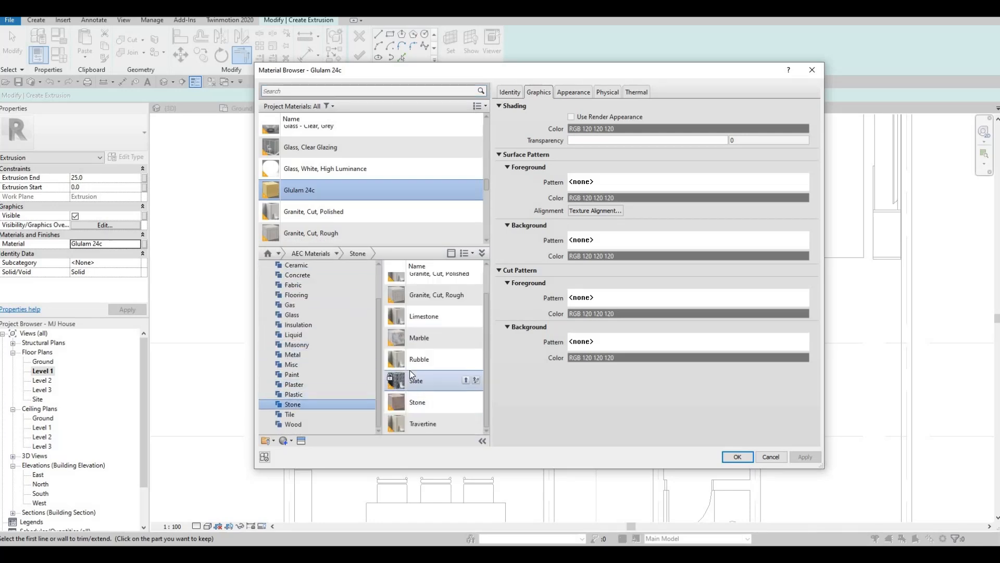
click(467, 404)
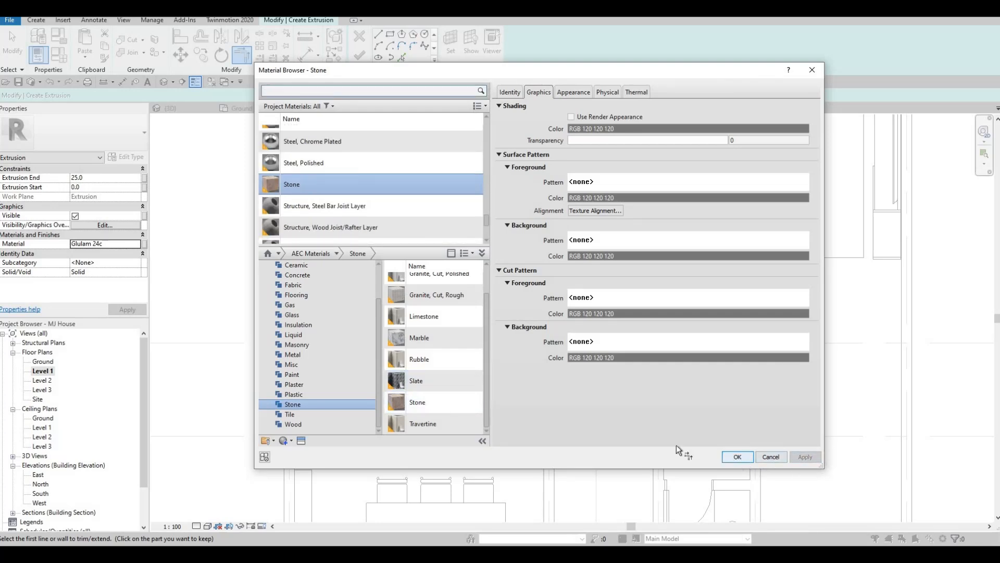
click(751, 459)
Finish the extrusion sketch
middle_drag(420, 314, 419, 344)
scroll(420, 343, up, 1)
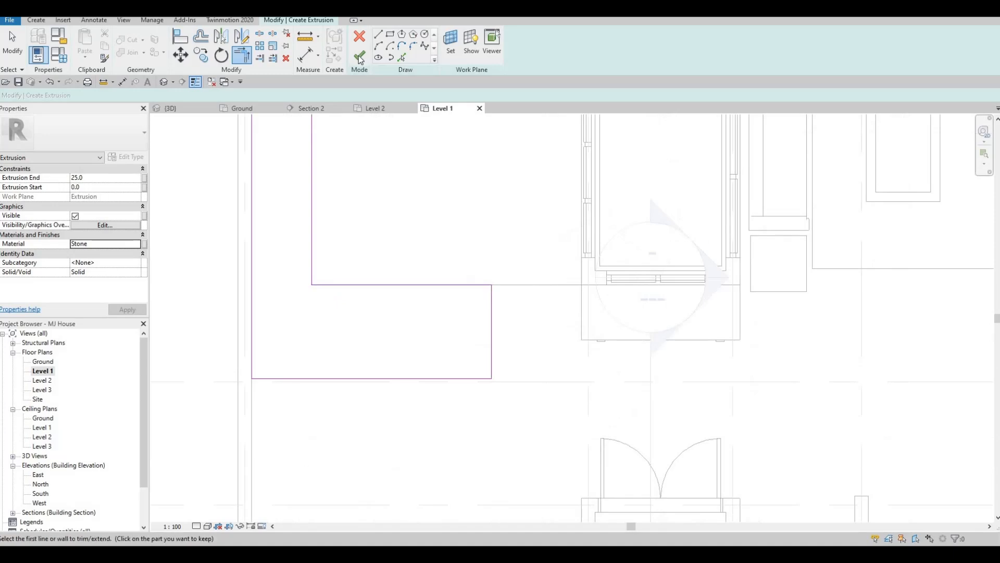
click(359, 56)
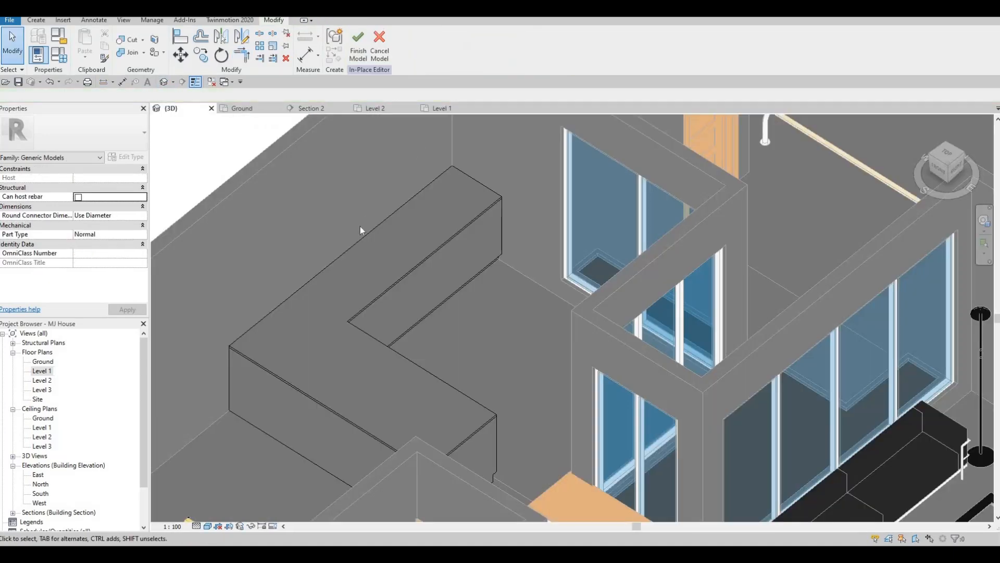
Inspect the new stone slab on top of the L-shaped extrusion in the 3D view
scroll(361, 226, up, 1)
middle_drag(357, 245, 372, 153)
scroll(383, 231, up, 1)
scroll(384, 231, down, 1)
shift+middle_drag(400, 208, 367, 177)
scroll(279, 175, up, 2)
key(Escape)
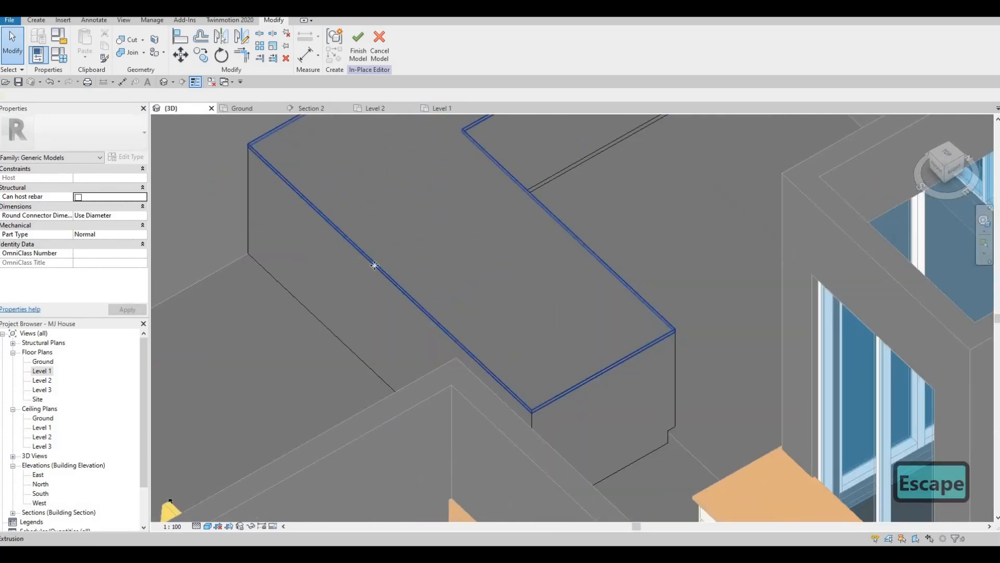
click(387, 282)
drag(387, 282, 361, 292)
drag(355, 257, 357, 279)
shift+middle_drag(357, 279, 533, 292)
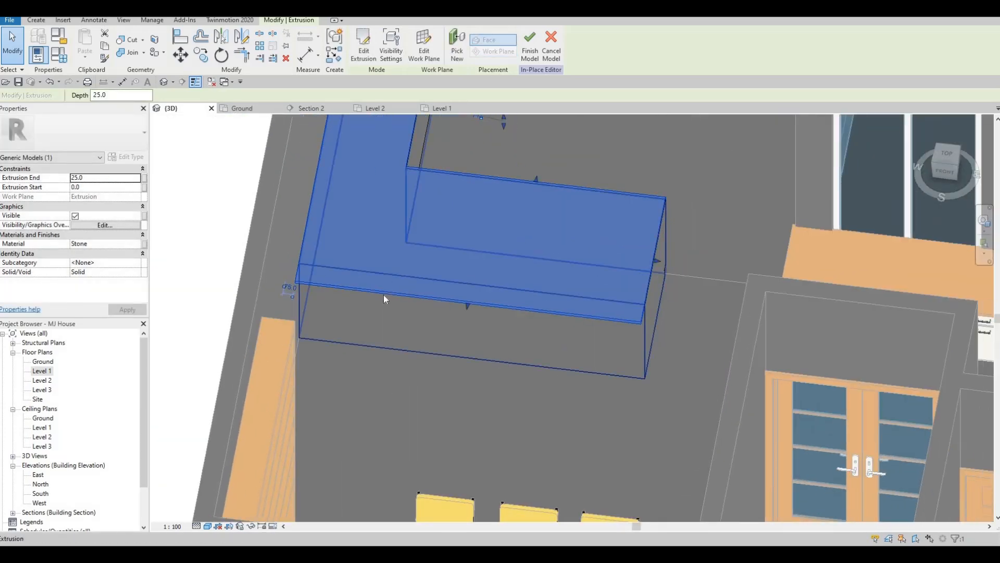
shift+middle_drag(383, 295, 372, 281)
scroll(367, 281, up, 1)
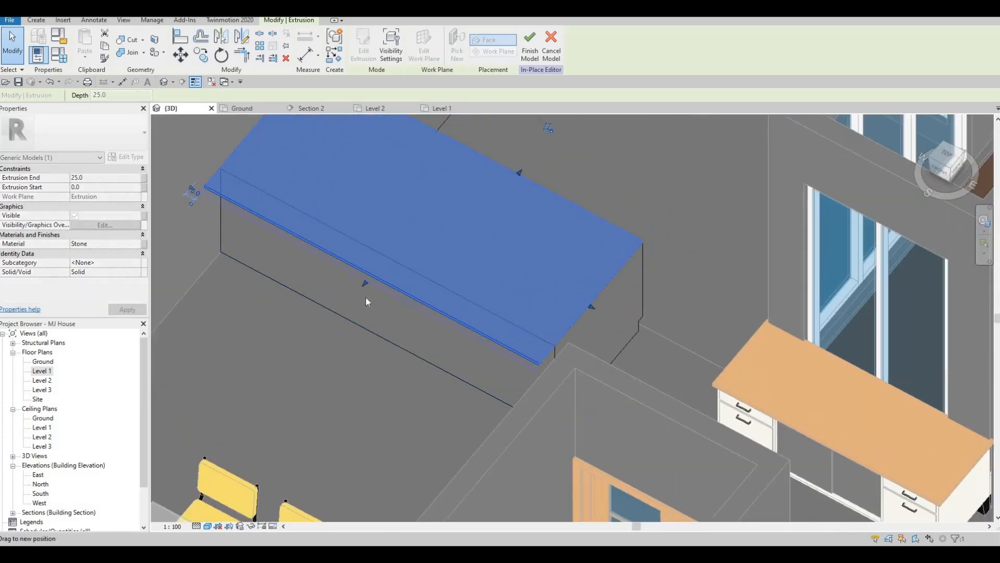
shift+middle_drag(526, 384, 295, 301)
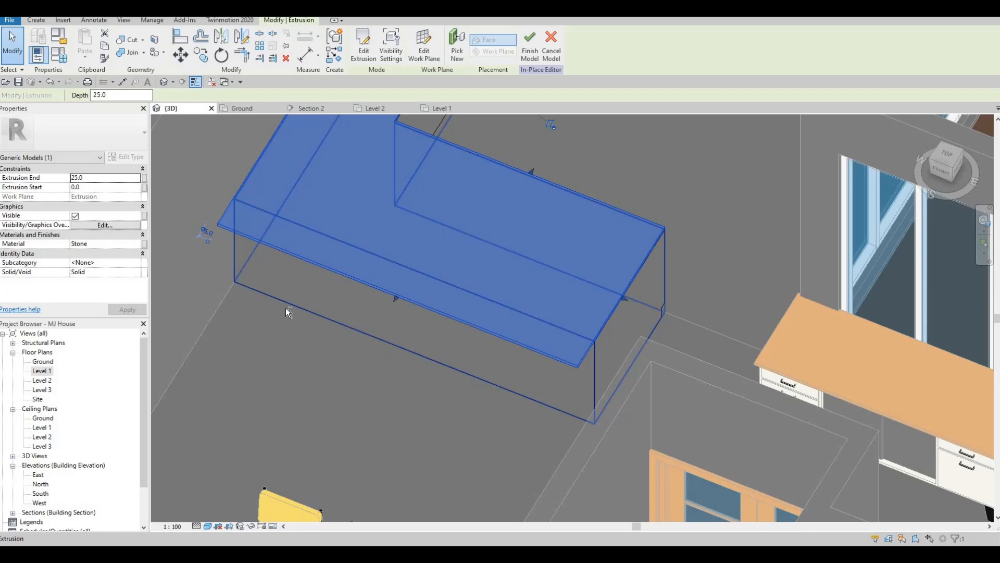
shift+middle_drag(364, 314, 459, 365)
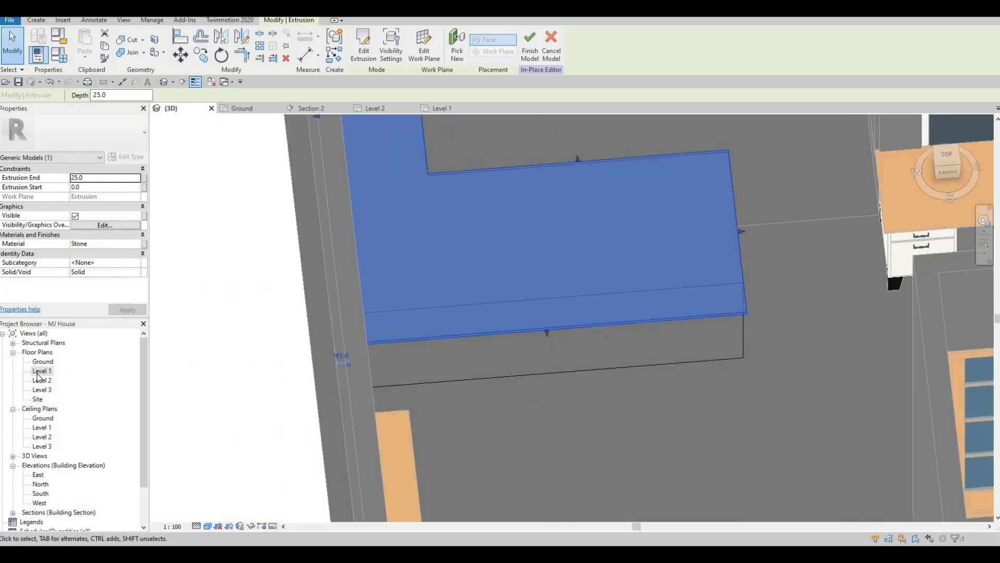
double_click(41, 371)
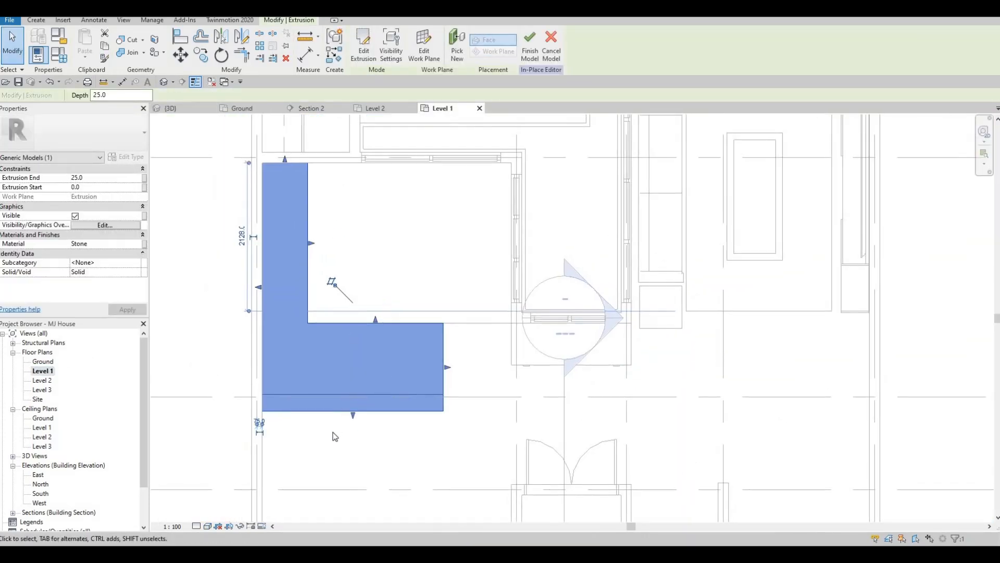
Review the slab in the Level 1 plan and then again in the 3D view
key(Escape)
key(Escape)
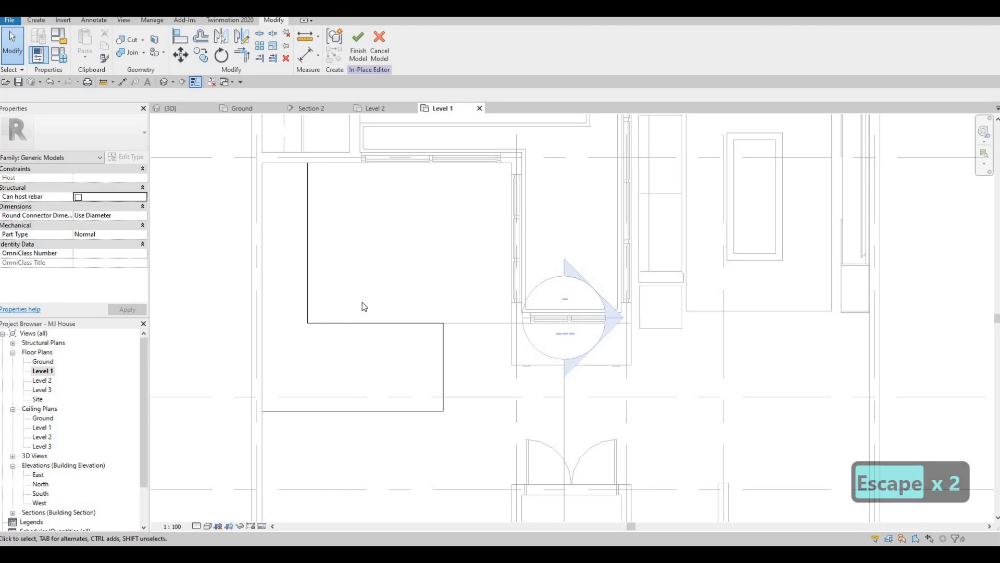
middle_drag(362, 303, 448, 327)
scroll(447, 328, down, 1)
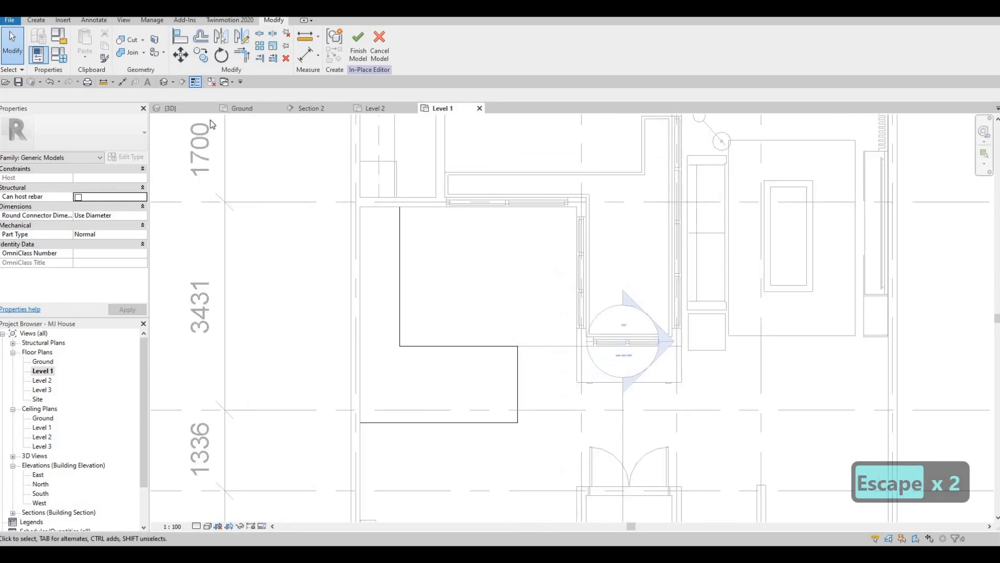
click(172, 108)
shift+middle_drag(388, 201, 438, 177)
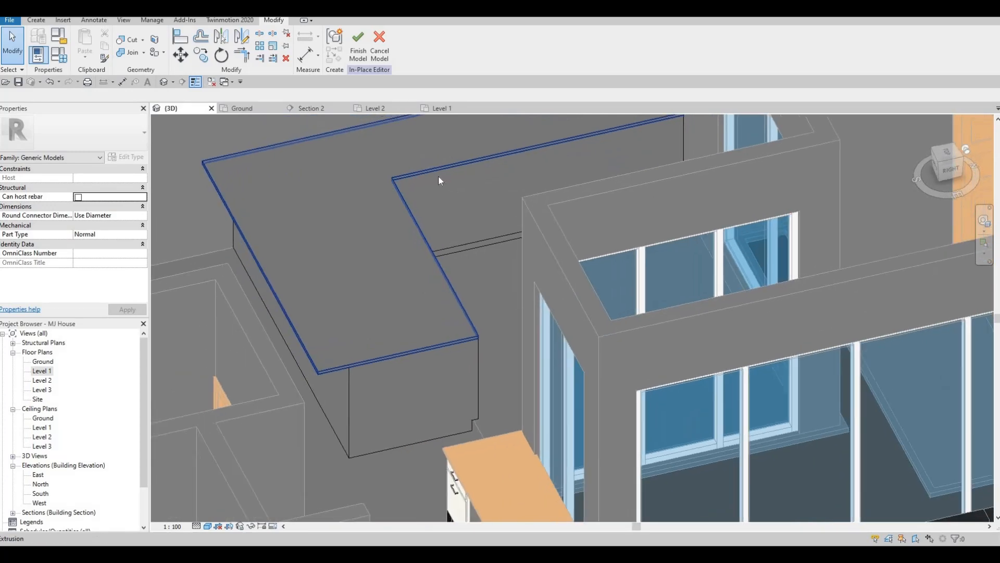
scroll(439, 181, up, 2)
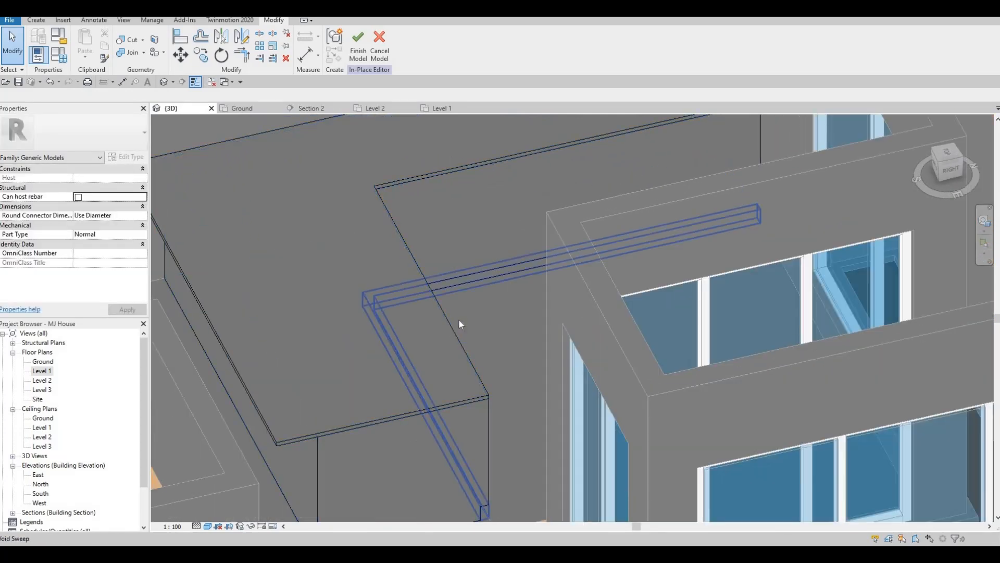
shift+middle_drag(493, 346, 525, 348)
middle_drag(491, 407, 490, 356)
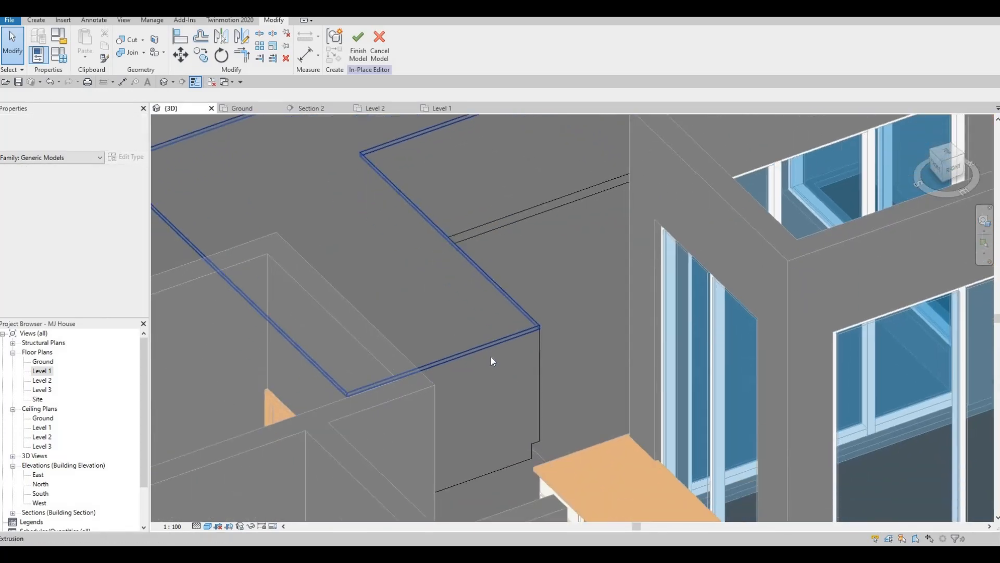
Orbit and zoom around the L-shaped extrusion and its stone top slab to inspect them in 3D
shift+middle_drag(454, 268, 468, 268)
middle_drag(452, 379, 443, 302)
shift+middle_drag(473, 249, 459, 351)
middle_drag(493, 276, 495, 319)
middle_drag(620, 226, 638, 301)
scroll(712, 197, up, 1)
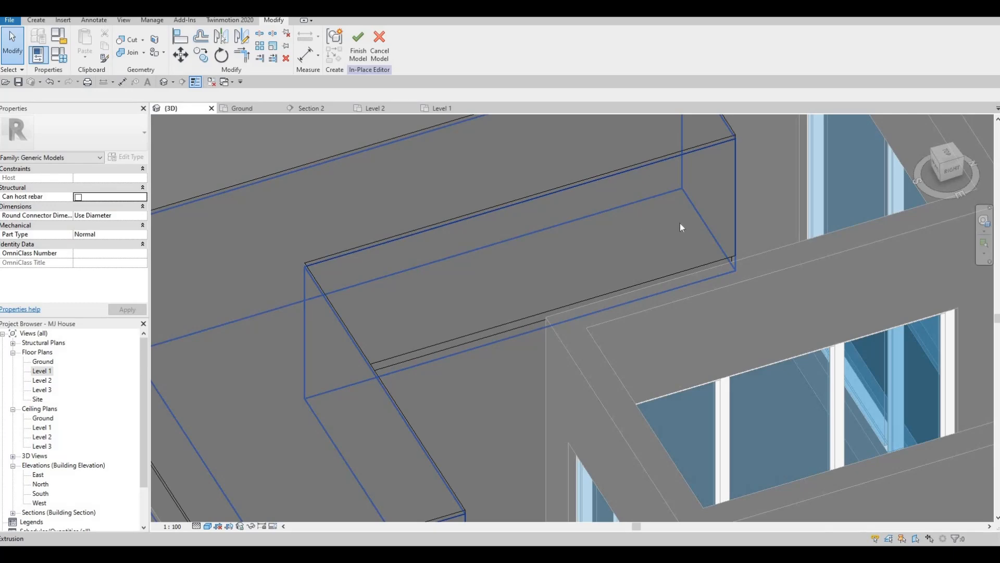
shift+middle_drag(681, 224, 622, 271)
shift+middle_drag(656, 222, 649, 220)
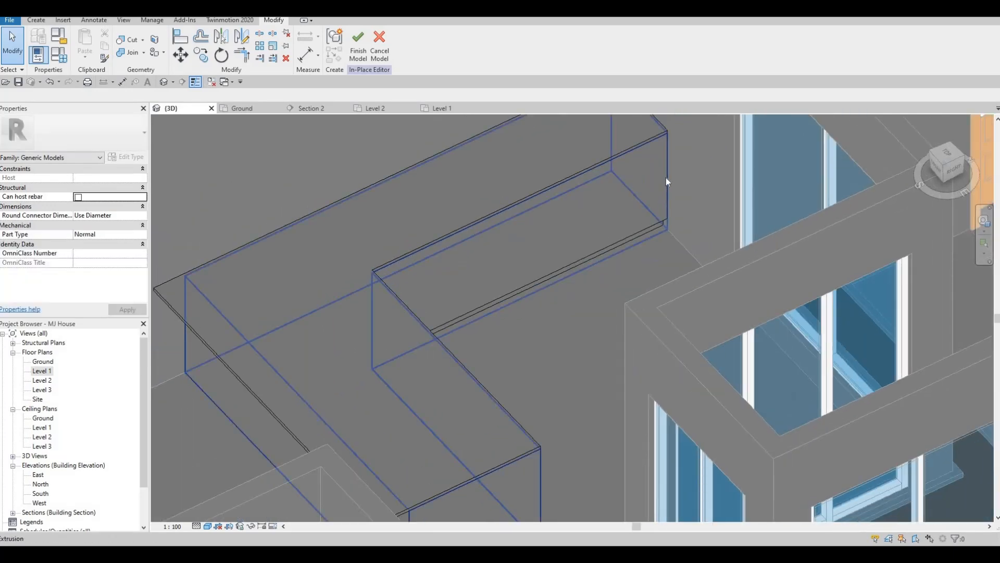
key(F1)
shift+middle_drag(483, 283, 522, 346)
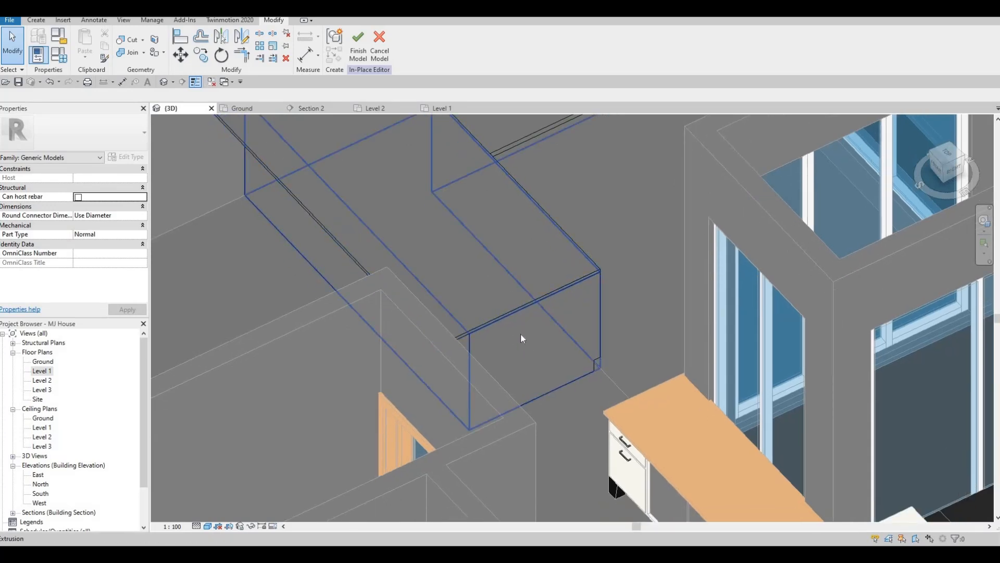
middle_drag(511, 348, 466, 367)
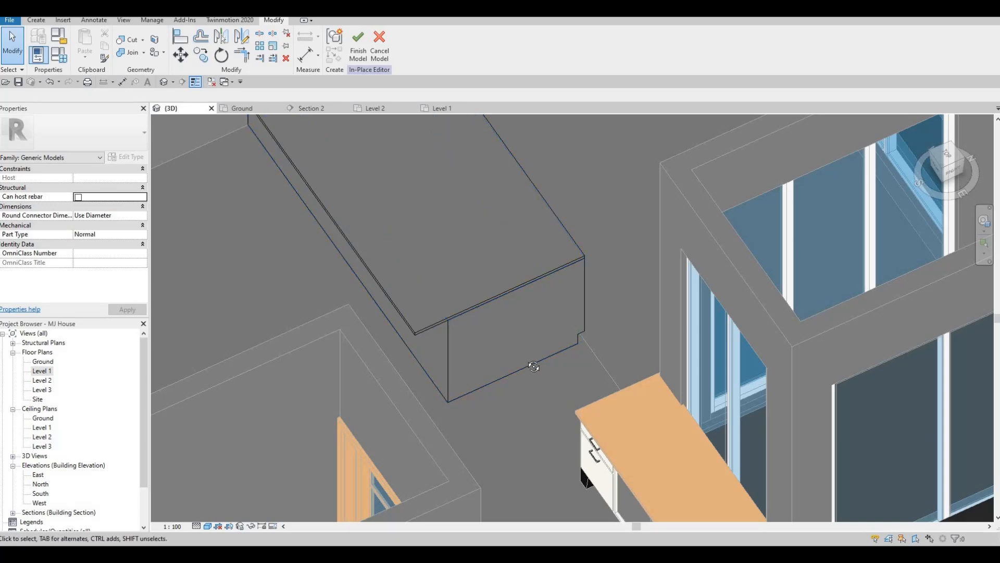
shift+middle_drag(533, 366, 509, 357)
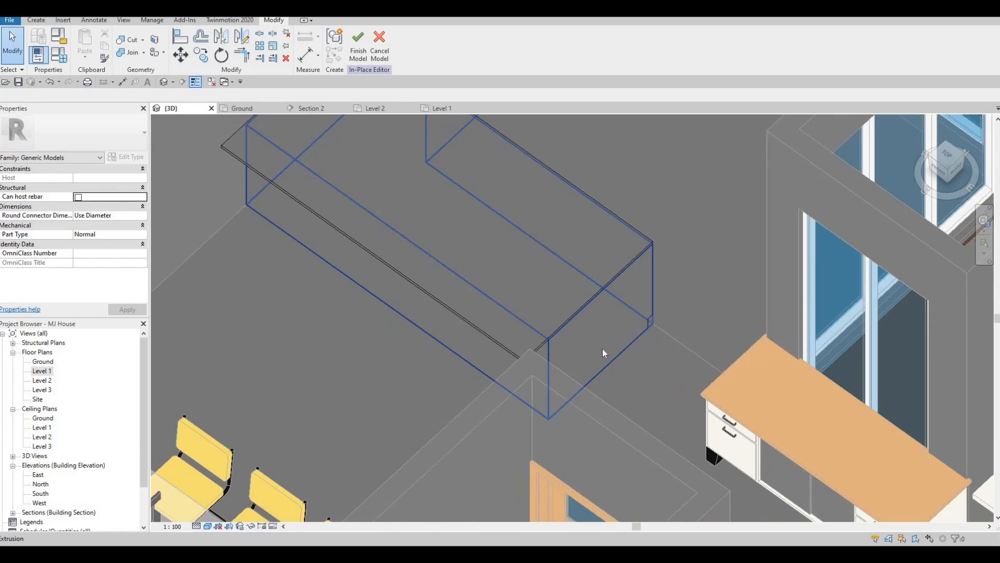
shift+middle_drag(339, 357, 592, 333)
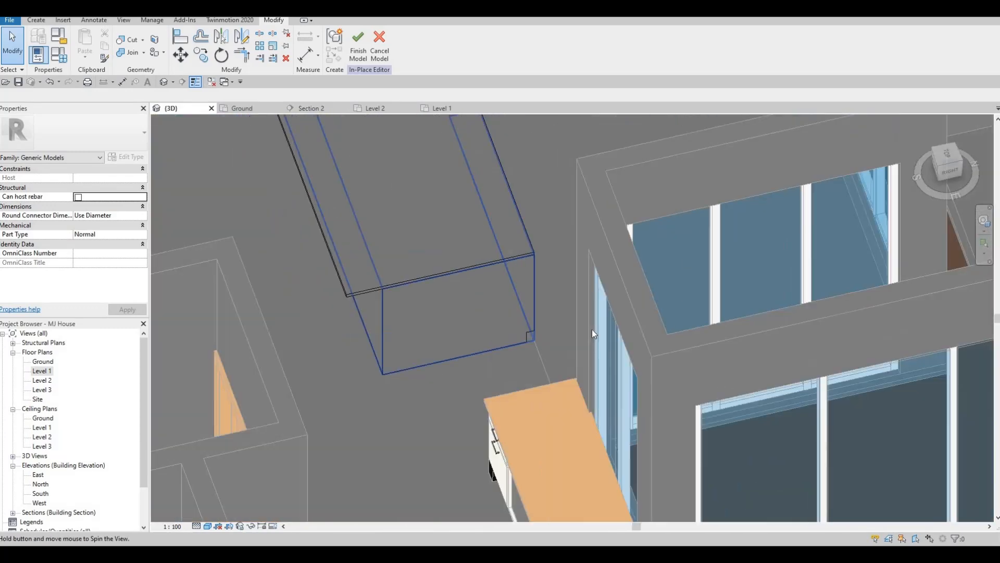
scroll(671, 325, up, 3)
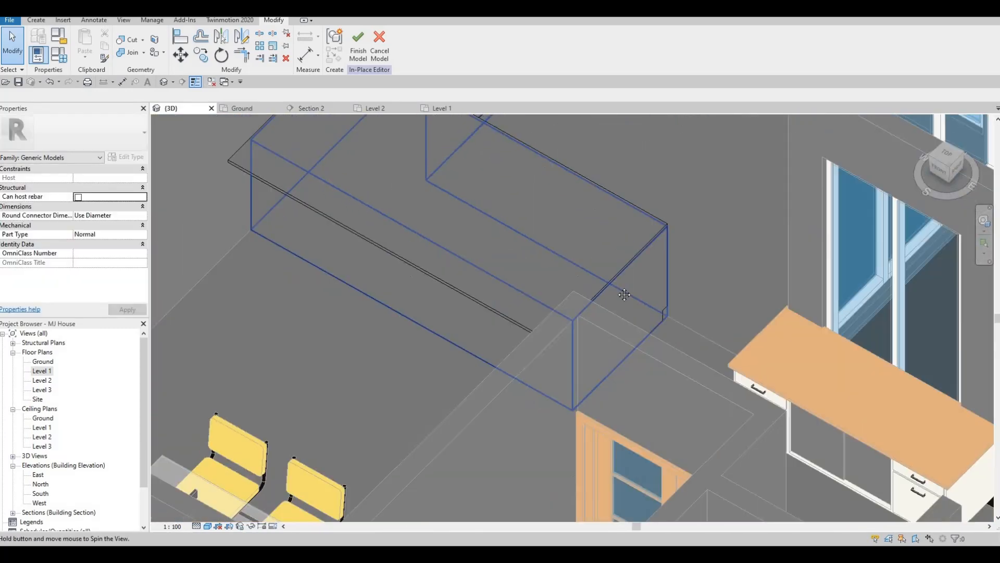
shift+middle_drag(624, 294, 701, 206)
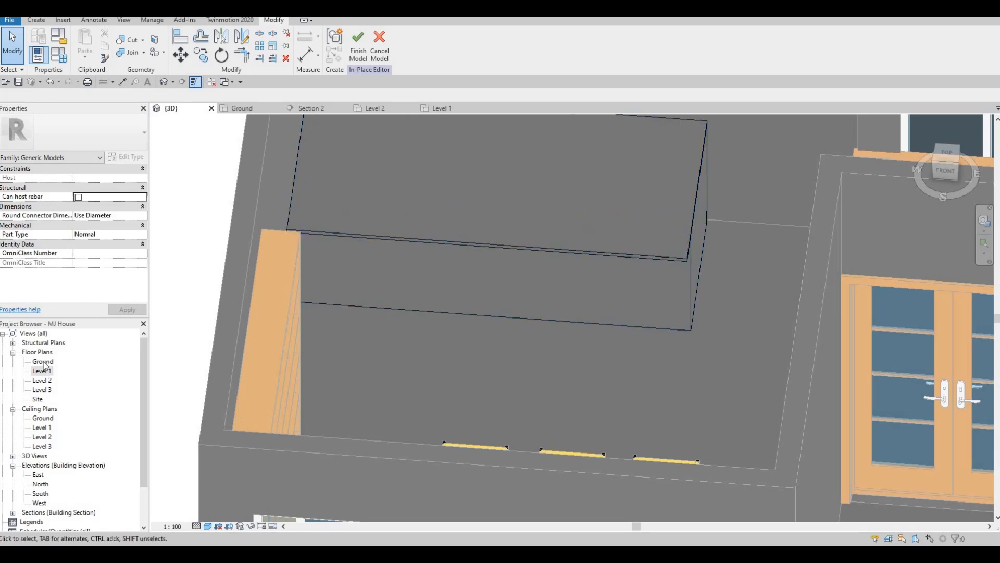
shift+middle_drag(261, 289, 182, 332)
Start a new 25 mm stone extrusion on the Ground level work plane and sketch a rectangle about 1280 mm long at the base of the L-shaped extrusion
click(36, 21)
click(81, 45)
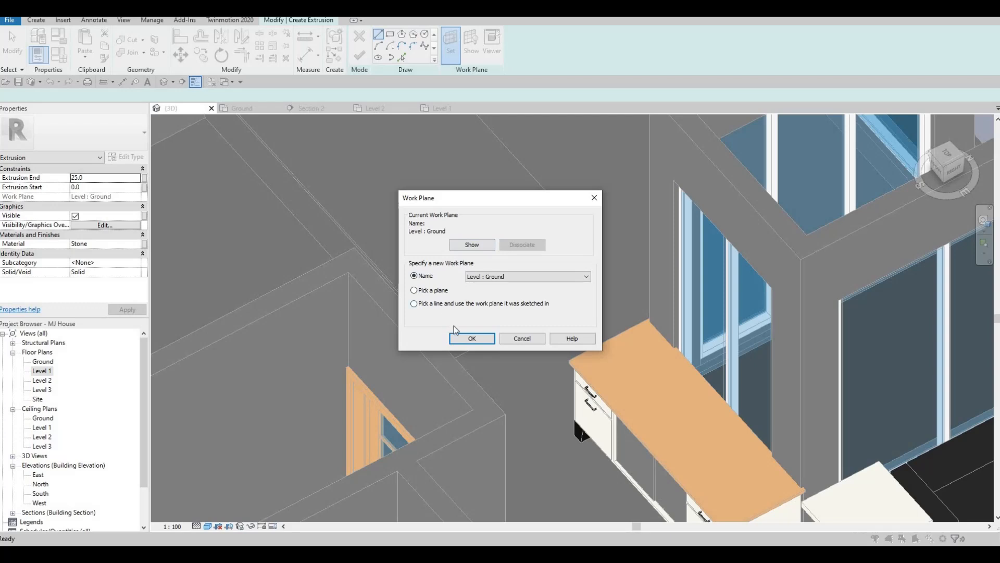
key(Return)
click(498, 291)
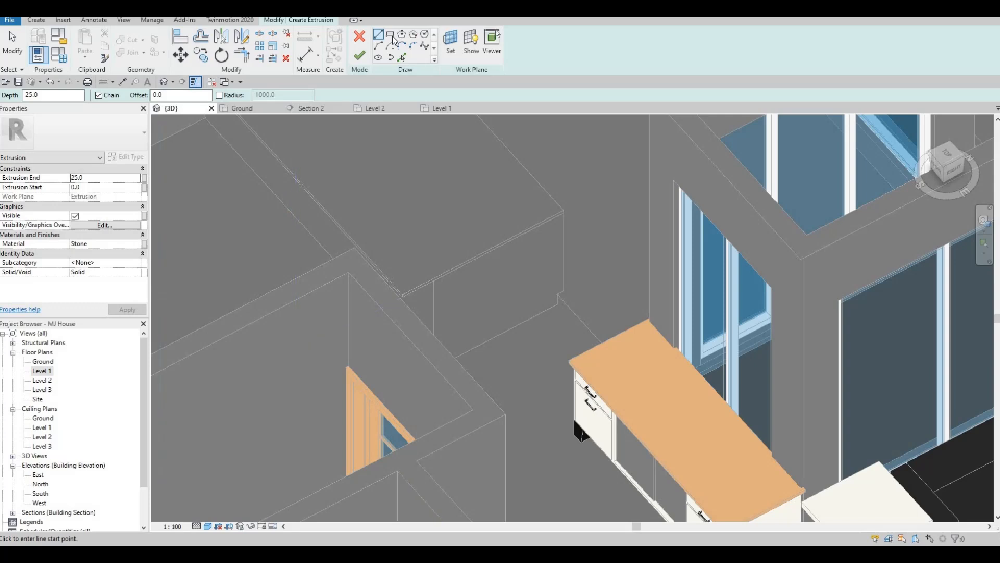
scroll(564, 219, up, 1)
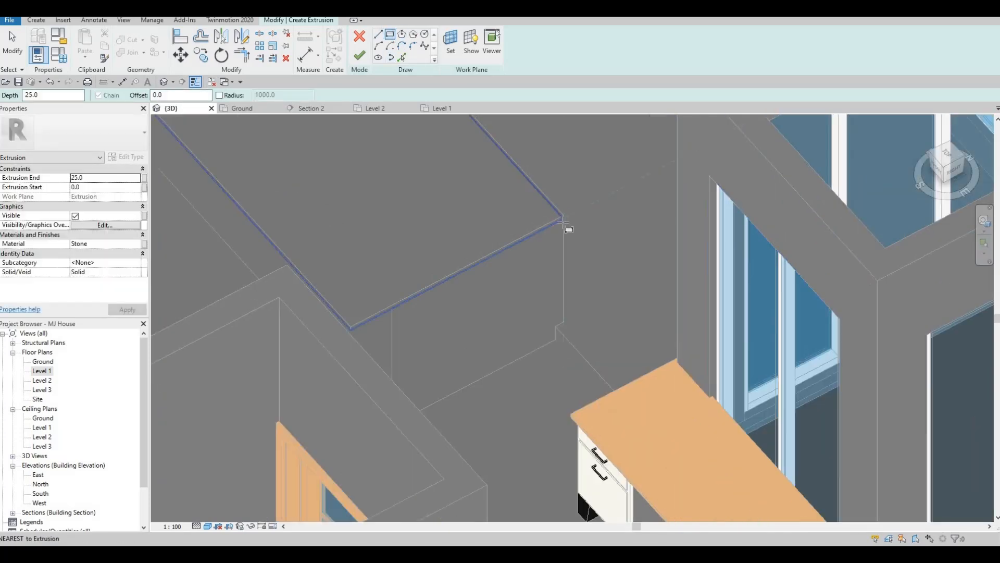
click(564, 217)
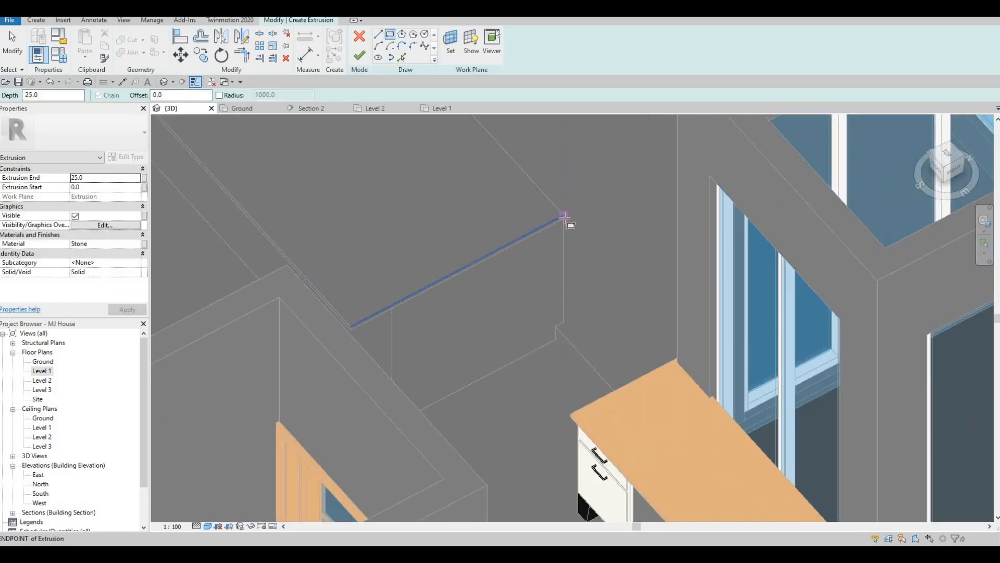
middle_drag(412, 327, 413, 223)
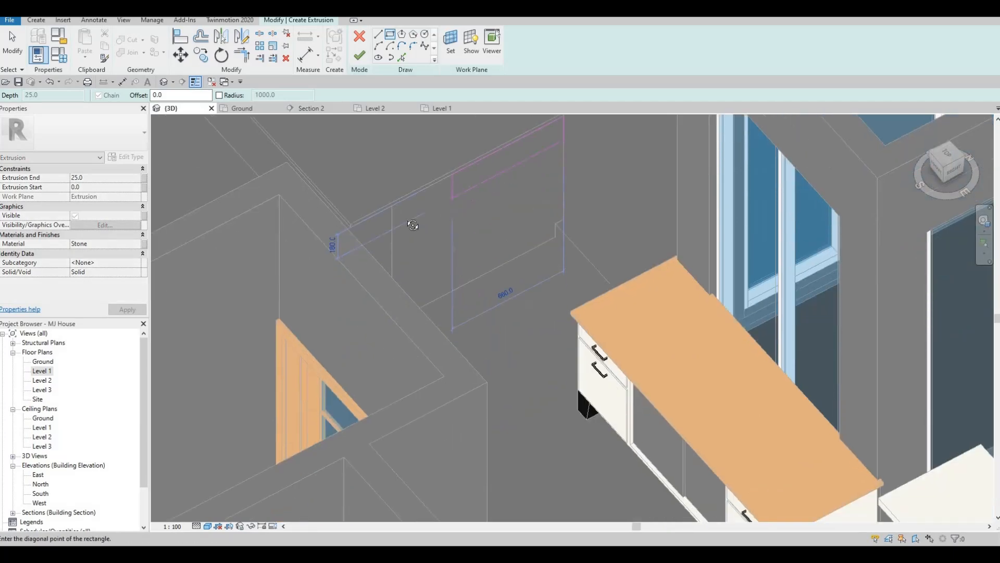
shift+middle_drag(333, 263, 223, 224)
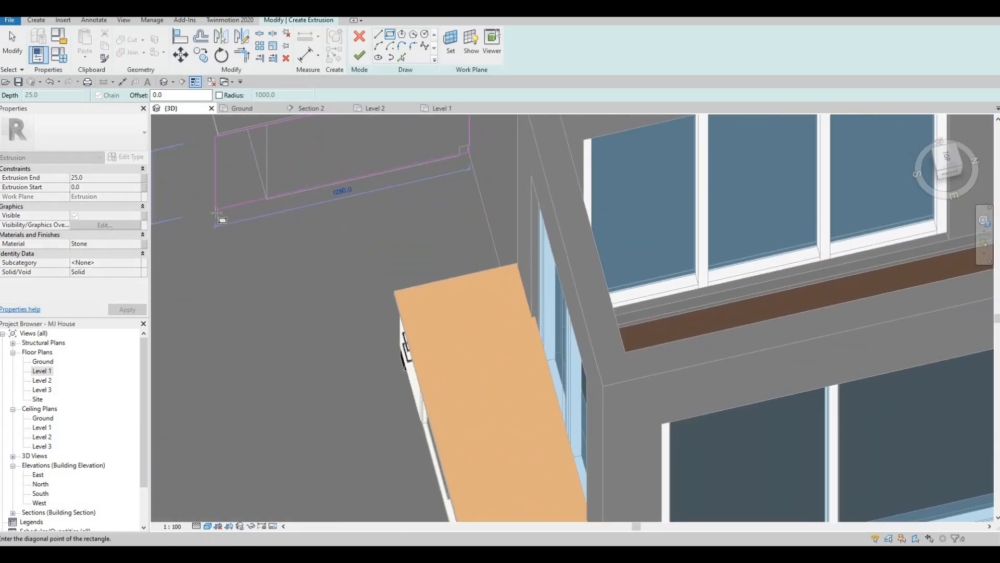
key(Escape)
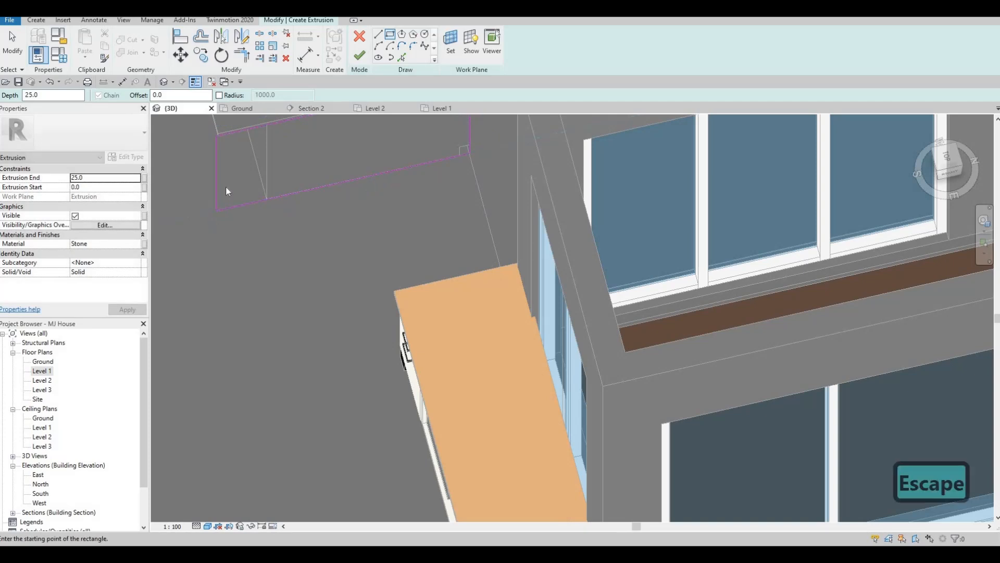
Align the rectangle's edge with the edge of the L-shaped extrusion above
scroll(227, 186, up, 4)
key(Escape)
key(Escape)
scroll(226, 190, up, 3)
key(a)
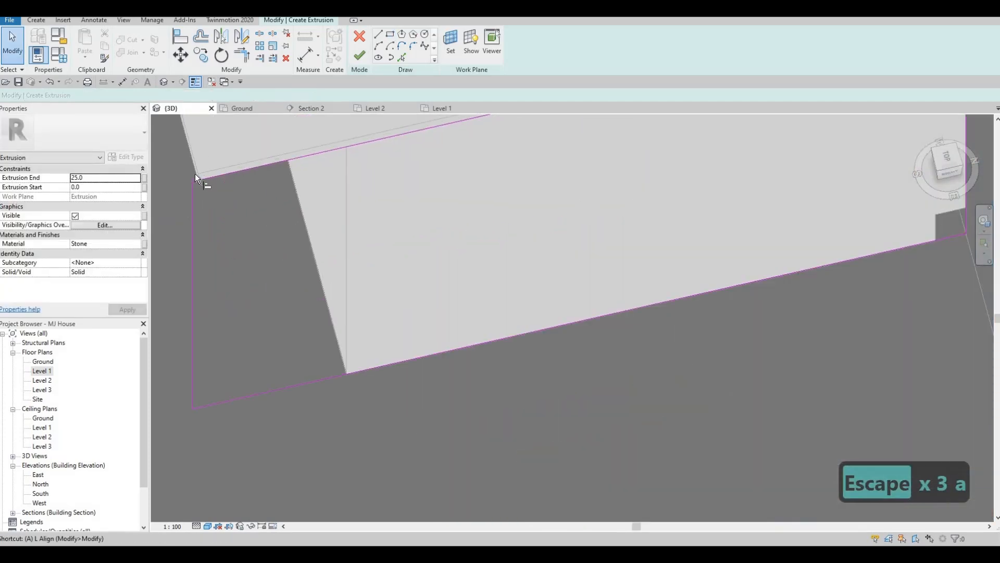
key(l)
scroll(202, 177, up, 3)
scroll(203, 179, up, 3)
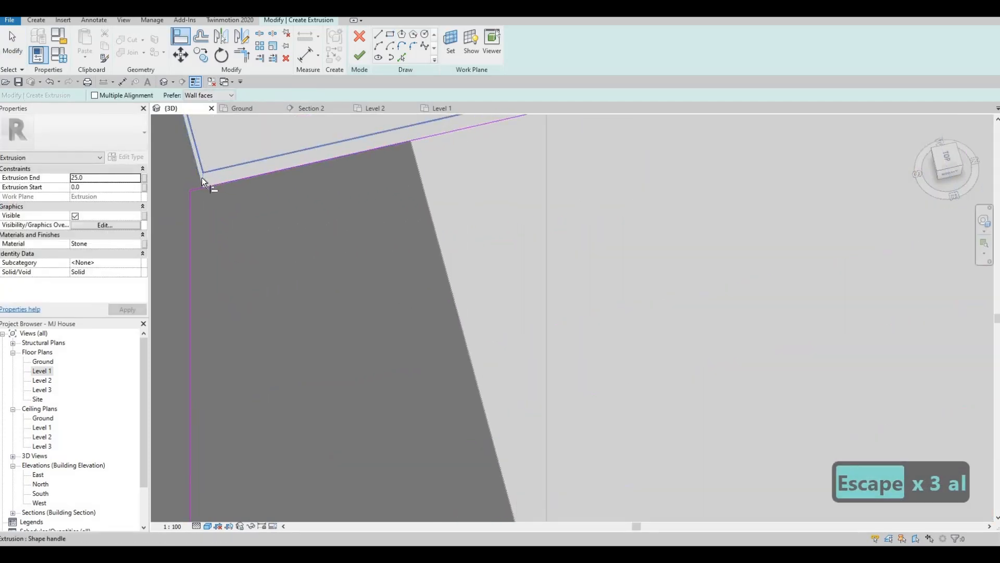
key(Tab)
key(Tab)
key(Tab)
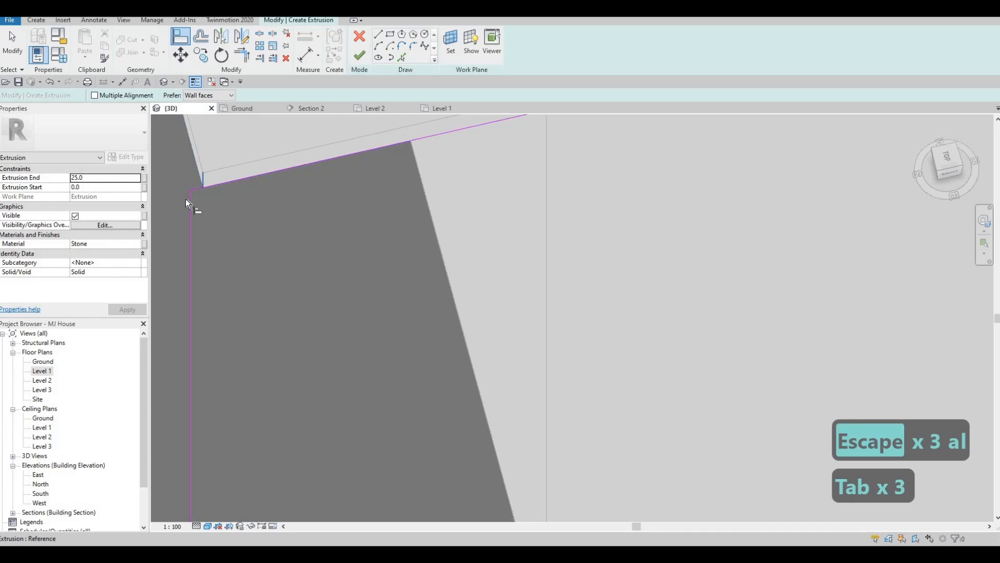
click(191, 202)
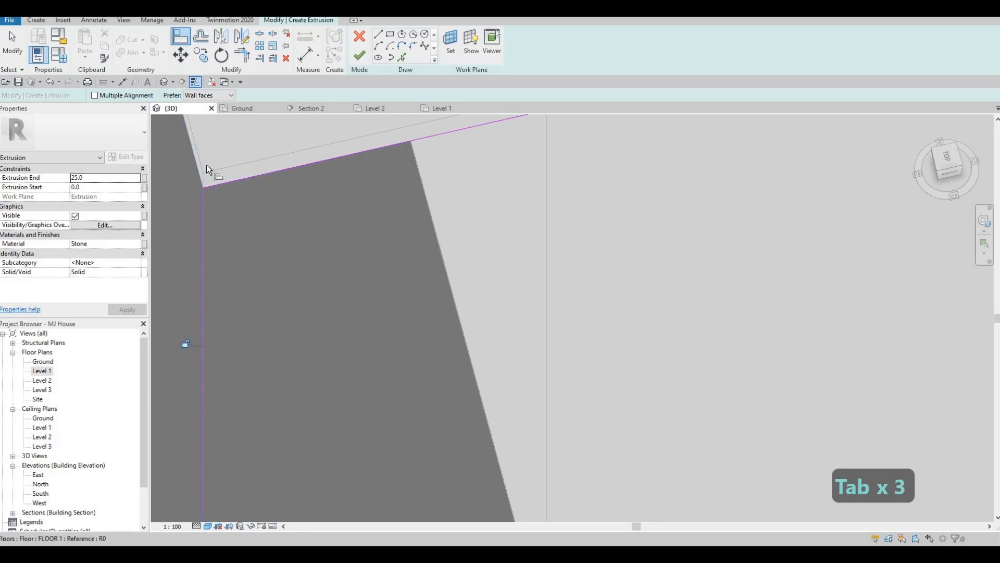
scroll(206, 165, down, 3)
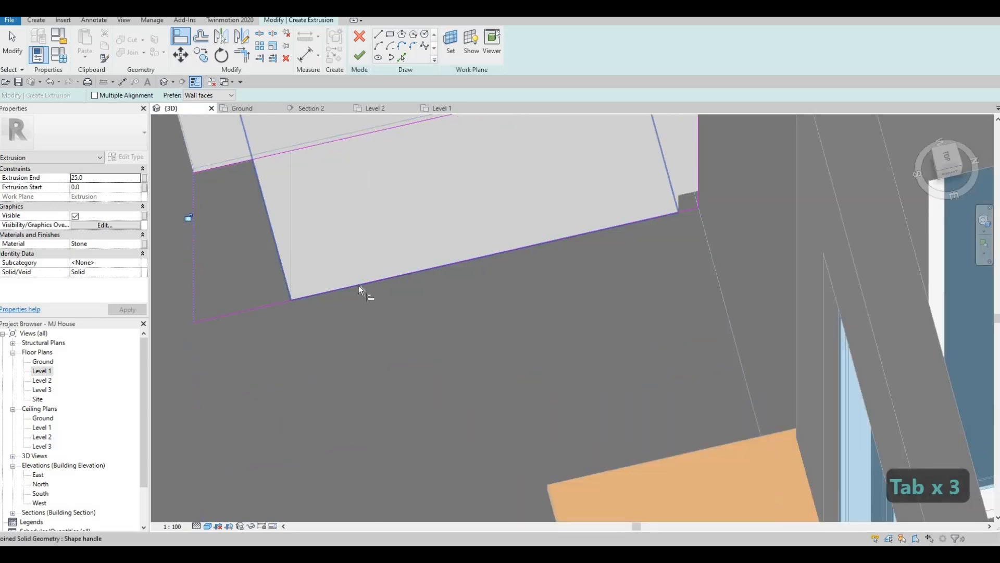
middle_drag(359, 285, 358, 321)
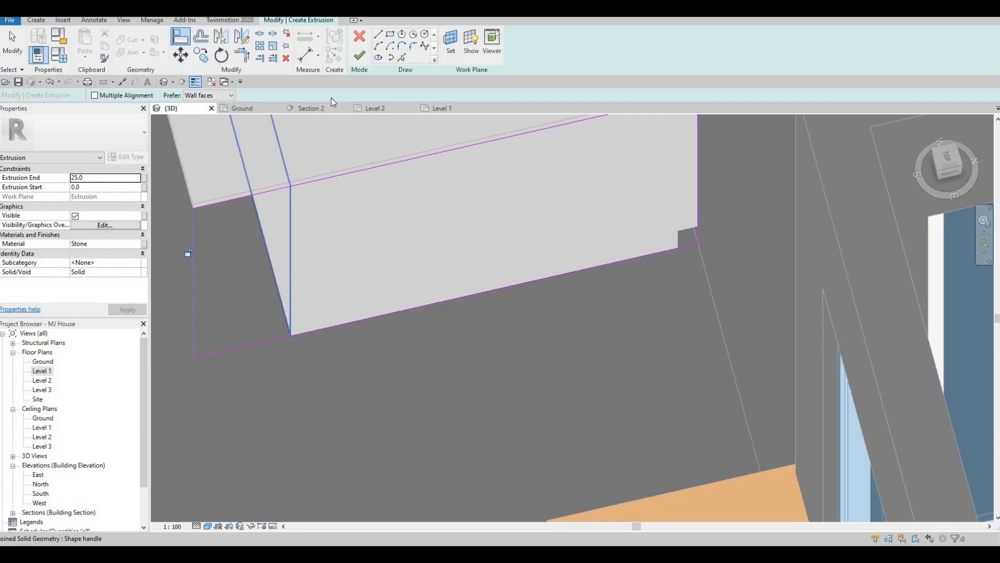
Finish the base extrusion sketch and deselect it
click(360, 60)
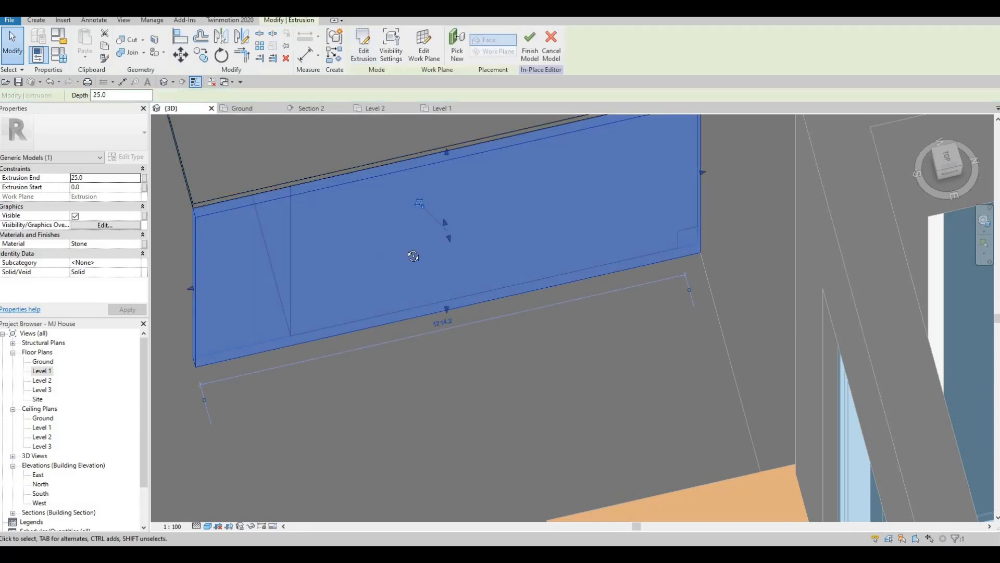
shift+middle_drag(413, 256, 431, 208)
key(Escape)
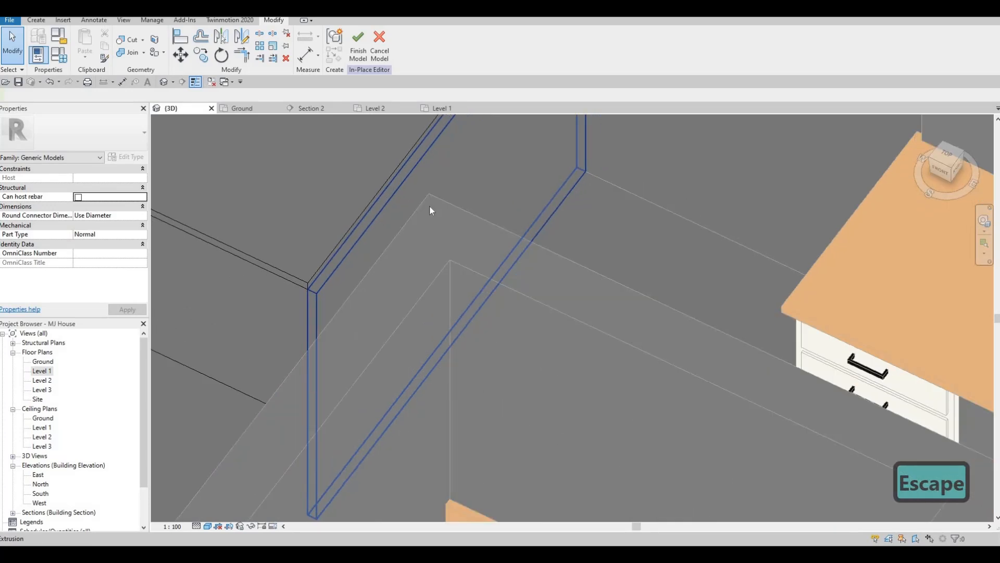
key(Escape)
Align the new base extrusion's edge with the face of the L-shaped extrusion
key(a)
key(l)
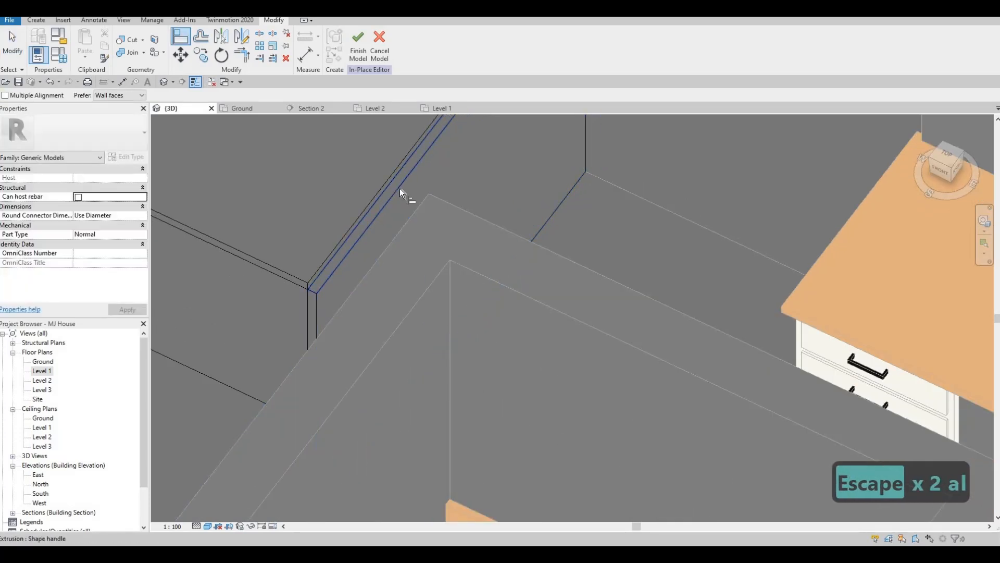
click(389, 182)
click(379, 198)
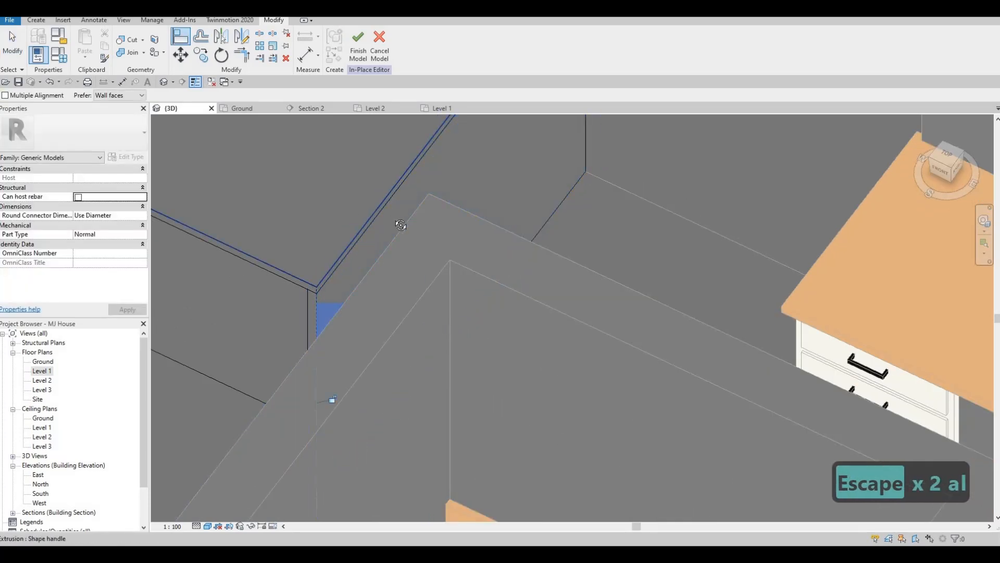
key(Escape)
key(Escape)
Finish the in-place model
shift+middle_drag(400, 225, 377, 106)
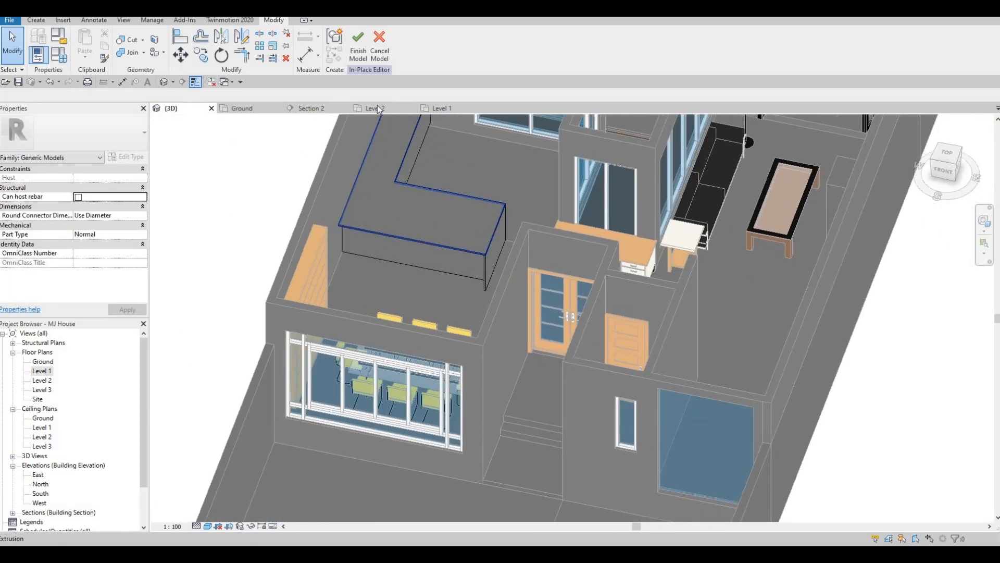
shift+middle_drag(404, 199, 511, 207)
scroll(495, 203, up, 5)
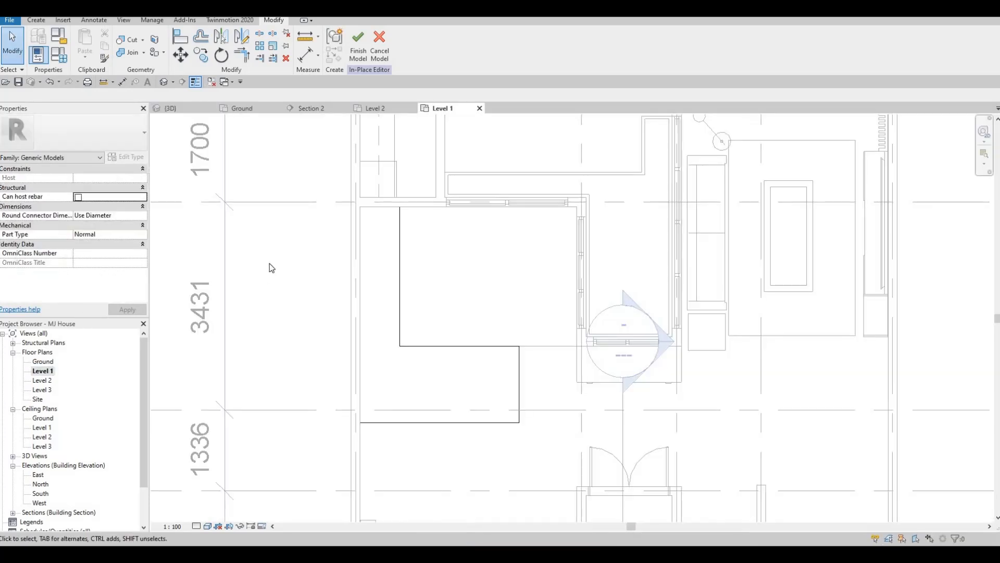
scroll(269, 264, down, 2)
middle_drag(270, 264, 240, 257)
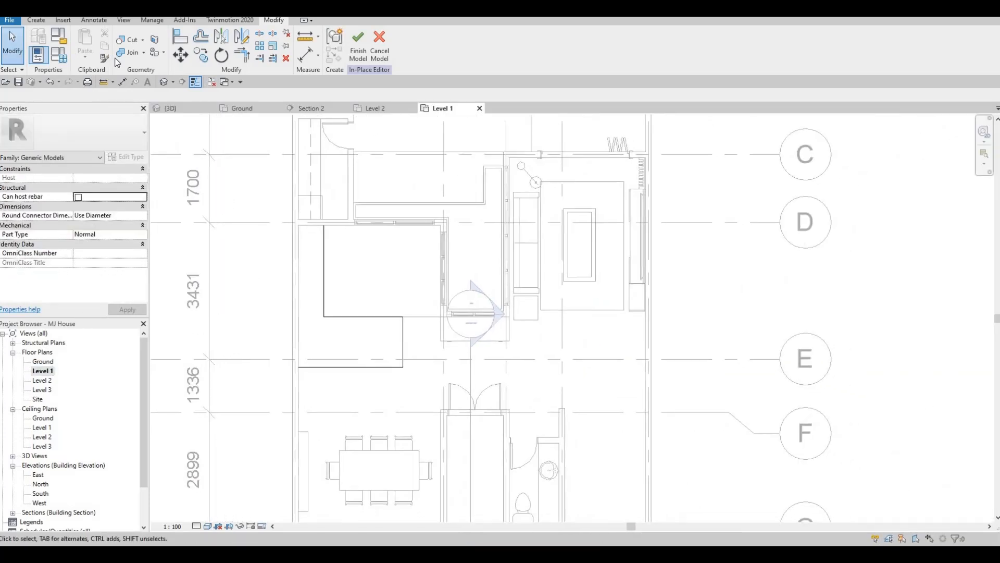
click(367, 50)
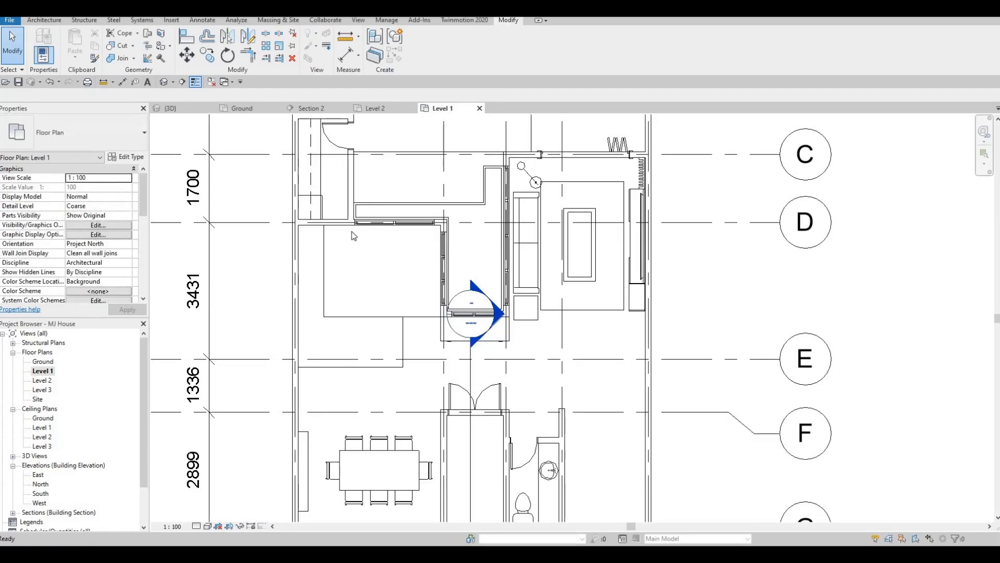
key(Escape)
Start loading a family and browse the library to the Plumbing > Architectural > Fixtures > Sinks folder
click(44, 22)
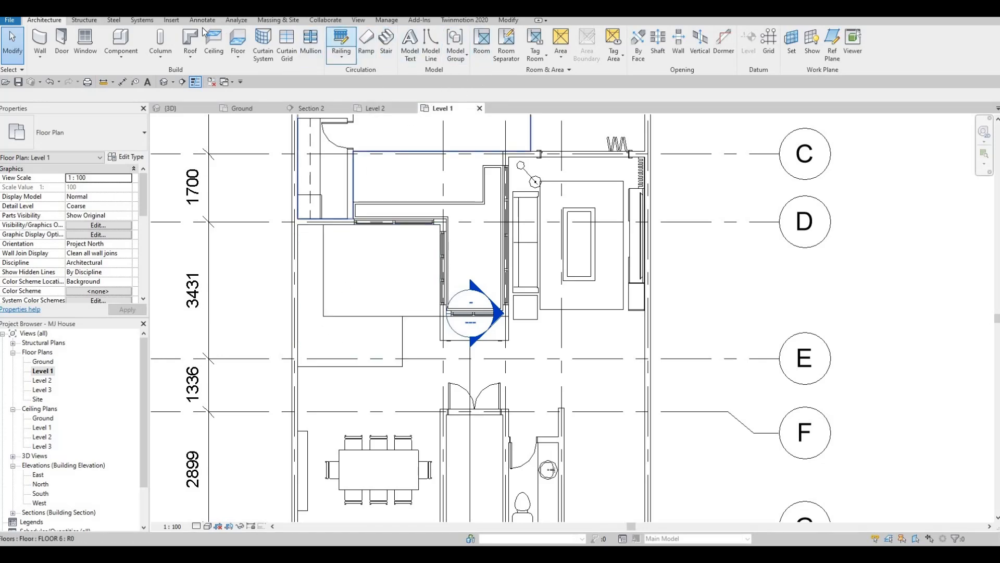
click(171, 20)
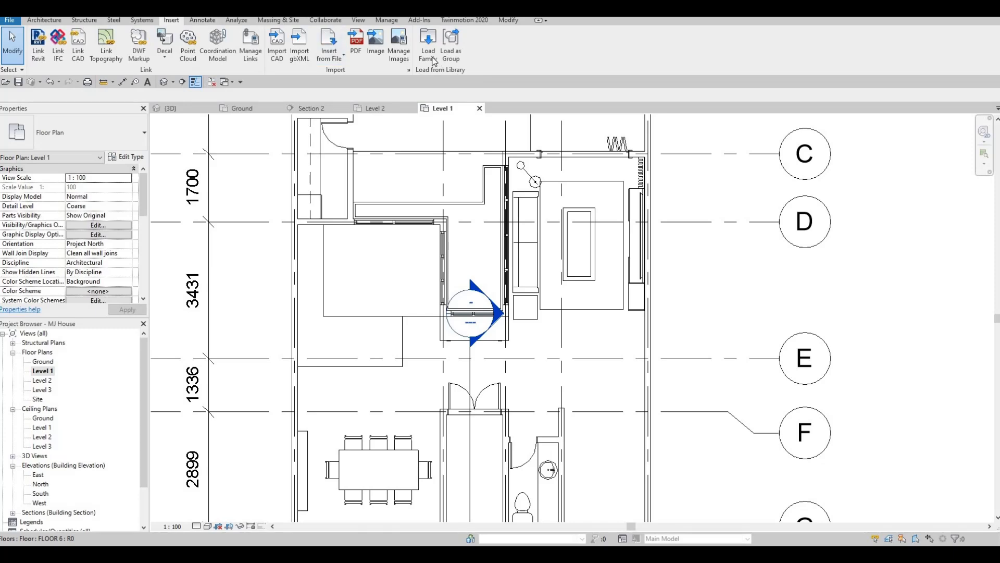
click(428, 54)
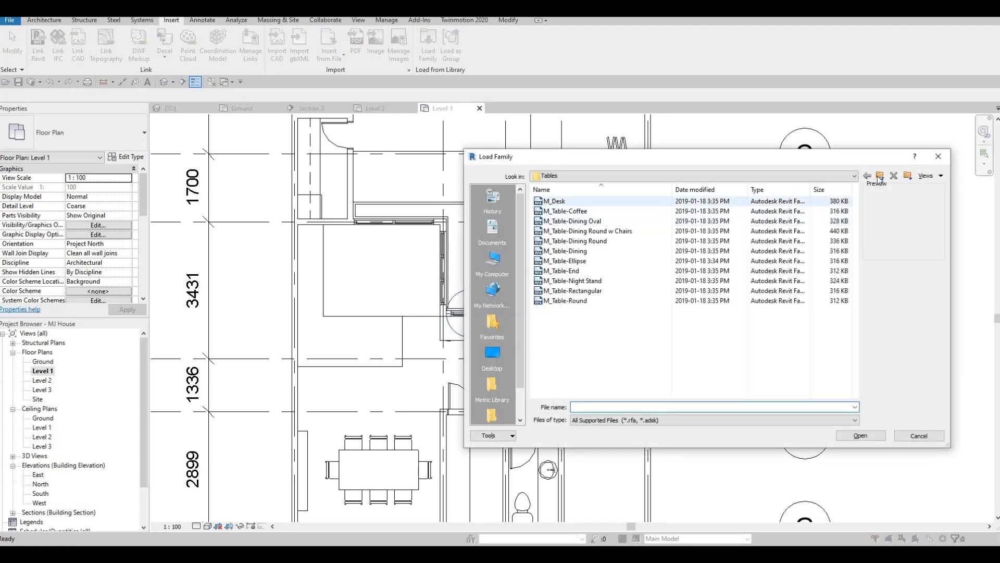
click(881, 176)
click(880, 176)
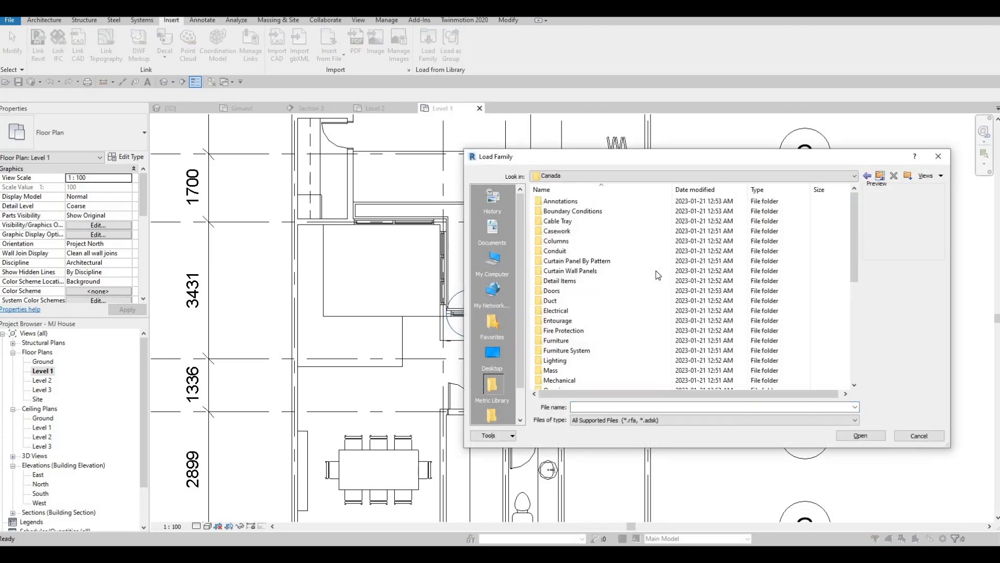
scroll(589, 305, down, 3)
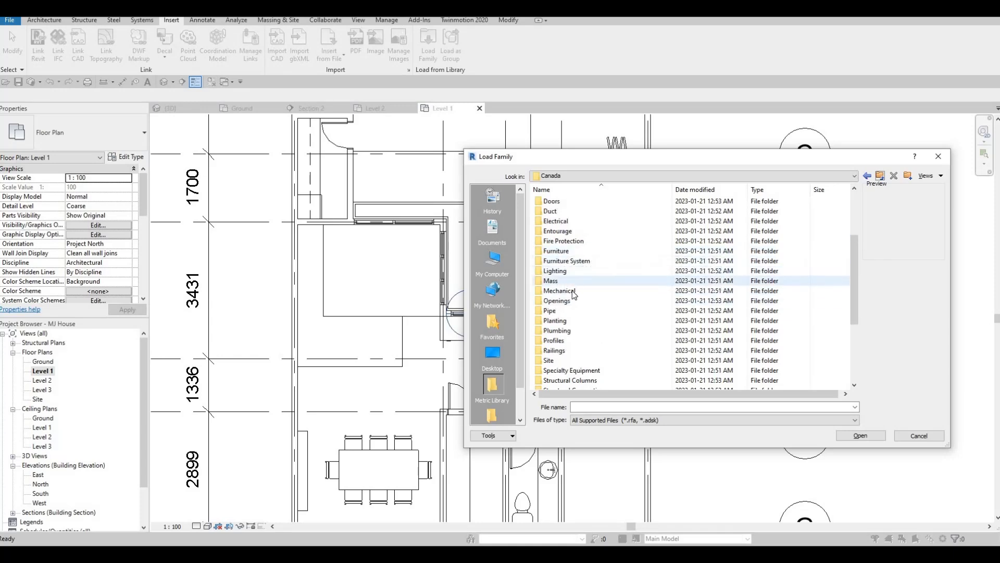
double_click(566, 332)
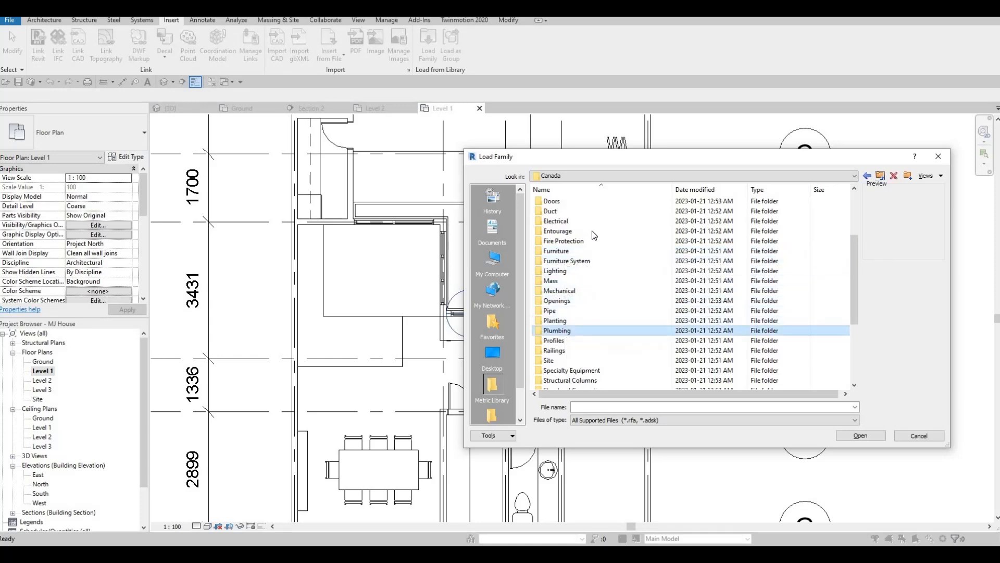
double_click(578, 202)
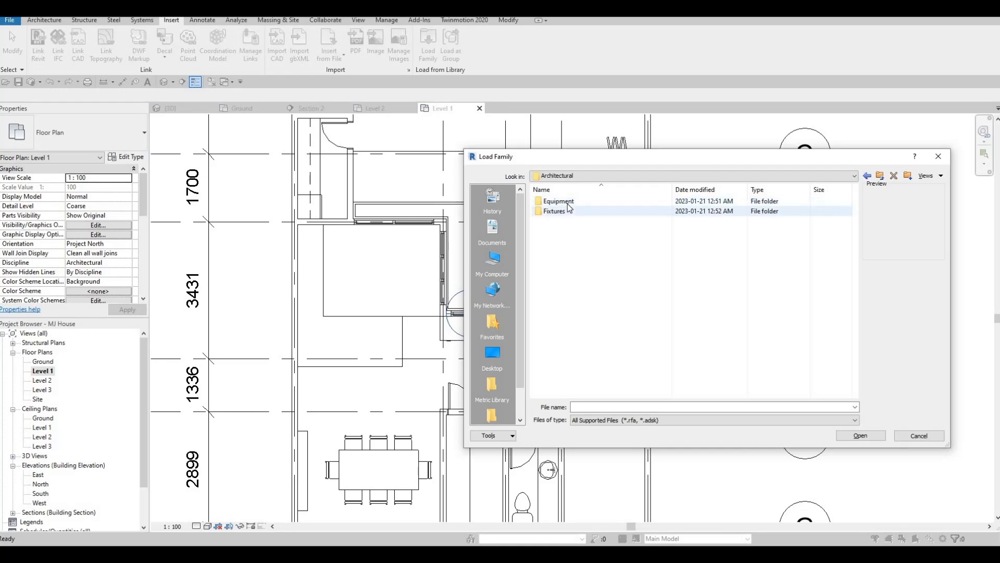
double_click(562, 213)
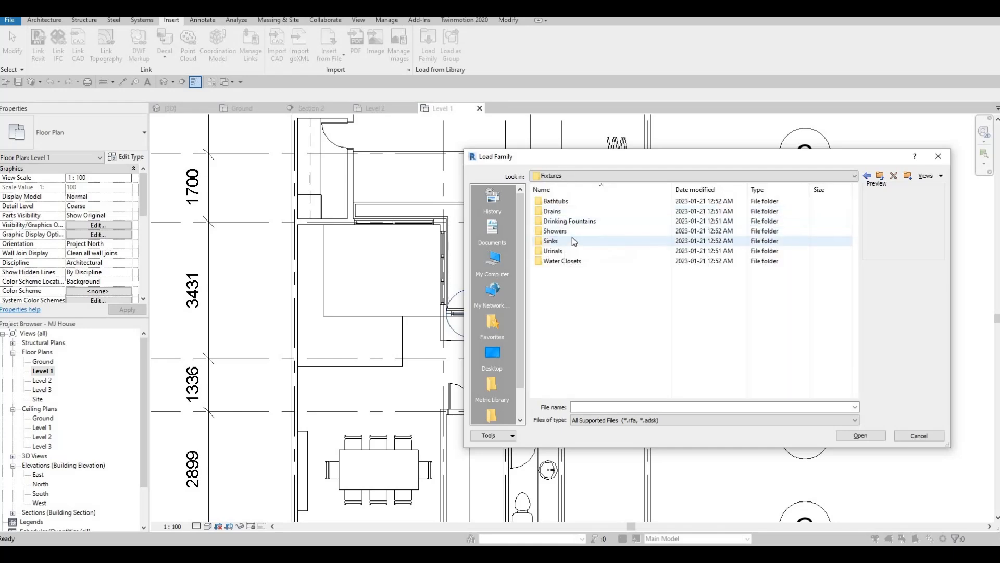
double_click(572, 240)
click(574, 242)
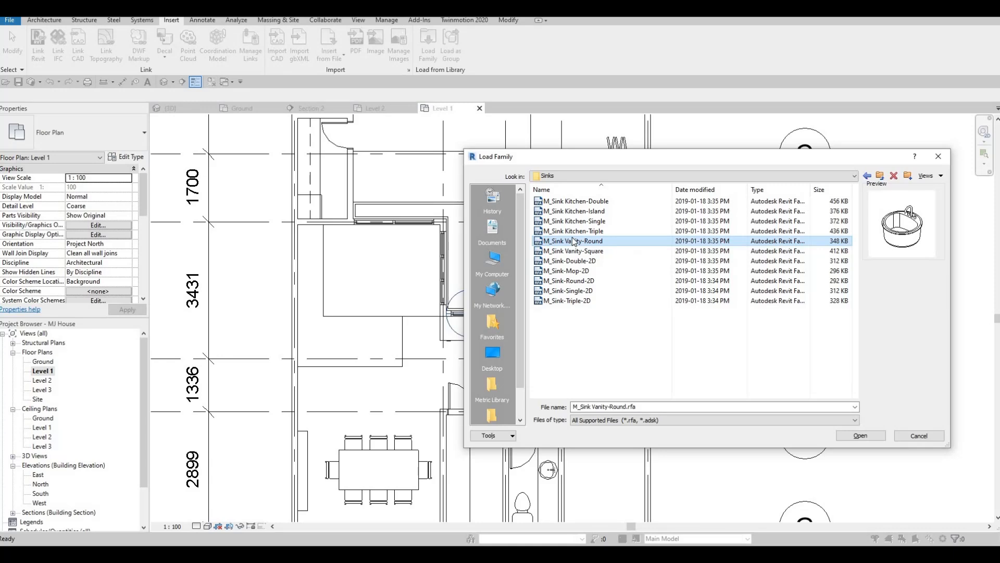
Preview the sink families and load M_Sink Kitchen-Double
key(Up)
key(Up)
key(Down)
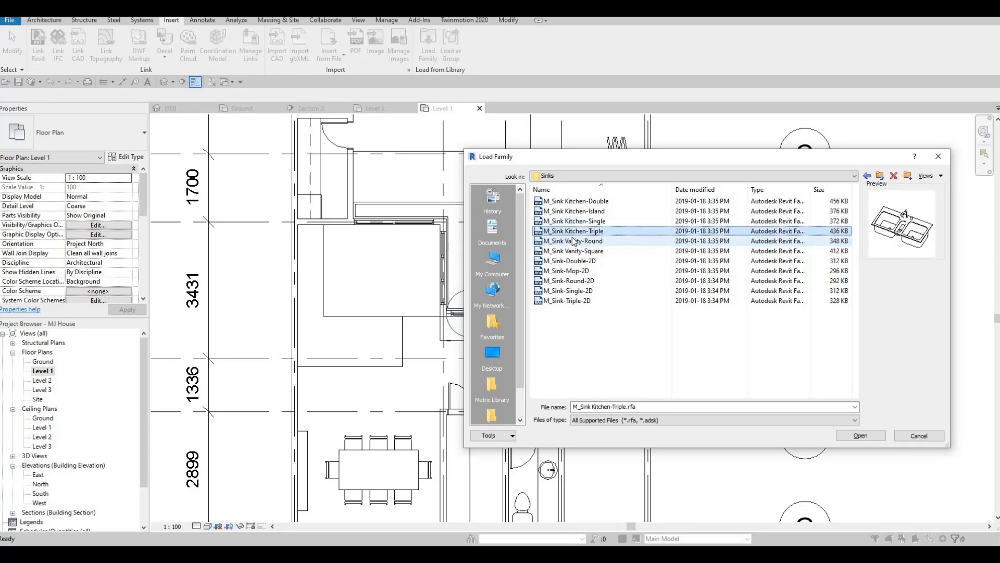
key(Up)
key(Up)
key(Down)
key(Up)
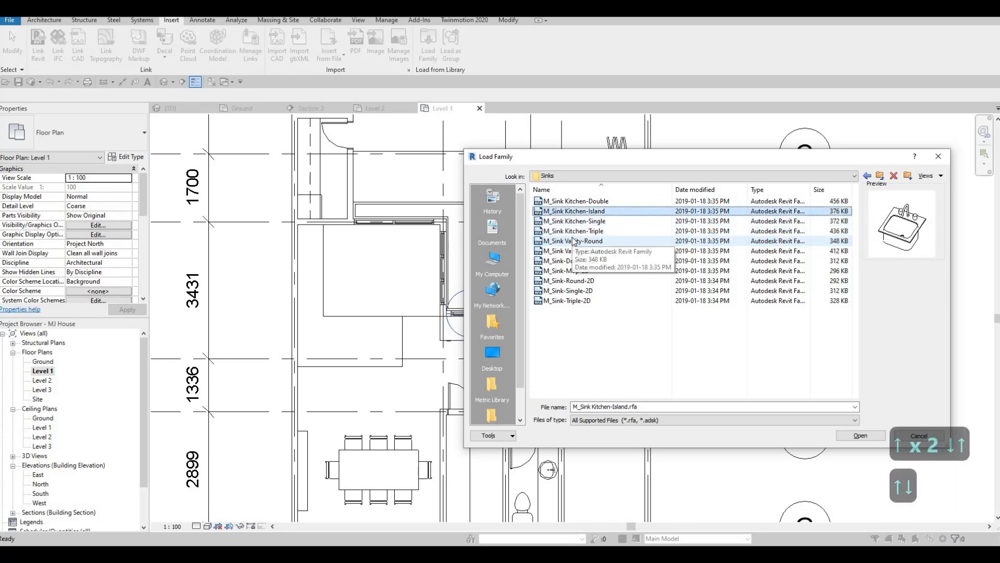
key(Up)
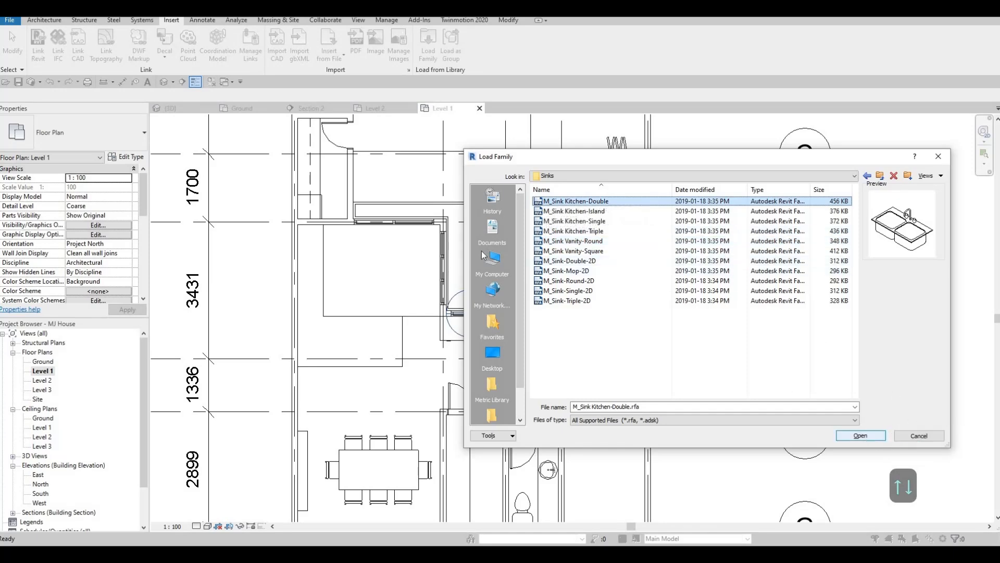
click(860, 436)
Place the M_Sink Kitchen-Double on the counter near its left edge
key(c)
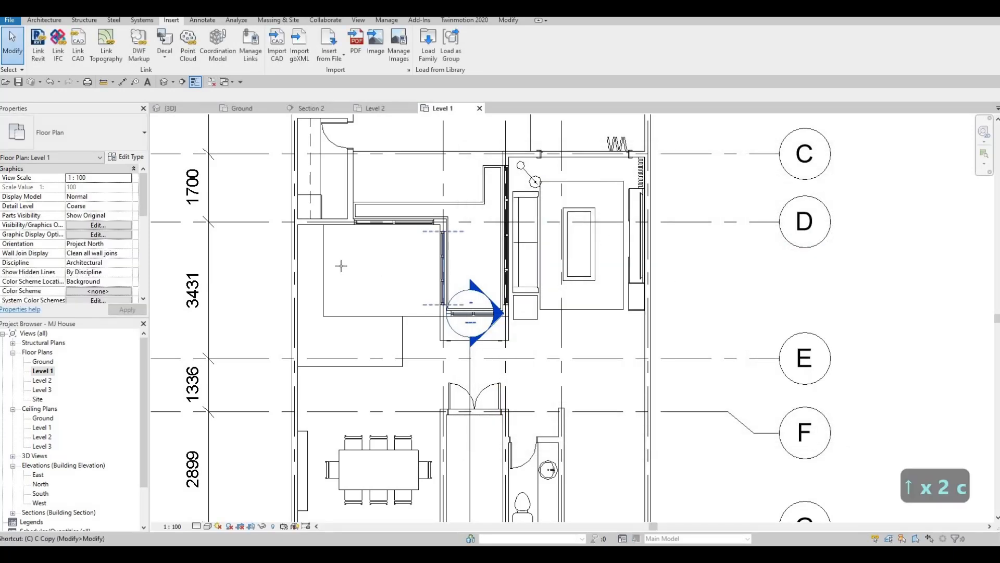
key(m)
scroll(320, 266, up, 2)
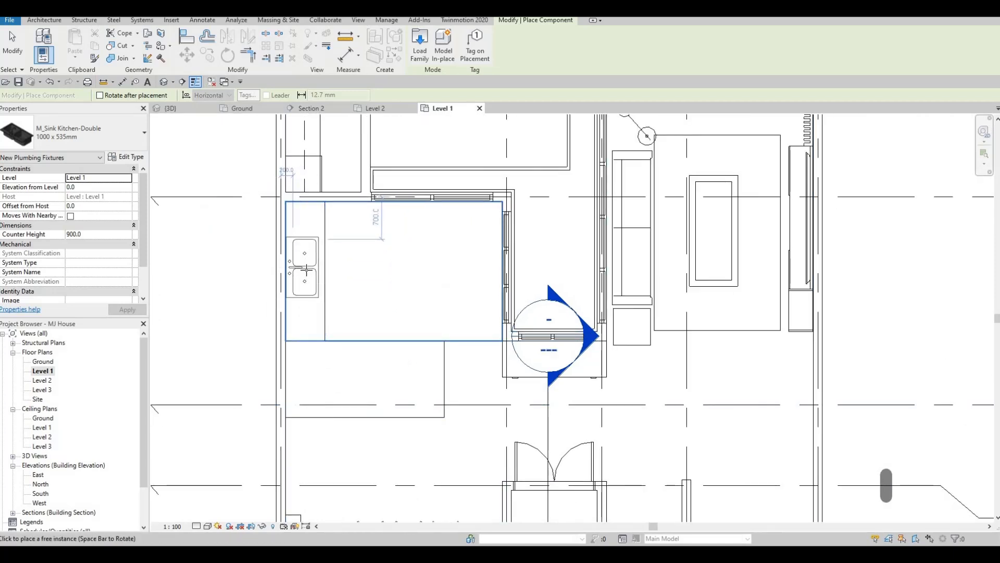
scroll(306, 269, up, 1)
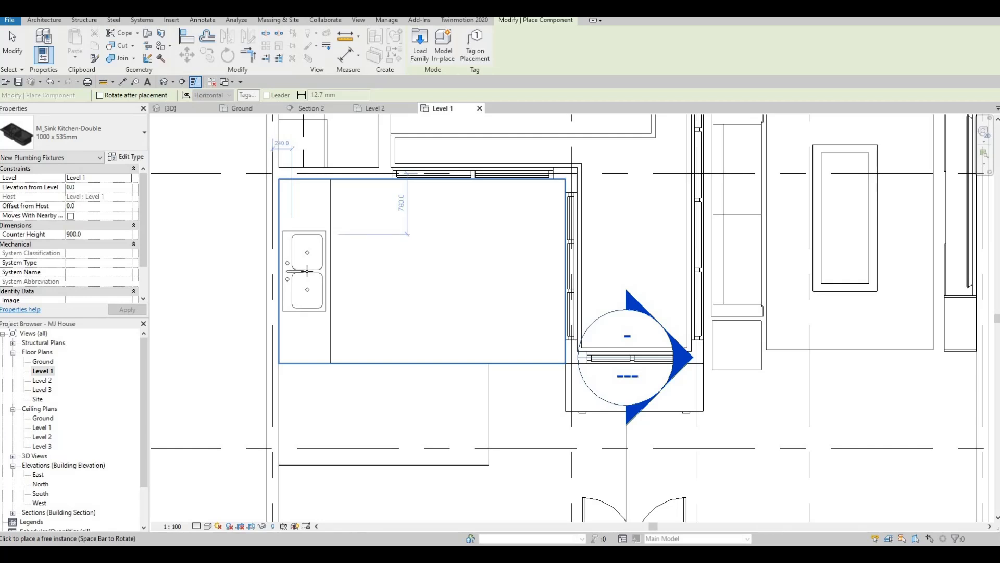
click(333, 293)
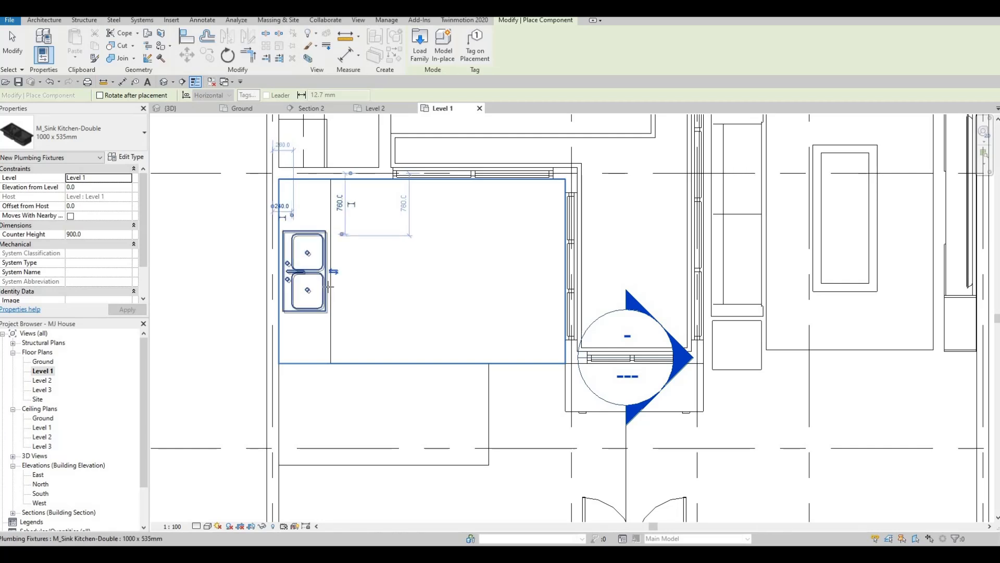
key(Escape)
key(Escape)
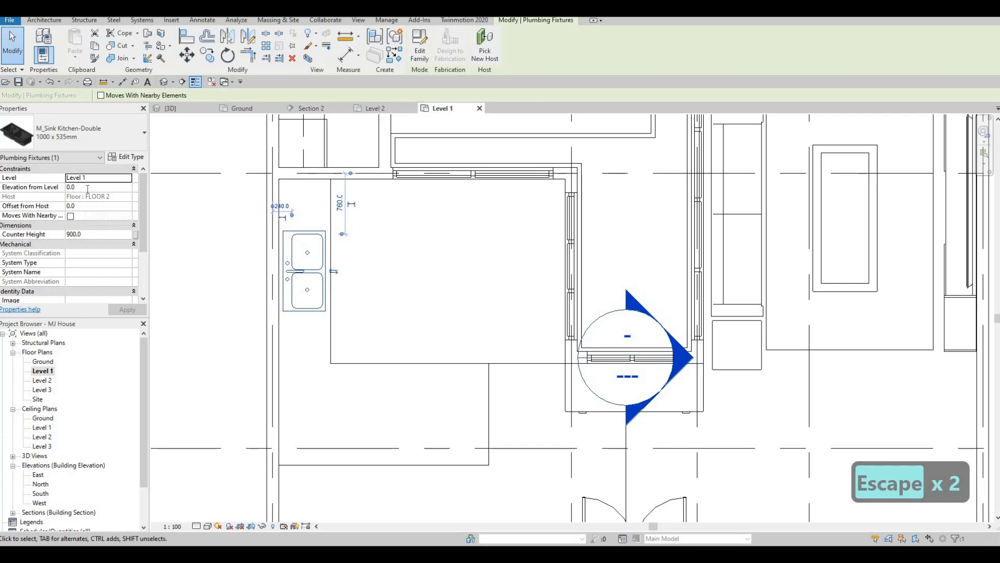
Move the Section 1 line so it cuts through the sink and counter
key(Escape)
key(Escape)
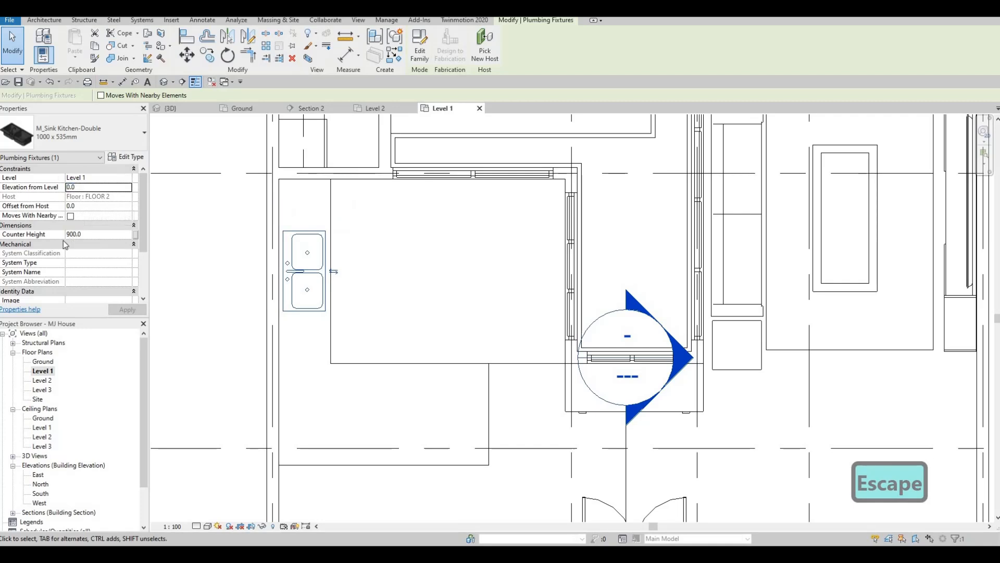
key(Escape)
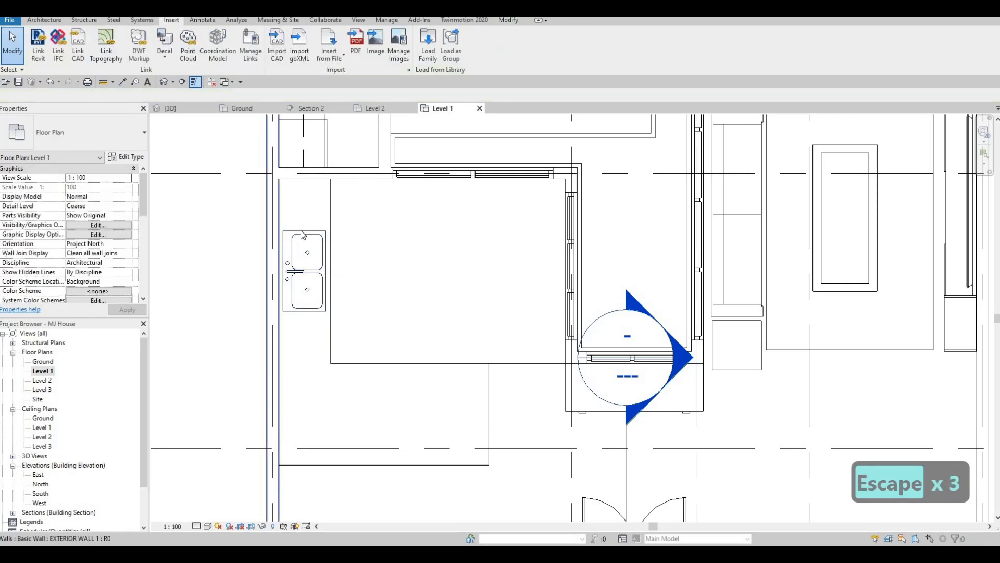
click(307, 271)
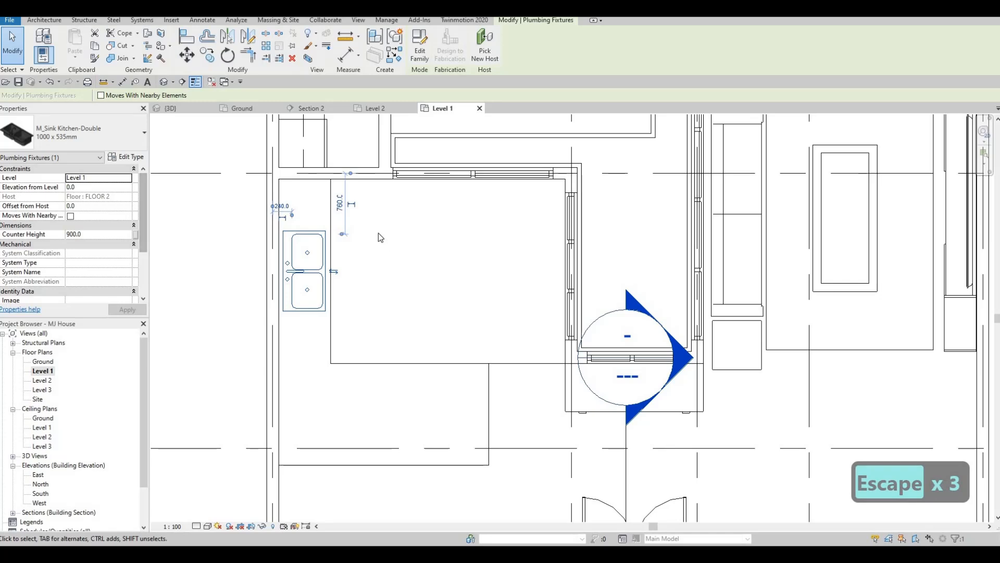
scroll(383, 232, down, 2)
key(Escape)
scroll(380, 252, down, 5)
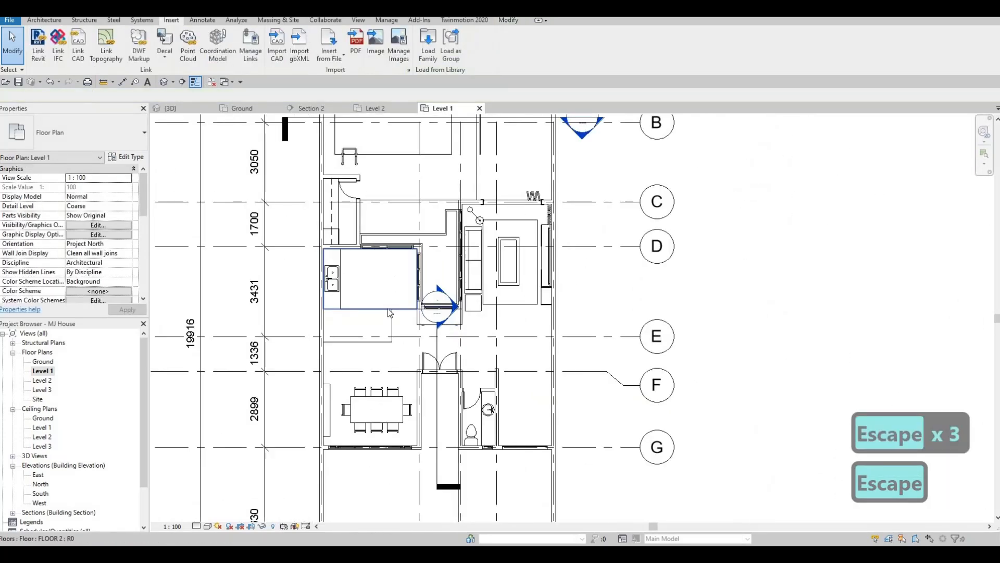
click(412, 316)
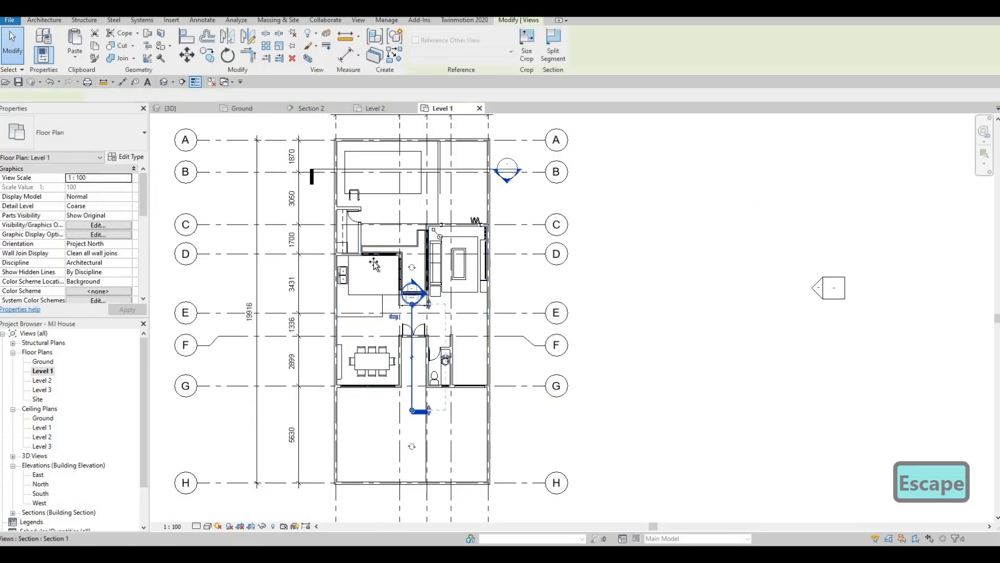
drag(373, 235, 375, 225)
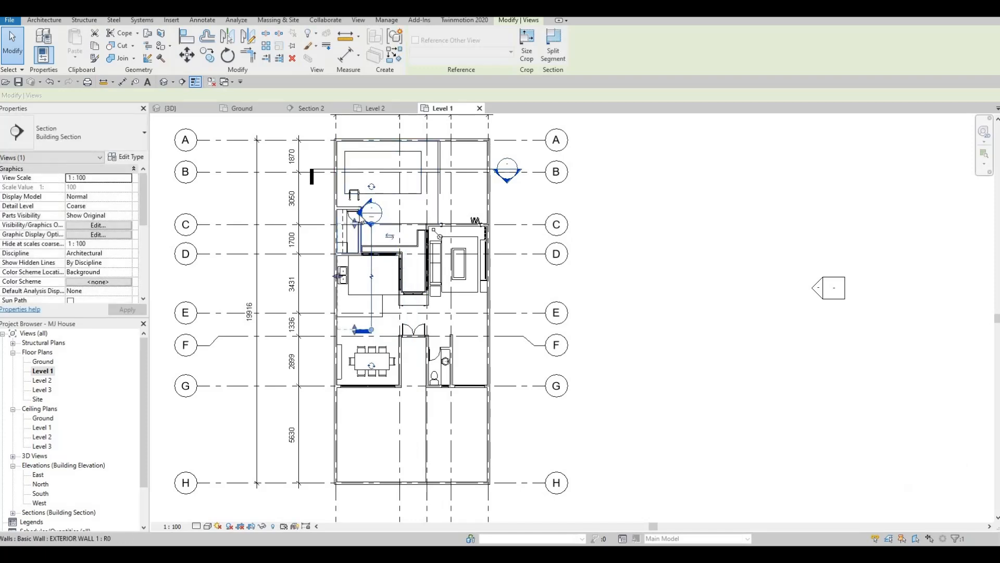
Open Section 1 and inspect how the sink sits on the countertop, then return to Level 1
key(Escape)
key(Escape)
double_click(372, 212)
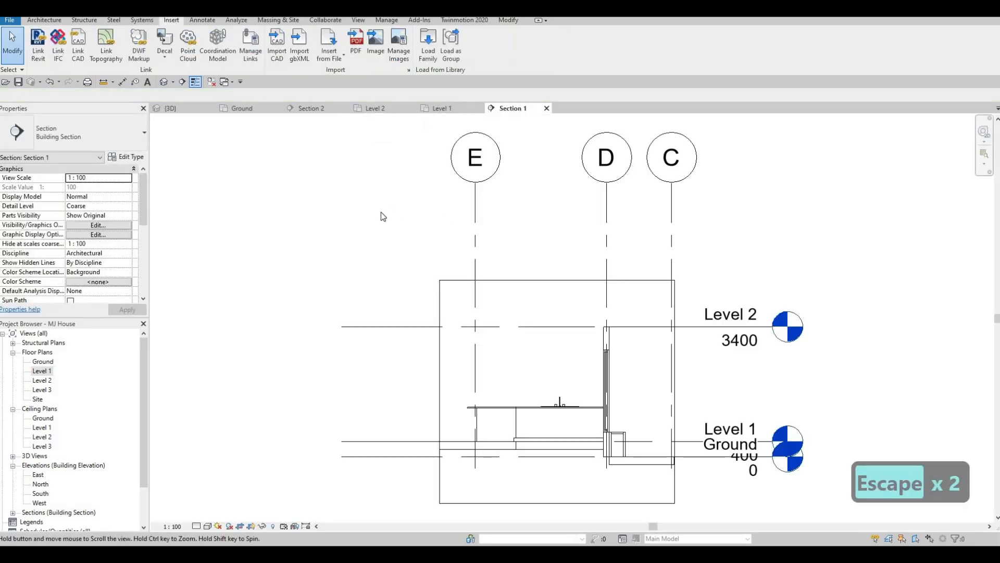
scroll(354, 287, up, 4)
scroll(353, 287, up, 6)
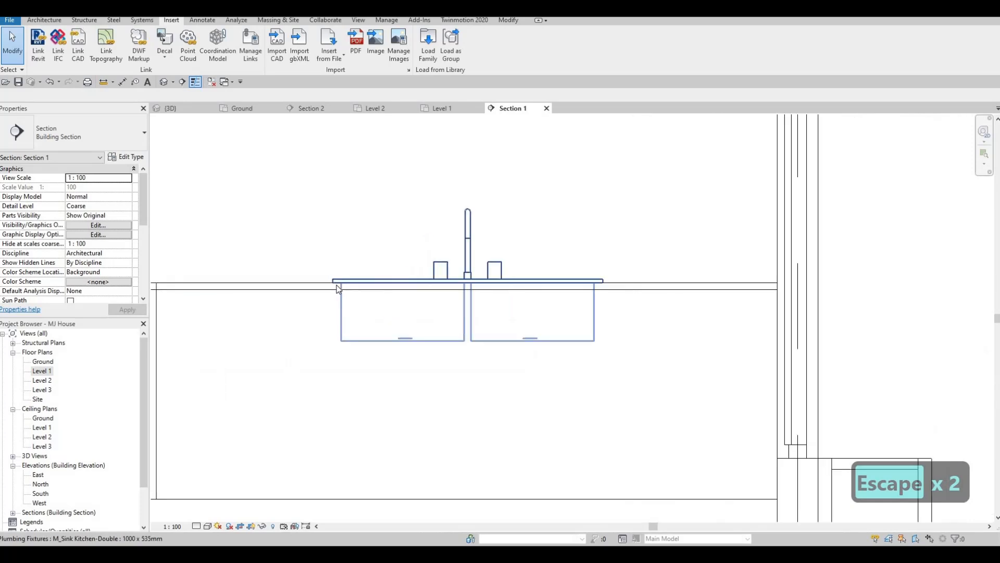
scroll(336, 286, up, 3)
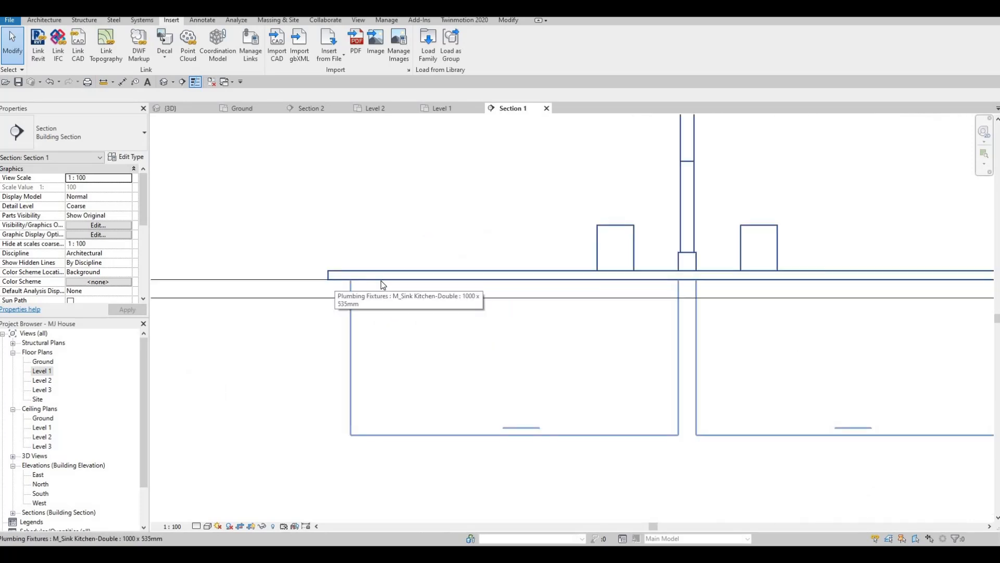
scroll(334, 293, down, 5)
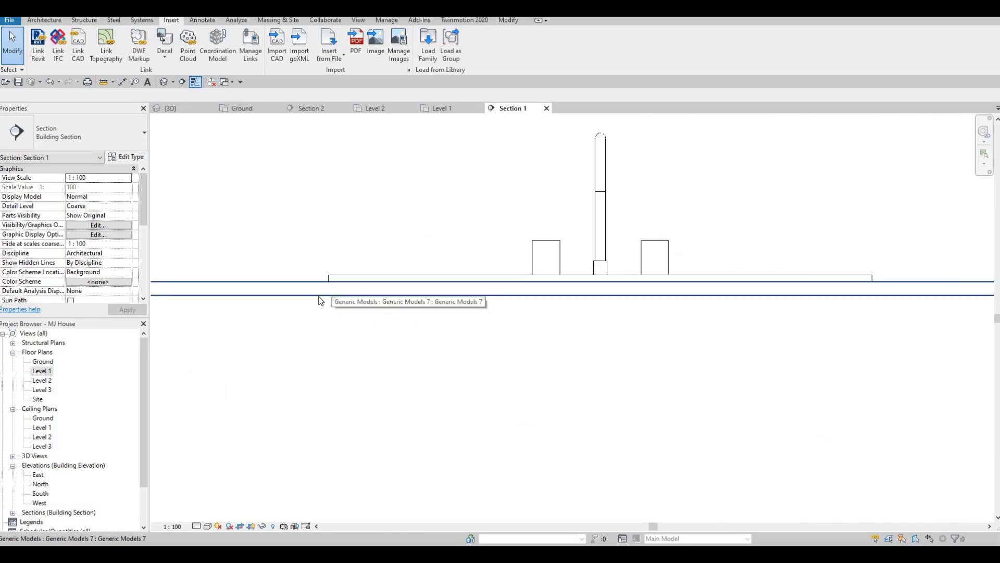
middle_drag(336, 289, 323, 322)
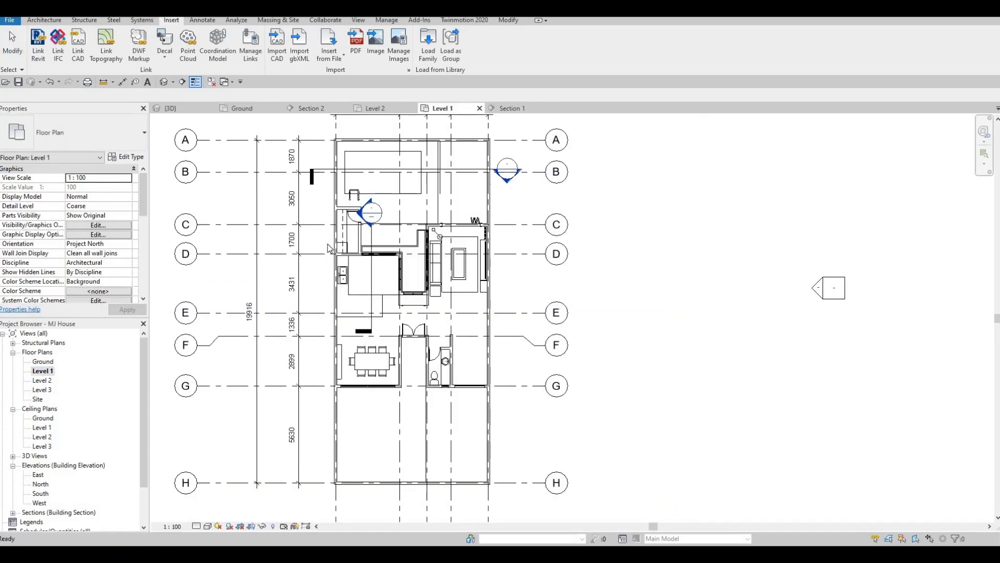
Nudge the sink down along the counter to about 1040 mm from the counter's upper edge
scroll(363, 298, up, 5)
scroll(372, 313, up, 2)
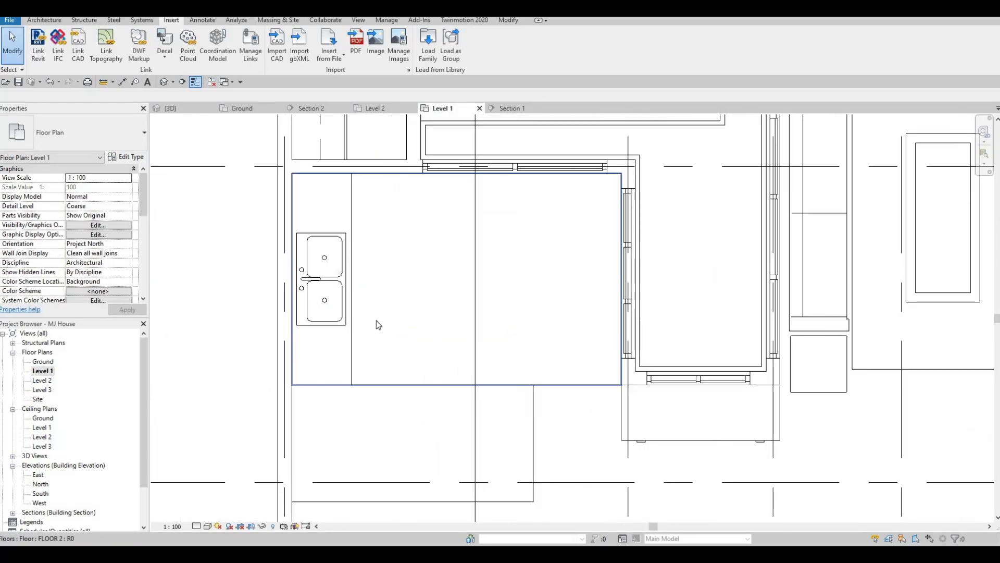
key(Escape)
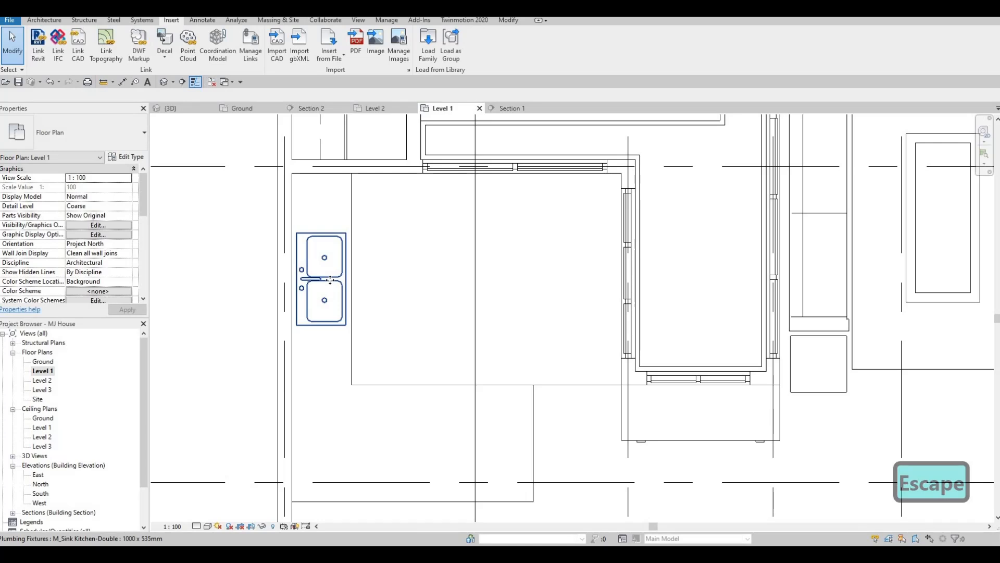
click(330, 280)
key(Down)
key(Down)
key(Down)
key(Down)
key(Down)
key(Down)
key(Down)
key(Down)
key(Down)
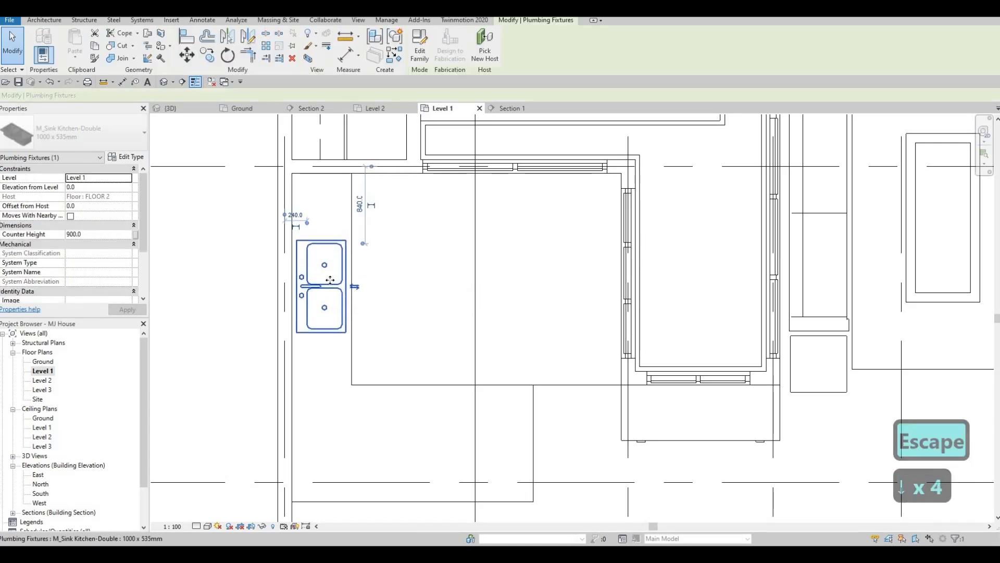
key(Down)
key(Down)
key(Right)
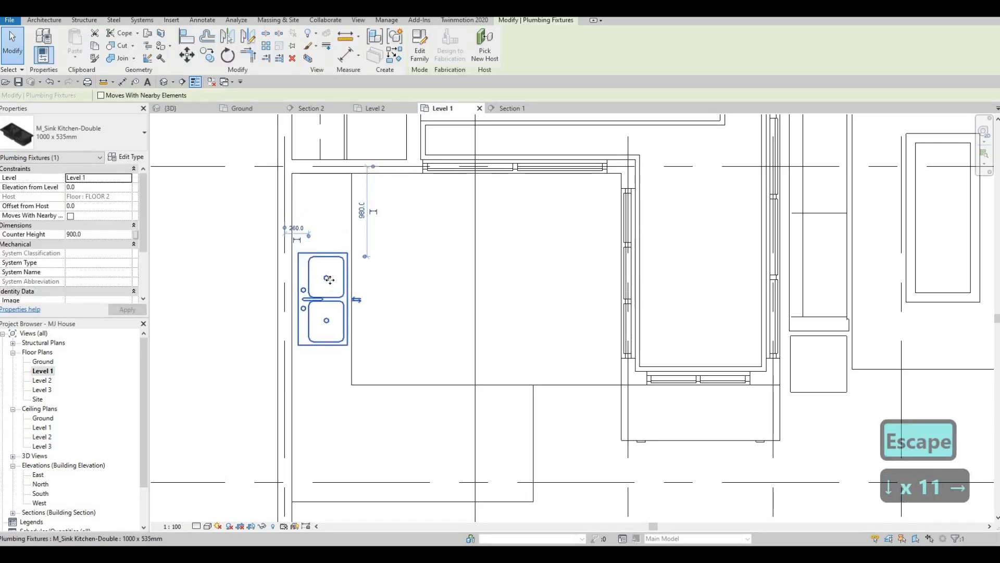
key(Down)
key(Left)
key(Down)
key(Down)
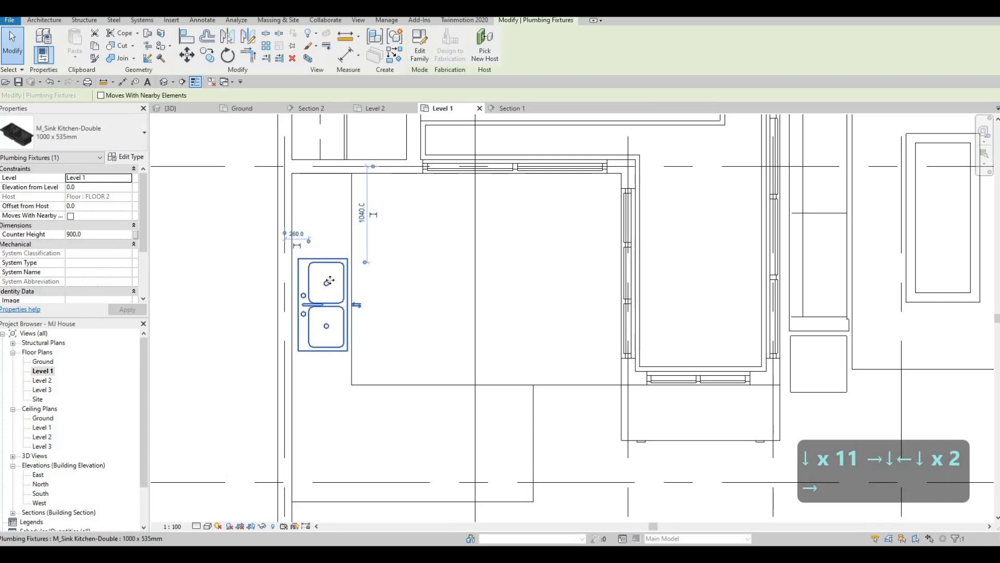
key(Right)
key(Left)
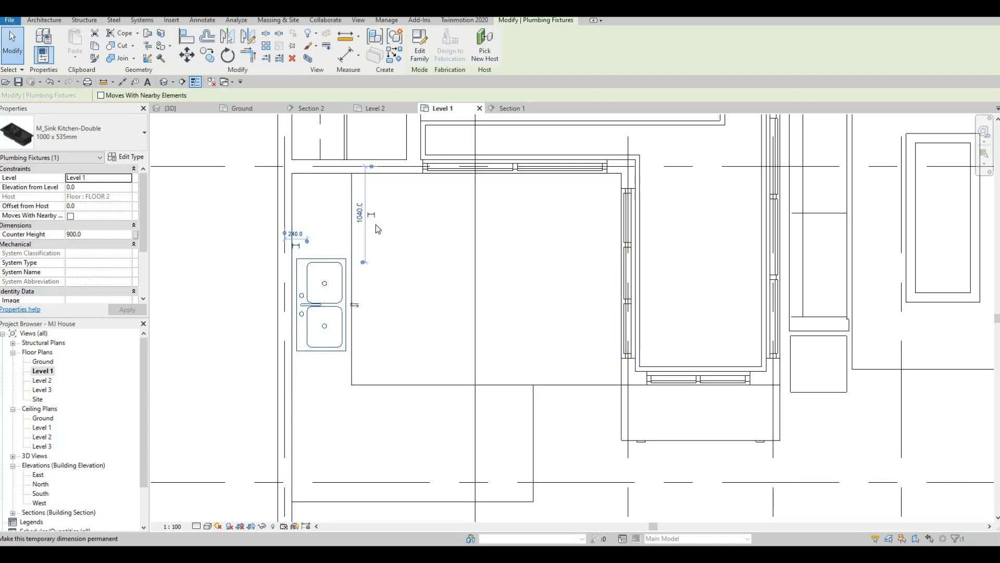
middle_drag(378, 202, 373, 207)
key(Escape)
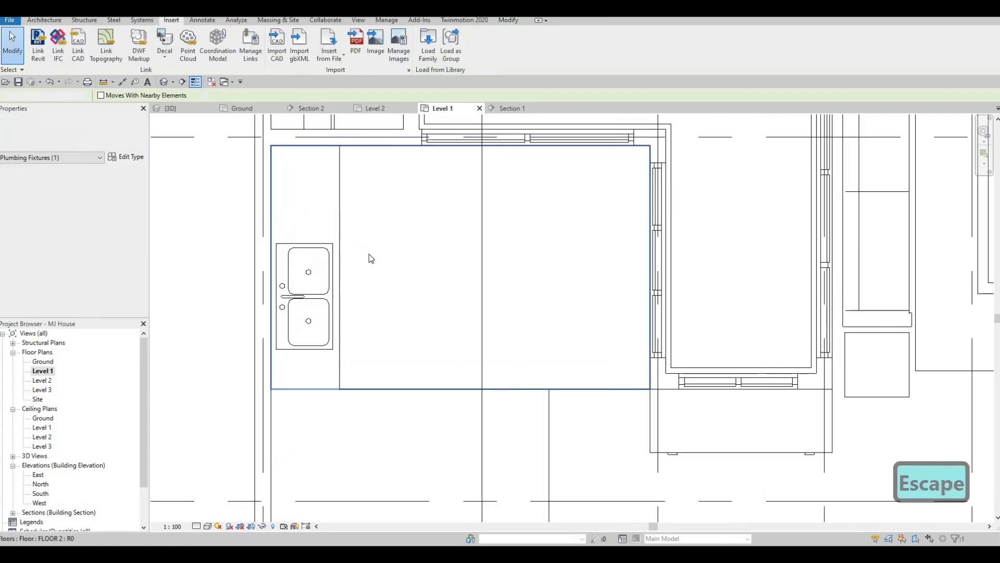
scroll(375, 250, down, 4)
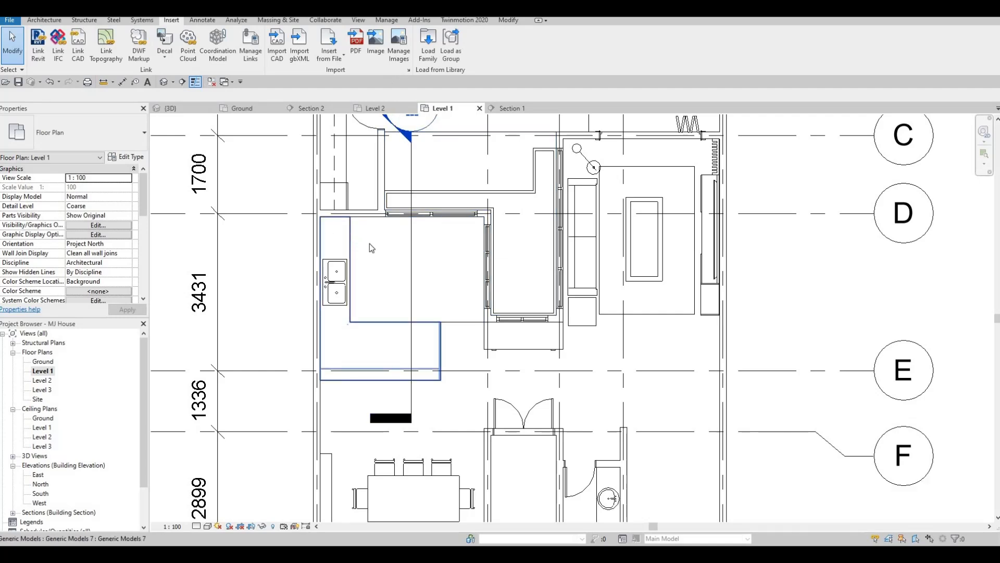
scroll(328, 278, up, 2)
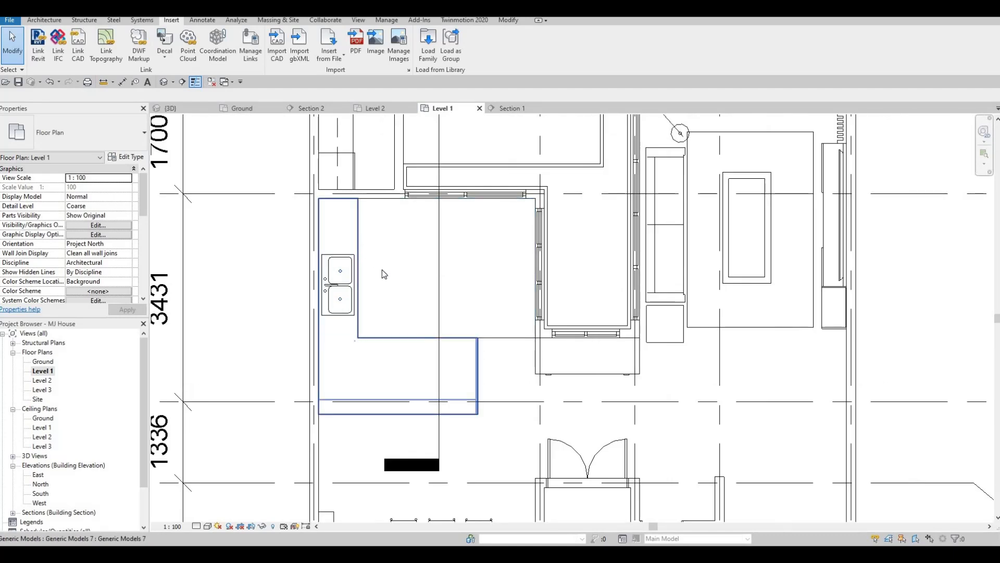
middle_drag(391, 294, 319, 316)
key(Escape)
scroll(351, 316, down, 1)
key(Escape)
scroll(319, 286, up, 1)
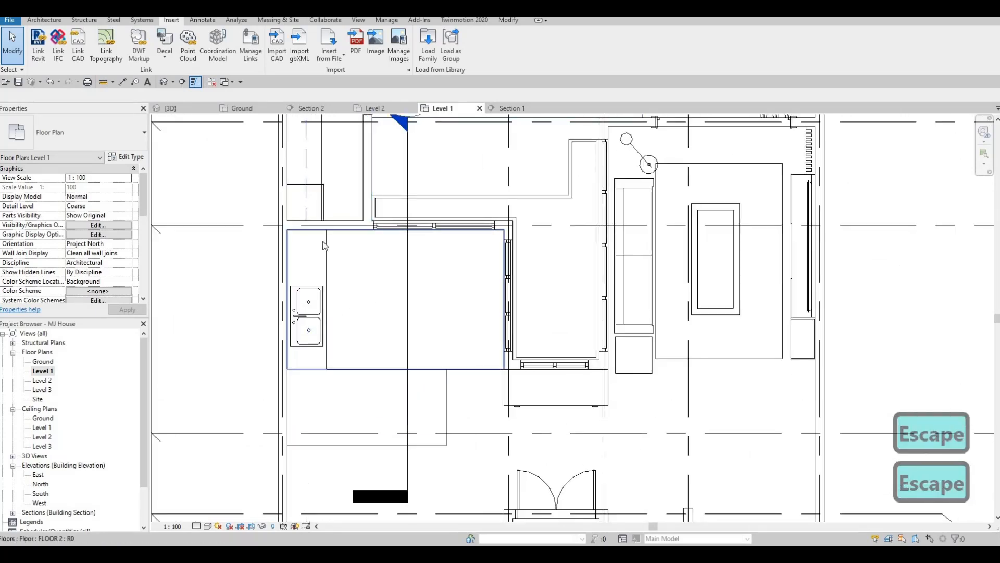
Edit the in-place counter model and start a Void Extrusion
click(308, 245)
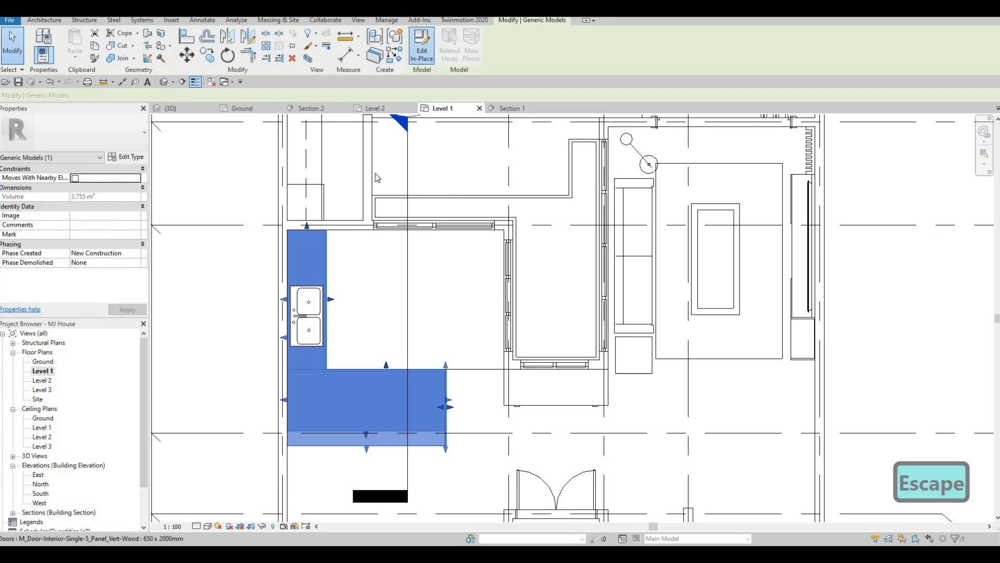
click(323, 256)
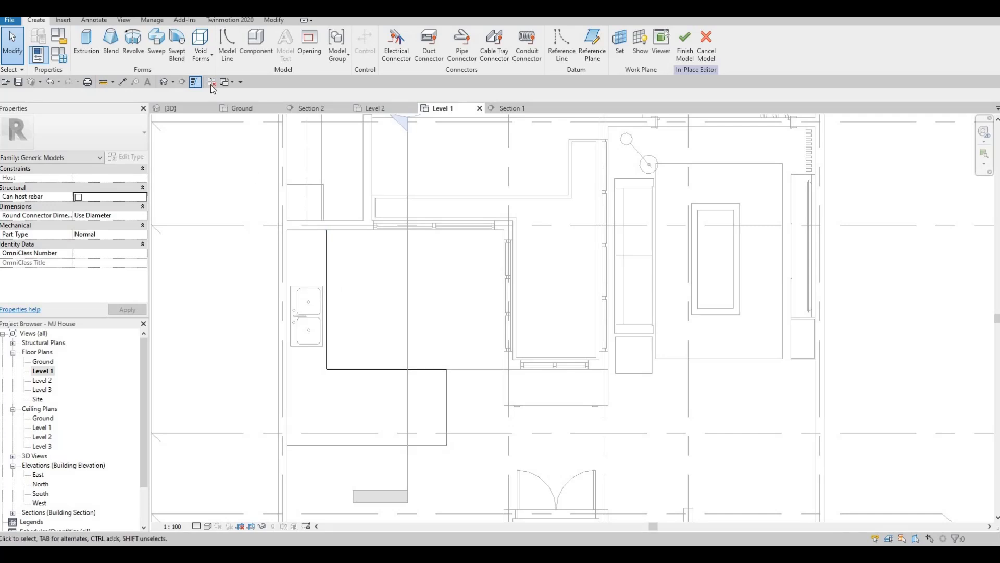
click(201, 61)
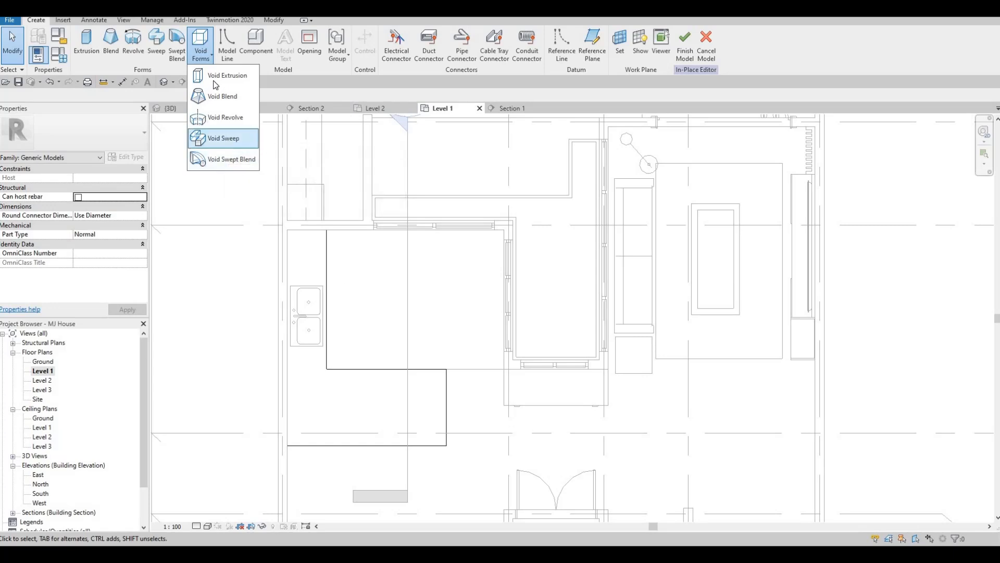
click(228, 75)
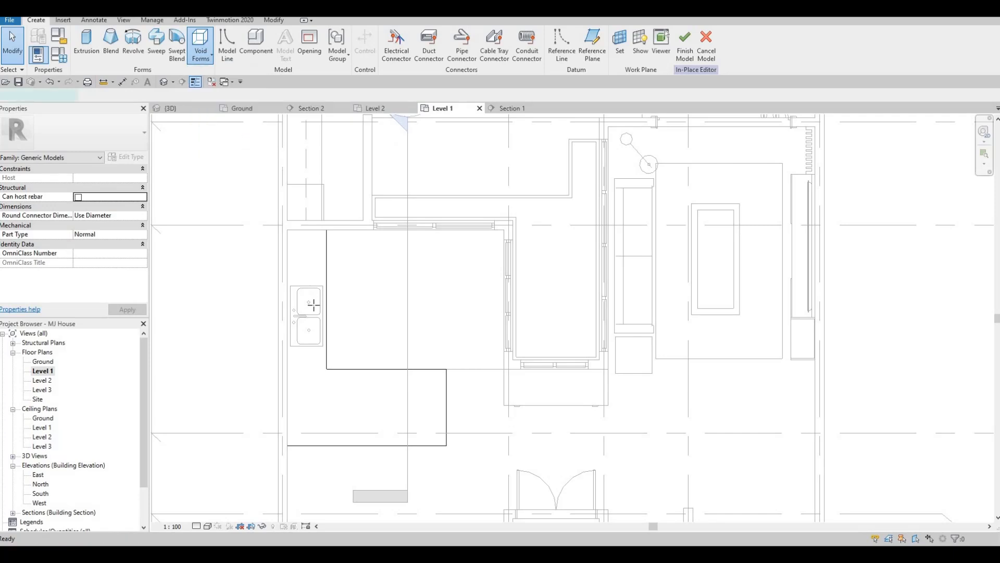
scroll(313, 299, up, 5)
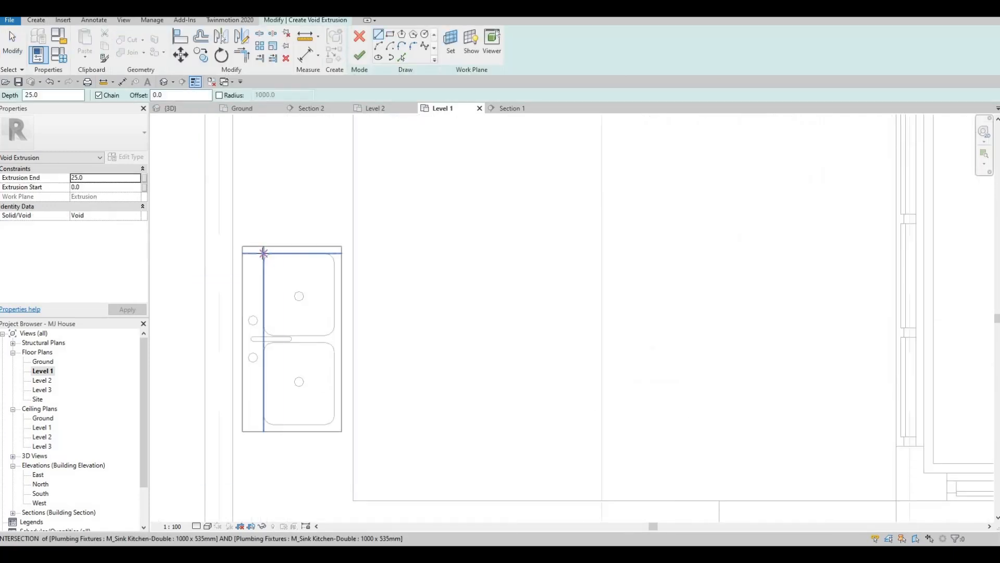
scroll(261, 252, up, 2)
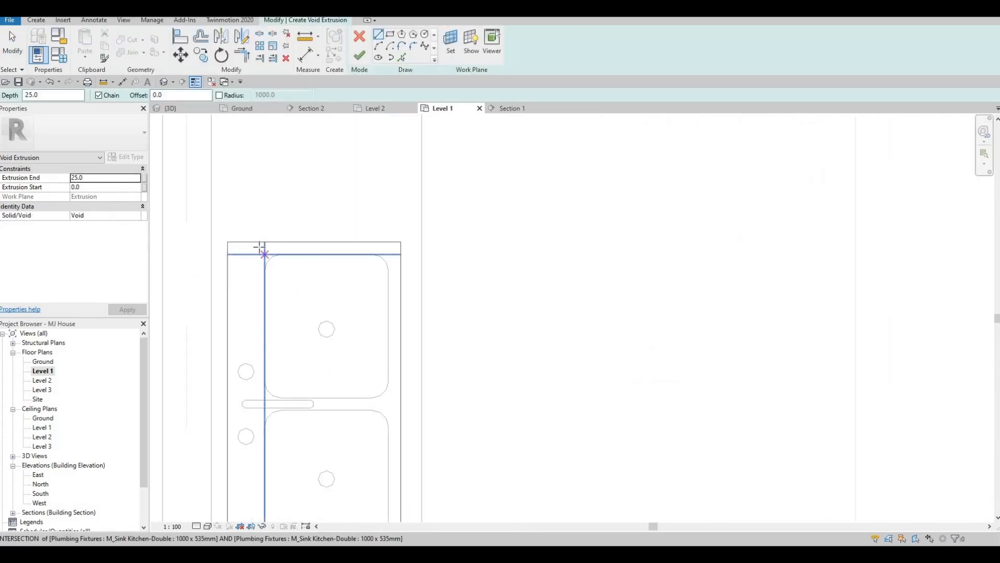
scroll(263, 253, up, 1)
click(263, 250)
scroll(272, 283, down, 2)
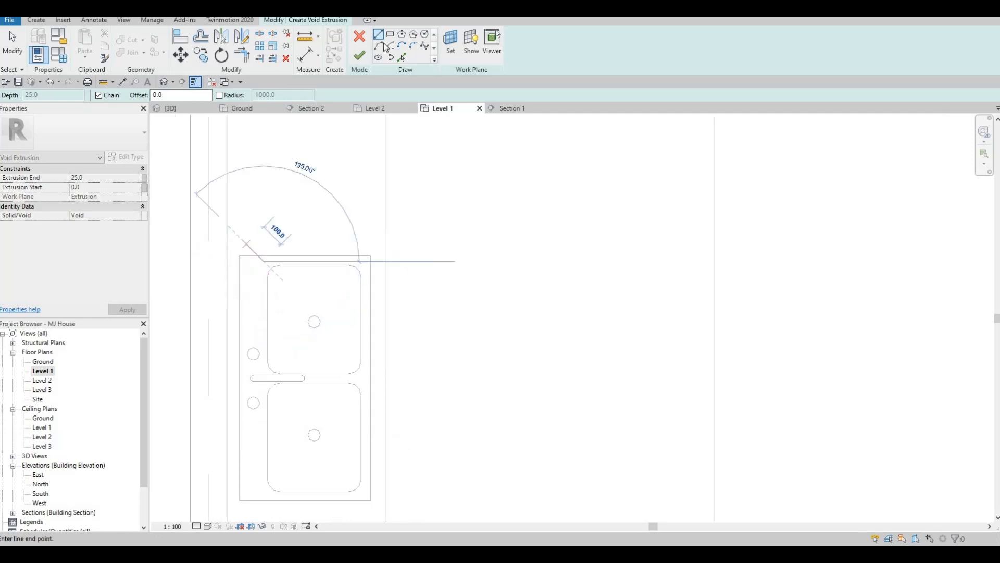
key(Escape)
Sketch a void rectangle around the sink's basin outline with the Rectangle tool
click(390, 34)
scroll(265, 267, up, 2)
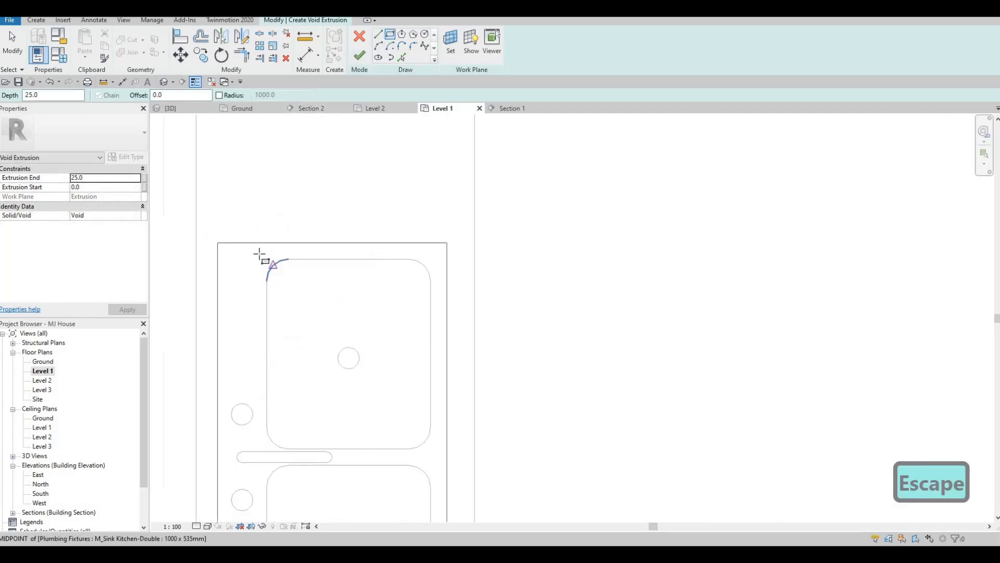
click(319, 393)
scroll(319, 394, down, 2)
middle_drag(318, 394, 306, 348)
middle_drag(332, 427, 322, 388)
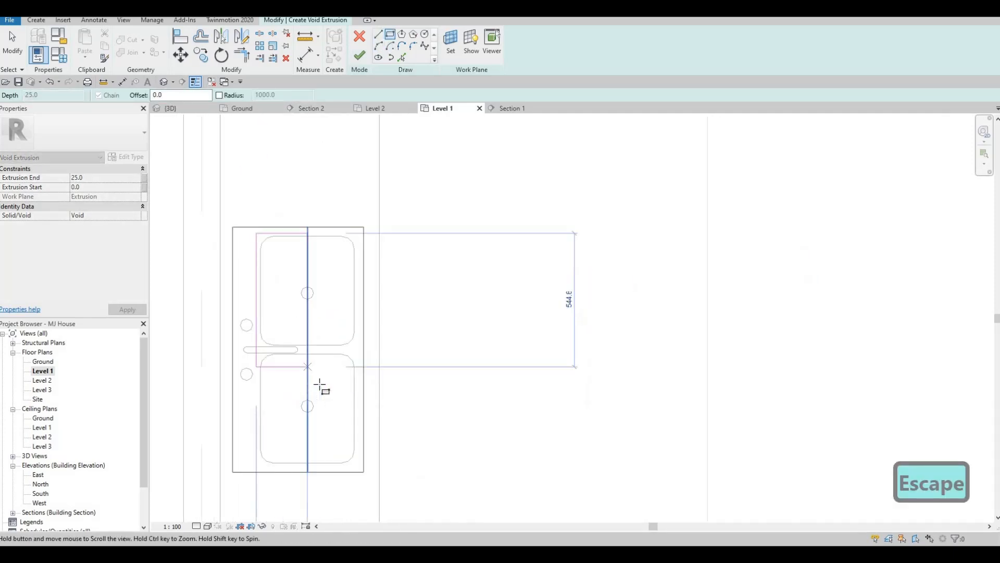
scroll(352, 463, up, 2)
middle_drag(353, 464, 346, 424)
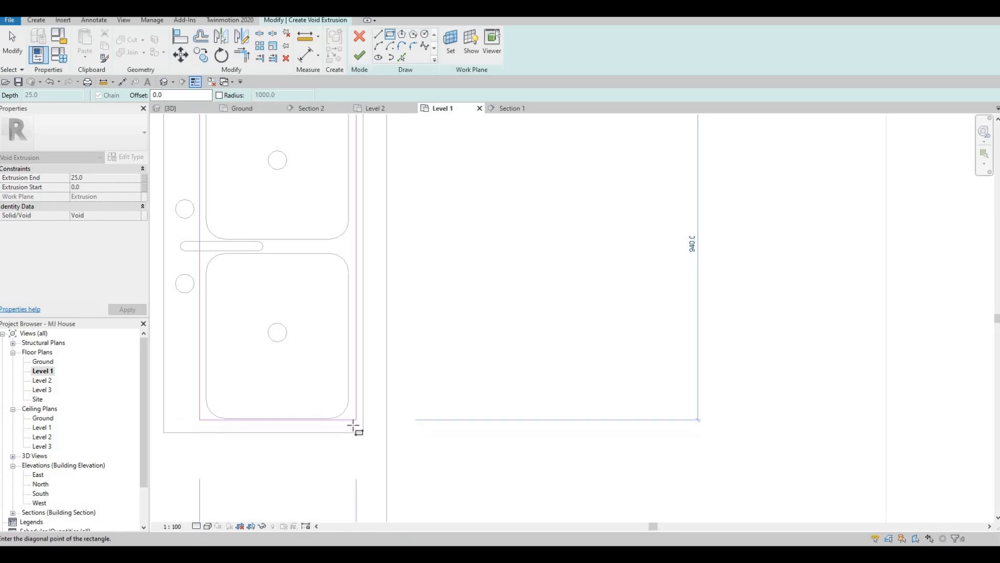
click(355, 427)
key(Escape)
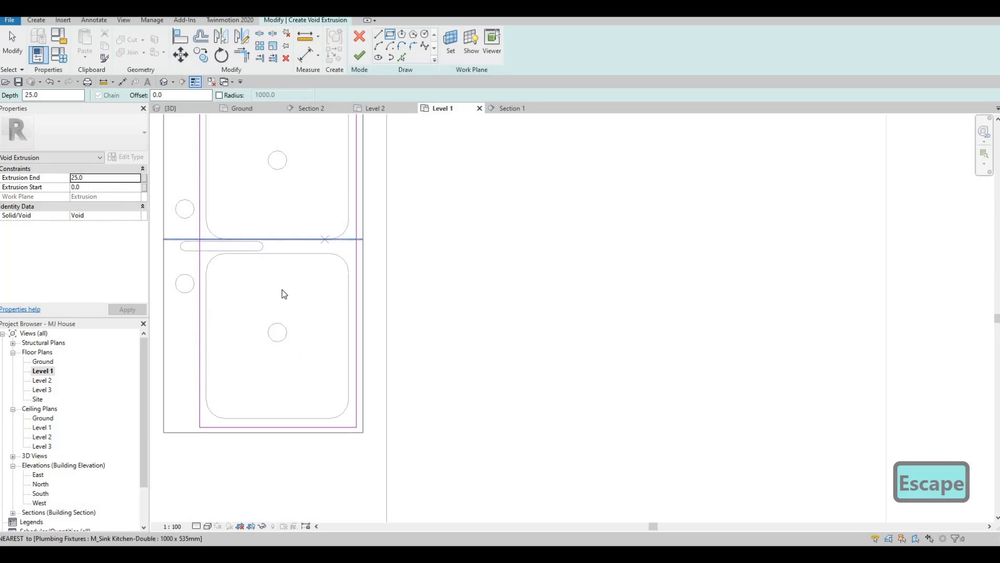
key(Escape)
Finish the void sketch and, in Section 1, extend the void downward through the countertop to about 488 mm depth
scroll(297, 292, down, 2)
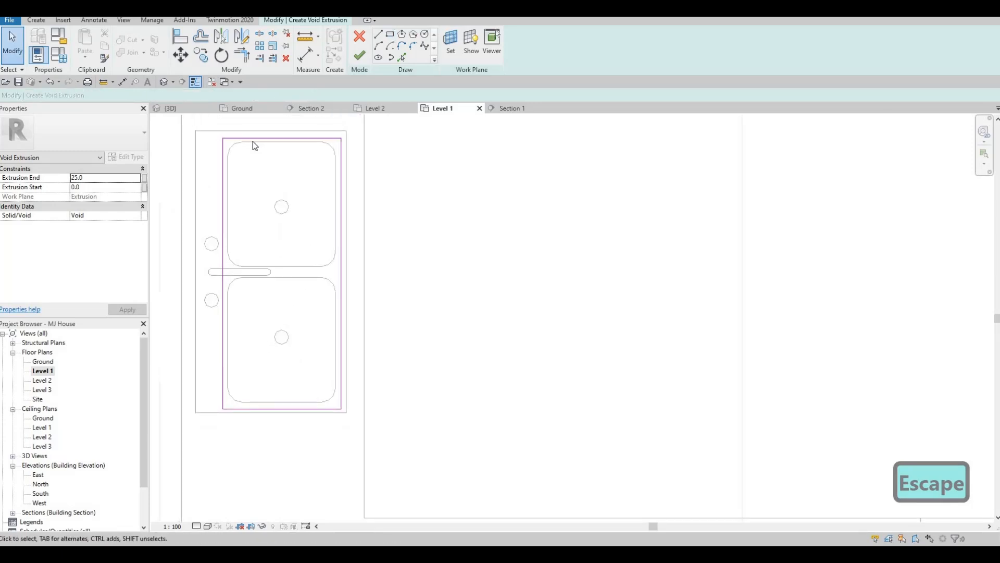
middle_drag(287, 157, 286, 187)
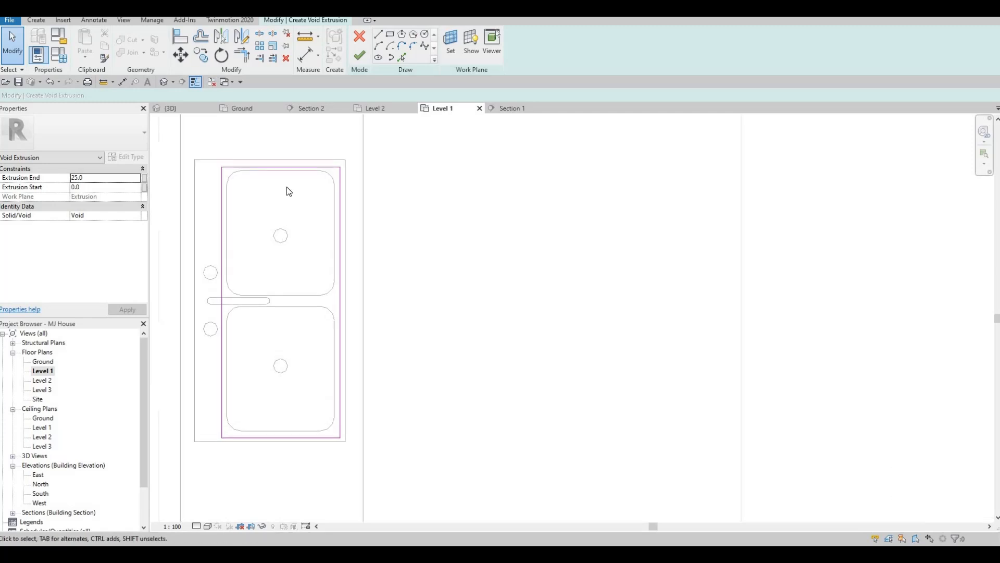
scroll(281, 237, down, 2)
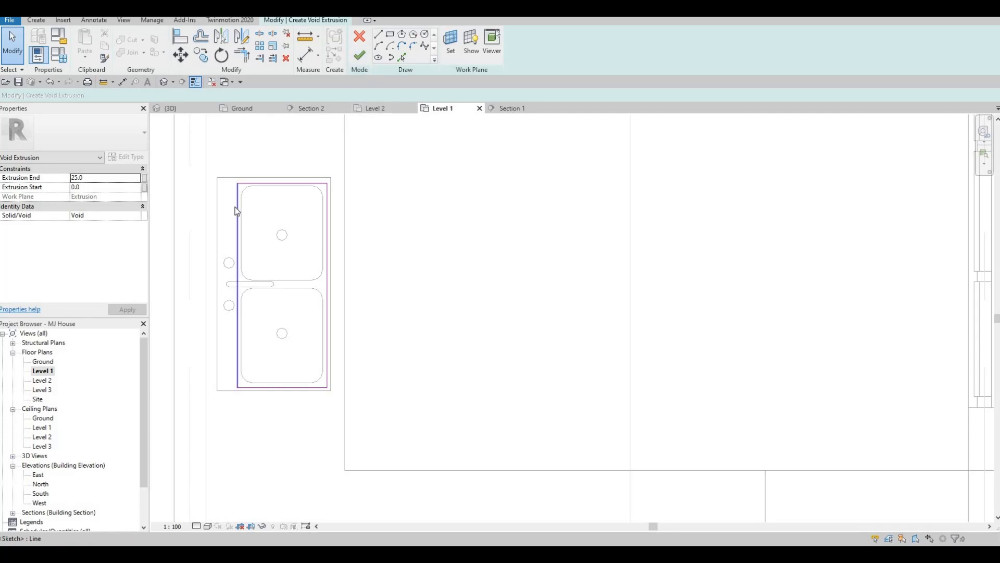
click(359, 57)
click(505, 109)
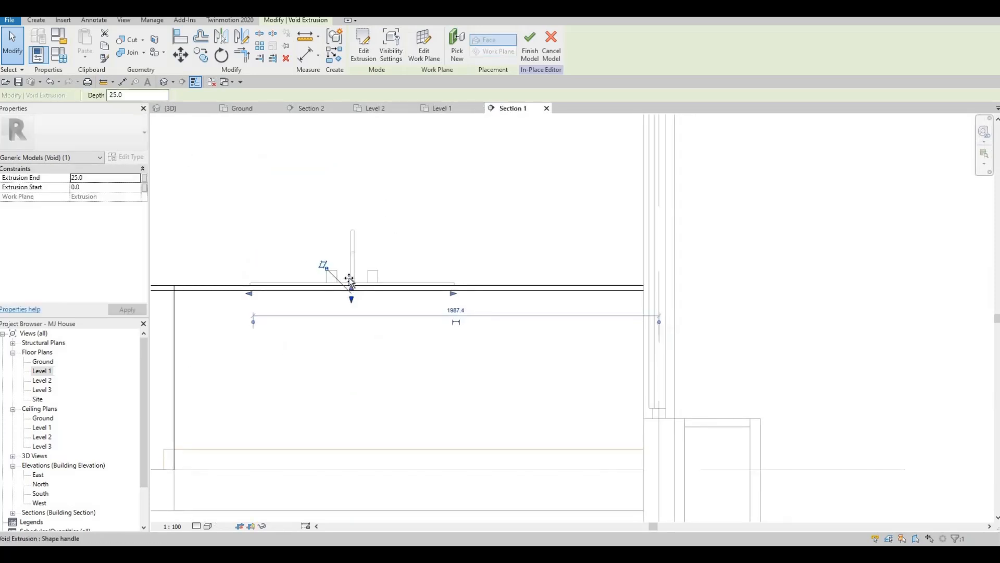
drag(351, 287, 362, 371)
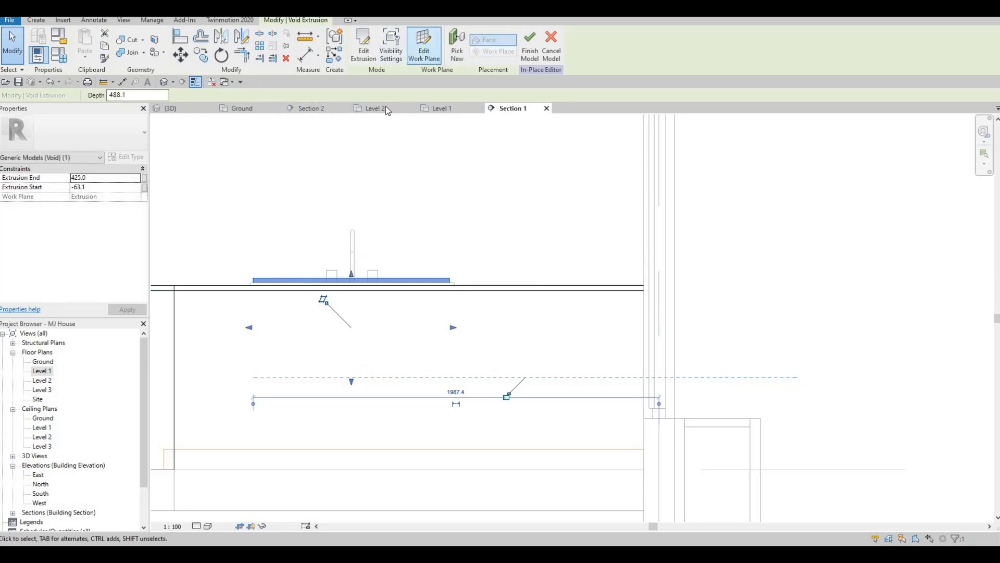
Use Cut Geometry to cut the counter's solid geometry with the void extrusion, picking both in Section 1
click(172, 108)
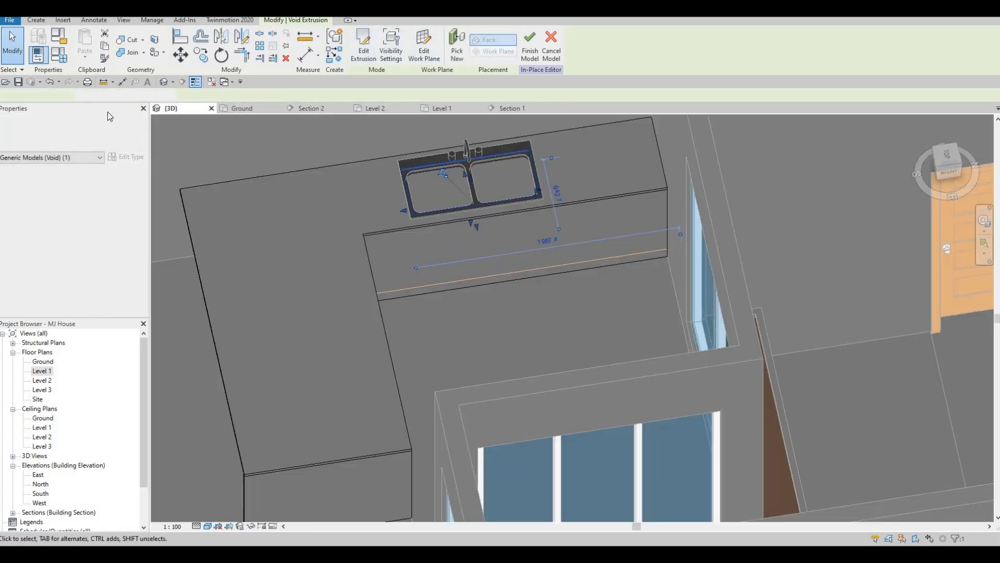
click(127, 40)
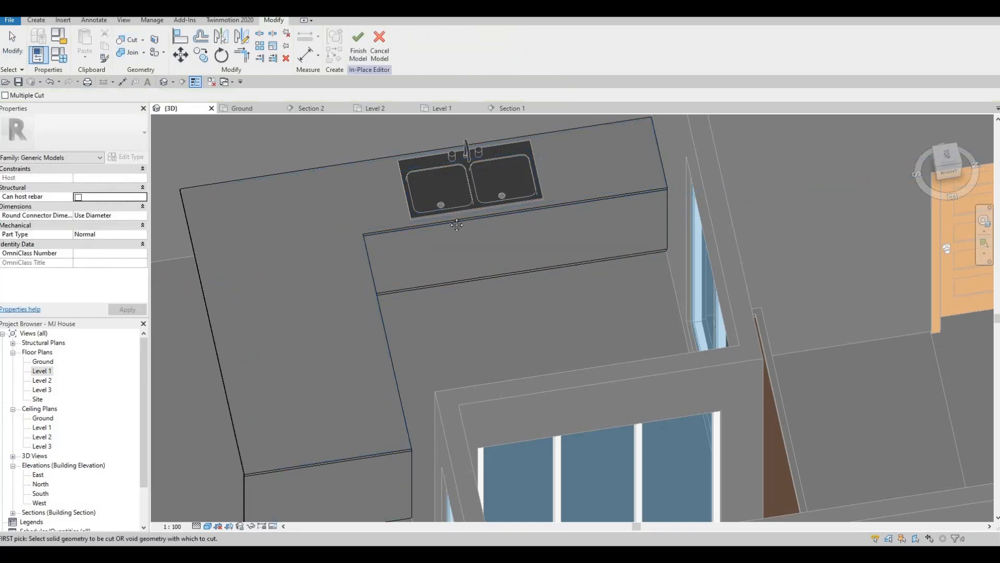
shift+middle_drag(457, 225, 461, 259)
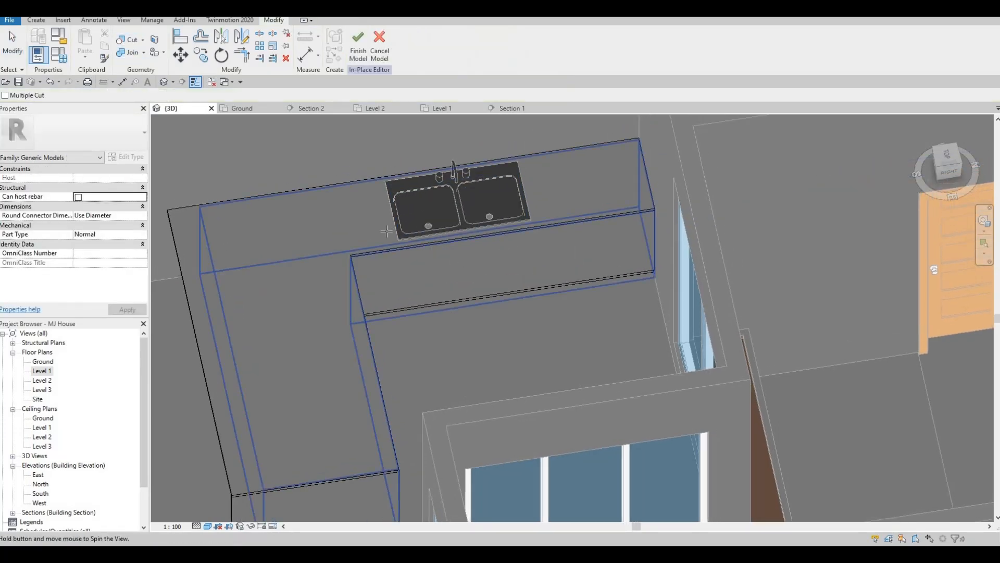
shift+middle_drag(387, 231, 367, 288)
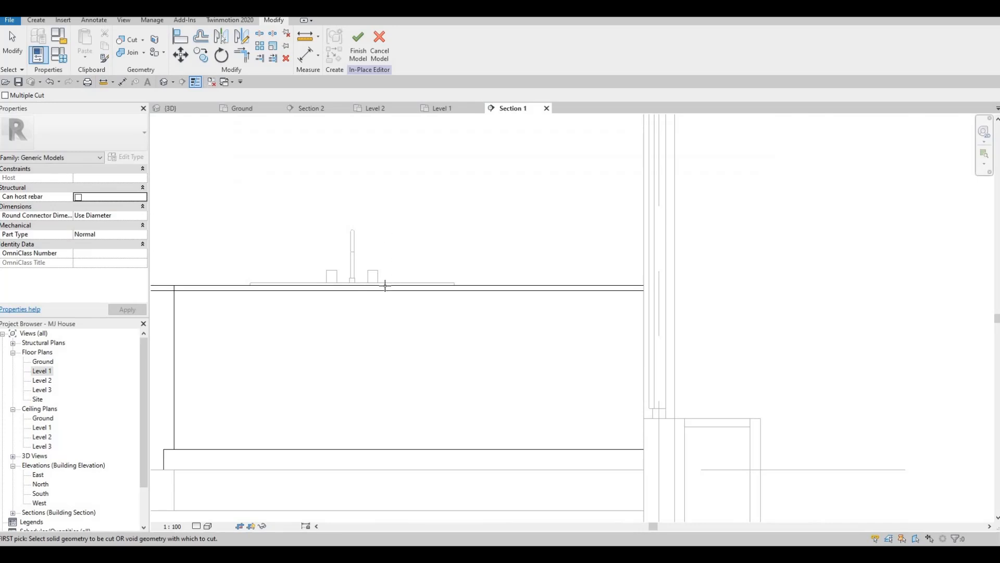
key(Tab)
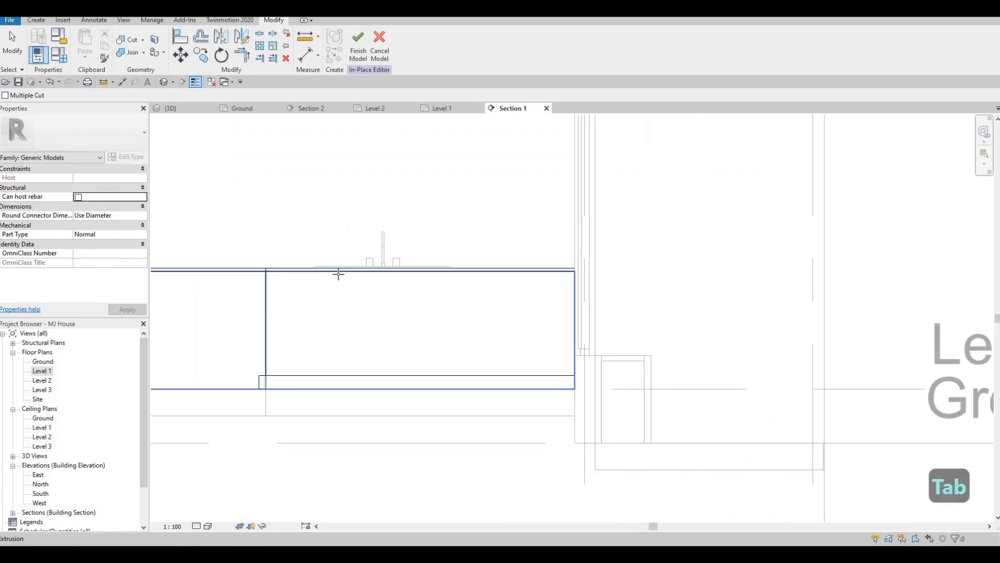
key(Tab)
scroll(324, 287, up, 2)
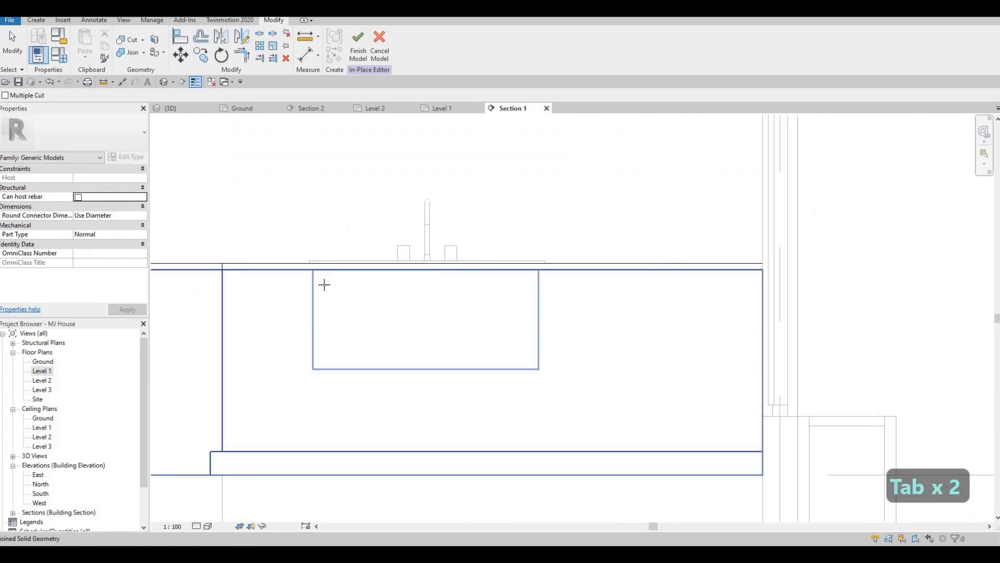
key(Escape)
key(Tab)
key(Tab)
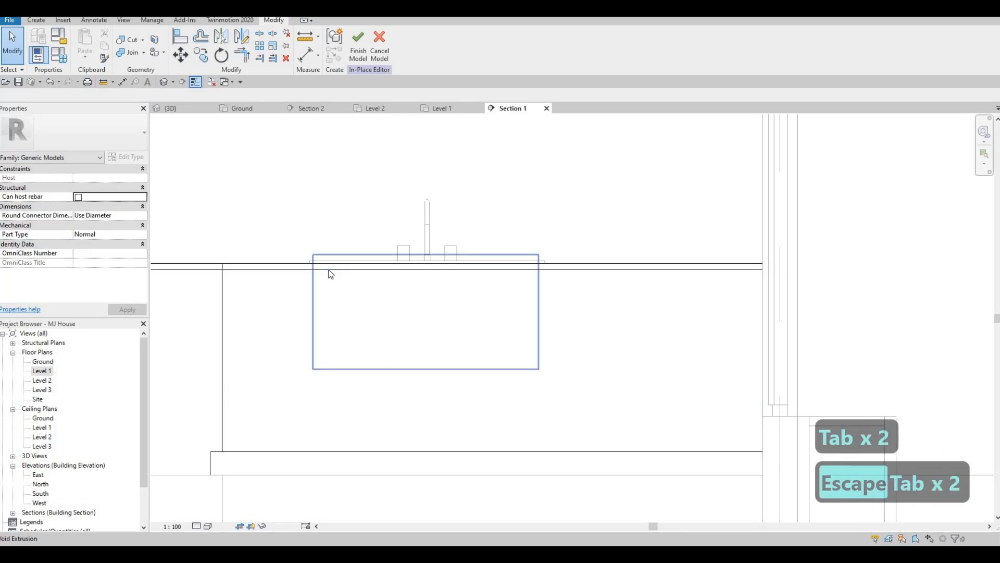
click(328, 277)
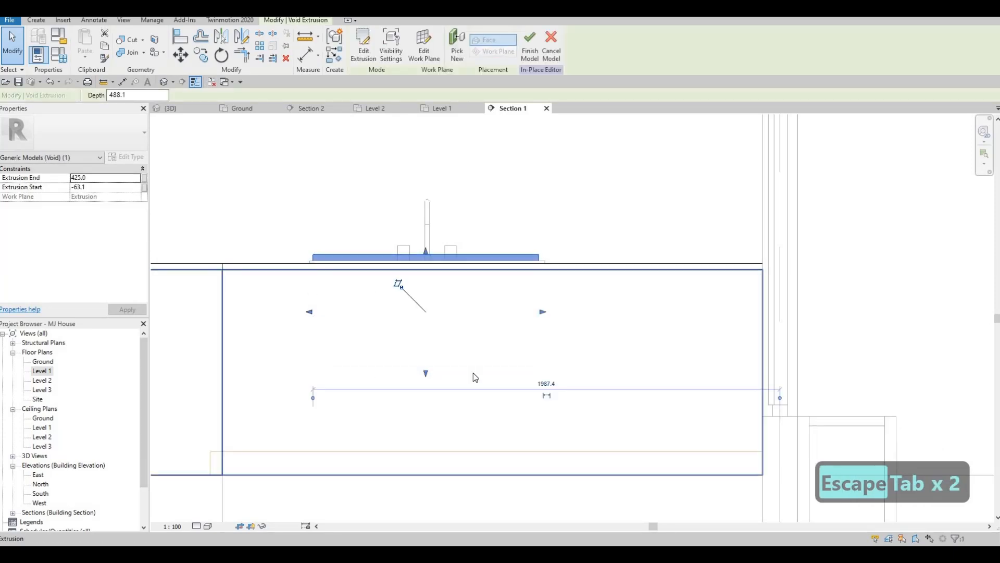
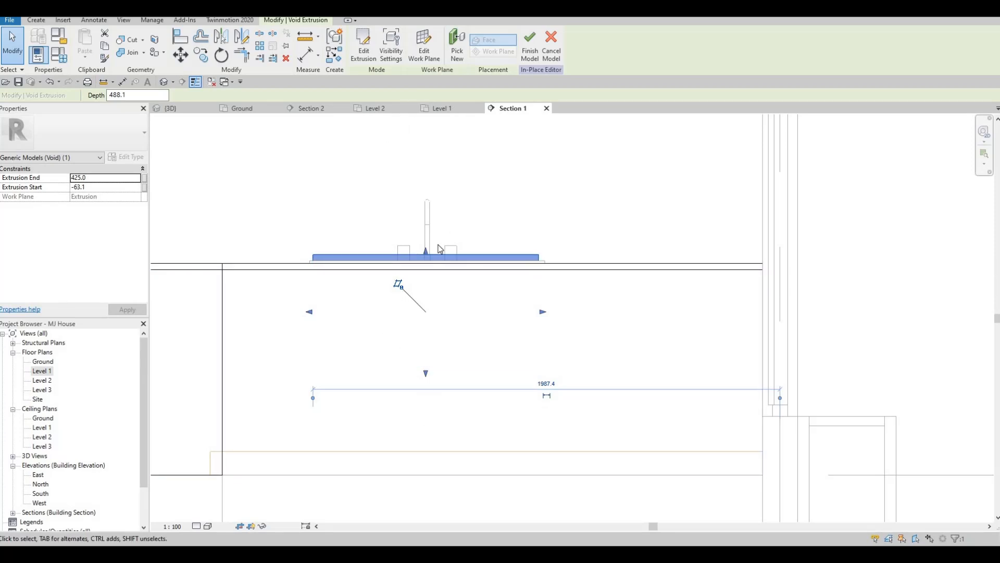
Exit the void extrusion command and finish the in-place counter model
click(170, 107)
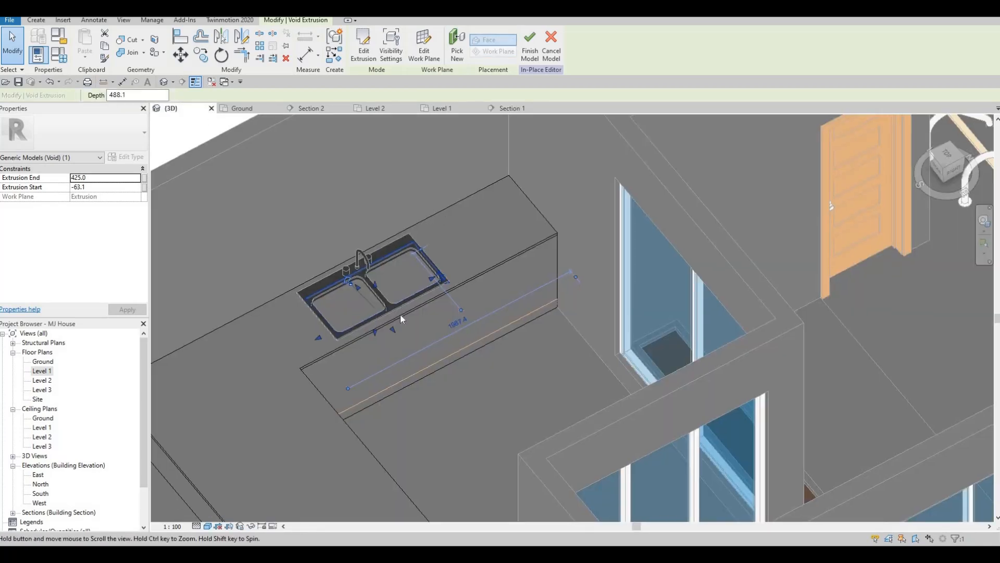
key(Escape)
key(Escape)
shift+middle_drag(407, 367, 405, 340)
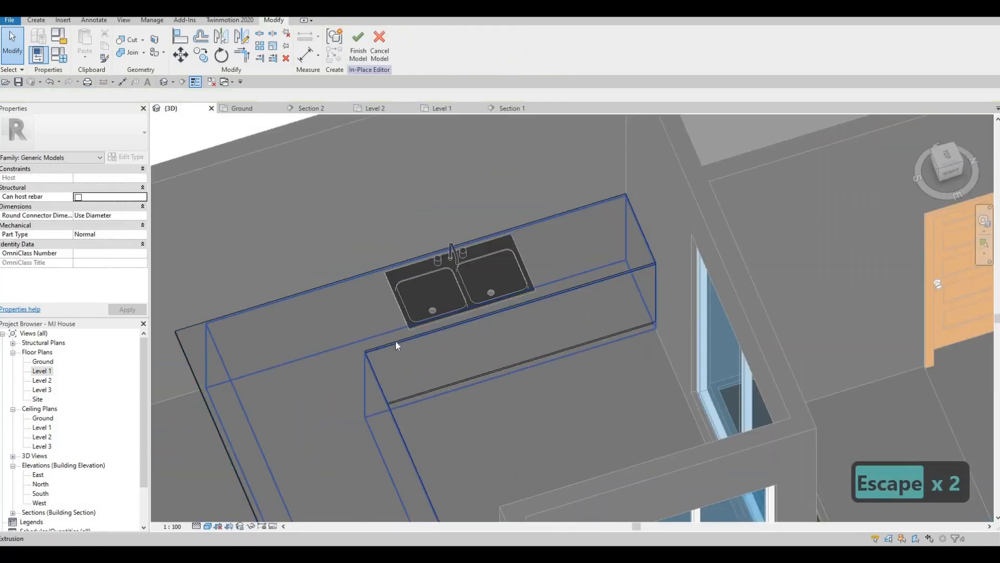
double_click(131, 370)
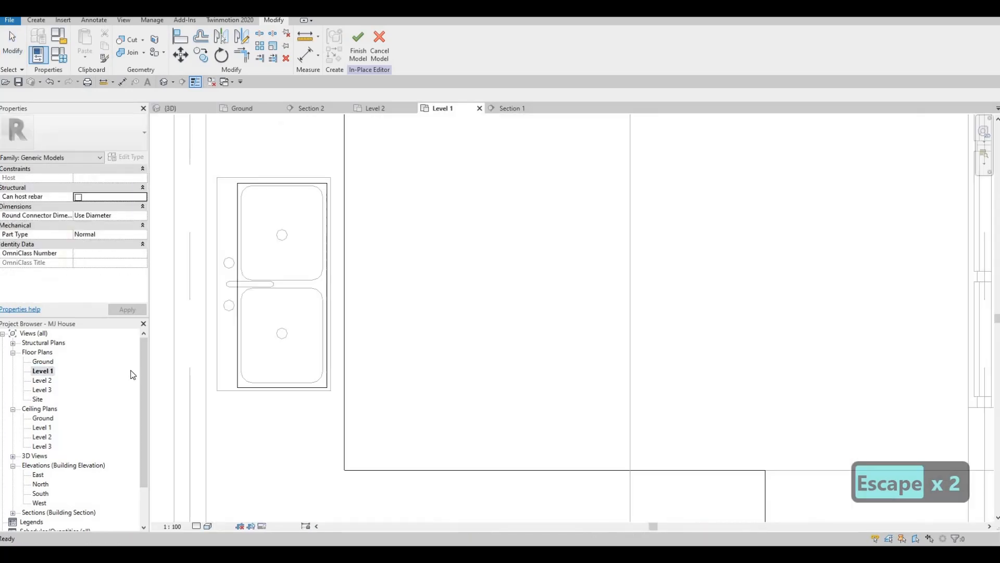
click(362, 51)
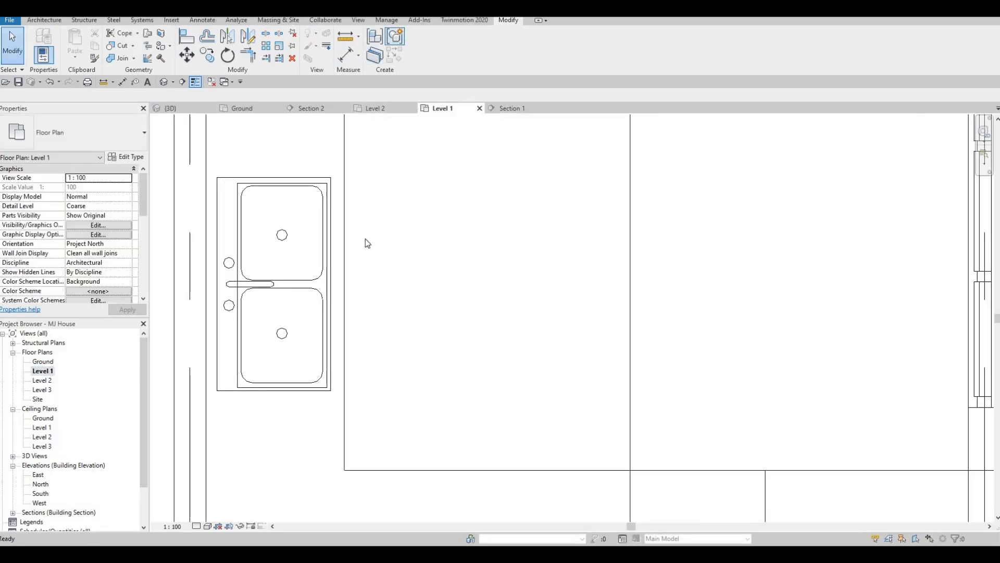
Open Load Family and browse the family library to the Specialty Equipment folder
scroll(364, 240, down, 4)
key(Escape)
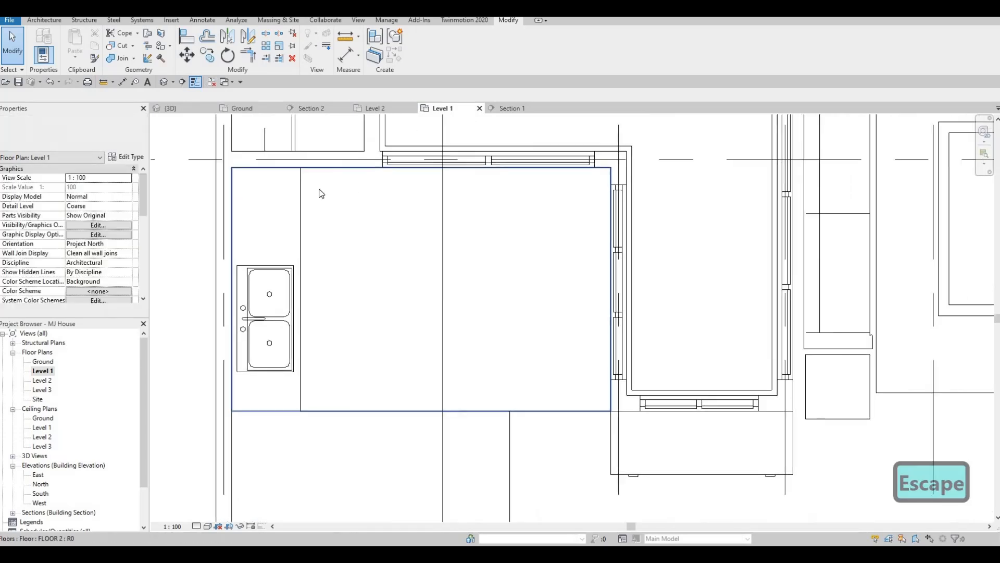
scroll(312, 194, down, 2)
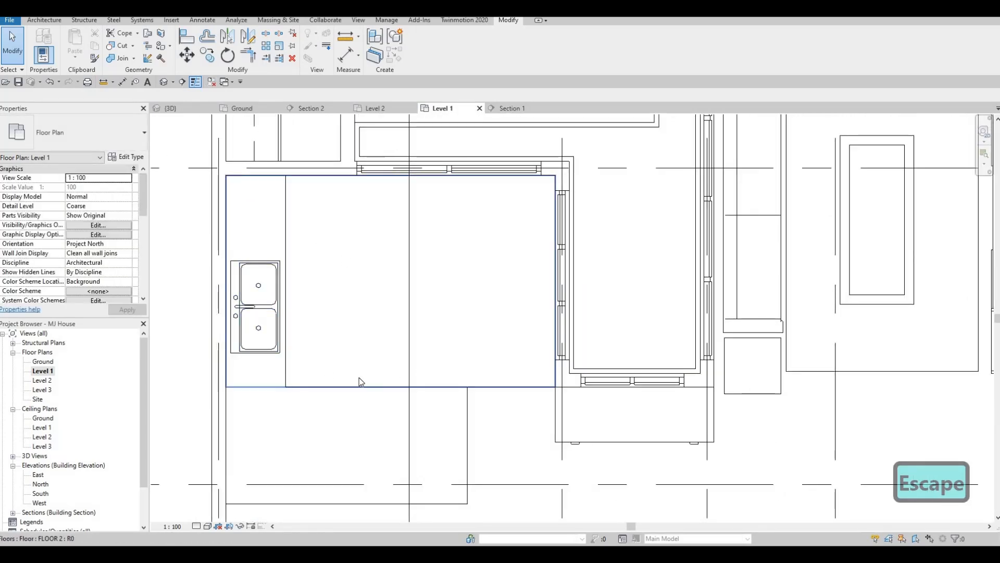
middle_drag(354, 164, 345, 206)
scroll(346, 208, down, 1)
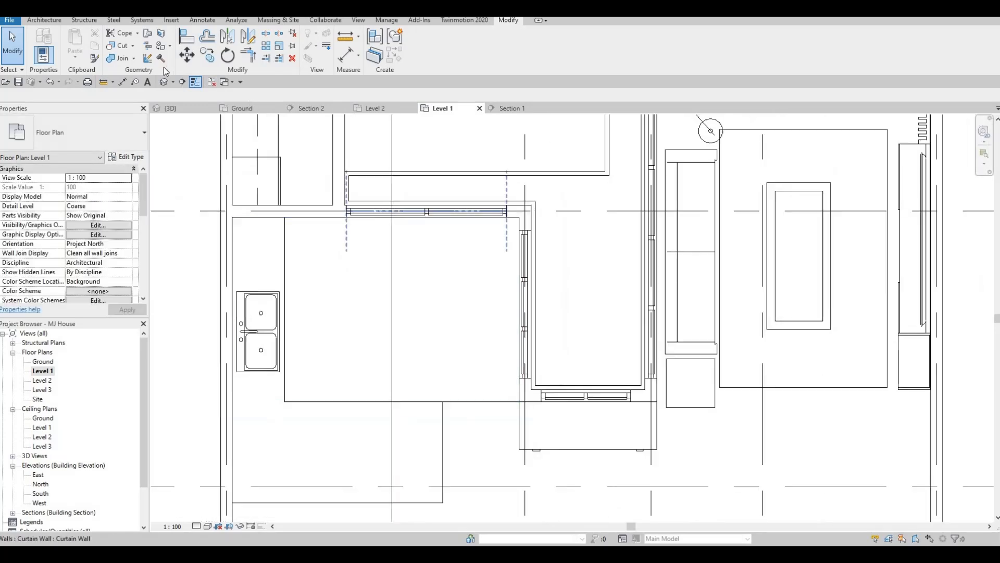
click(171, 20)
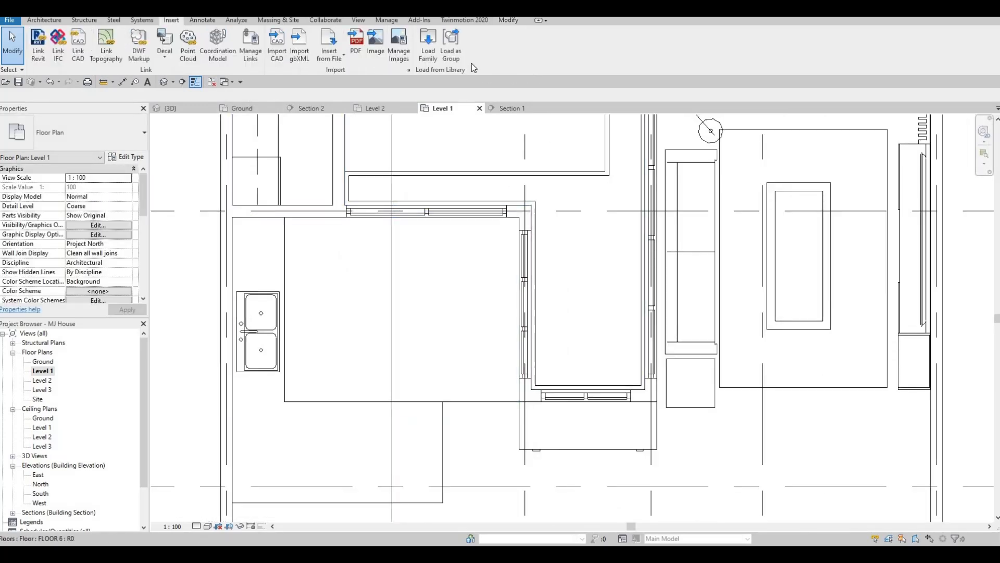
click(430, 52)
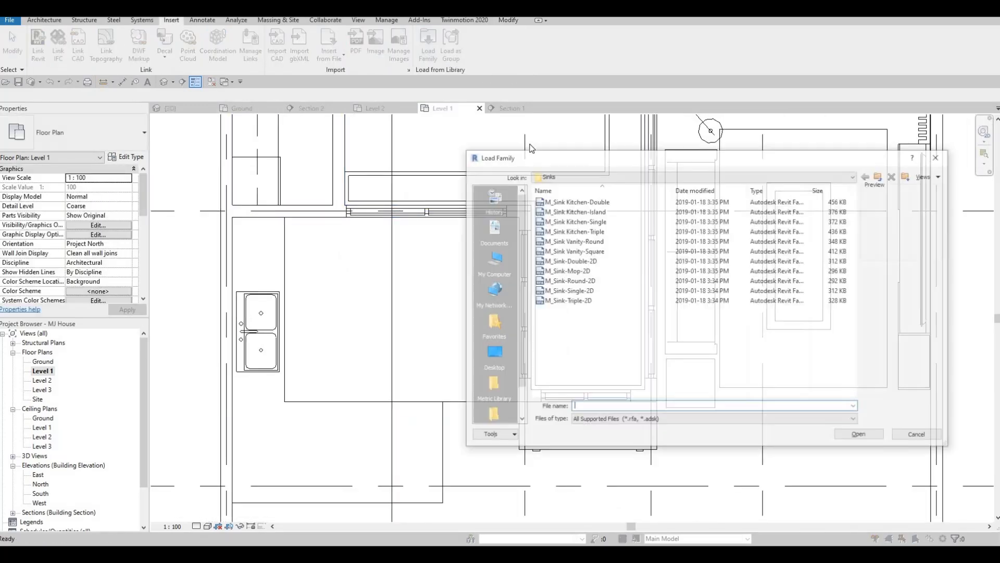
click(880, 176)
click(880, 175)
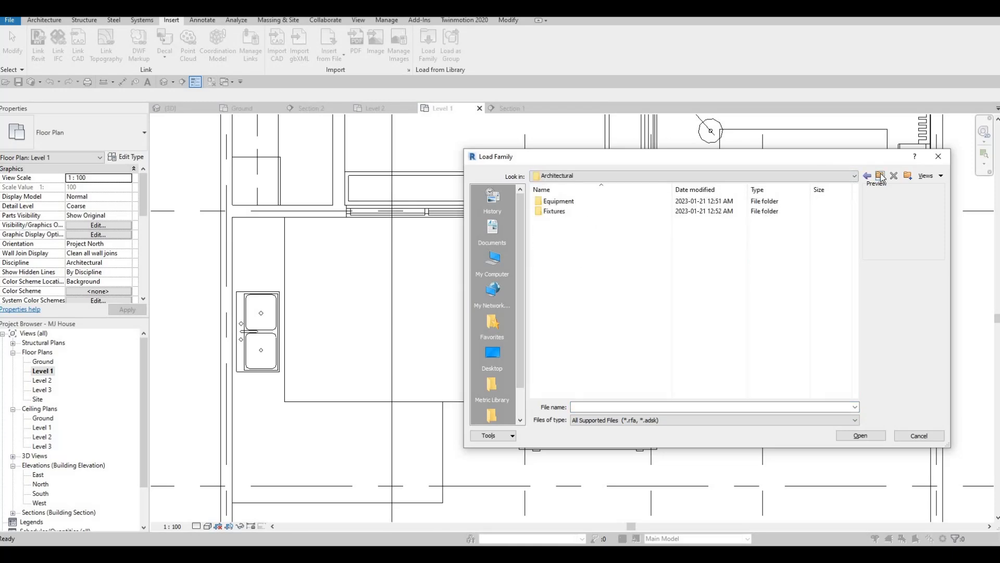
click(880, 175)
click(880, 176)
scroll(618, 298, down, 2)
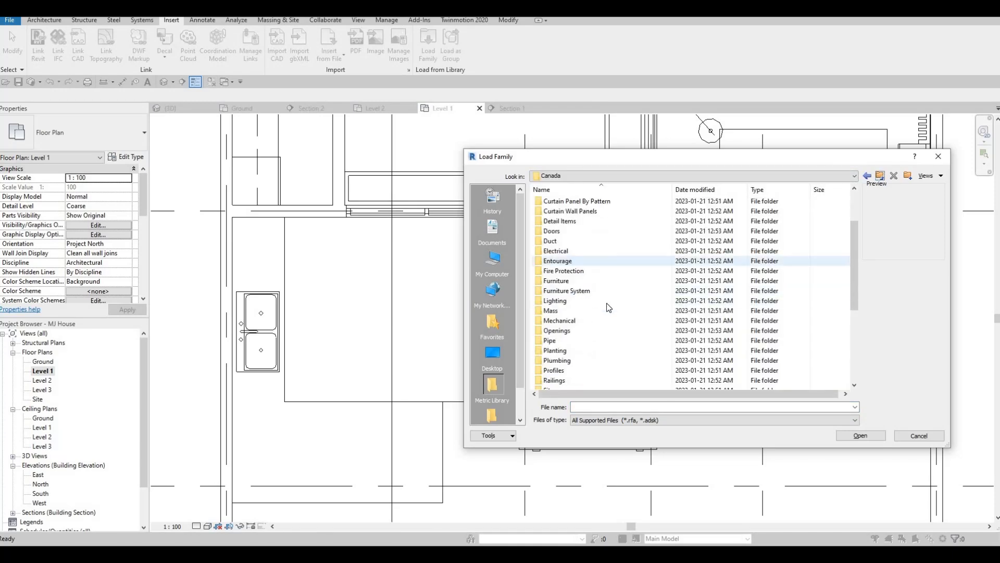
scroll(598, 309, down, 3)
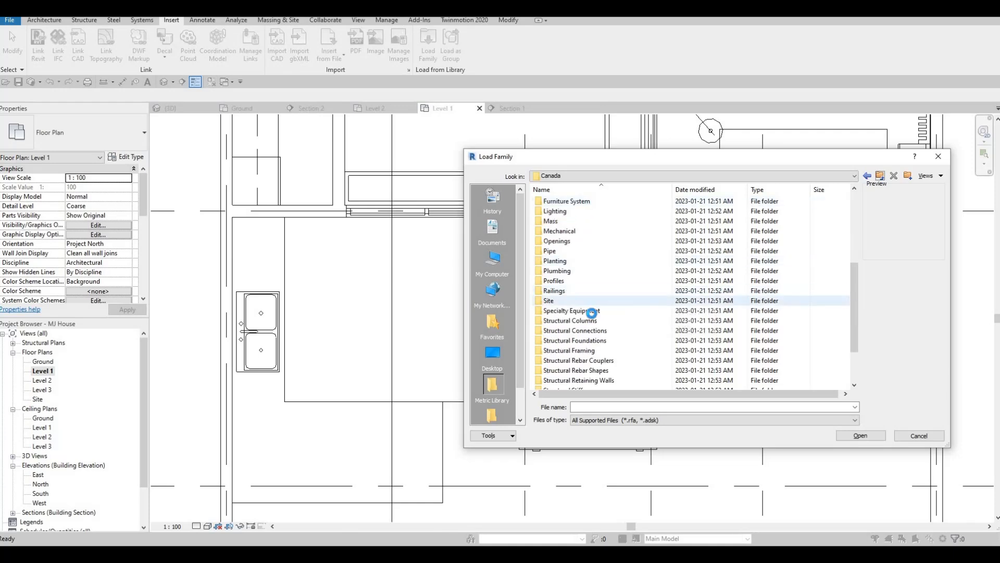
double_click(587, 308)
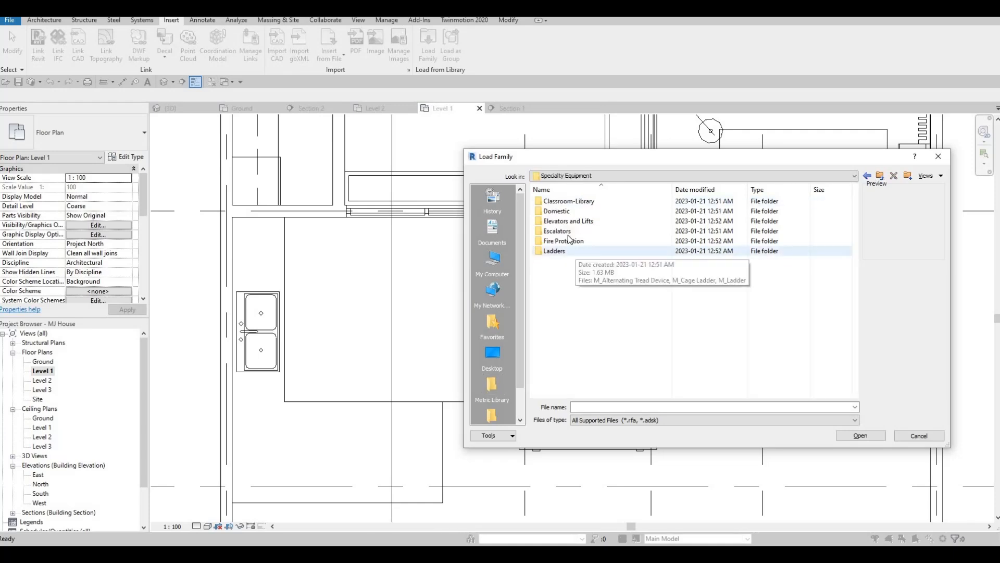
Load the M_Refrigerator-French_Door-with_Ice_and_Water_Dispenser family from Domestic > Mid-Range
click(563, 214)
double_click(563, 213)
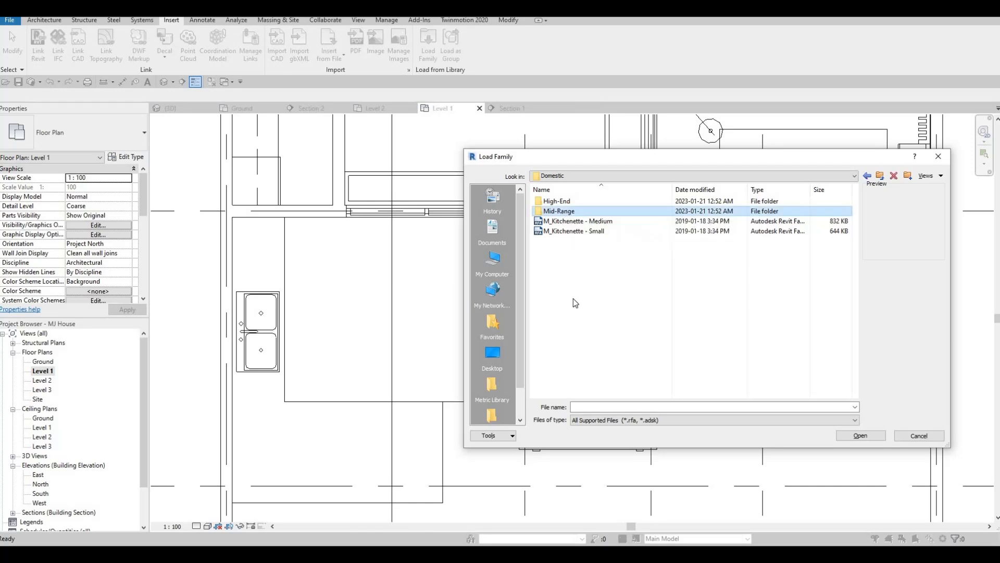
double_click(564, 212)
click(571, 308)
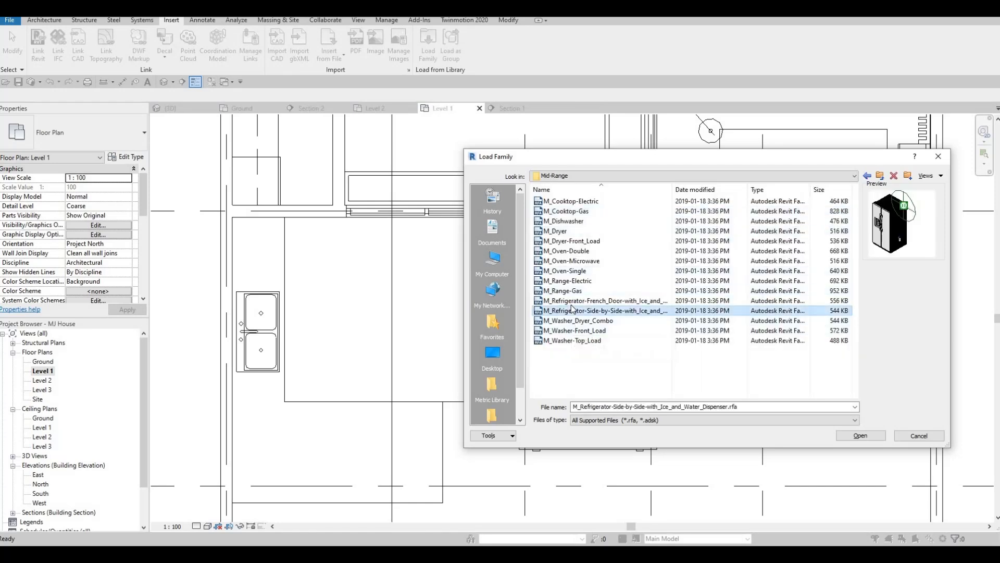
click(573, 302)
click(574, 311)
click(680, 300)
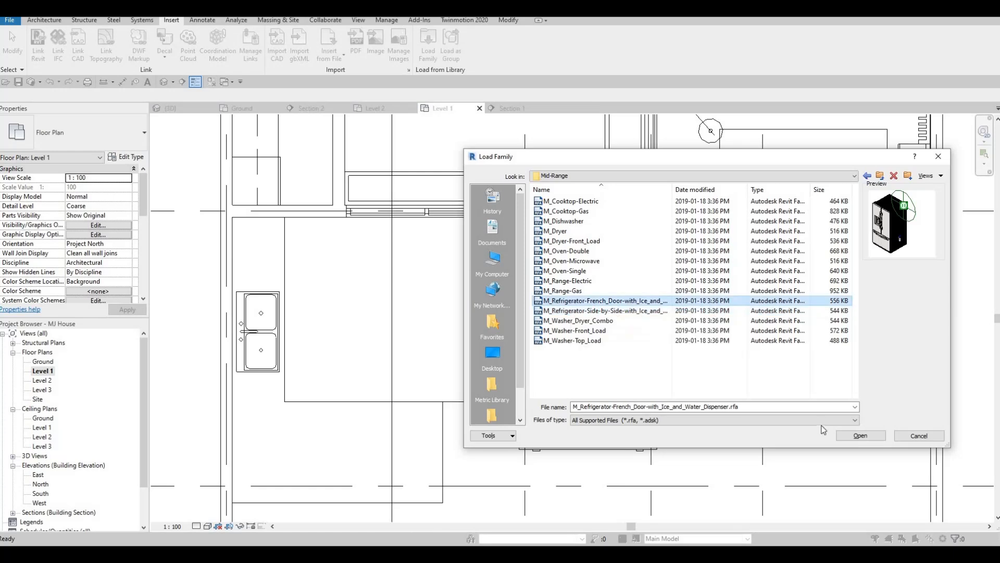
key(Return)
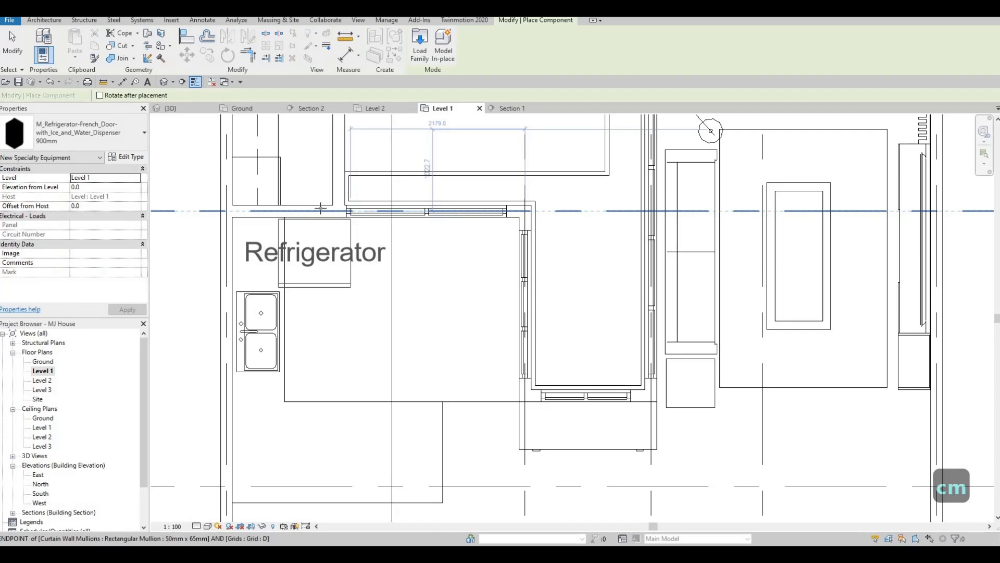
Place the refrigerator against the exterior wall beside the counter on Level 1
click(333, 212)
scroll(333, 212, up, 2)
key(Escape)
key(Escape)
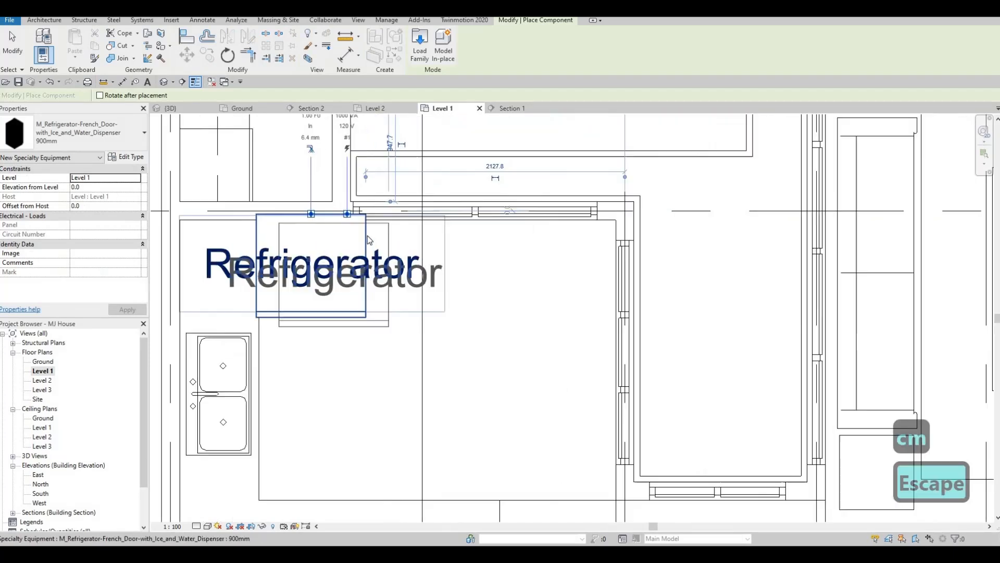
Move the refrigerator slightly down and right from its placed position
click(360, 225)
drag(360, 225, 375, 251)
key(Escape)
key(Escape)
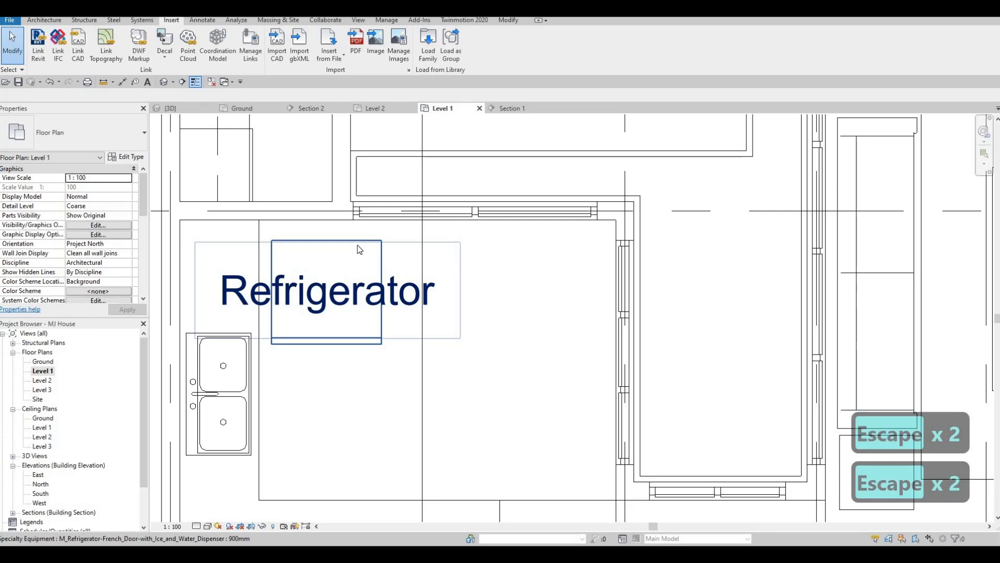
Select the refrigerator and duplicate its type as 900mm 2
click(331, 241)
key(Escape)
click(330, 240)
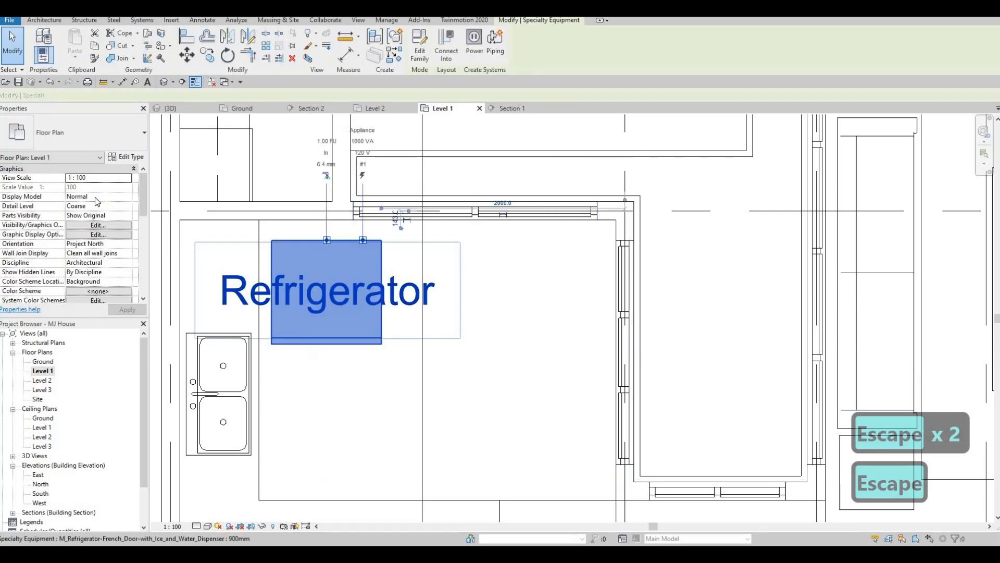
click(128, 159)
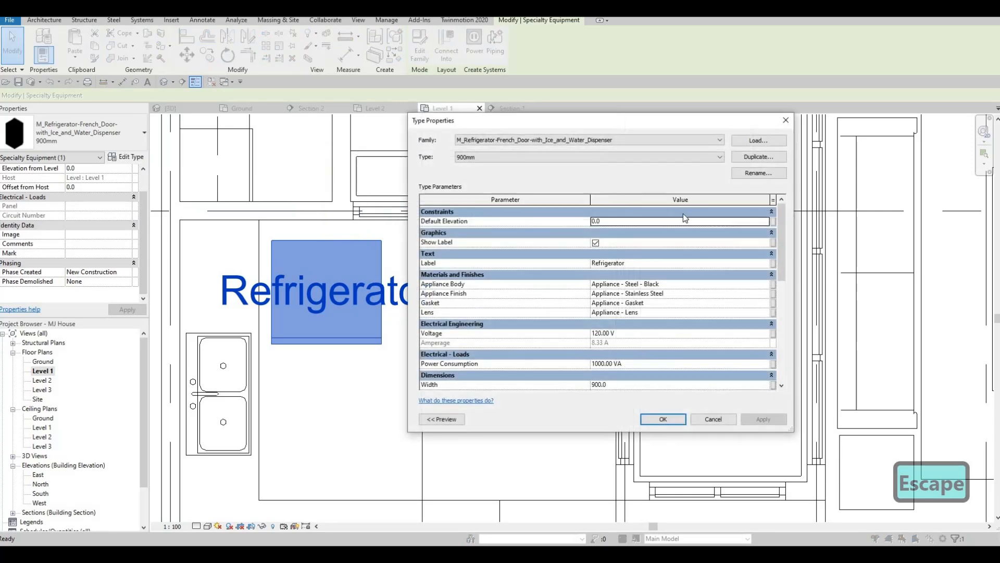
click(751, 157)
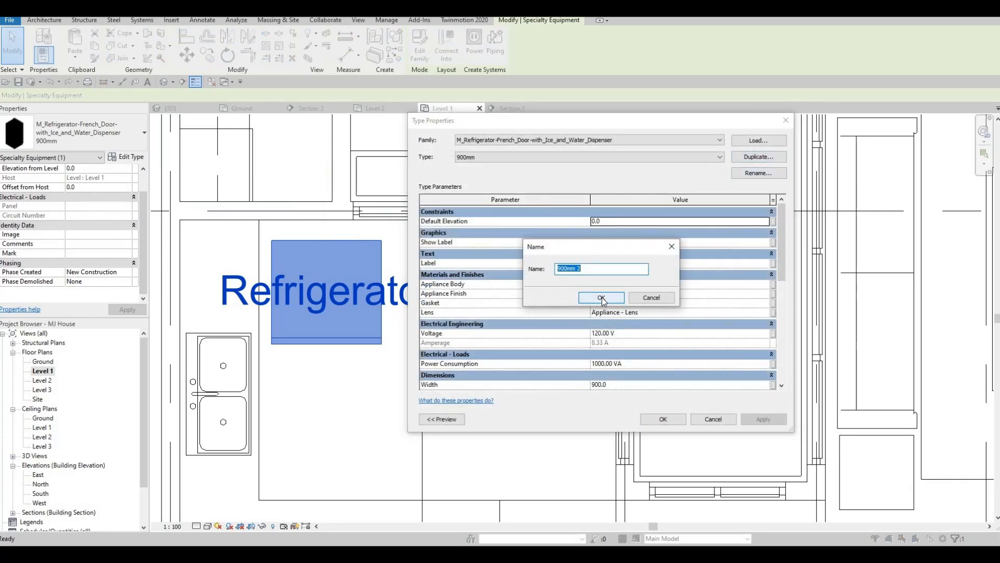
key(Return)
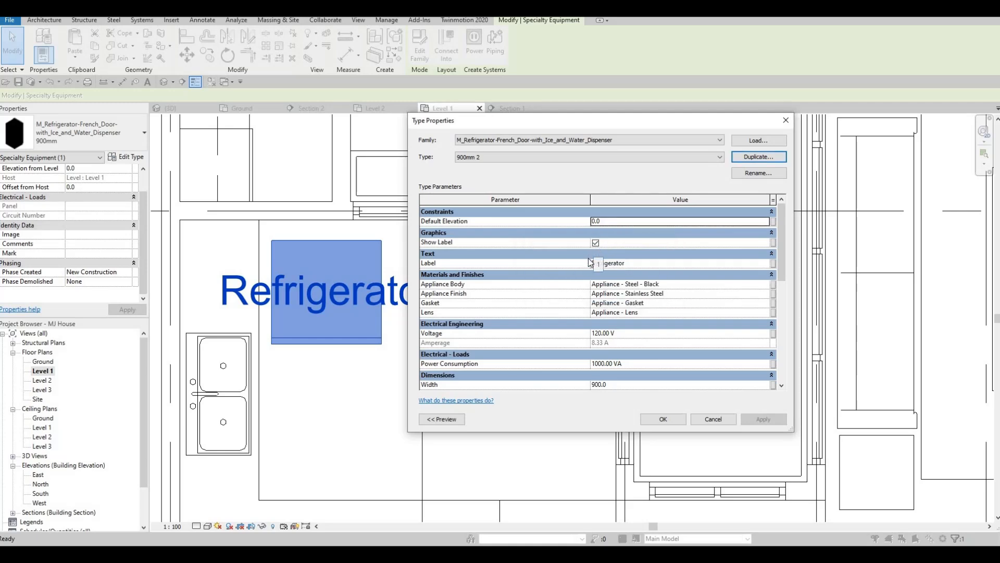
Turn off the type's Show Label option and set its Wall Offset to 0
click(595, 243)
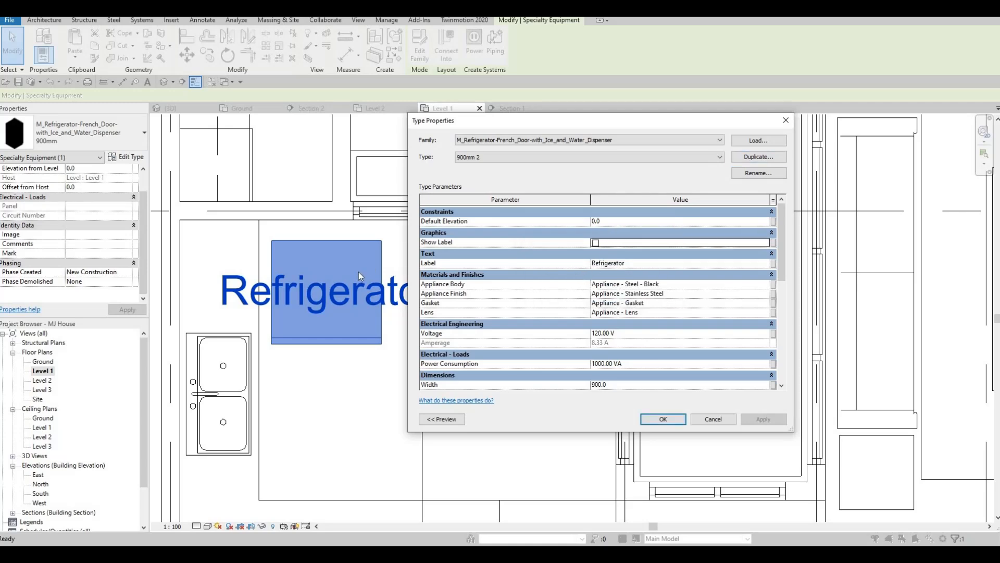
scroll(602, 254, down, 2)
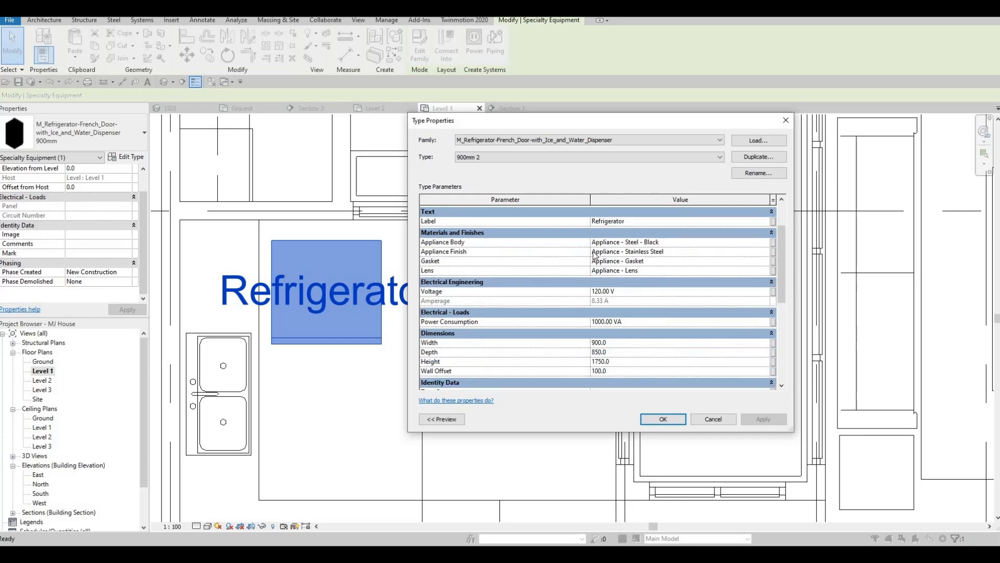
scroll(596, 253, up, 2)
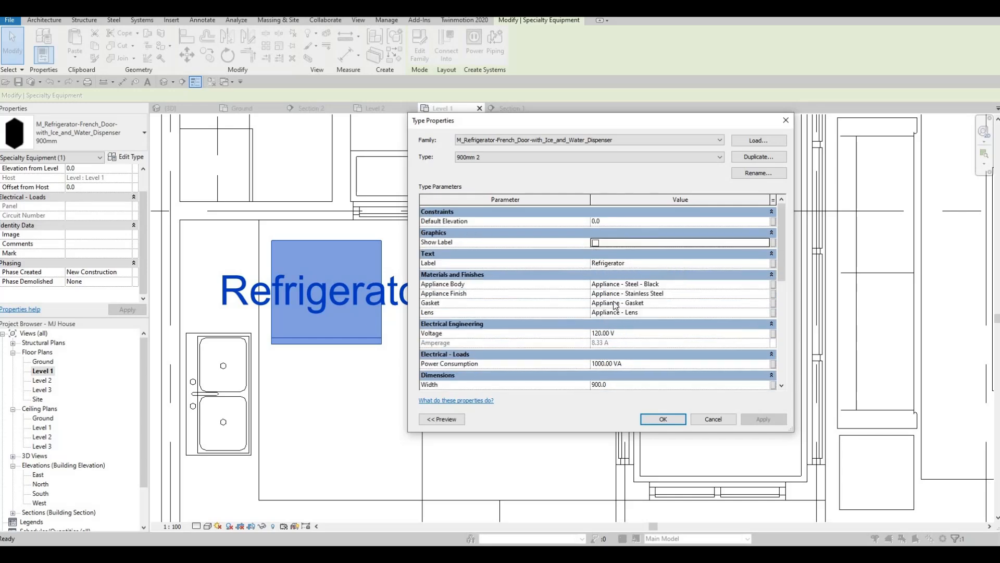
scroll(620, 335, down, 3)
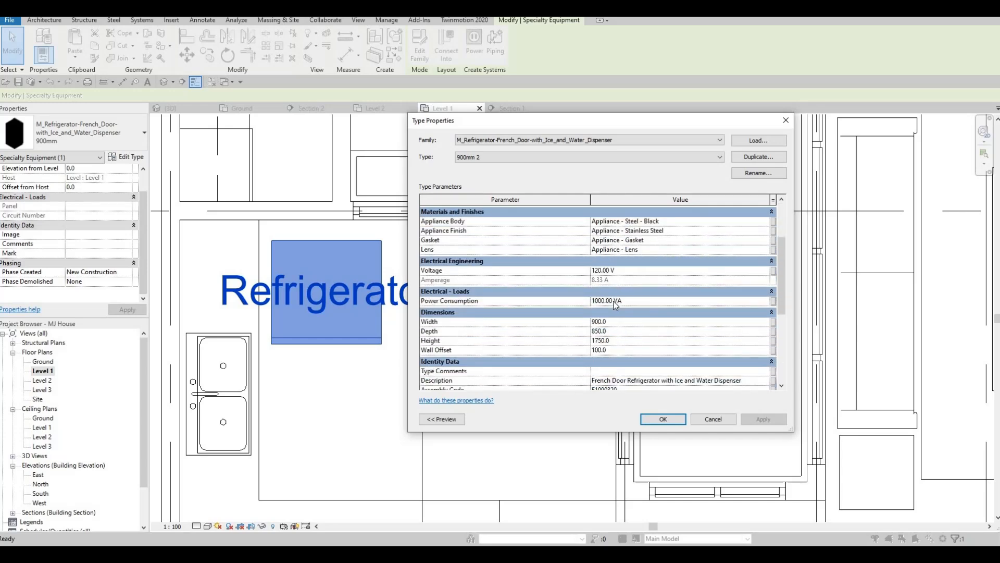
click(618, 350)
text(0)
key(Return)
Set the refrigerator type's width to 650 and depth to 700, and accept the type properties
drag(608, 322, 546, 327)
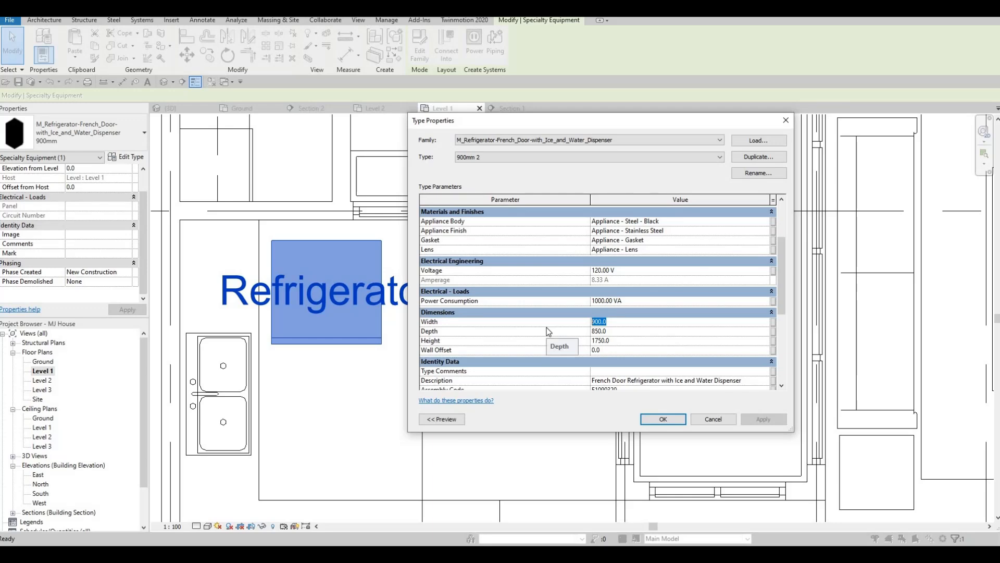
text(60)
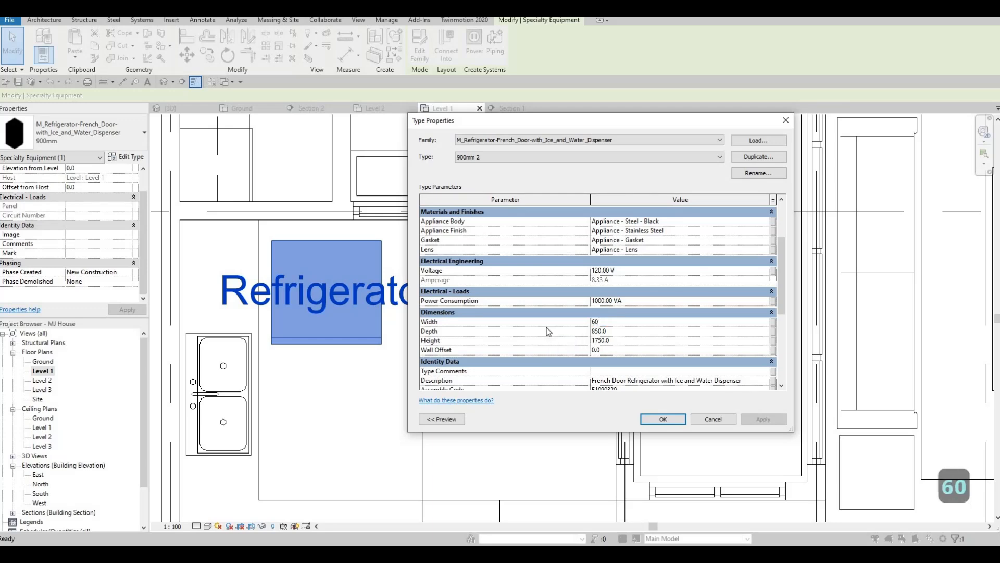
key(BackSpace)
text(50)
key(Return)
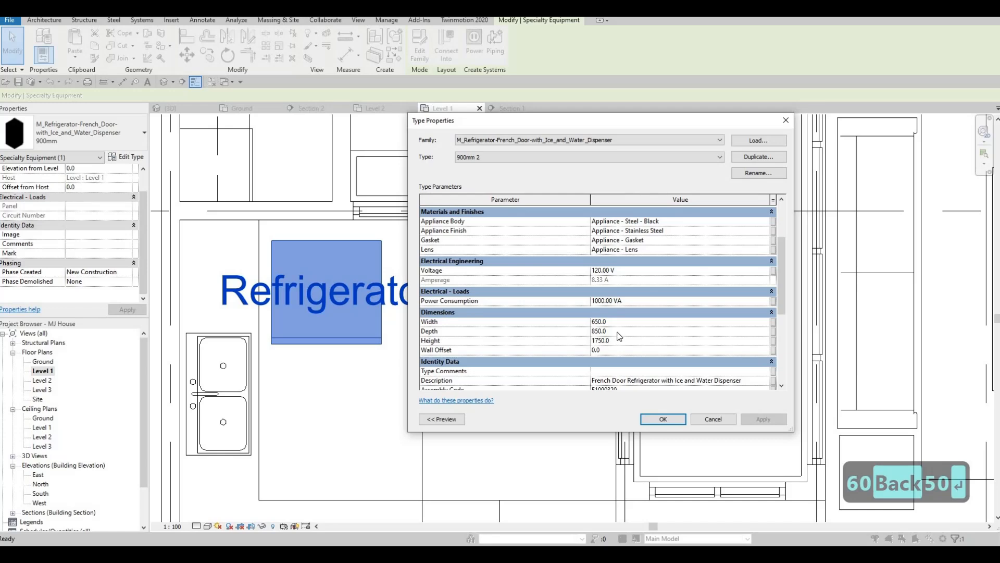
click(618, 331)
text(70)
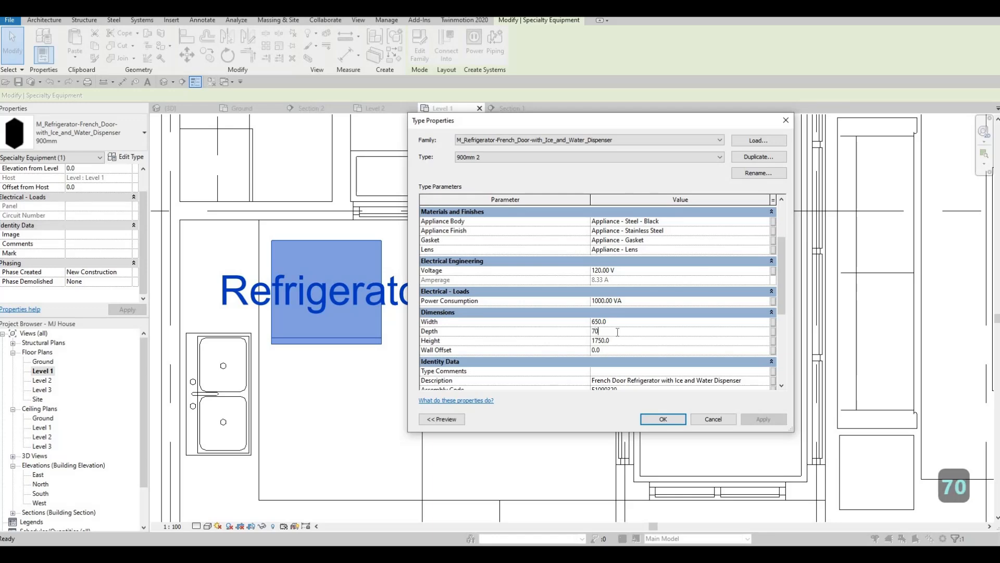
text(0)
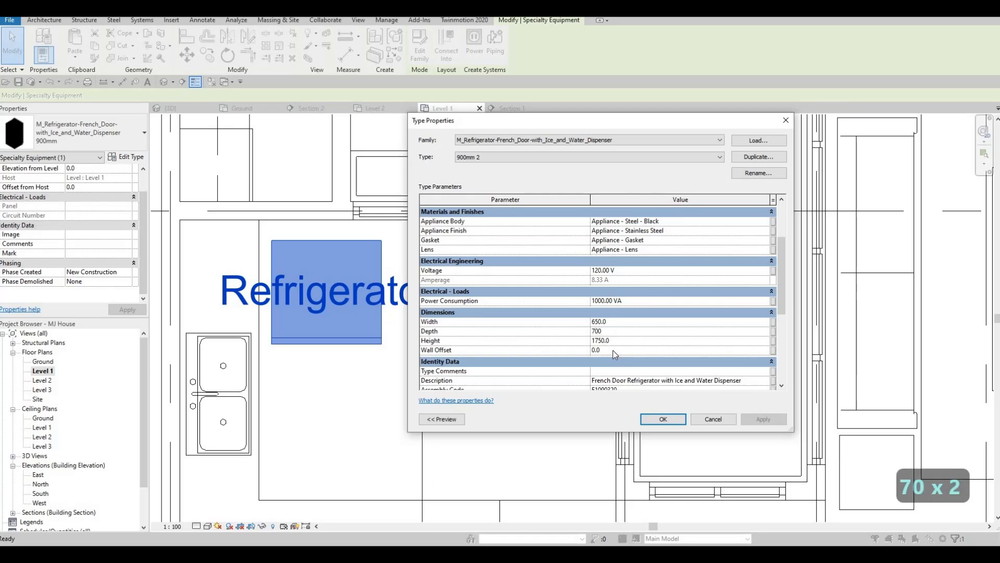
click(663, 420)
Move the refrigerator left so it sits against the wall next to the counter
key(Escape)
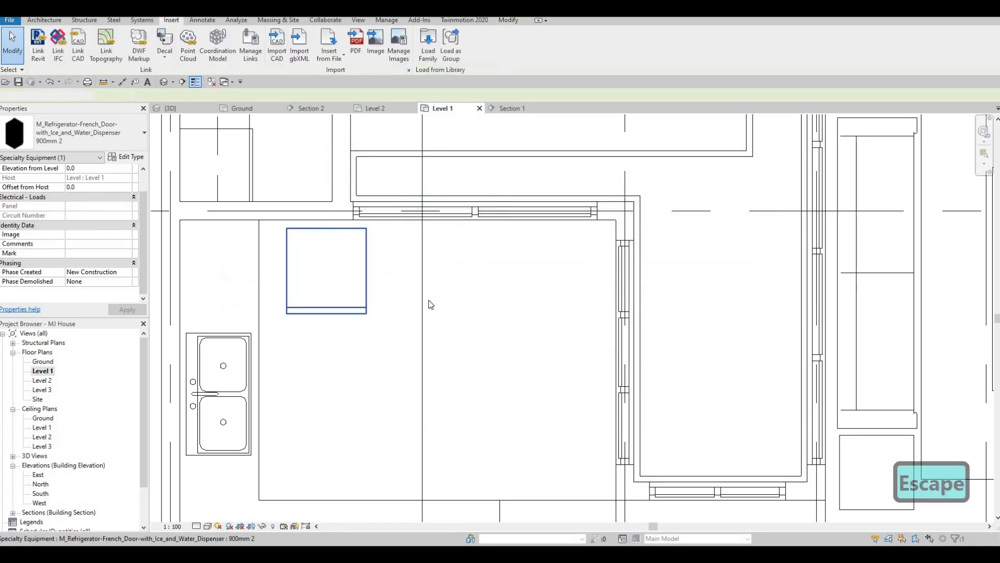
key(Escape)
click(407, 281)
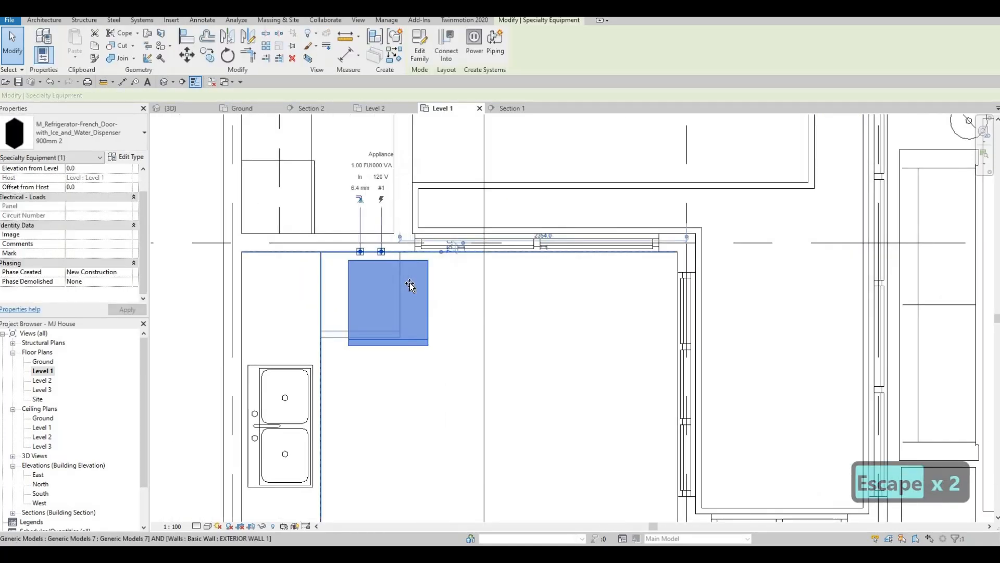
drag(409, 282, 389, 275)
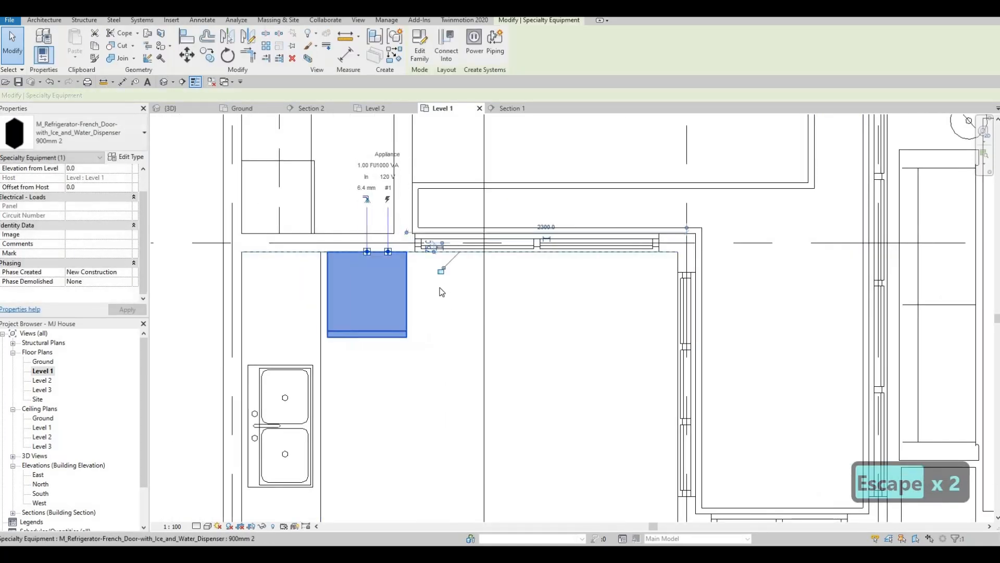
Nudge the refrigerator slightly to the right so it sits tight against the wall beside the counter
middle_drag(416, 295, 443, 294)
key(Escape)
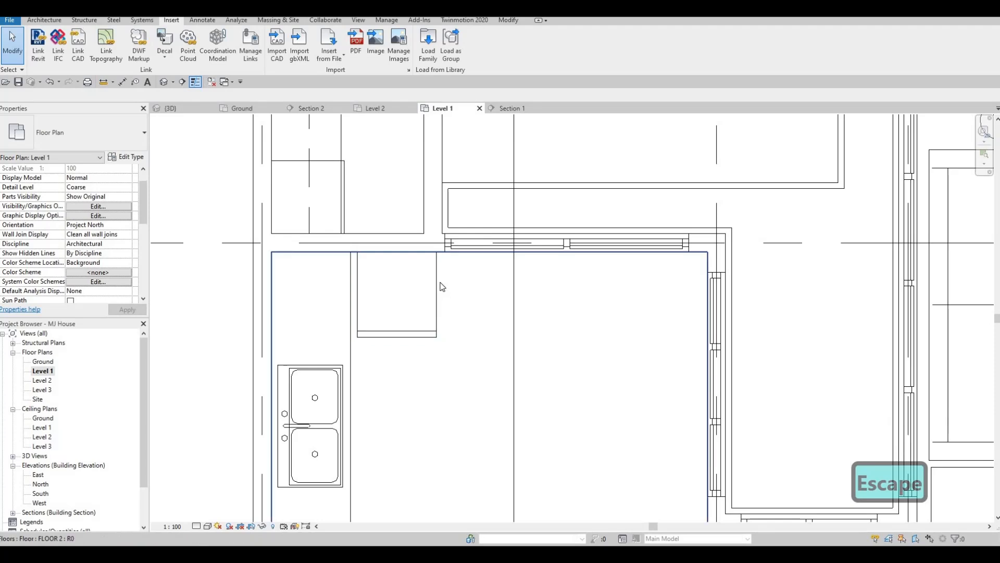
click(440, 254)
scroll(441, 254, up, 2)
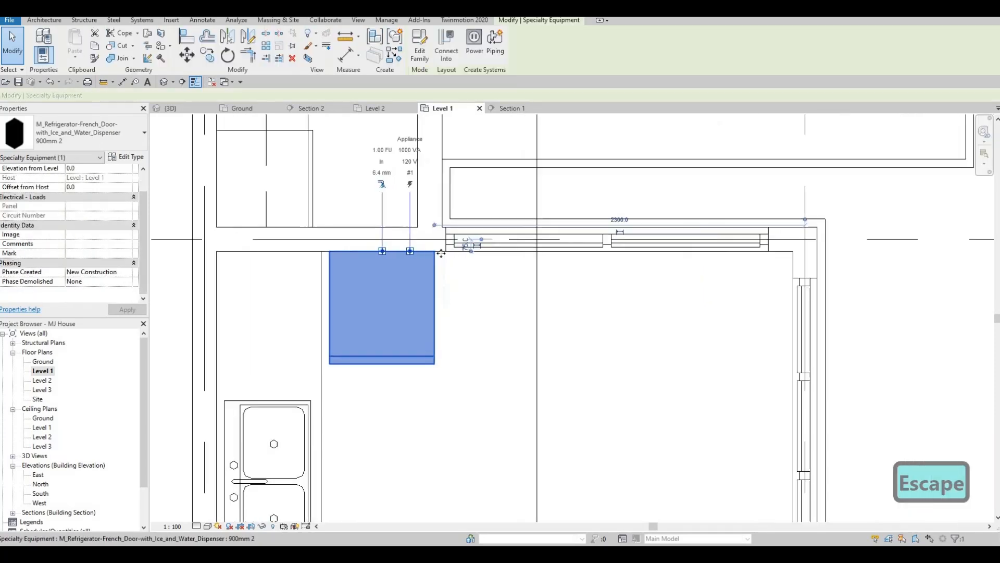
key(Right)
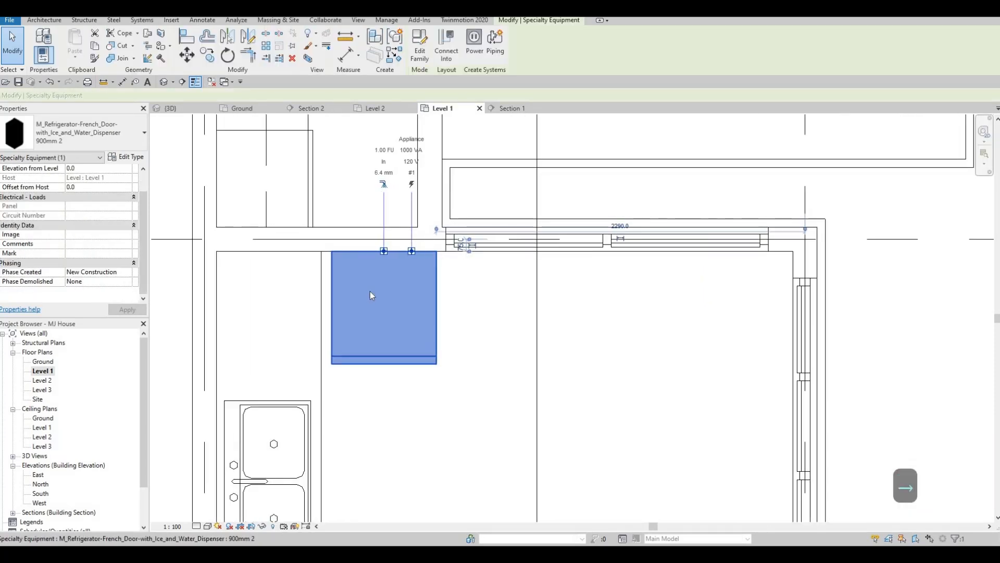
key(Escape)
scroll(377, 280, down, 4)
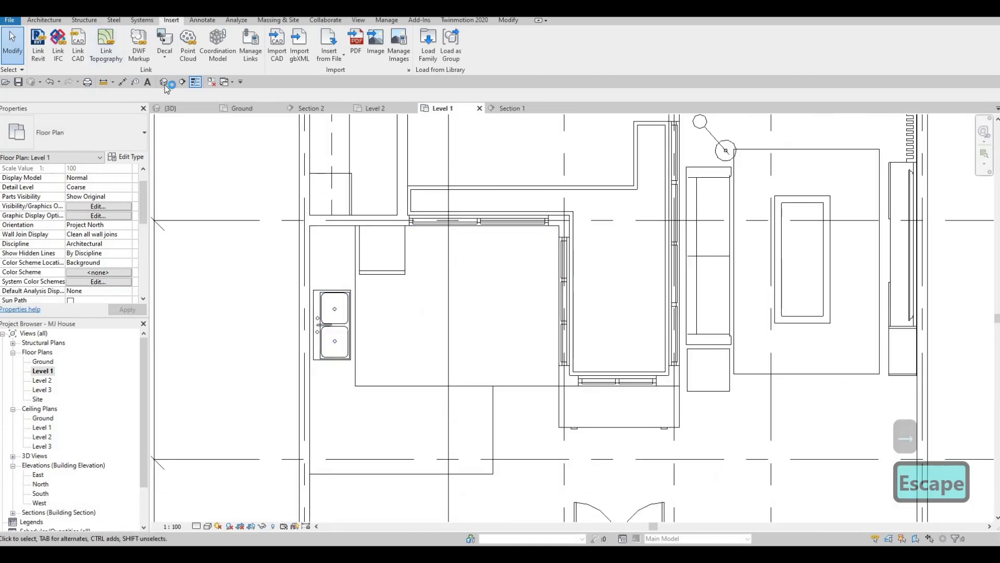
Draw a horizontal section line across the kitchen through the counter, sink and refrigerator
click(183, 82)
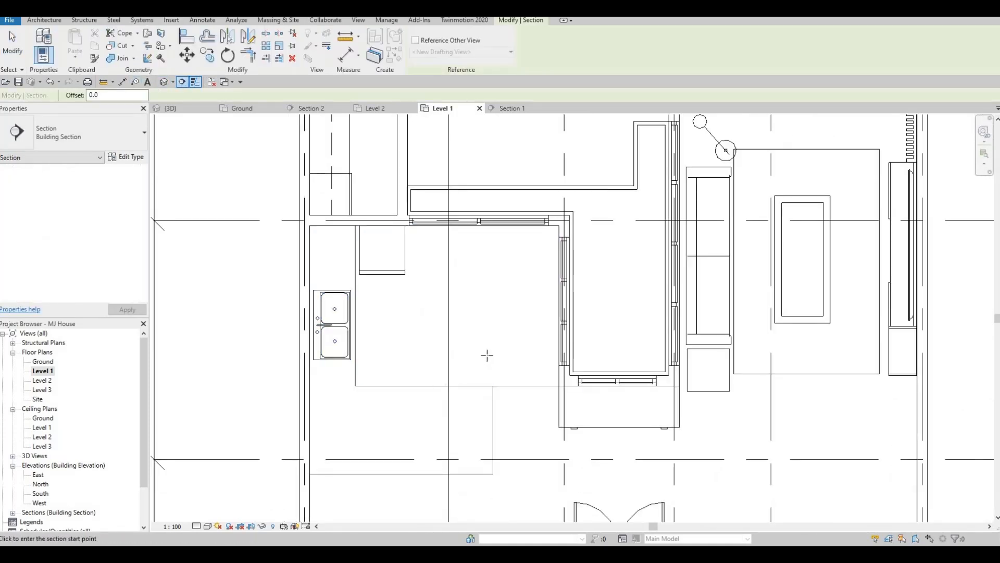
click(465, 323)
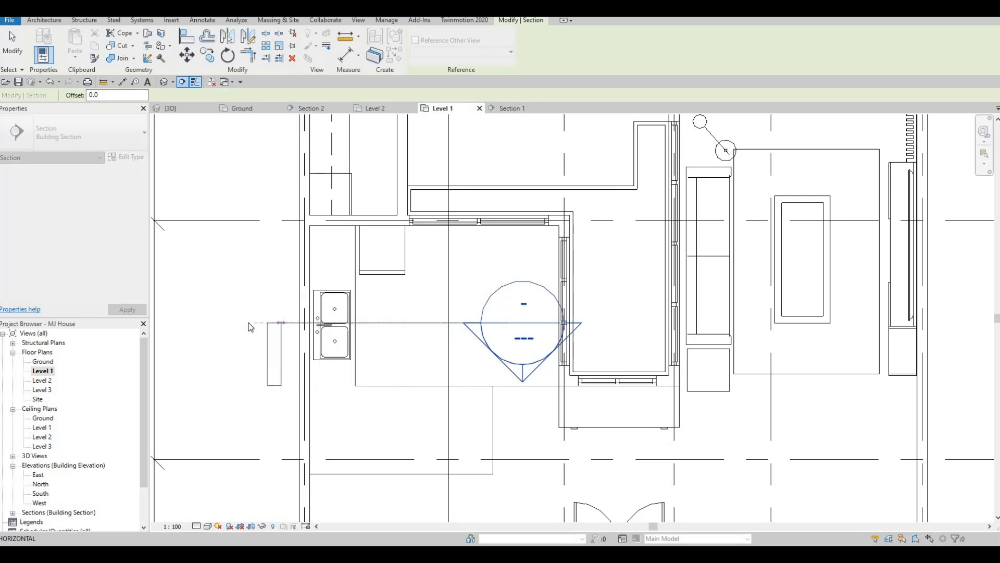
click(247, 322)
key(Escape)
key(Escape)
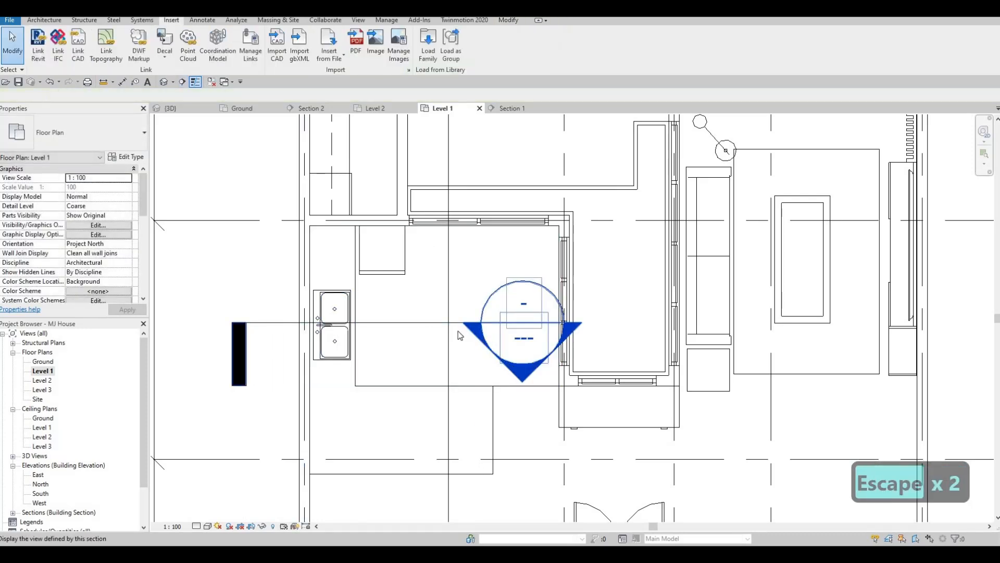
Open the new kitchen section view and delete the refrigerator from it
click(440, 330)
scroll(438, 325, down, 3)
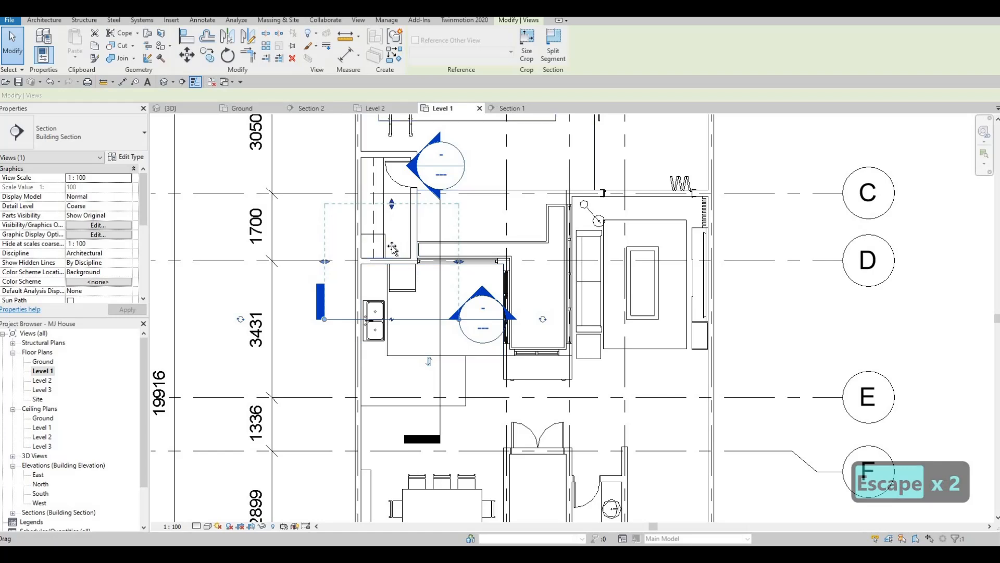
key(Escape)
key(Escape)
double_click(481, 295)
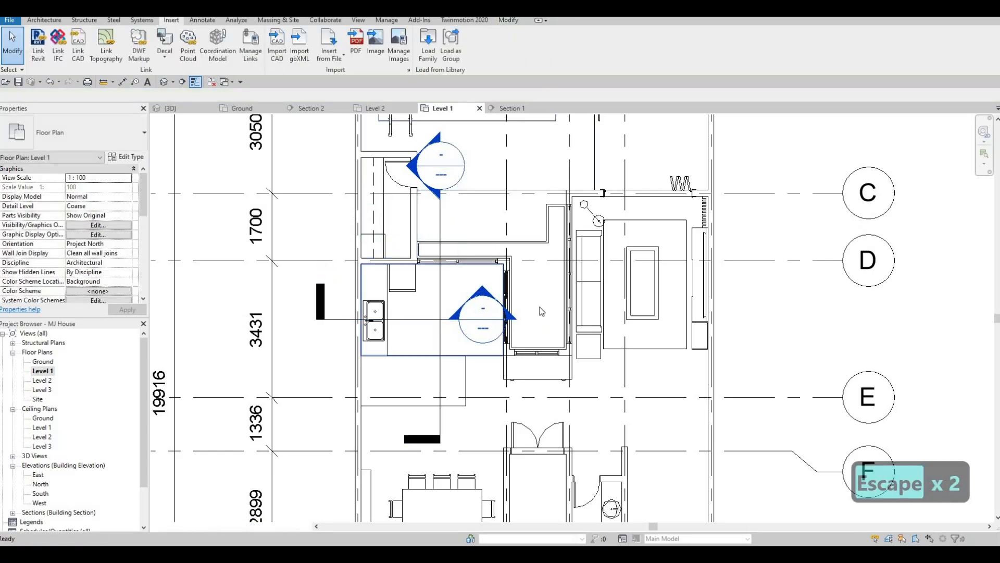
scroll(489, 324, up, 5)
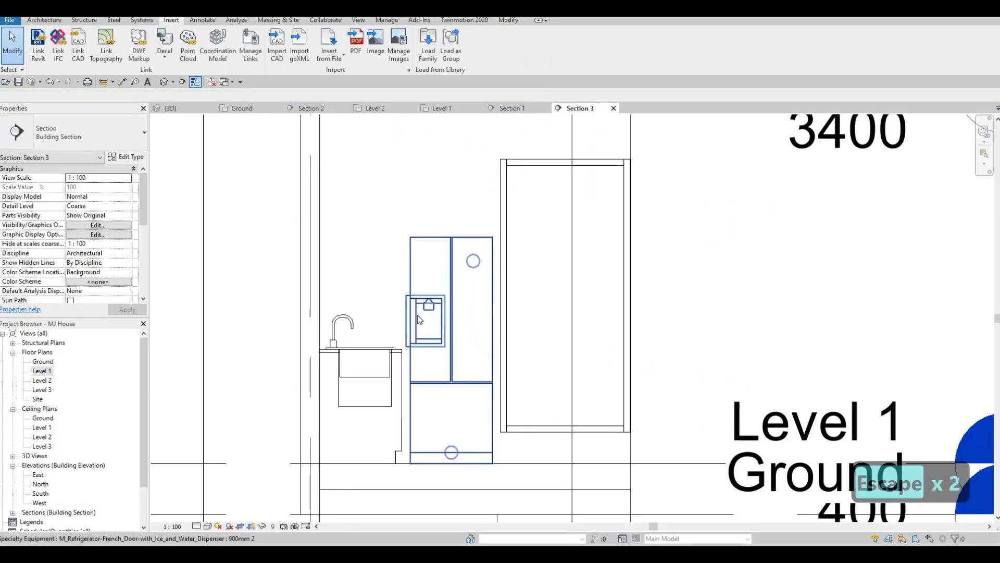
key(Escape)
click(369, 254)
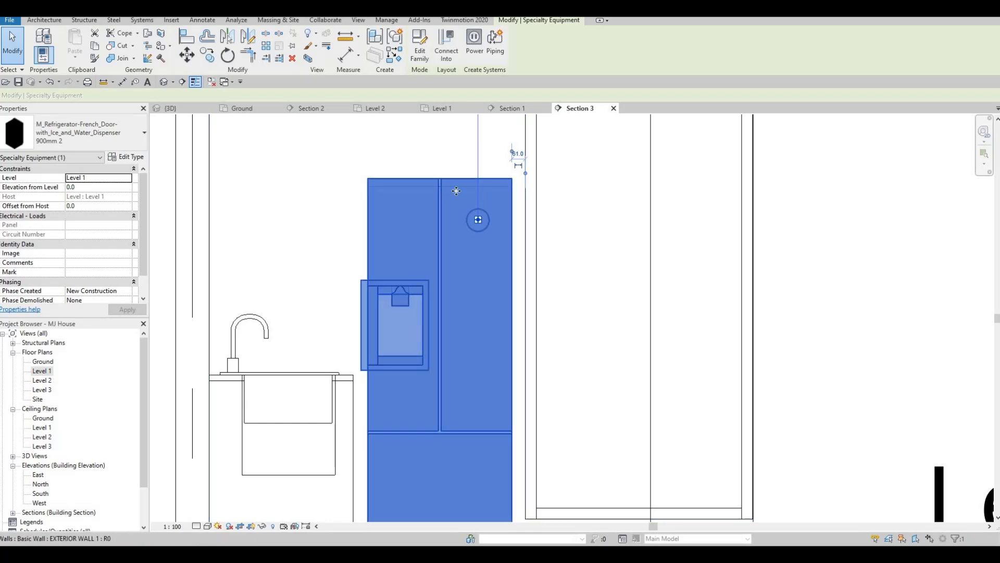
key(Escape)
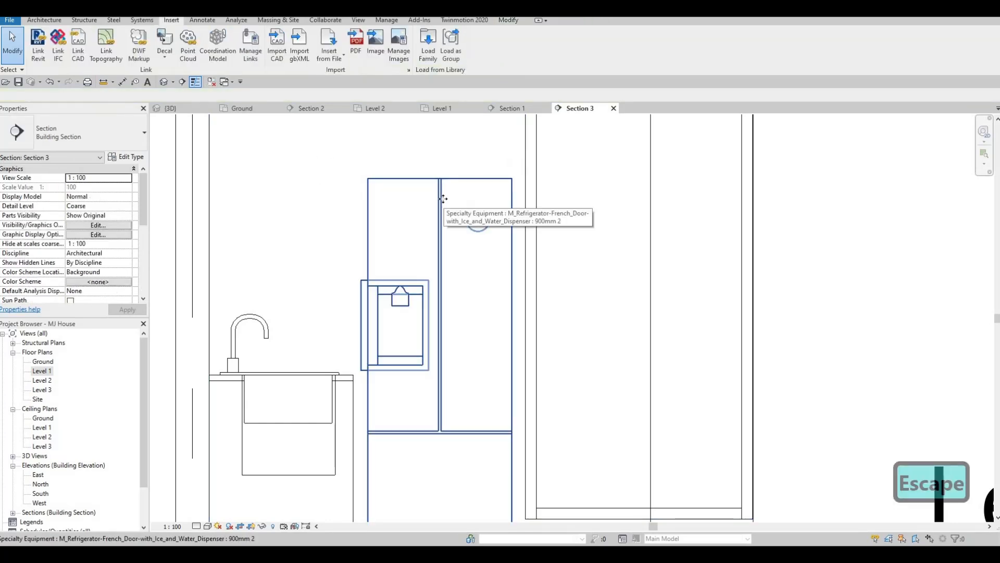
click(444, 202)
key(Delete)
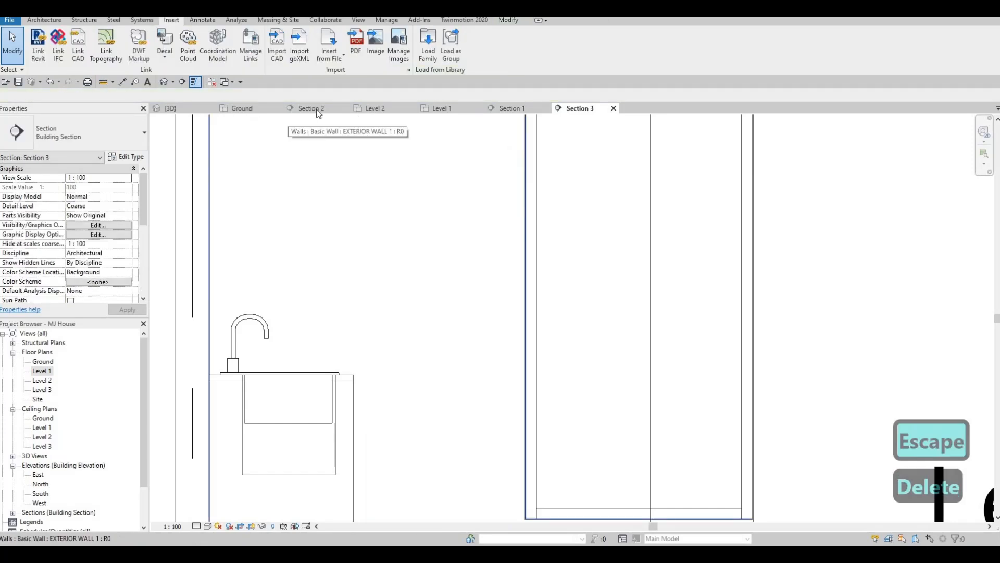
Back on Level 1, select the L-shaped counter and sink together and nudge them slightly down, away from the top wall
click(441, 107)
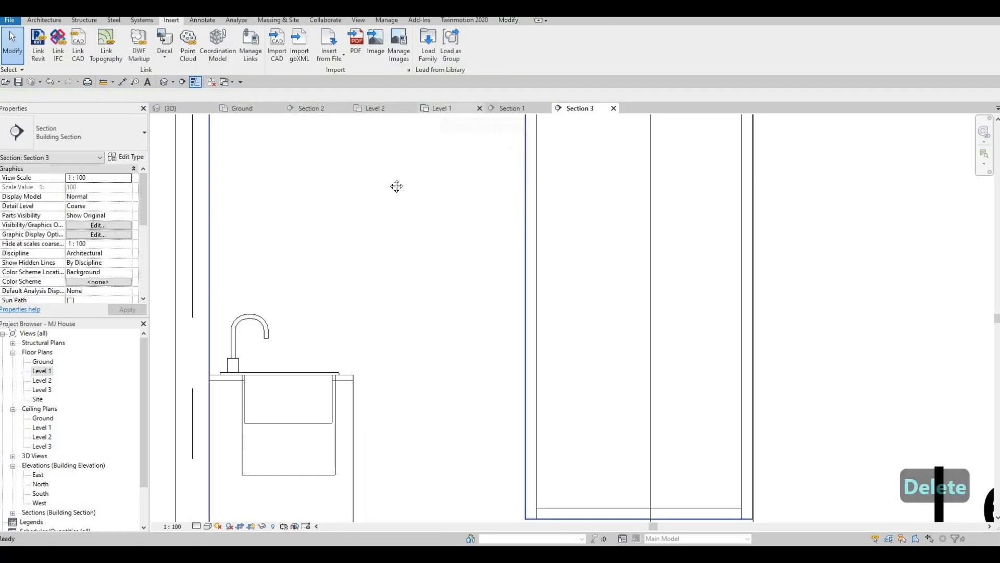
key(Escape)
middle_drag(395, 223, 379, 177)
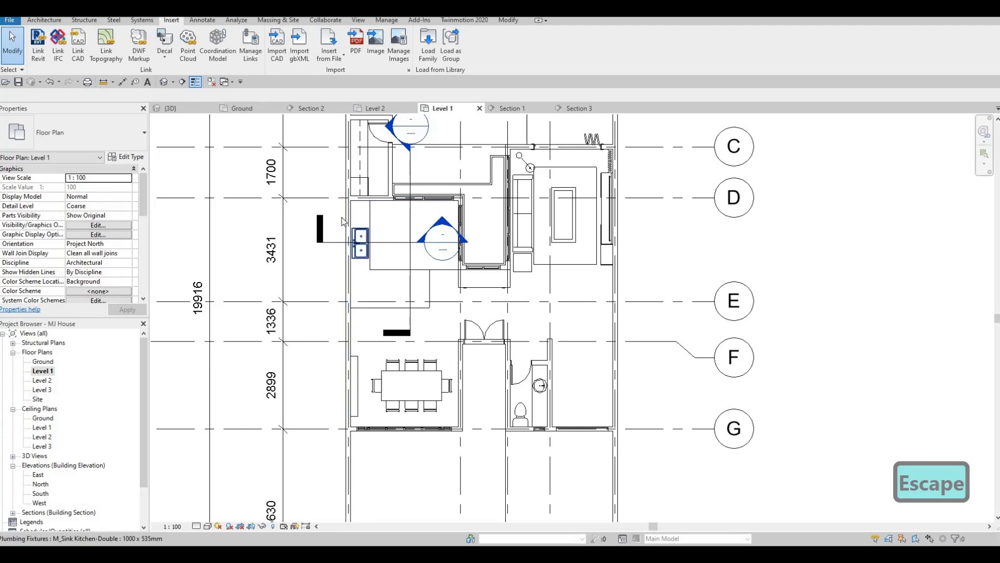
key(Escape)
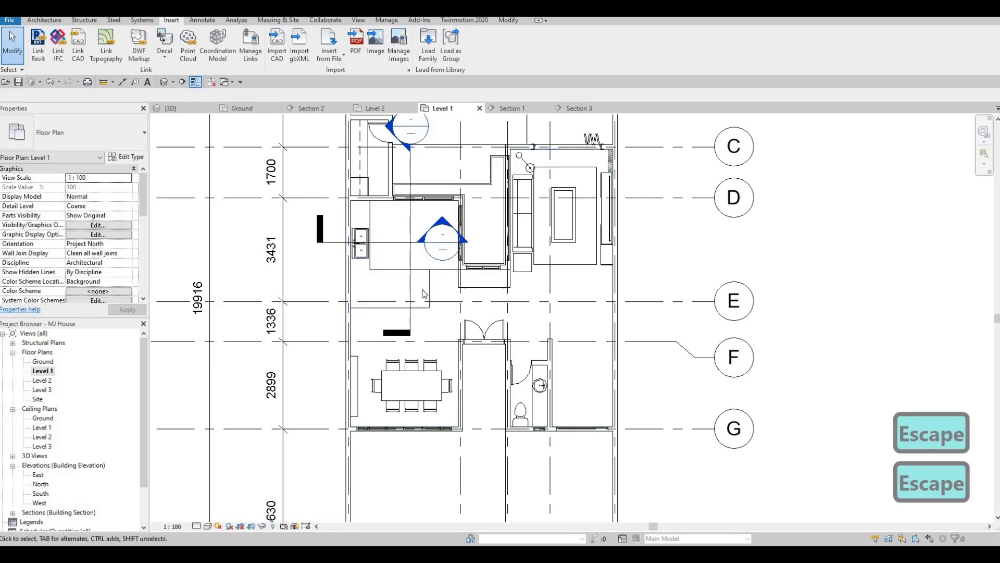
drag(324, 191, 438, 313)
scroll(387, 181, up, 5)
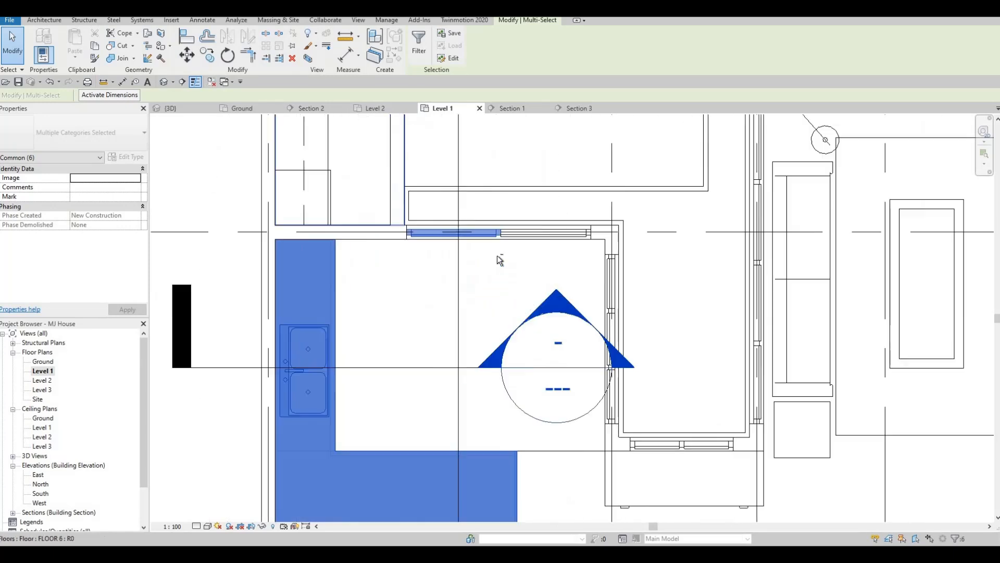
shift+drag(364, 174, 497, 258)
shift+drag(363, 171, 524, 272)
scroll(418, 241, down, 2)
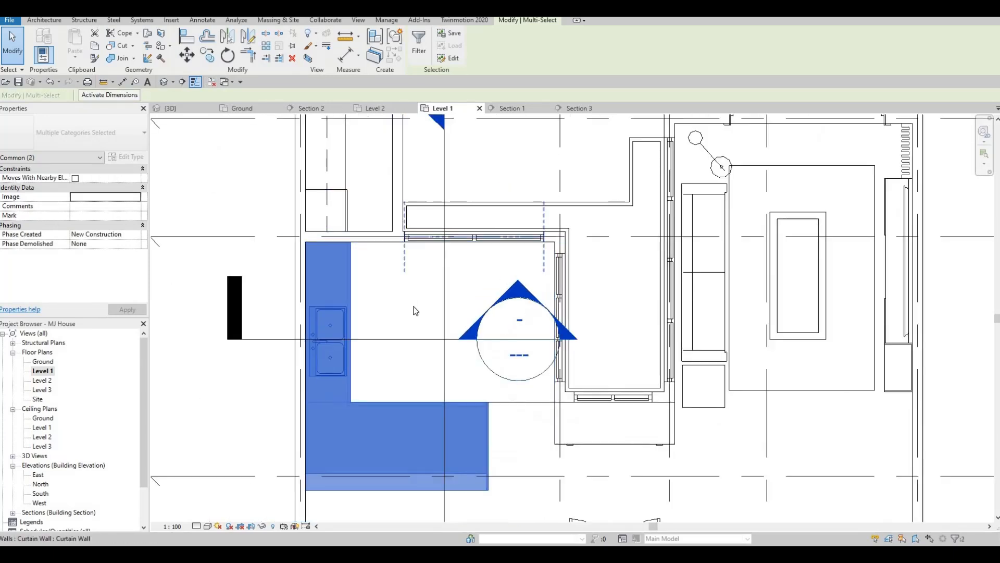
key(Down)
key(Down)
key(Down)
key(Down)
key(Down)
key(Down)
key(Down)
key(Down)
key(Down)
key(Down)
key(Down)
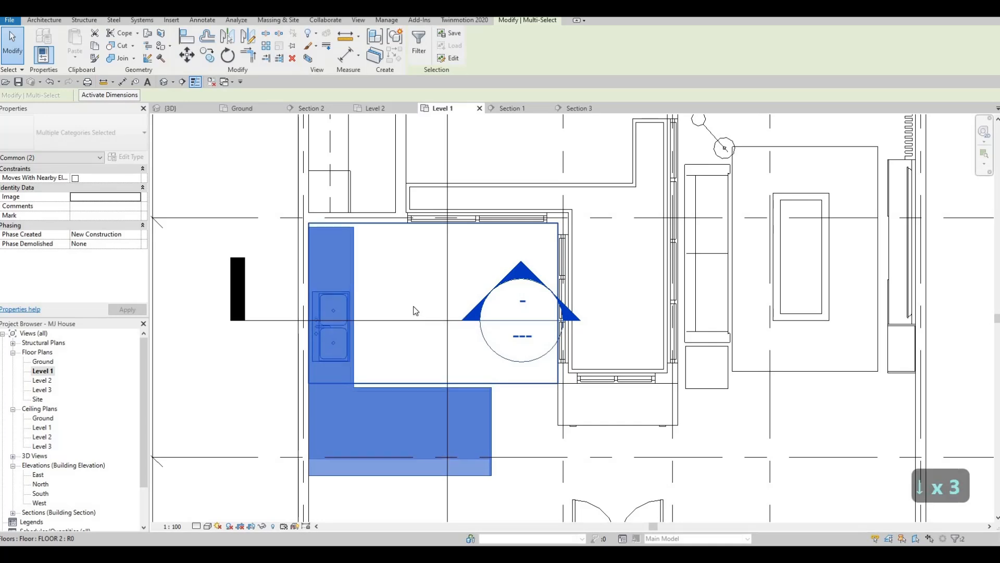
key(Down)
key(Down)
key(Down)
key(Down)
key(Down)
key(Down)
key(Down)
key(Down)
key(Down)
key(Down)
key(Down)
key(Down)
key(Down)
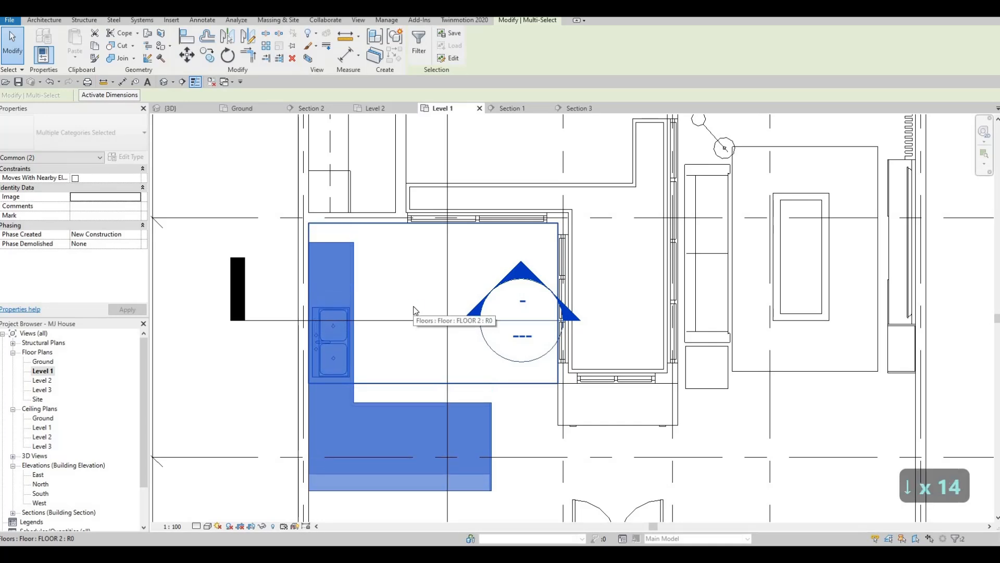
key(Down)
key(Down)
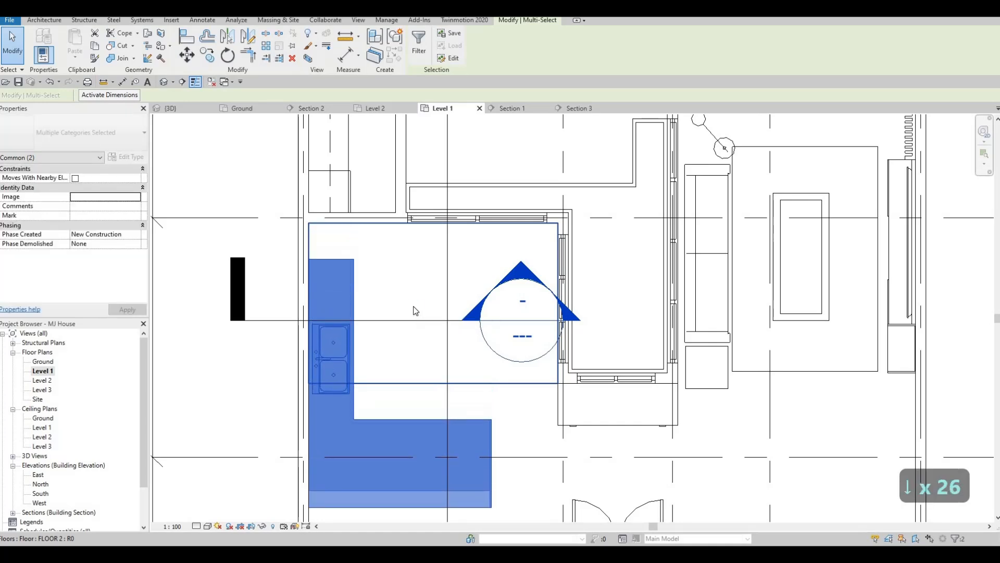
scroll(402, 264, down, 4)
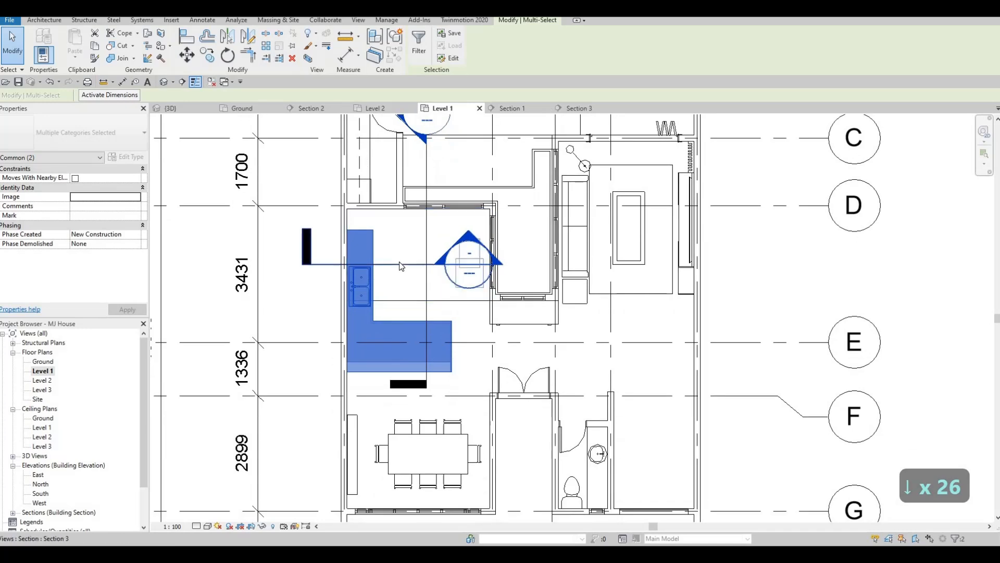
key(Up)
key(Up)
key(Up)
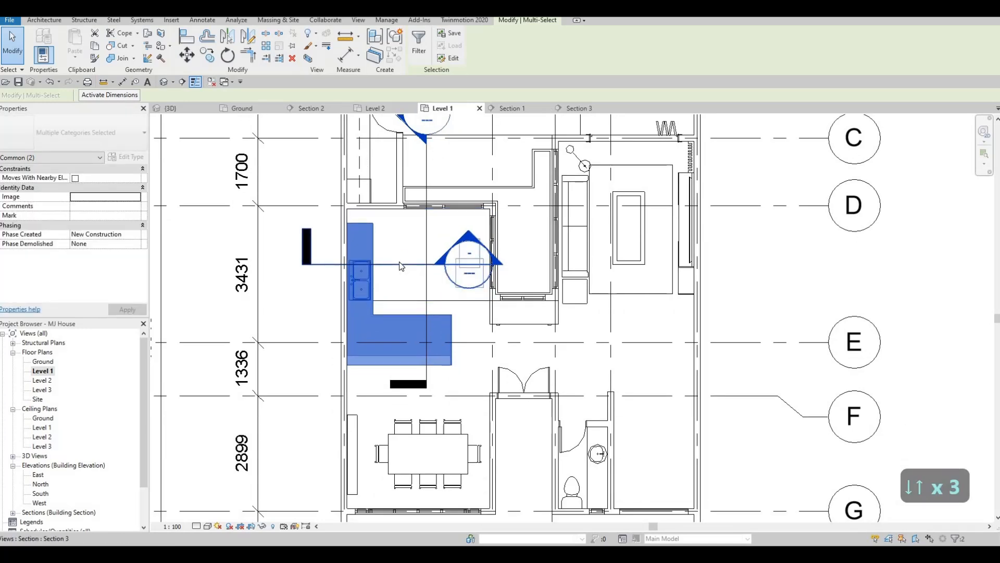
key(Up)
key(Up)
key(Escape)
key(Escape)
key(Escape)
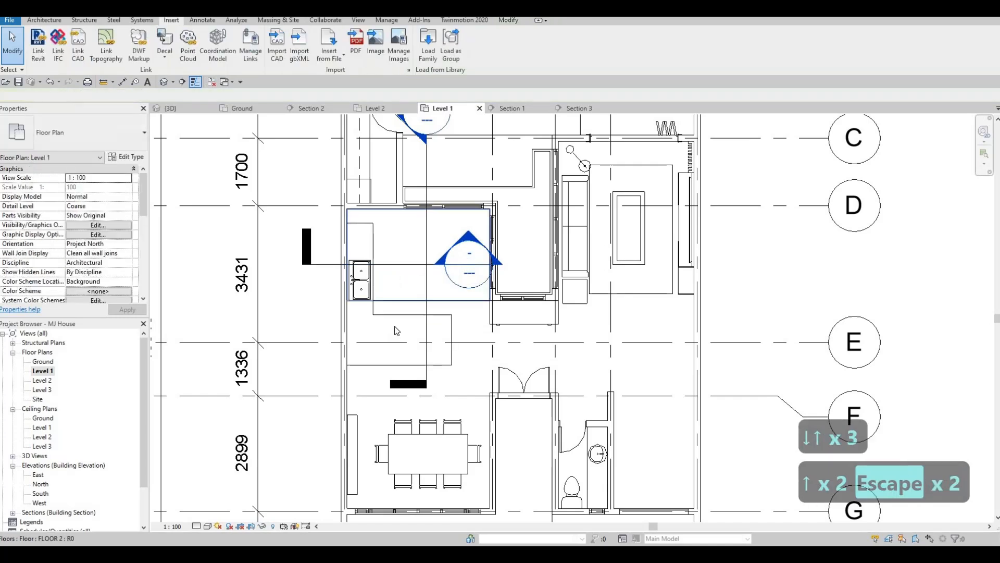
Pull the counter's top shape handle down to shorten the counter's upper end
click(363, 227)
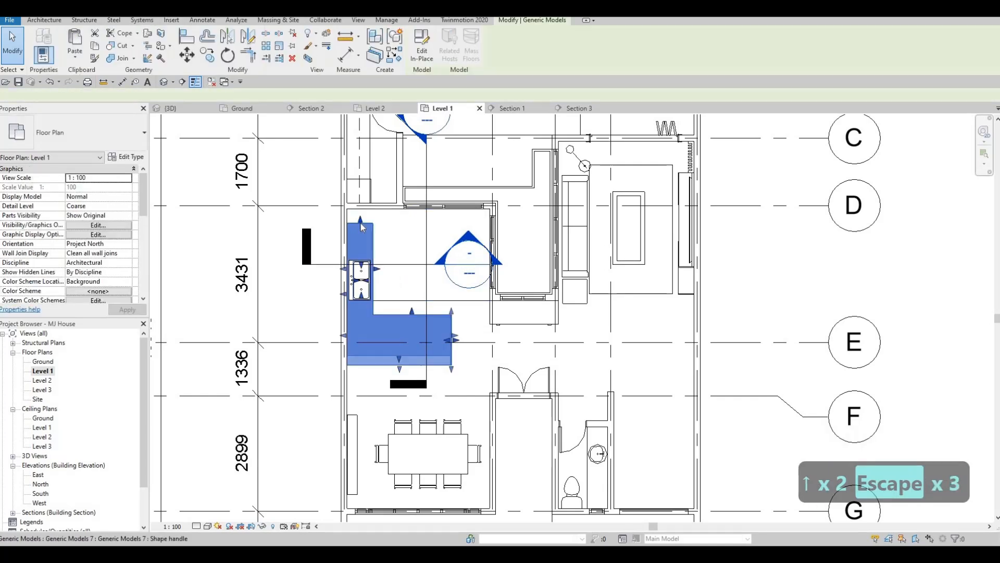
scroll(362, 235, up, 2)
mouse_move(360, 251)
mouse_down()
mouse_move(358, 273)
mouse_move(356, 265)
mouse_up()
scroll(358, 267, up, 3)
key(Escape)
scroll(360, 264, down, 2)
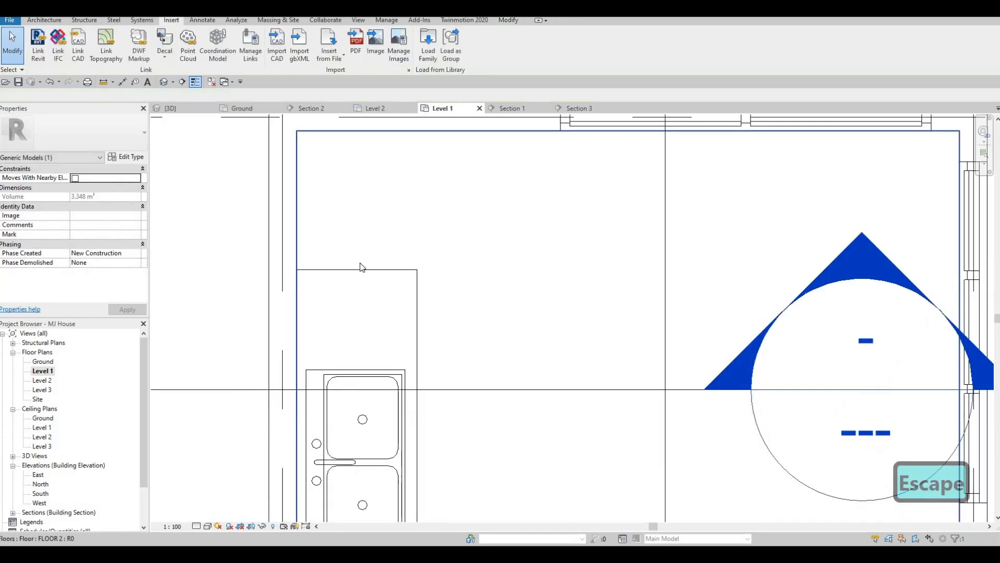
scroll(372, 262, up, 3)
scroll(375, 272, down, 7)
scroll(402, 294, down, 4)
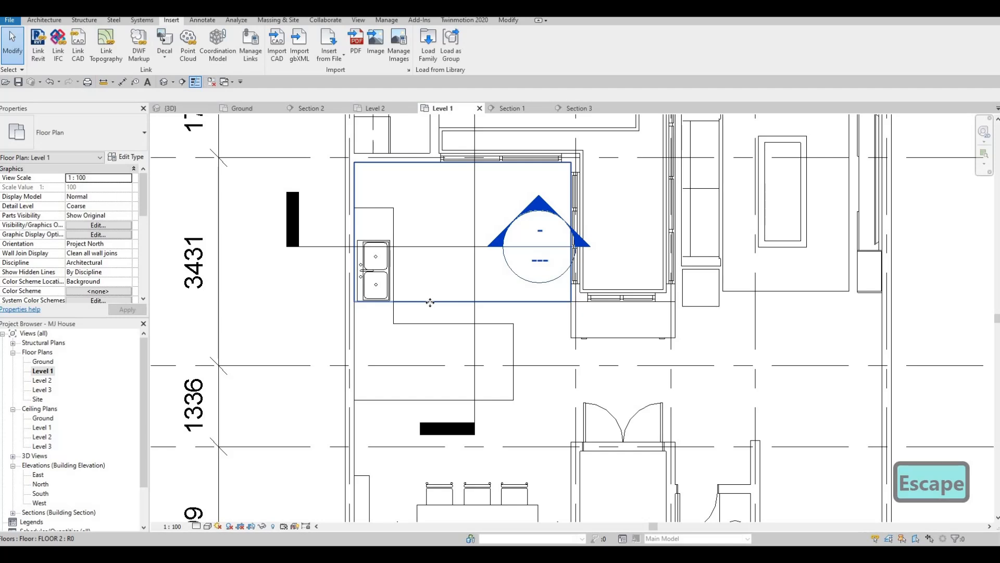
Edit the kitchen floor's boundary, moving its bottom edge down to the counter, and finish the edit
click(428, 248)
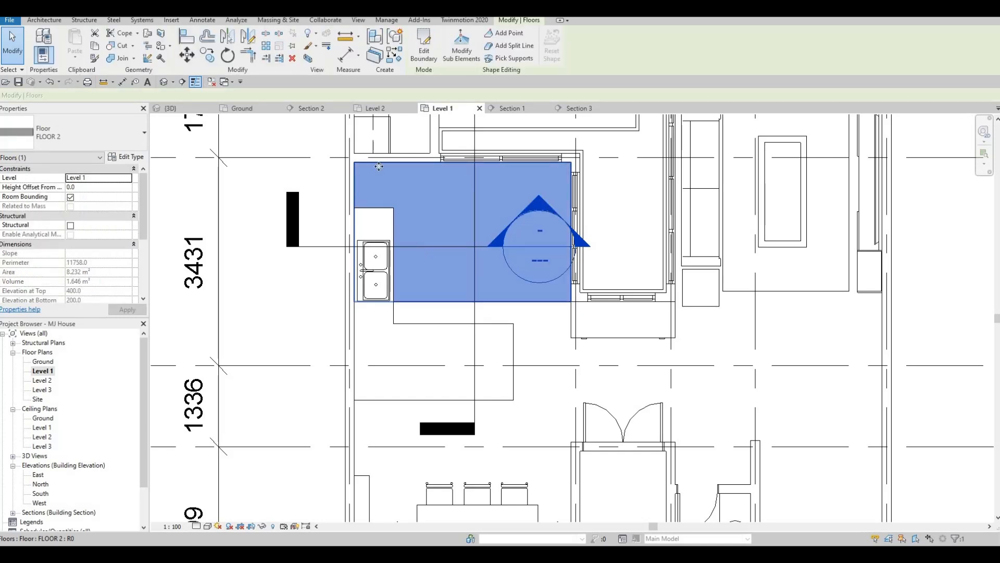
double_click(480, 302)
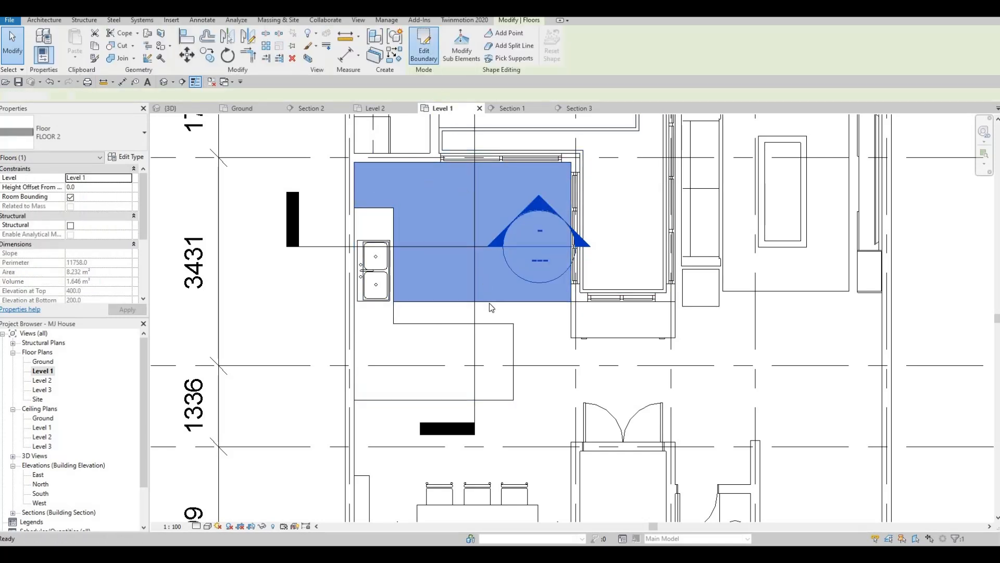
drag(480, 302, 480, 324)
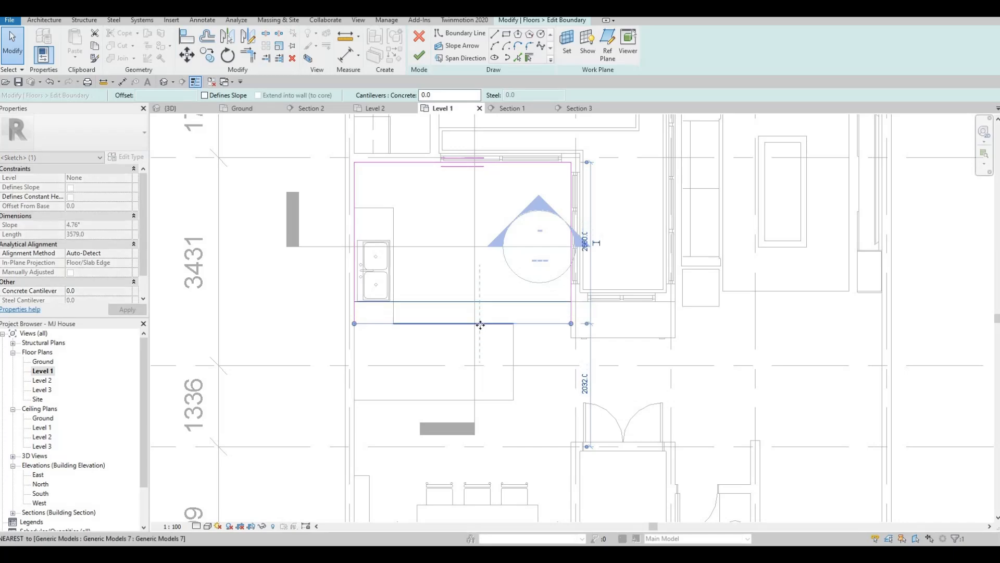
click(420, 54)
key(Escape)
key(Escape)
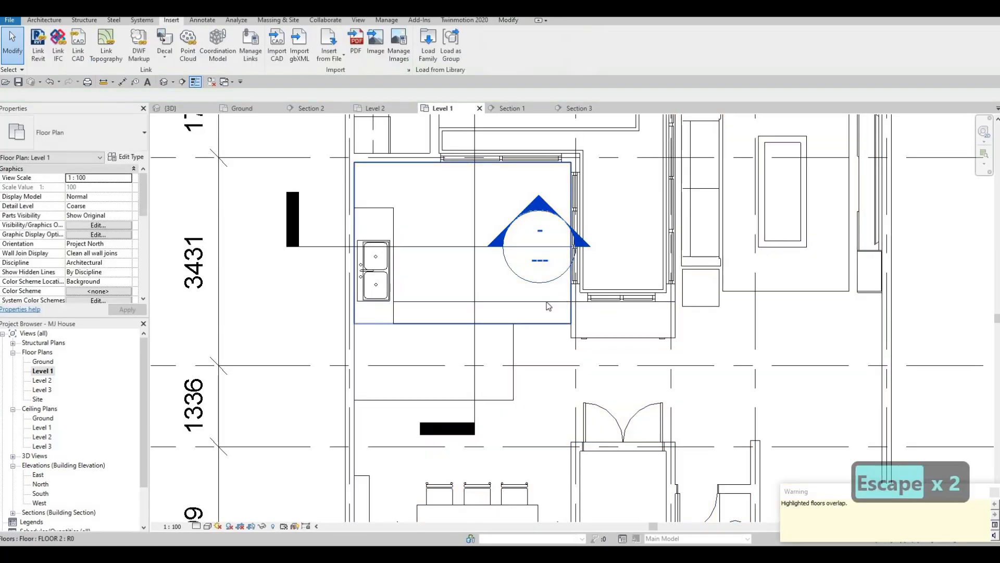
Select the main Level 1 floor surrounding the counter and open its boundary for editing
key(Tab)
click(545, 306)
key(Escape)
key(Escape)
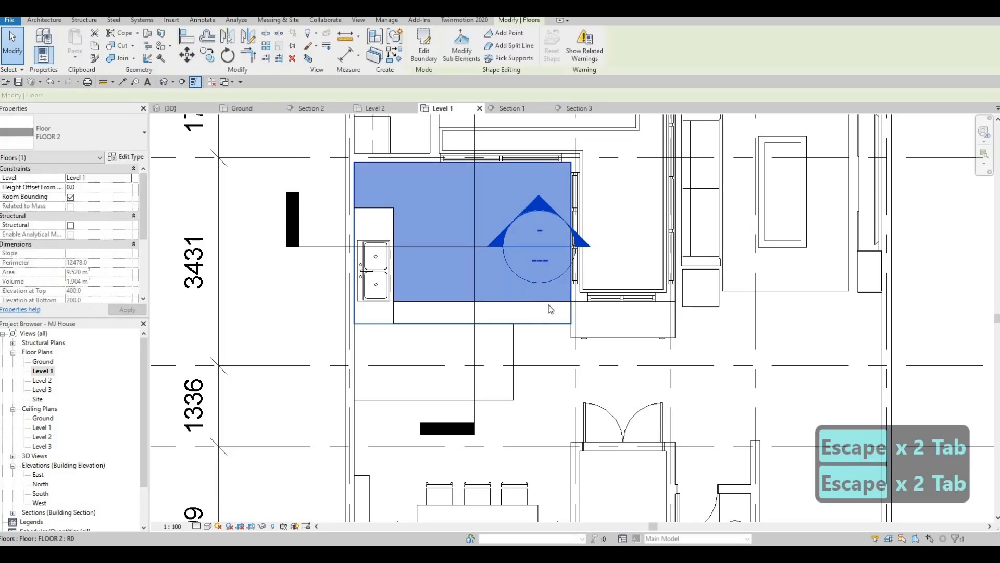
key(Escape)
key(Tab)
click(551, 306)
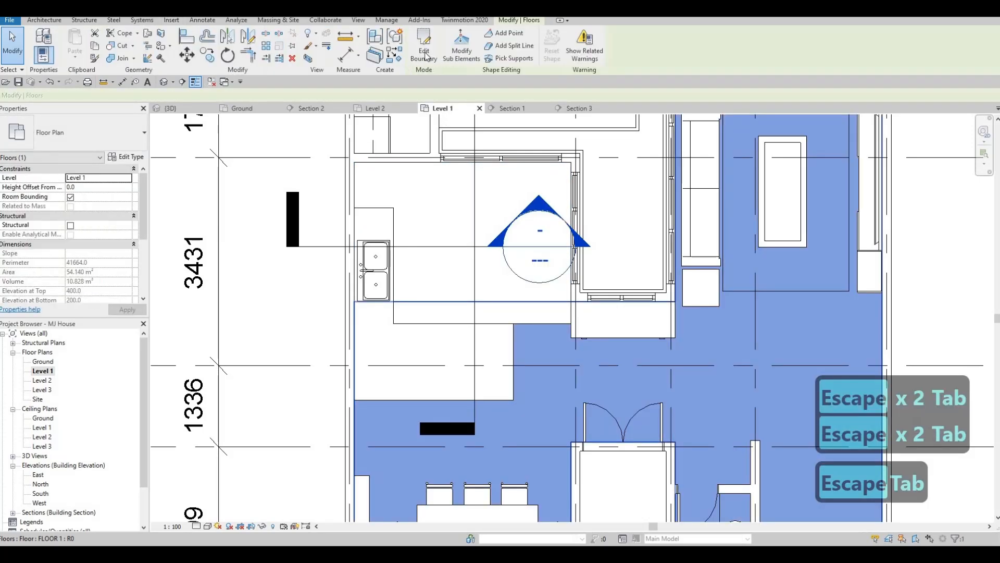
double_click(602, 331)
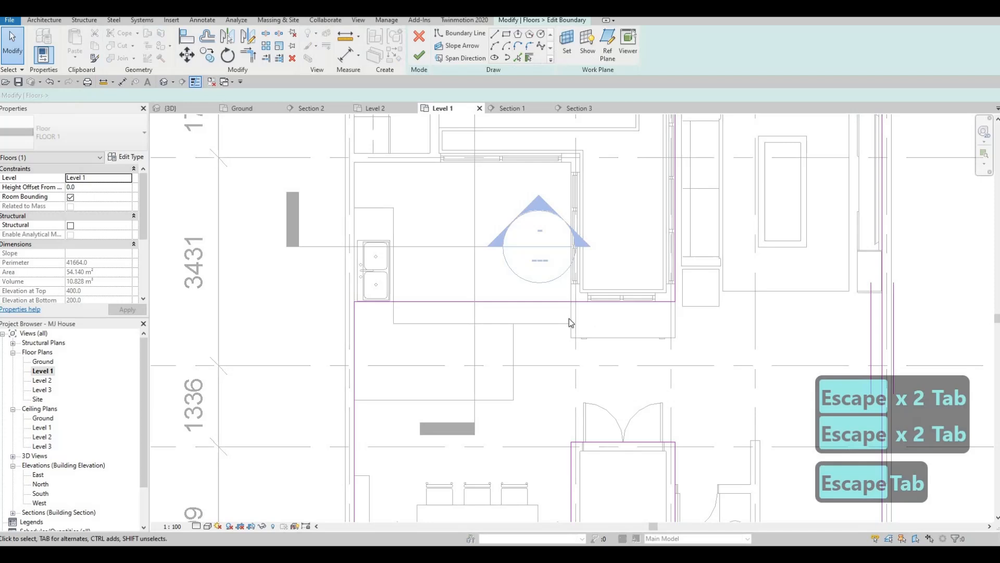
Draw a floor boundary line along the counter's lower edge, from its right corner to the left wall
click(507, 57)
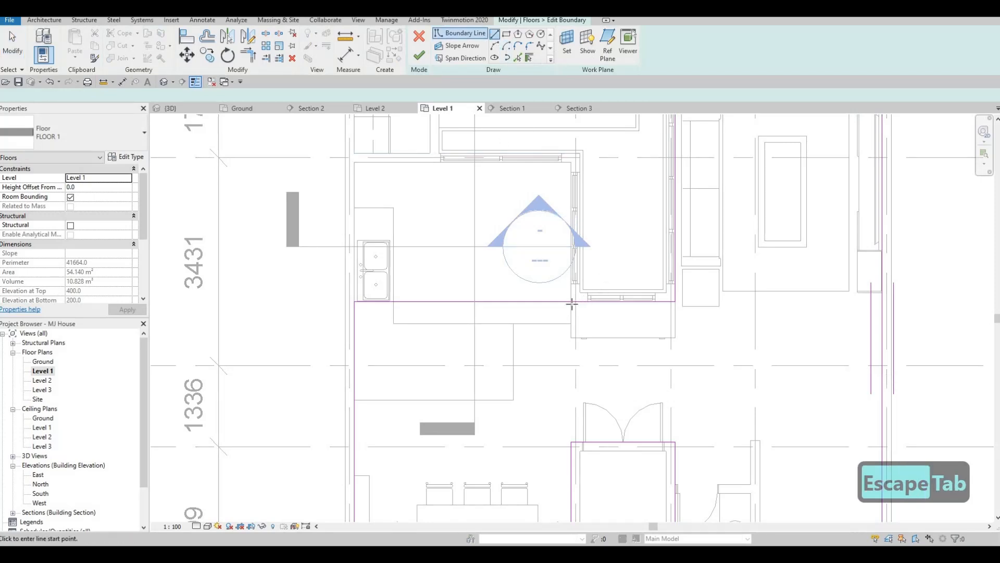
scroll(564, 307, up, 2)
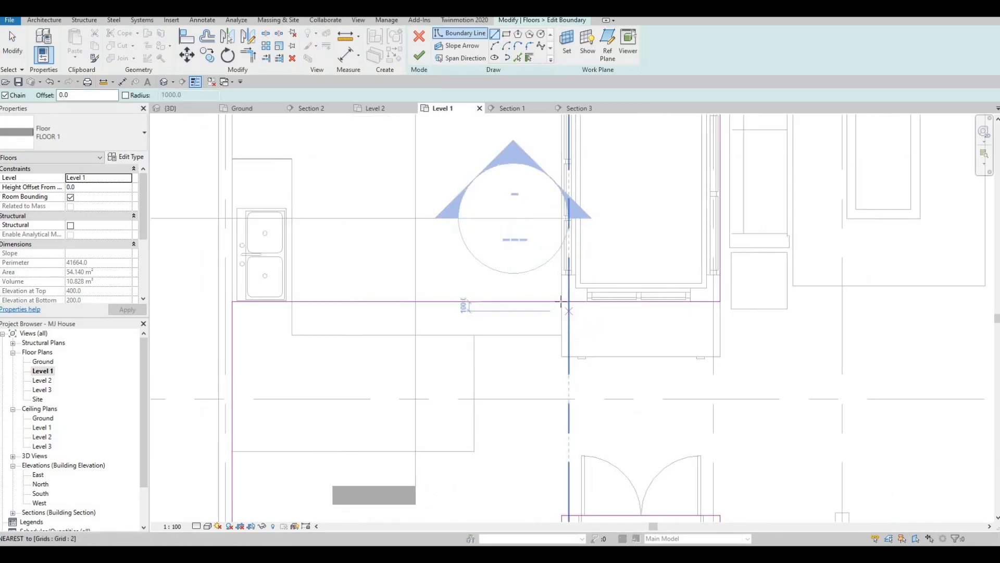
click(562, 327)
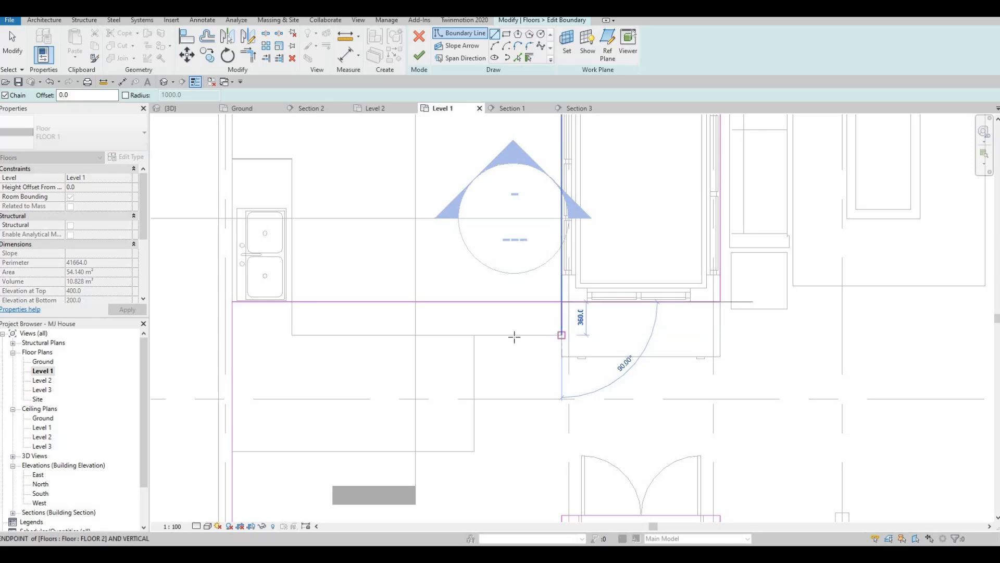
click(260, 336)
key(Escape)
key(Escape)
key(Escape)
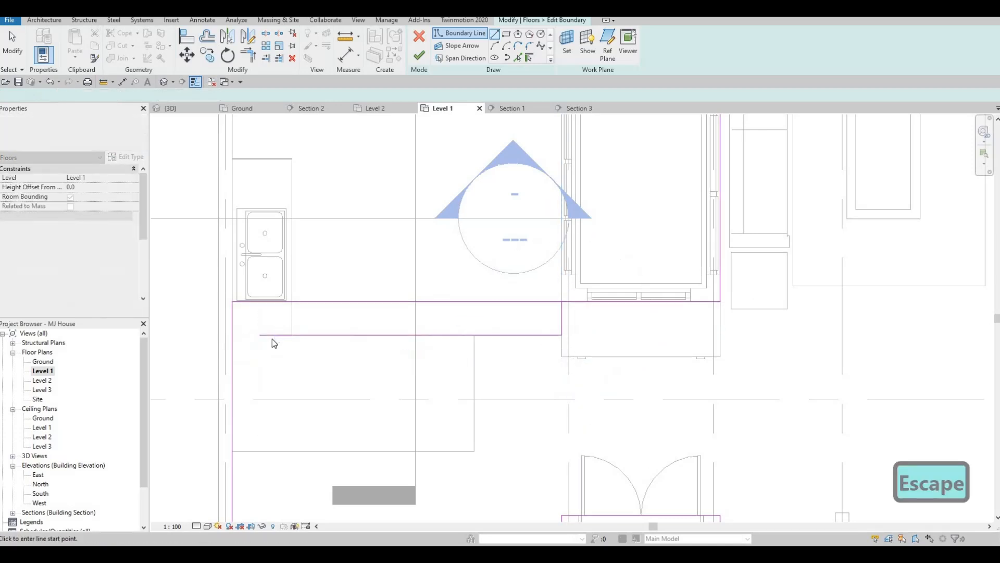
Trim the floor boundary lines to close the corners around the counter and finish the boundary edit
key(t)
key(r)
click(232, 365)
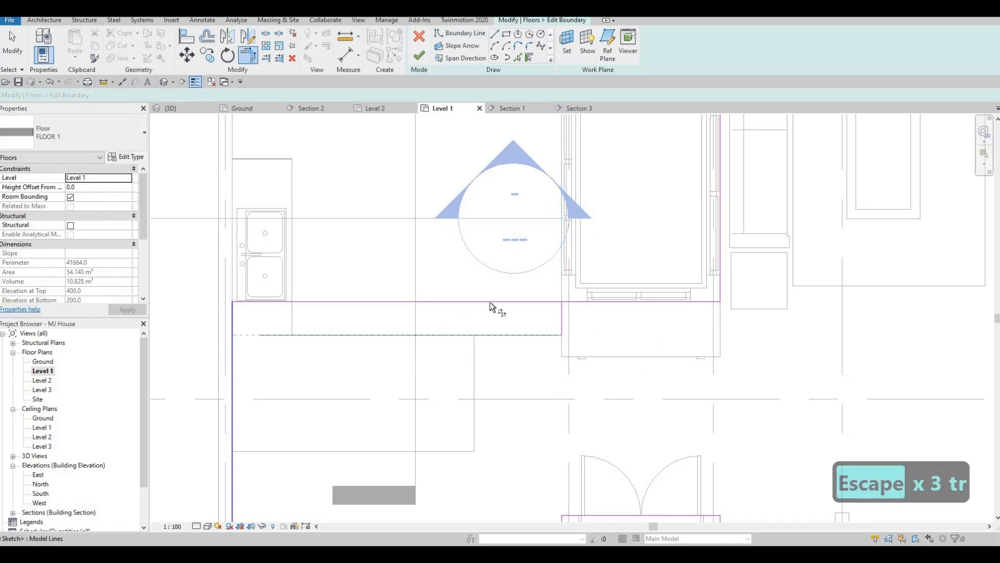
click(566, 302)
click(561, 315)
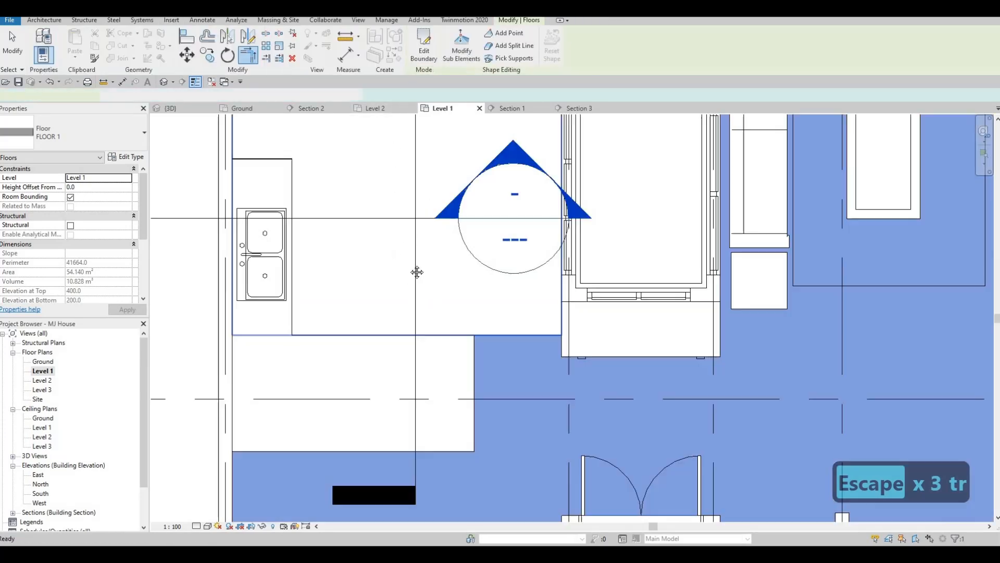
Drag the counter's upper end slightly down in the Level 1 plan
key(Escape)
scroll(409, 265, down, 2)
key(Escape)
middle_drag(366, 280, 365, 296)
scroll(365, 296, down, 2)
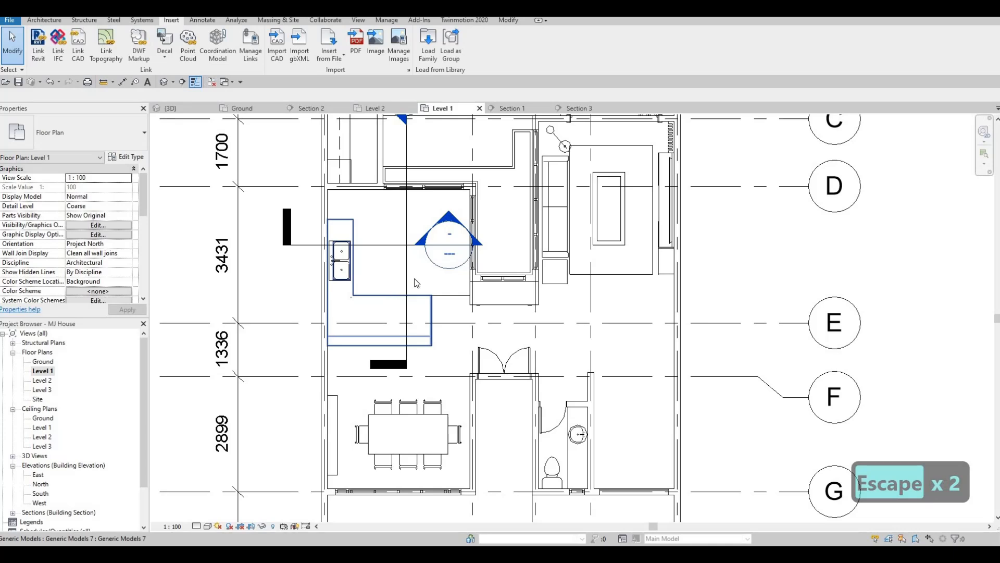
middle_drag(376, 220, 376, 243)
key(Escape)
scroll(349, 245, up, 2)
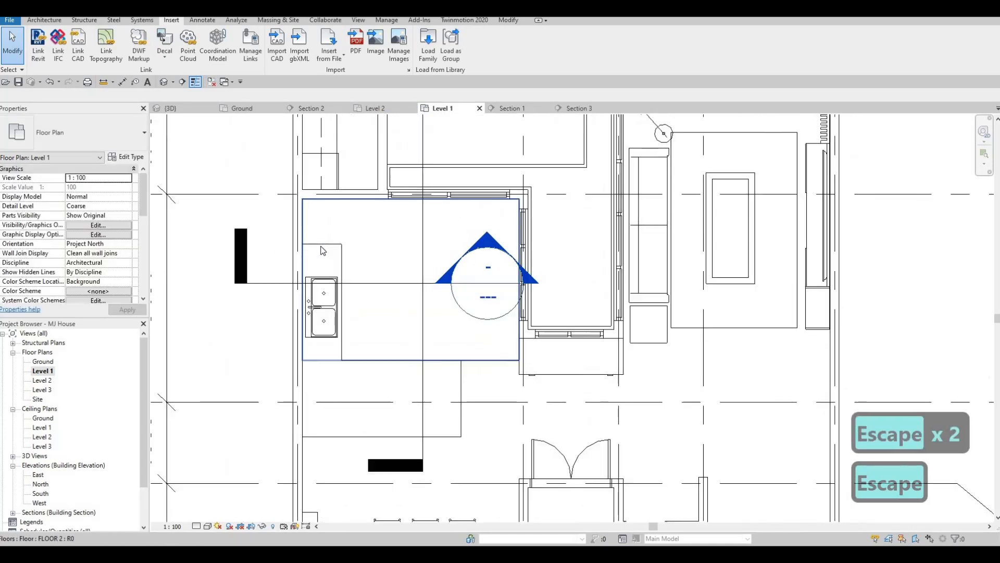
click(324, 254)
scroll(324, 254, up, 1)
drag(323, 254, 324, 252)
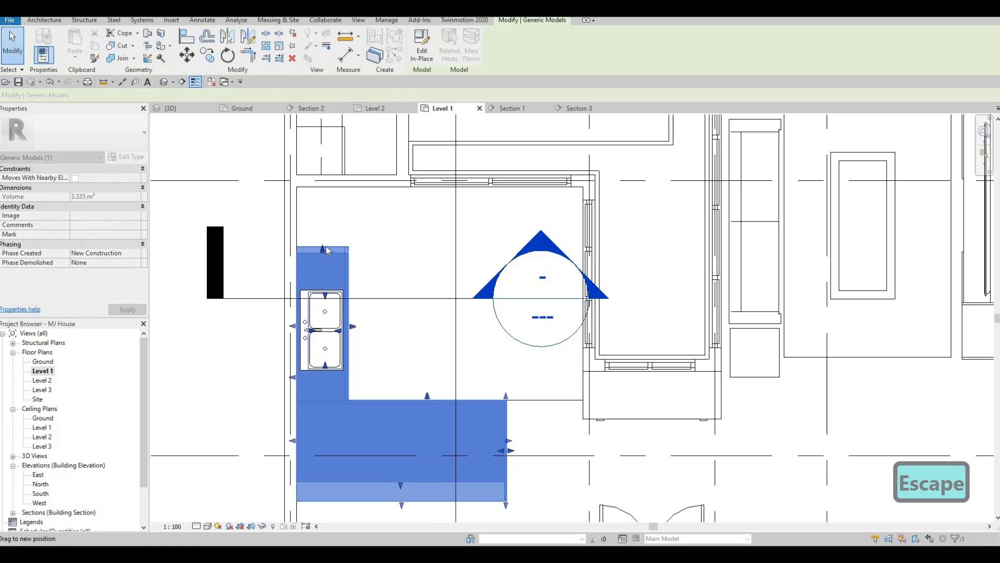
scroll(326, 247, up, 2)
key(Escape)
key(Escape)
Place a French-door refrigerator at the counter's upper end, above the sink
key(c)
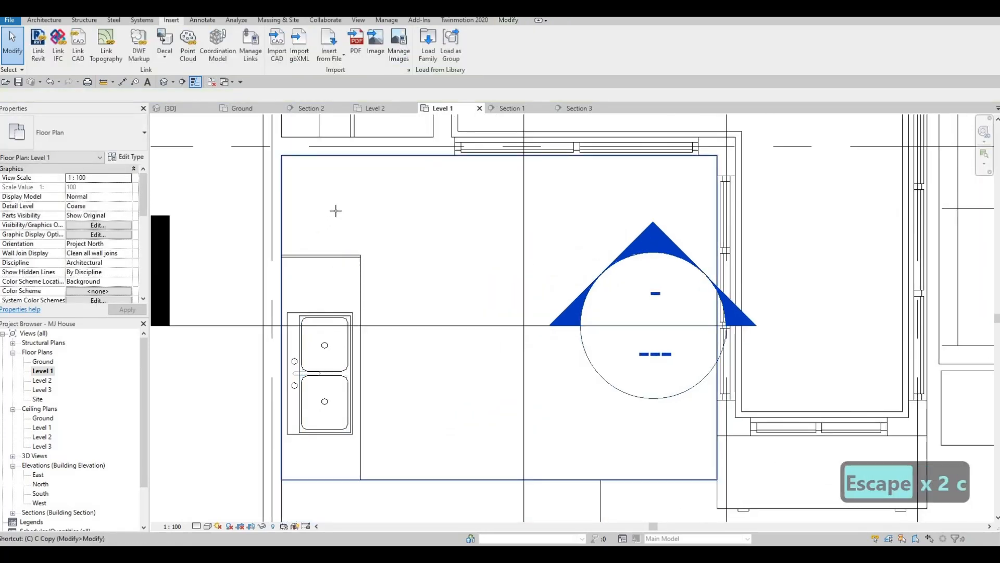
key(m)
key(c)
key(m)
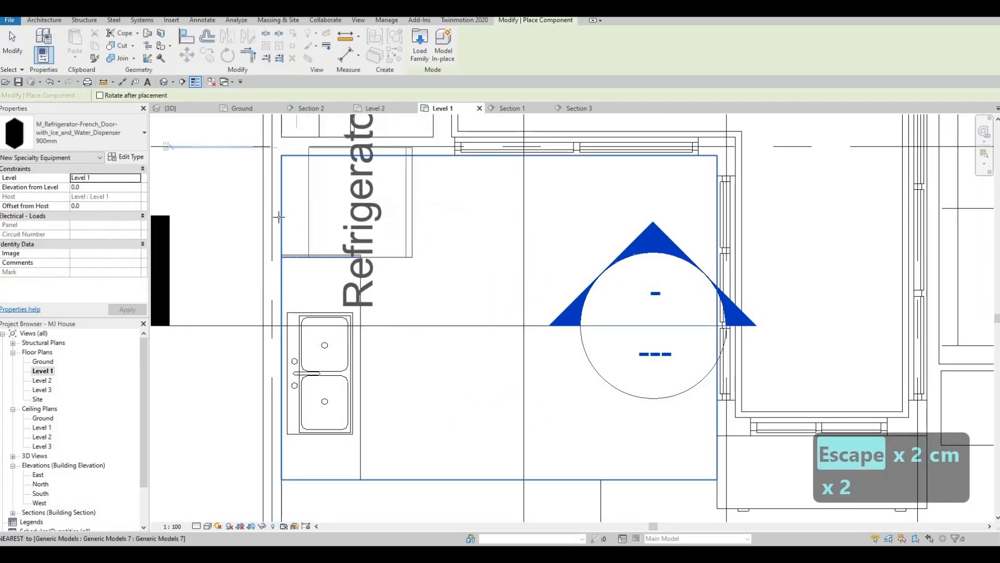
click(326, 222)
key(Escape)
key(Escape)
key(Escape)
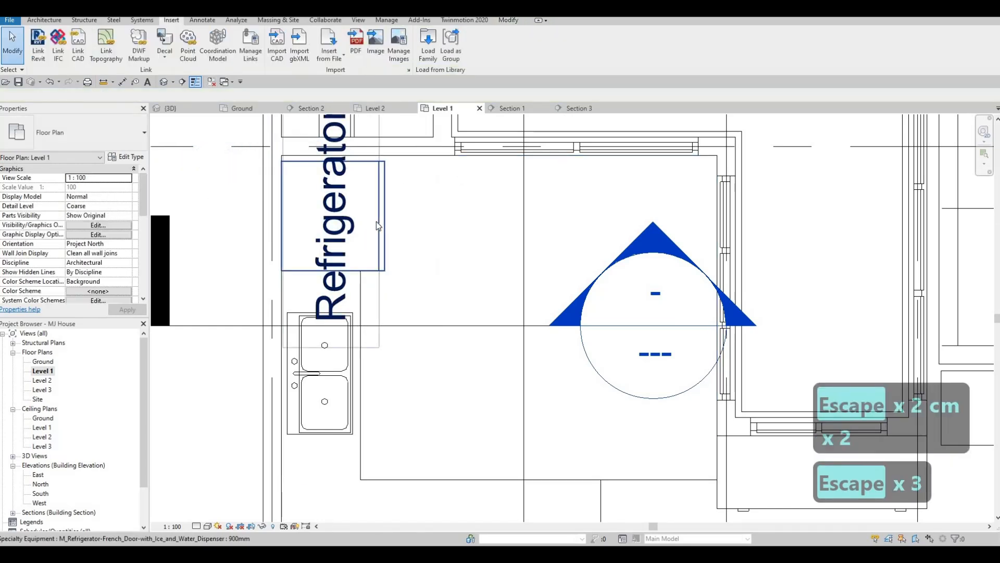
Duplicate the refrigerator's type as 900mm 3
click(377, 225)
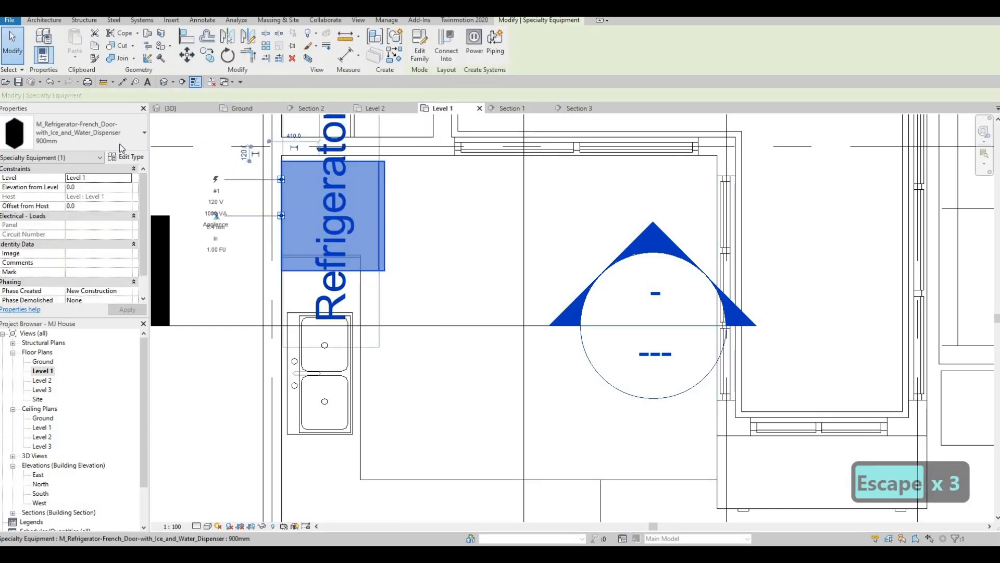
click(131, 156)
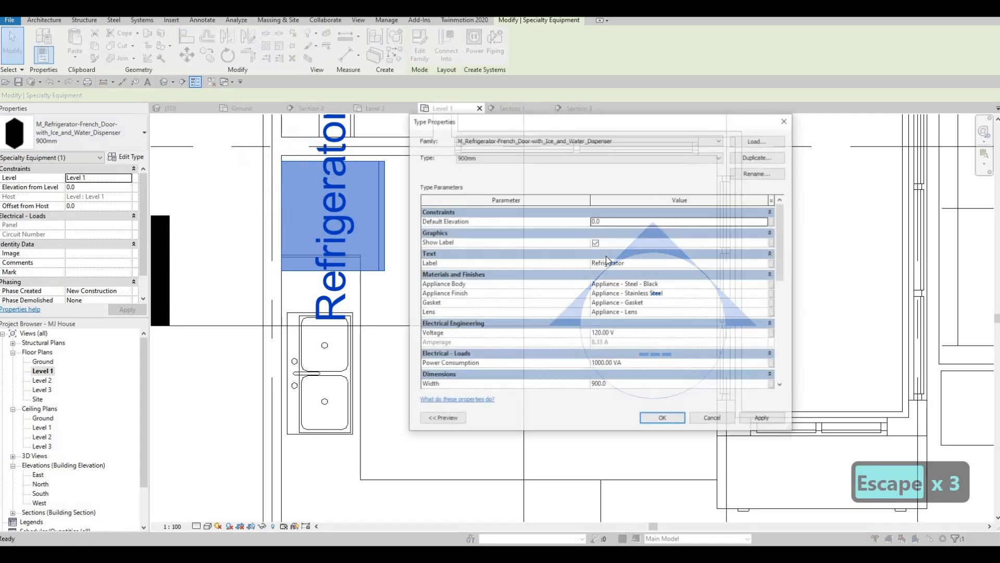
click(595, 242)
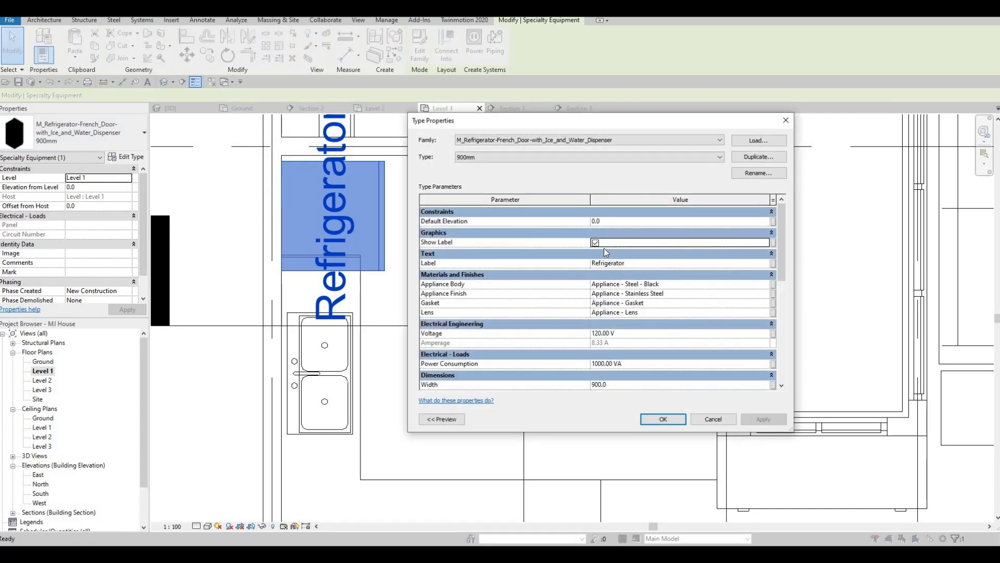
click(596, 243)
click(758, 157)
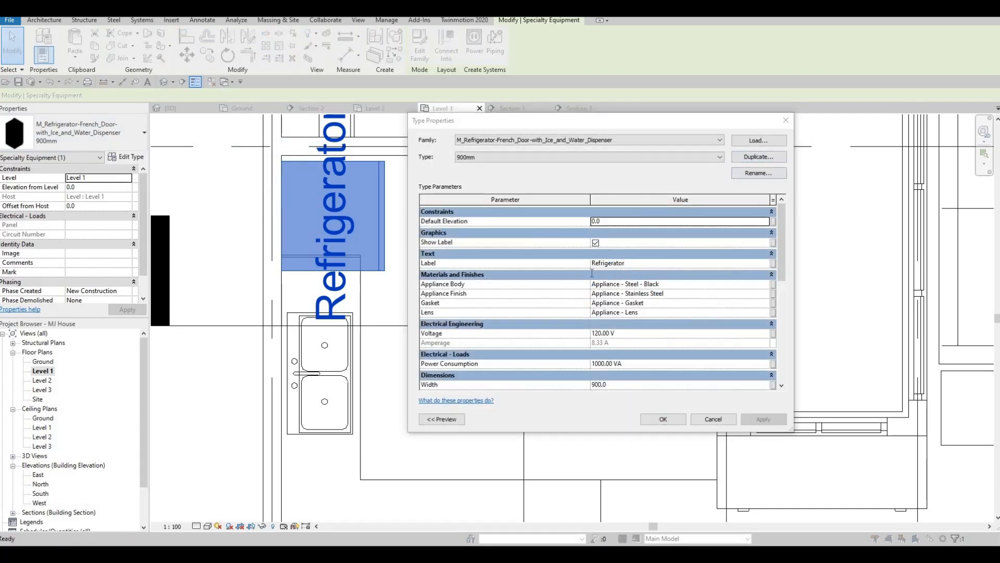
key(Return)
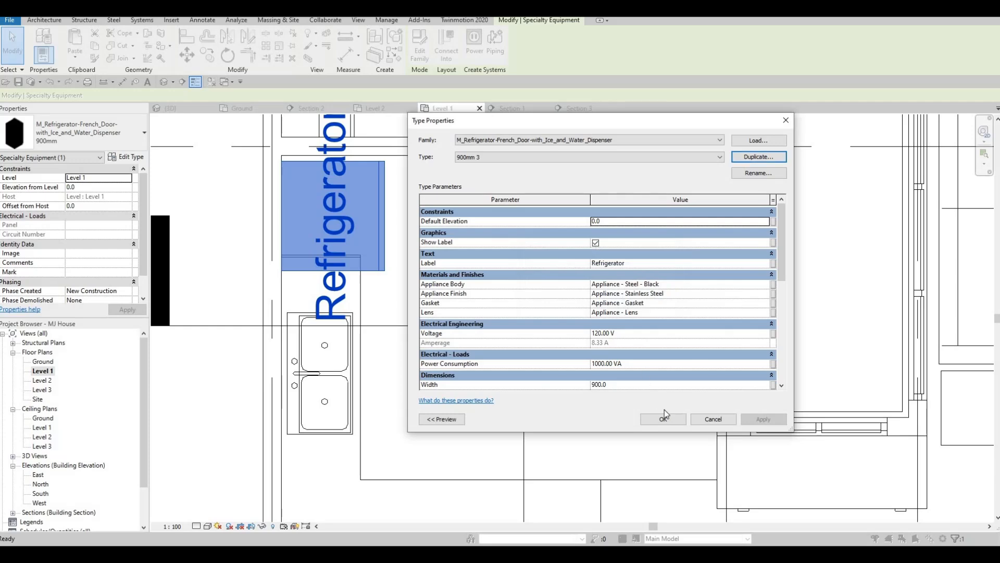
click(665, 418)
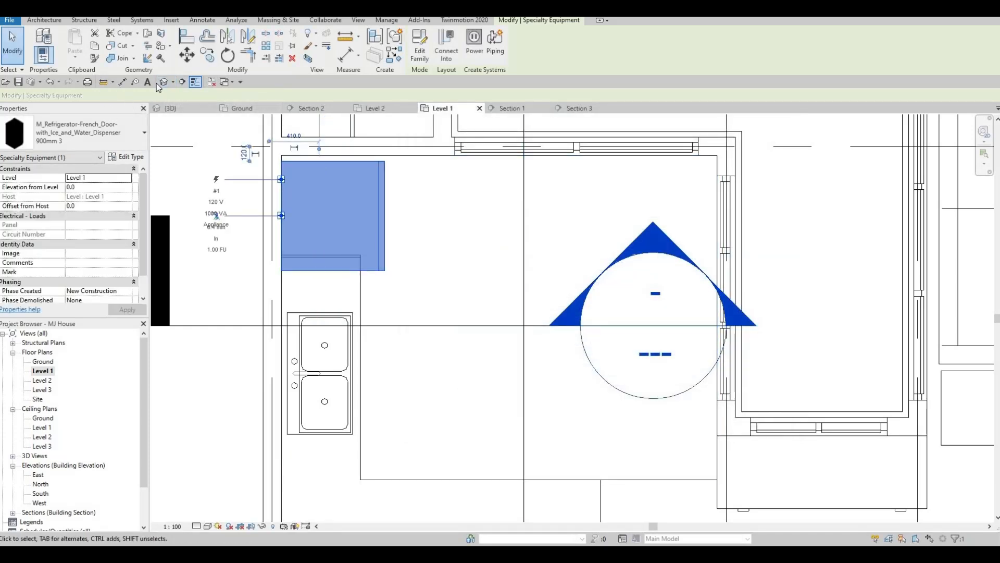
Set the new refrigerator type's depth to 750, width to 800 and wall offset to 0
click(131, 156)
scroll(600, 295, down, 4)
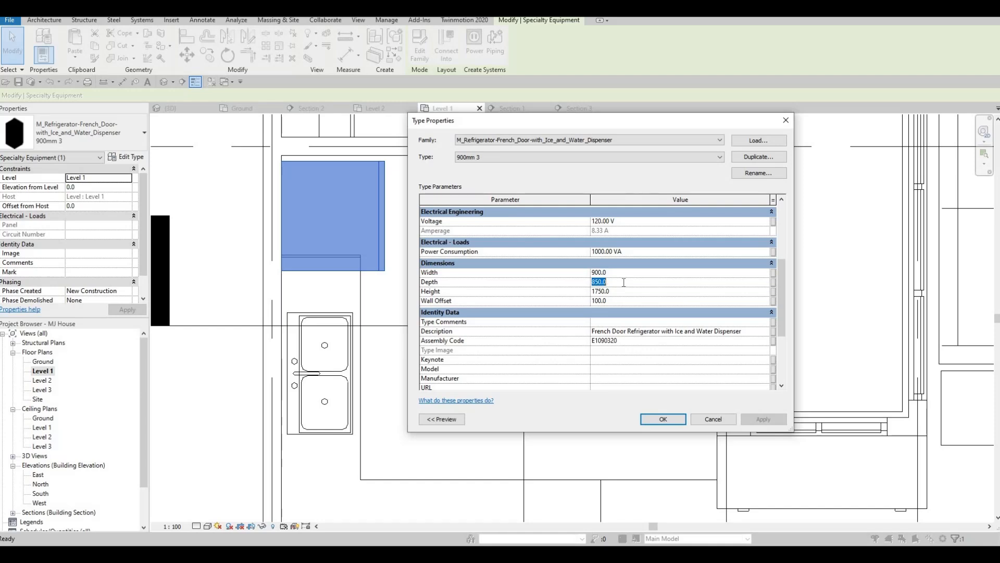
text(750)
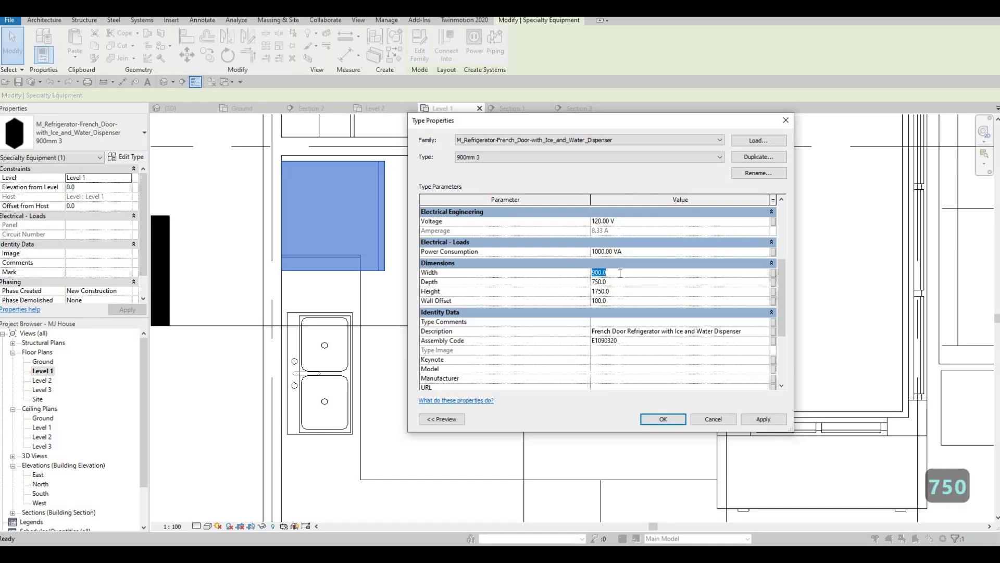
text(800)
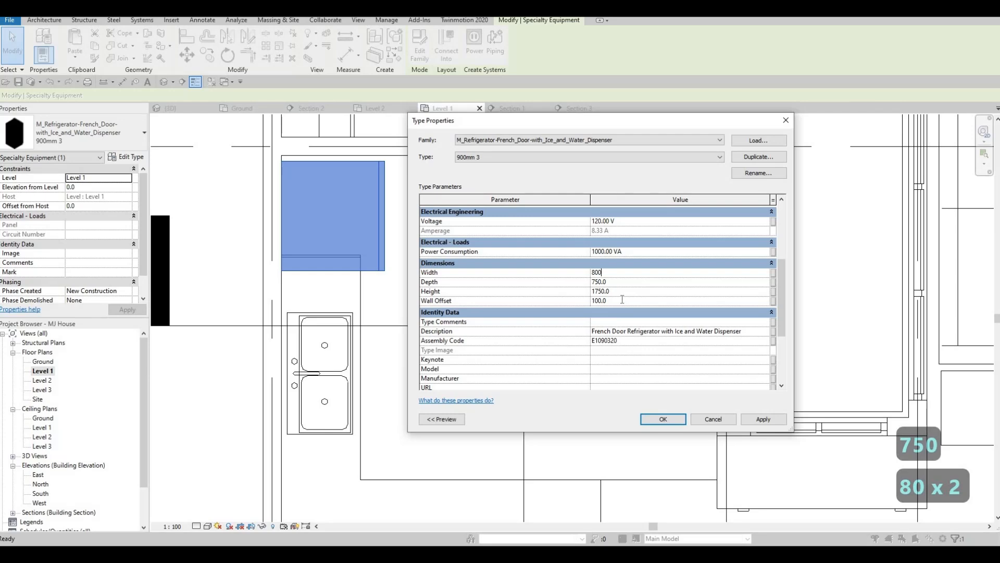
text(0)
key(Return)
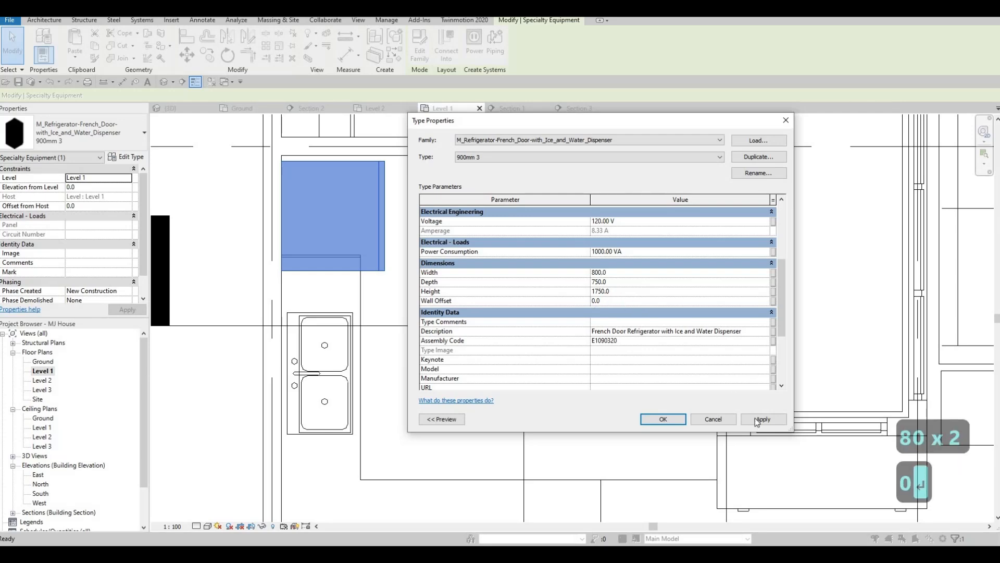
click(663, 420)
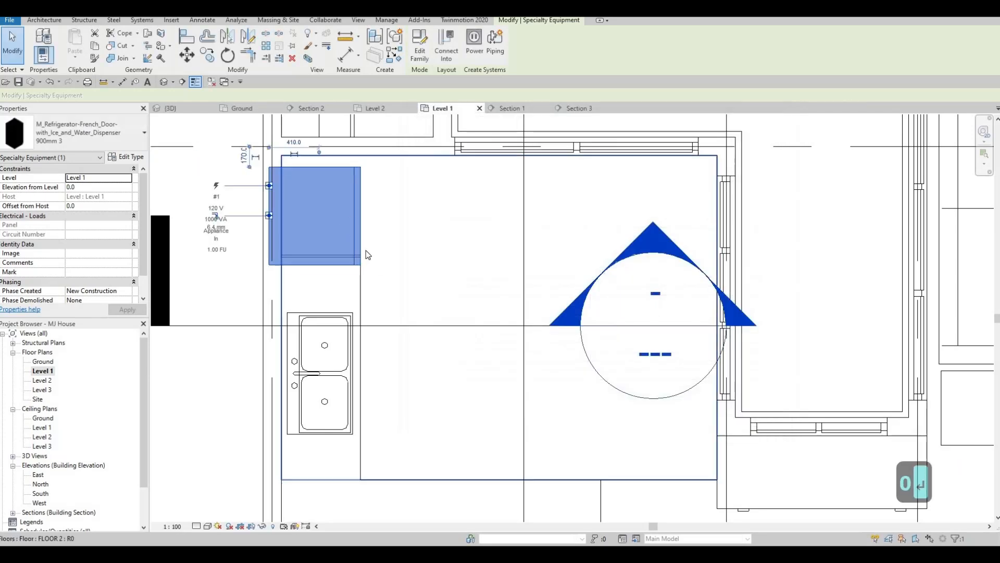
Move the refrigerator slightly to the right along the counter
mouse_move(365, 250)
middle_down()
mouse_move(364, 241)
mouse_move(364, 260)
middle_up()
key(Escape)
click(357, 231)
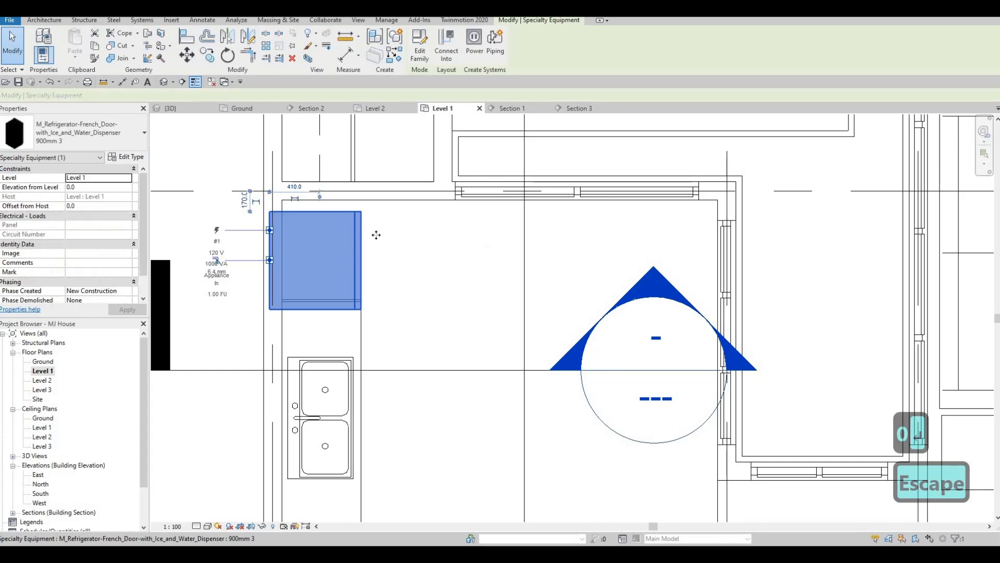
drag(353, 237, 376, 235)
key(Escape)
key(Escape)
key(a)
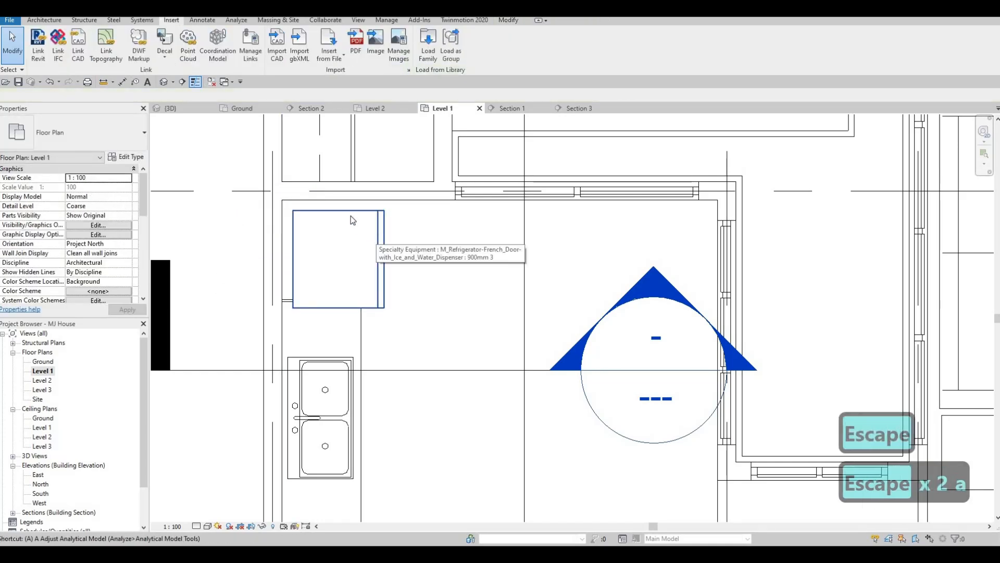
key(l)
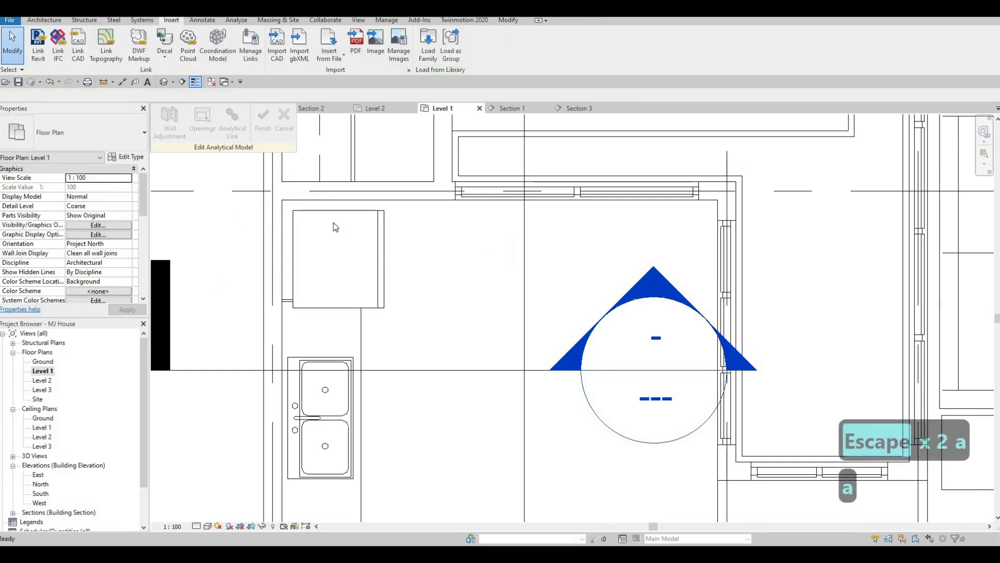
key(Escape)
key(Escape)
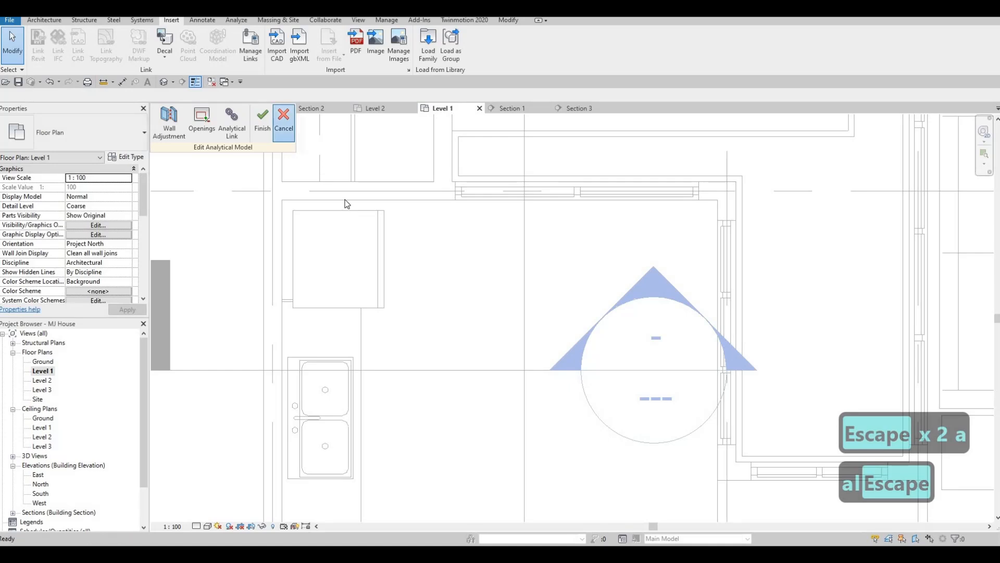
key(Escape)
Align the refrigerator's left side with the wall face and nudge it up slightly
key(a)
key(l)
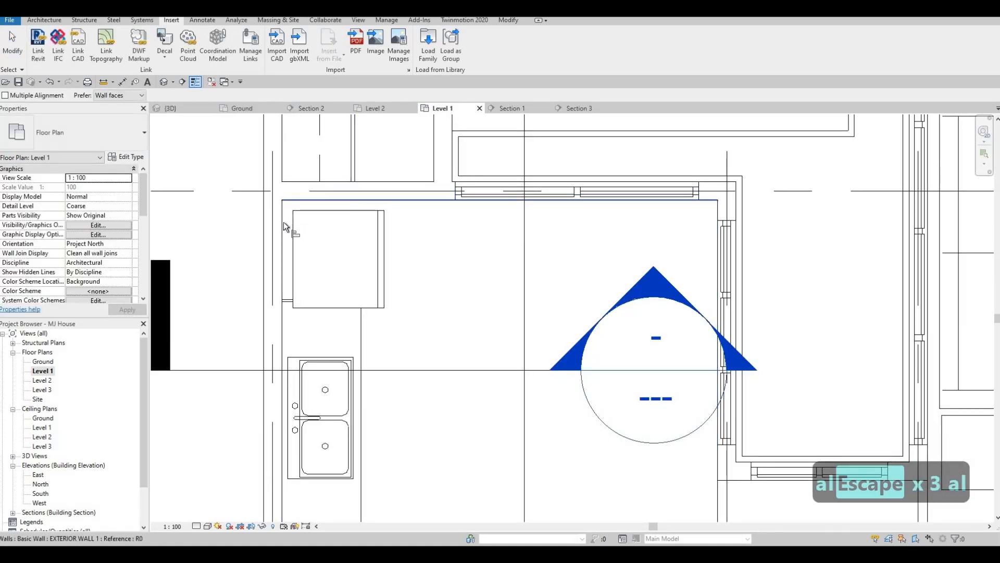
click(293, 222)
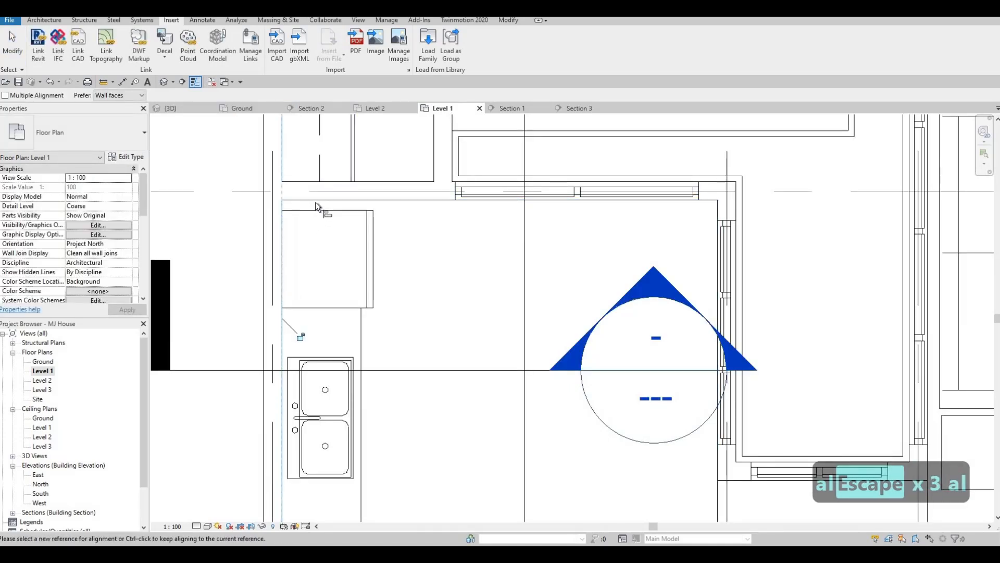
key(Escape)
click(321, 211)
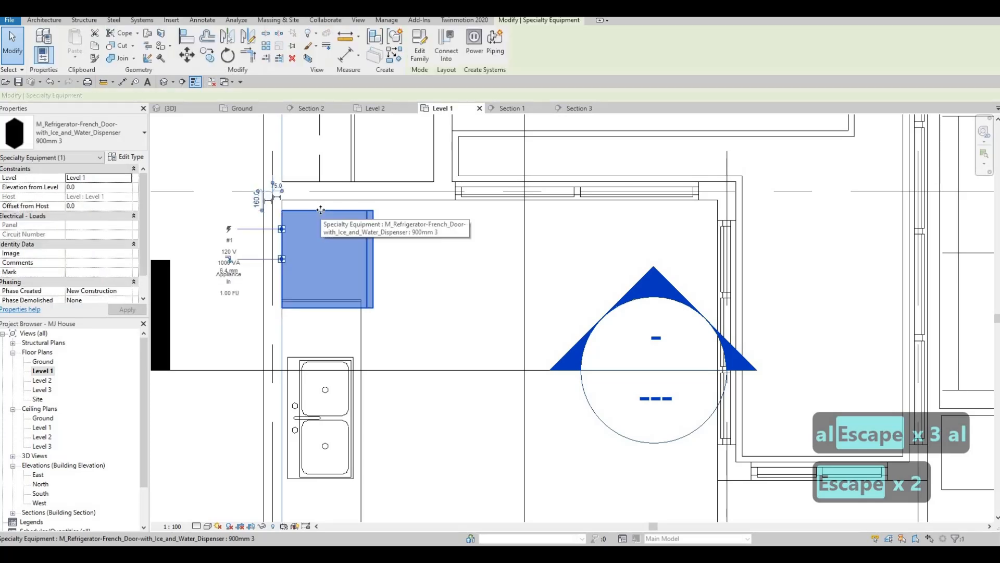
key(Up)
key(Up)
key(Escape)
key(Escape)
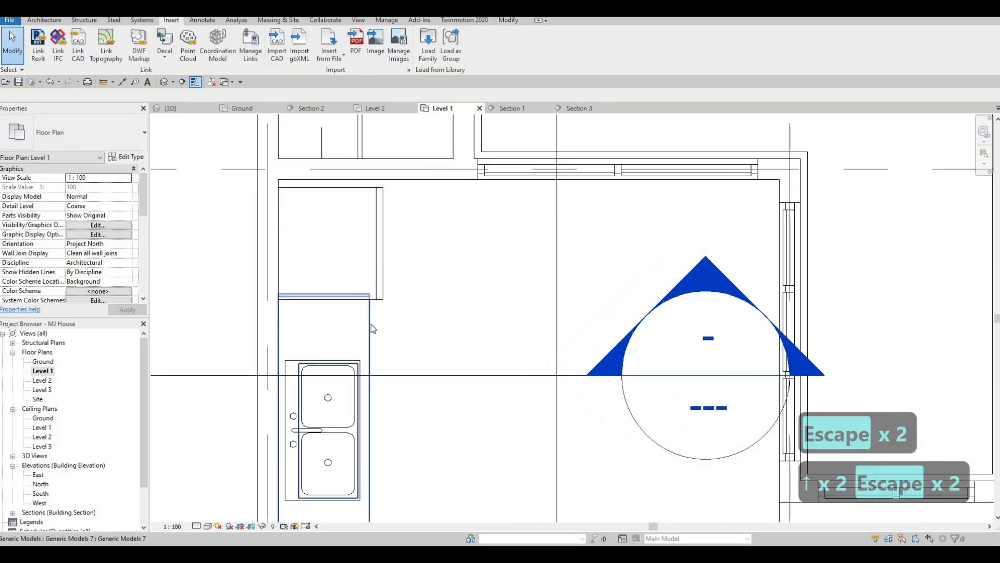
Pull the counter's end next to the refrigerator back with its shape handle
click(335, 302)
scroll(319, 308, up, 2)
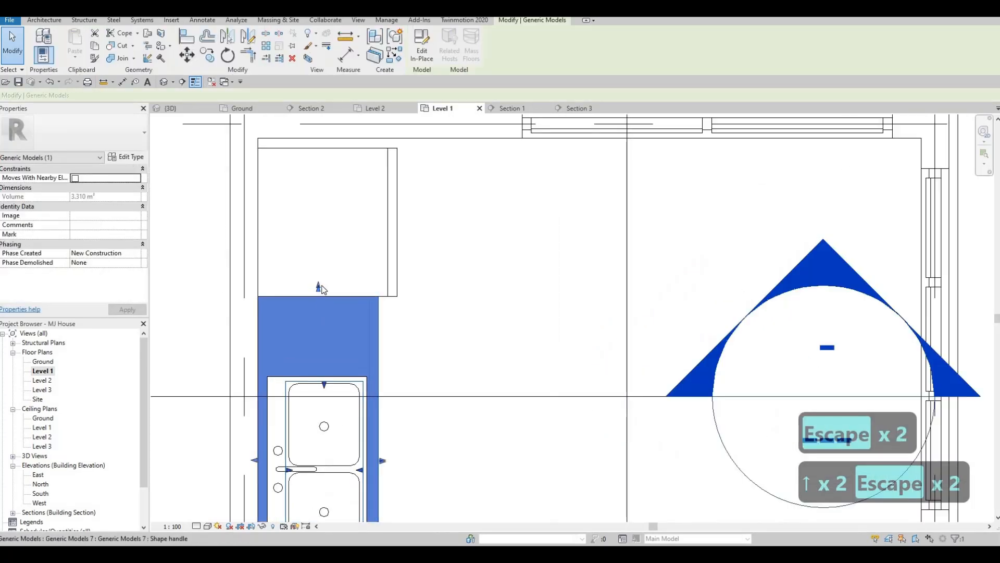
drag(319, 288, 320, 319)
key(Escape)
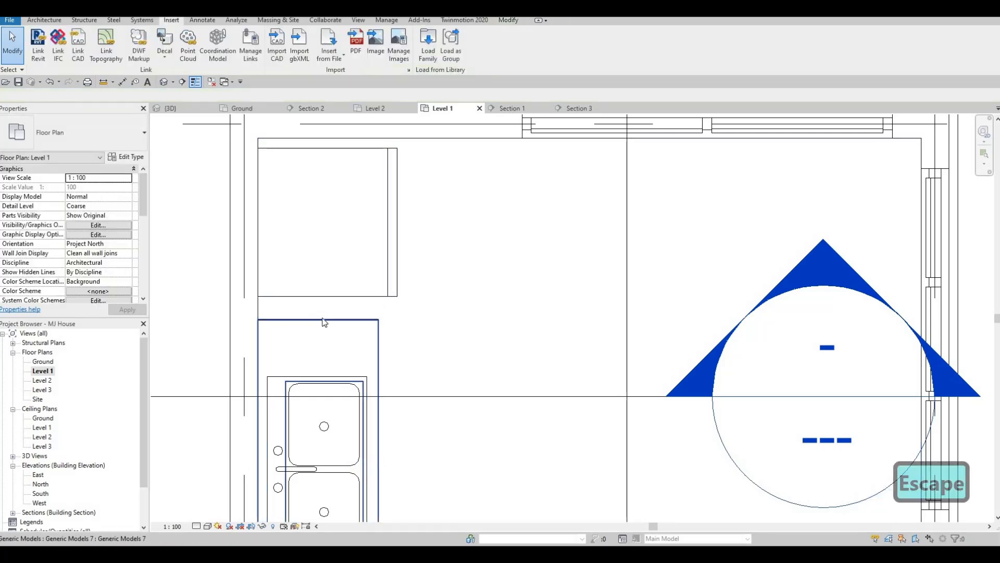
Fine-tune the counter end's position with its shape handle so it sits just short of the refrigerator
click(322, 316)
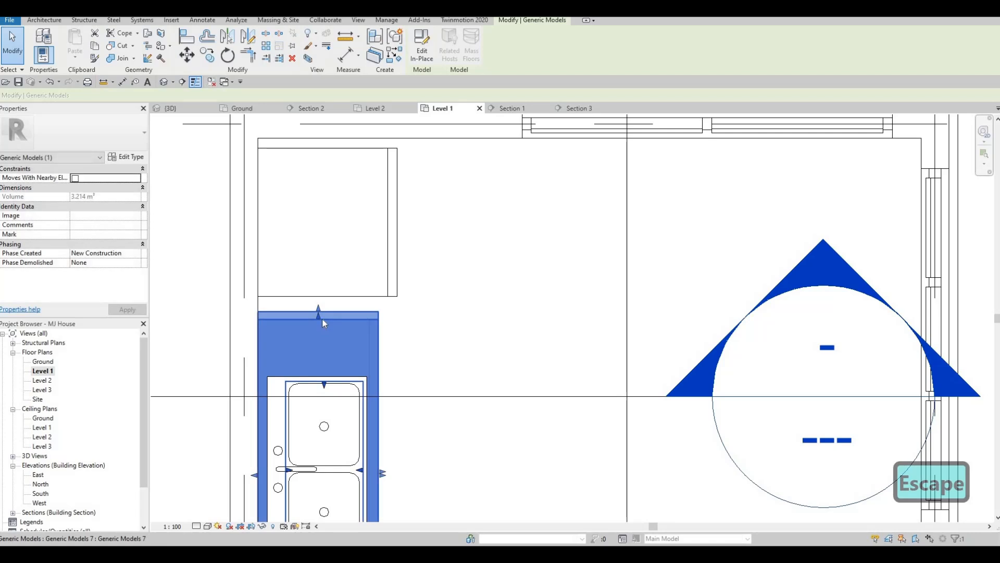
key(Escape)
click(319, 313)
drag(318, 313, 319, 311)
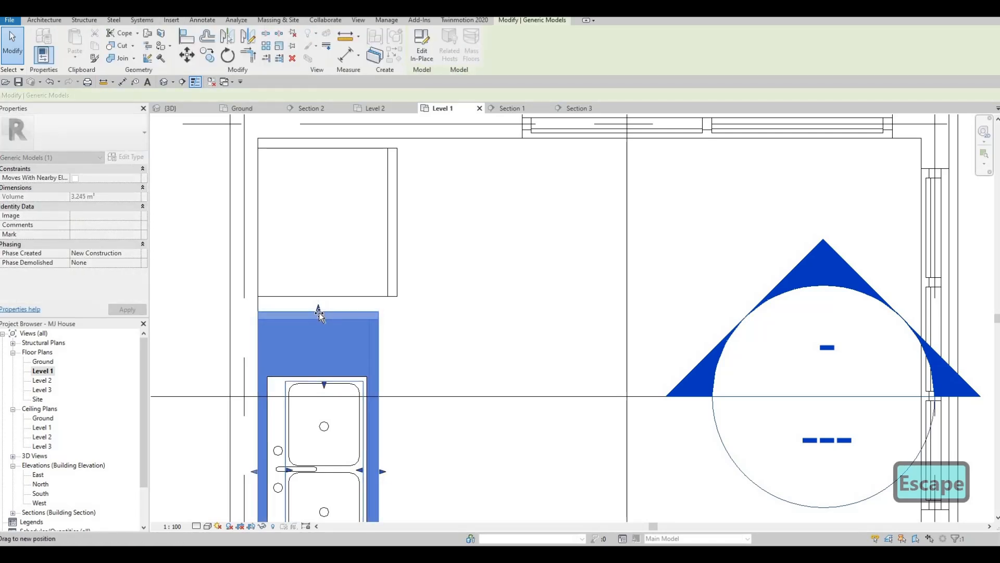
key(Escape)
scroll(365, 311, up, 6)
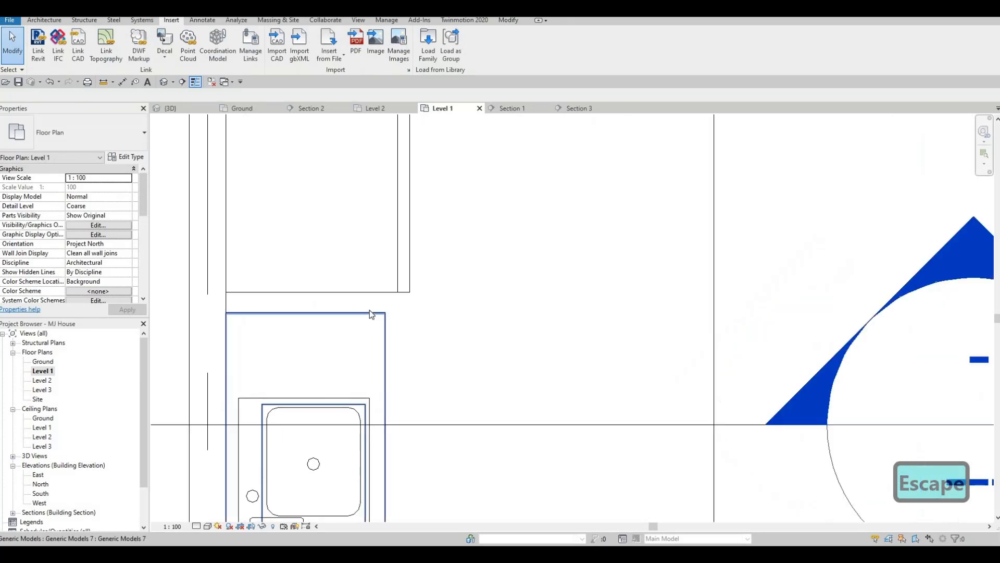
scroll(359, 315, down, 3)
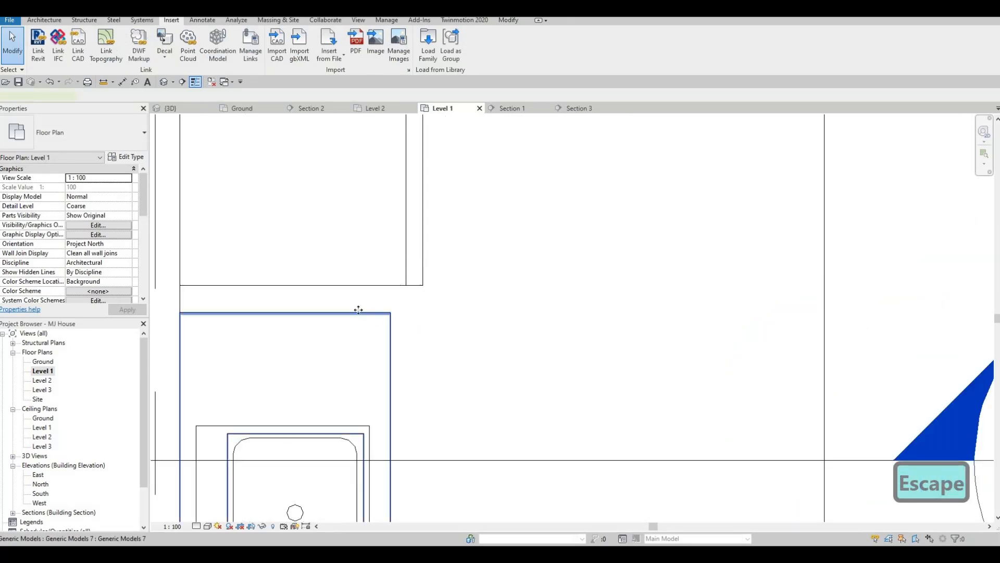
click(284, 312)
scroll(258, 308, up, 1)
scroll(258, 308, up, 2)
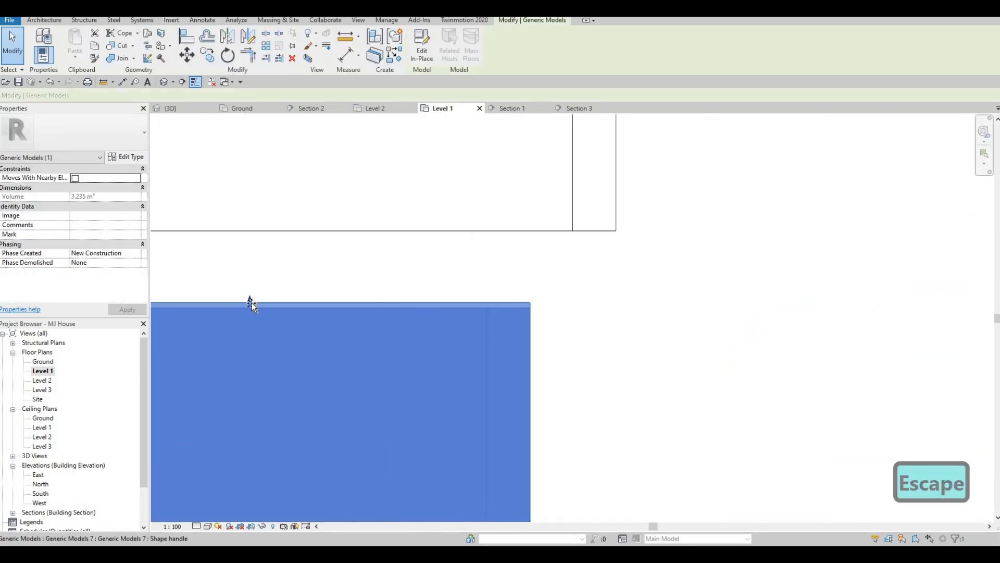
drag(250, 301, 251, 308)
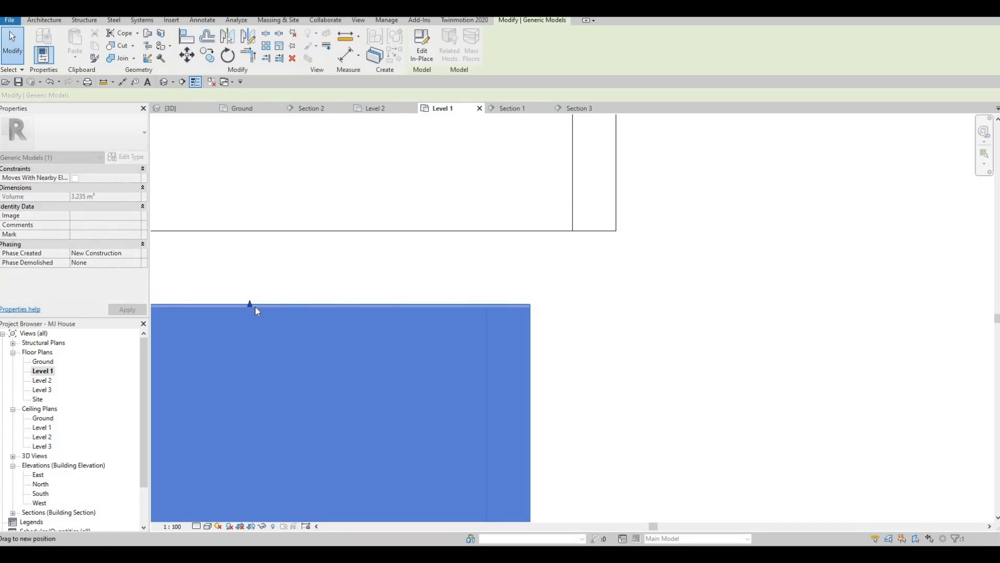
key(Escape)
scroll(289, 305, down, 2)
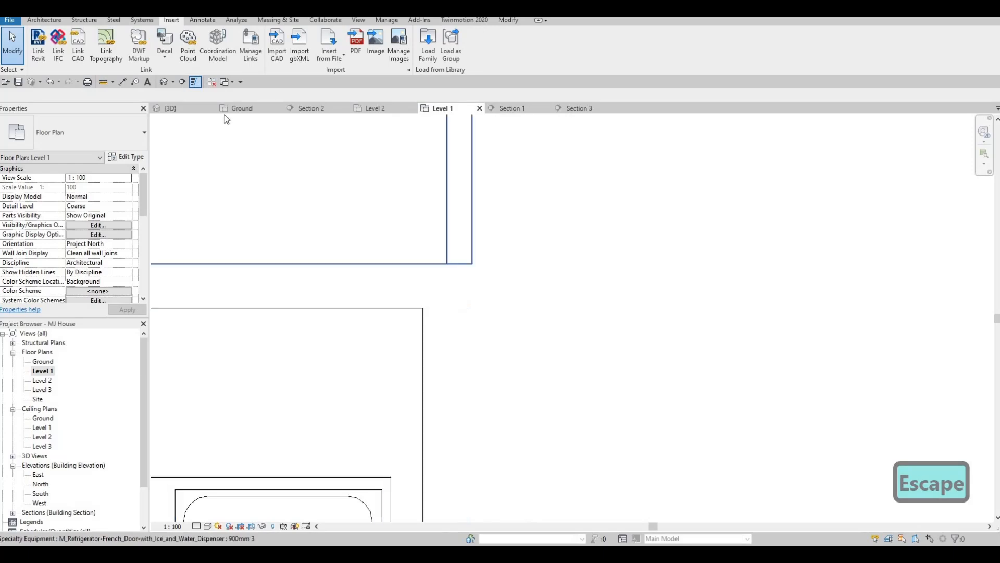
Inspect the counter and refrigerator junction in the 3D view
click(185, 111)
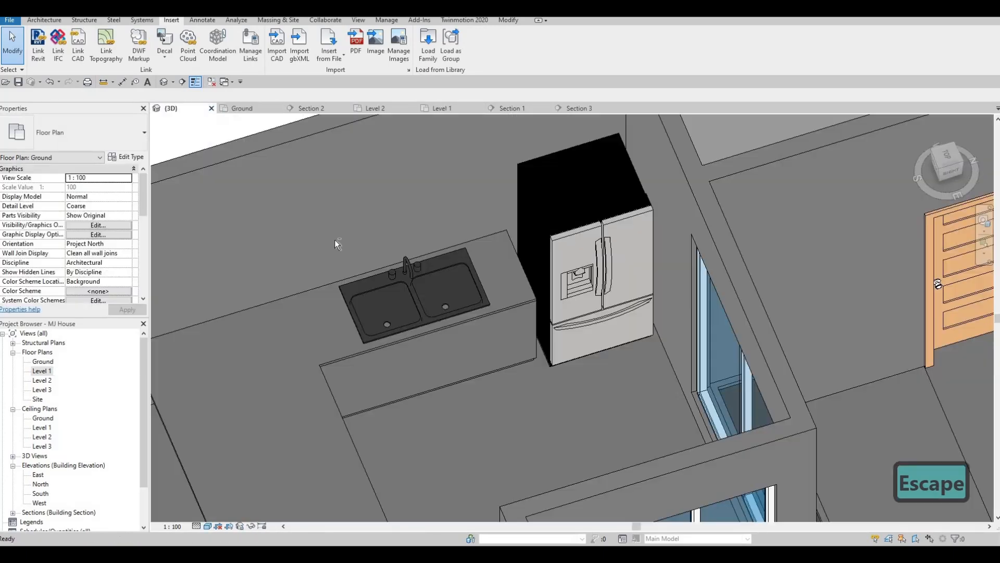
shift+middle_drag(285, 240, 558, 345)
scroll(558, 344, down, 2)
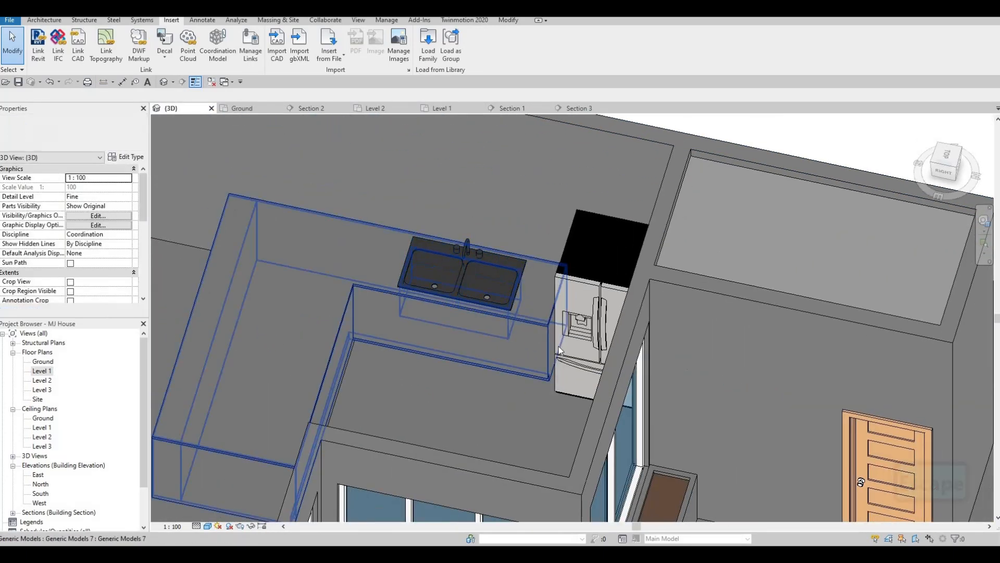
scroll(559, 346, up, 5)
key(a)
key(l)
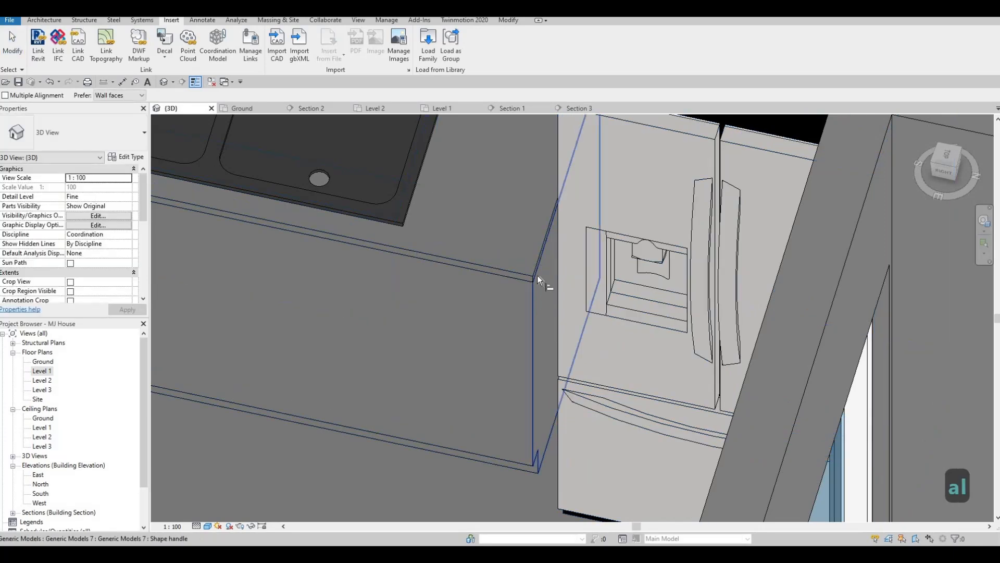
scroll(323, 174, down, 4)
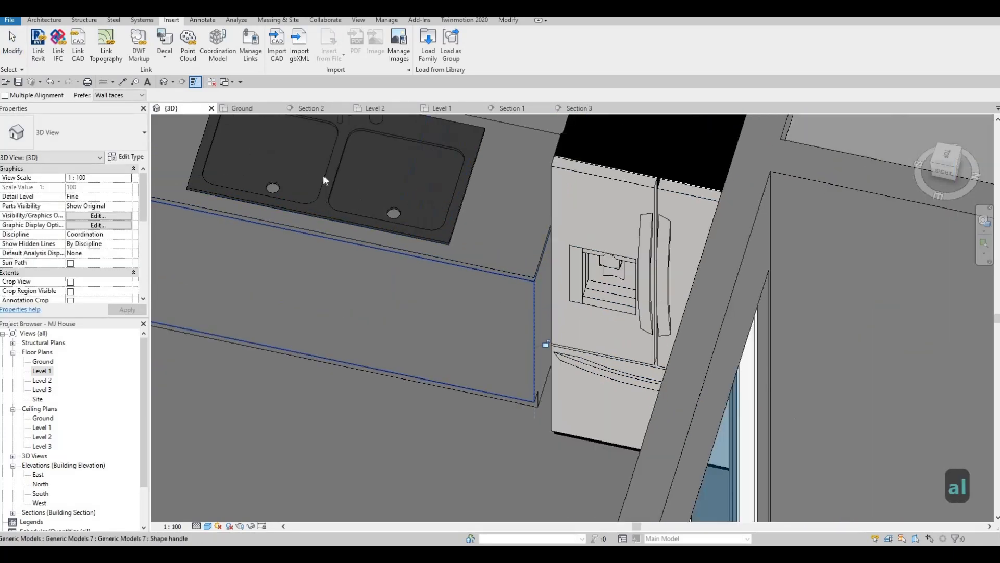
key(Escape)
key(Escape)
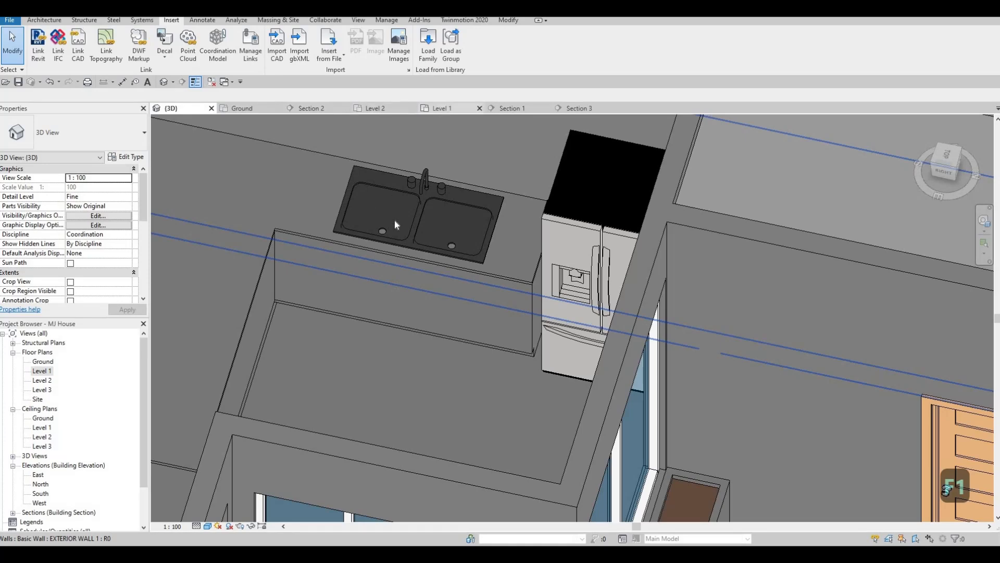
Open Section 1 and nudge the refrigerator slightly to the left
scroll(396, 228, down, 8)
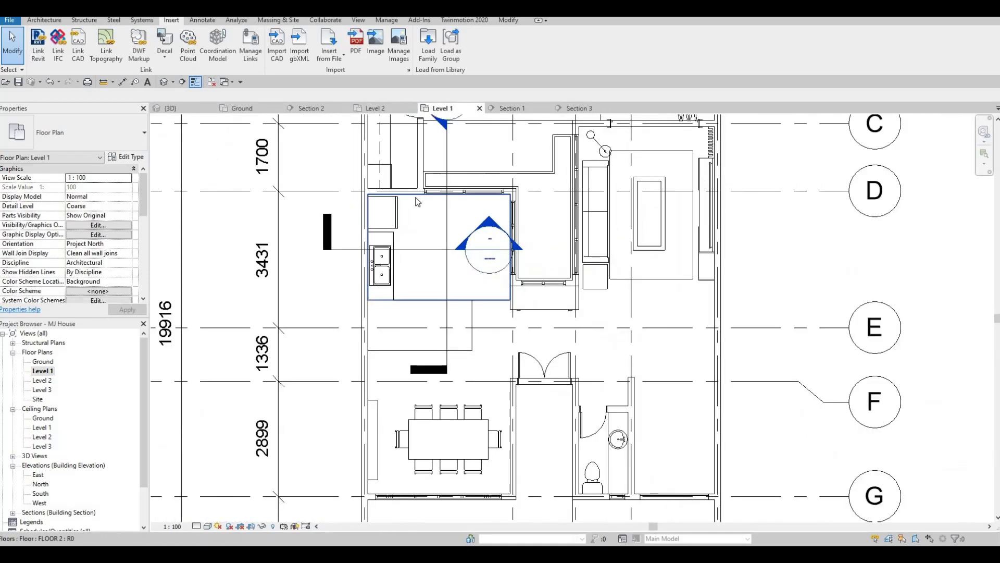
scroll(401, 190, down, 3)
key(Escape)
double_click(401, 193)
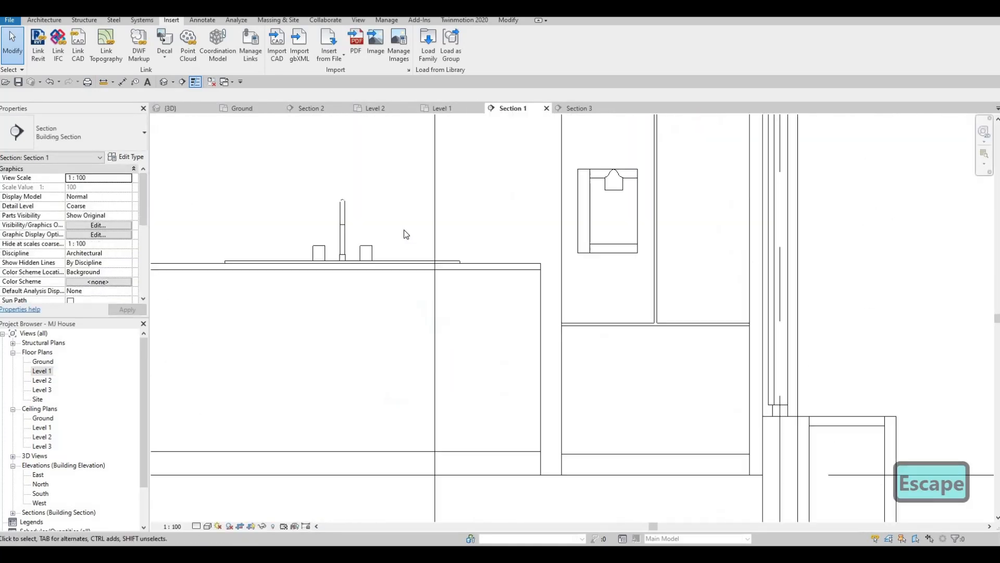
scroll(418, 261, down, 3)
middle_drag(471, 216, 459, 228)
scroll(464, 227, up, 2)
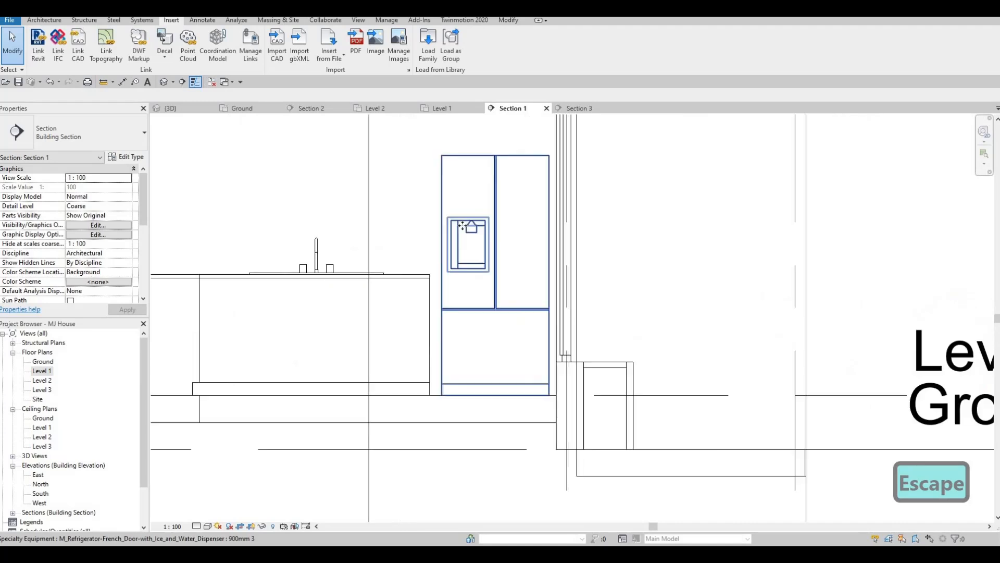
click(462, 225)
key(Left)
key(Left)
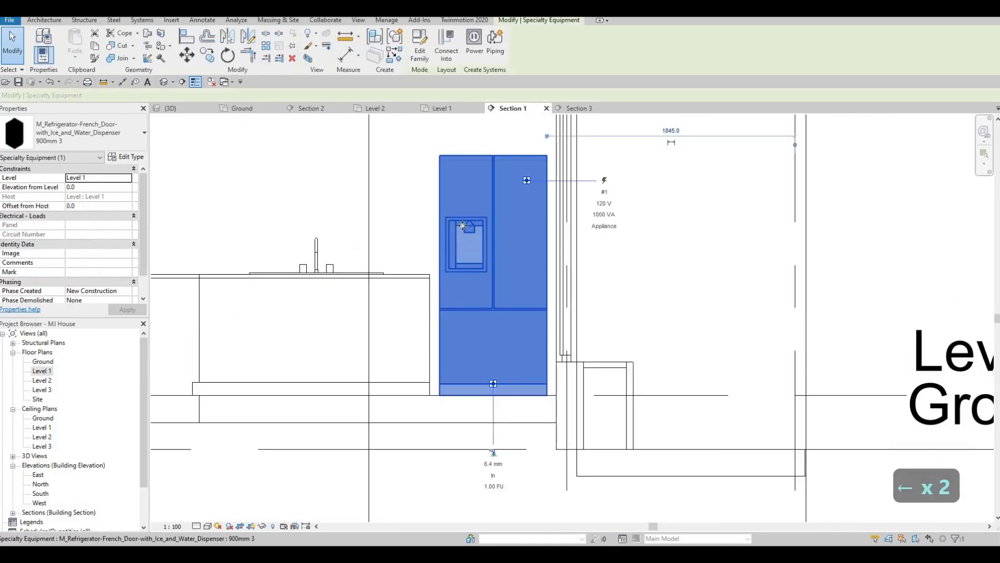
key(Right)
key(Escape)
key(Escape)
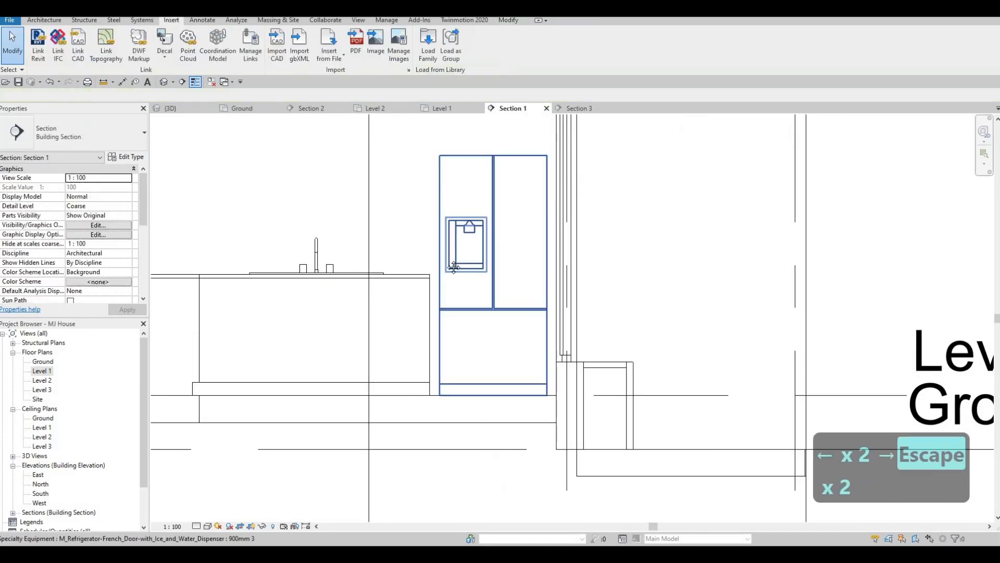
scroll(453, 192, down, 2)
scroll(416, 182, down, 2)
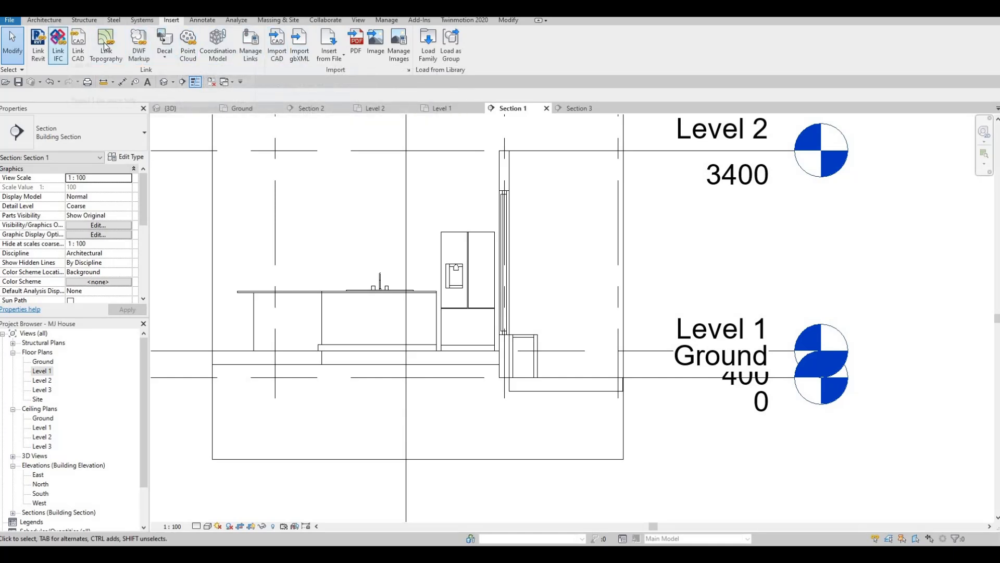
click(45, 20)
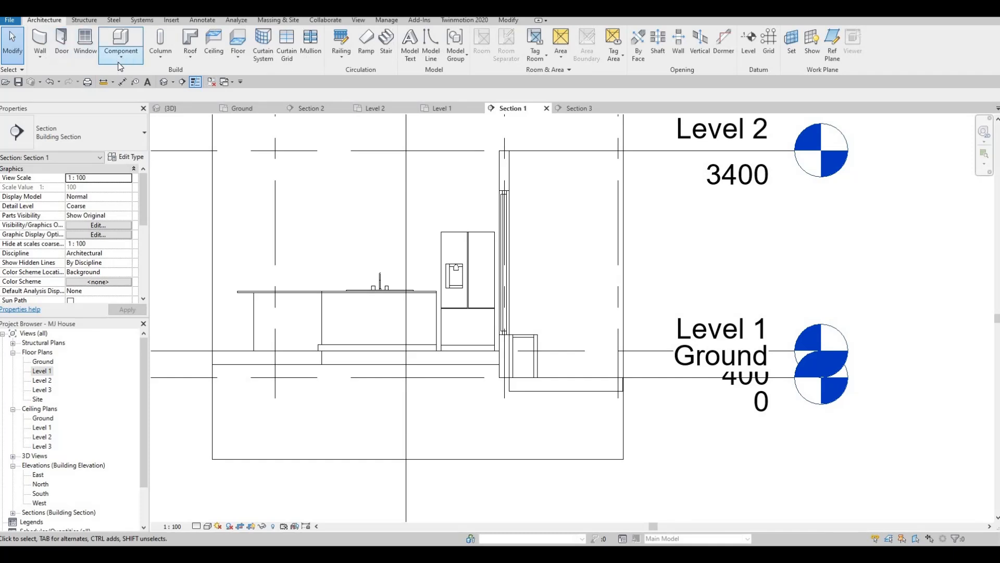
click(121, 52)
click(133, 100)
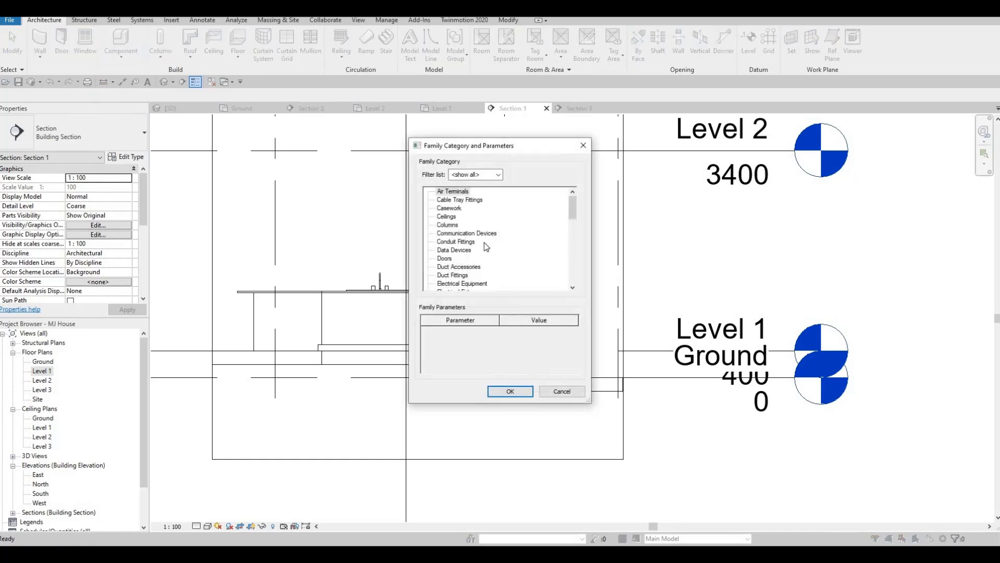
scroll(481, 243, down, 3)
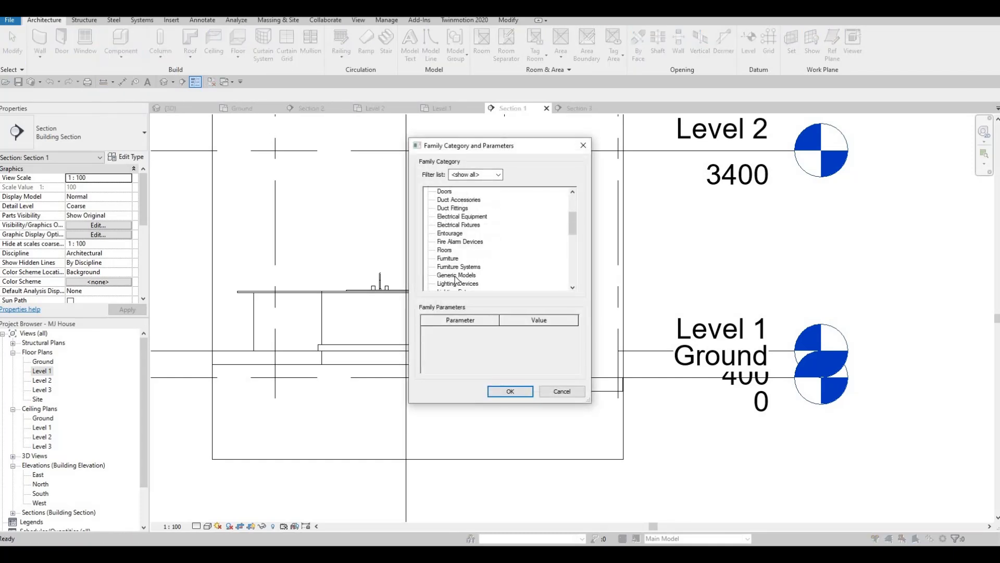
key(Escape)
key(Escape)
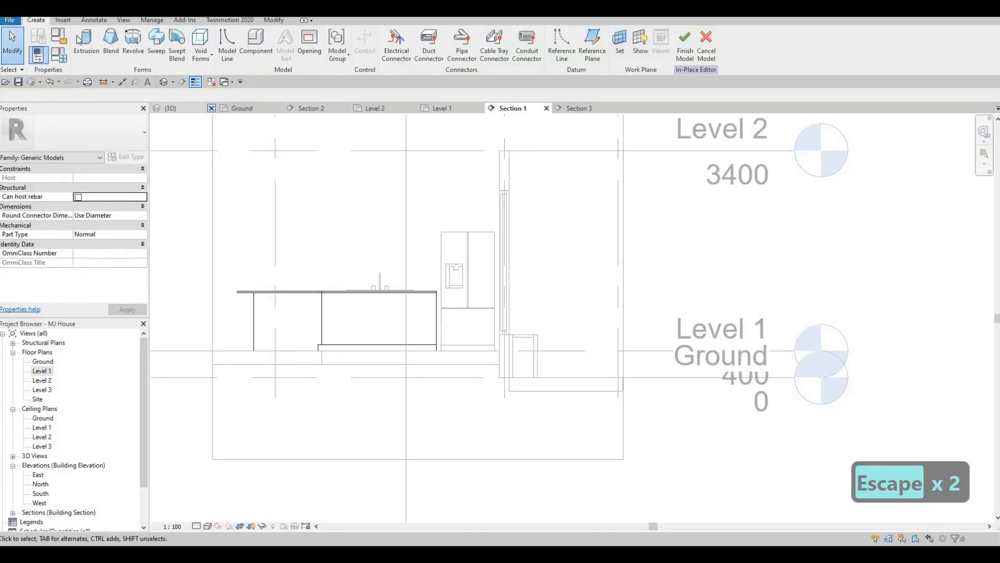
click(460, 339)
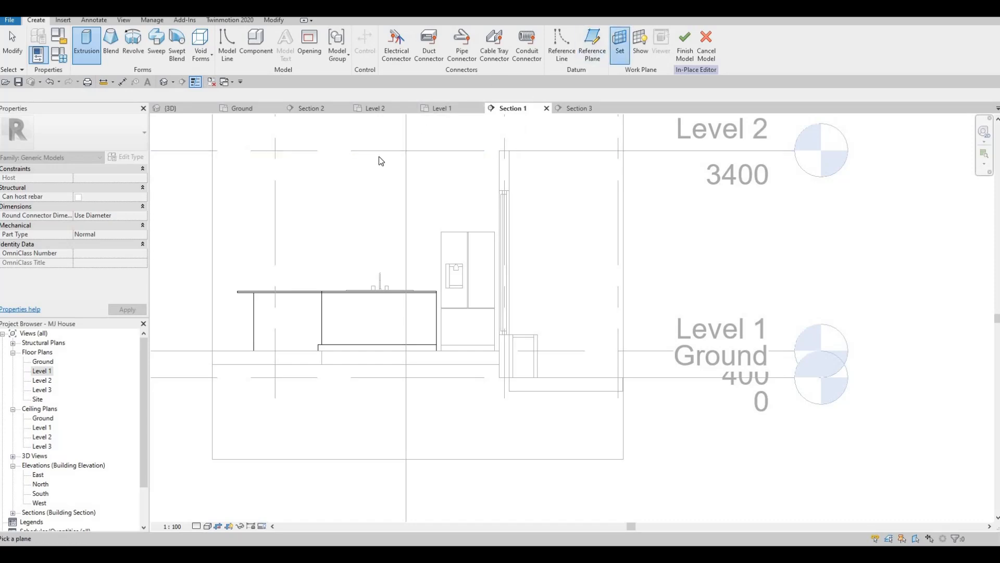
key(Escape)
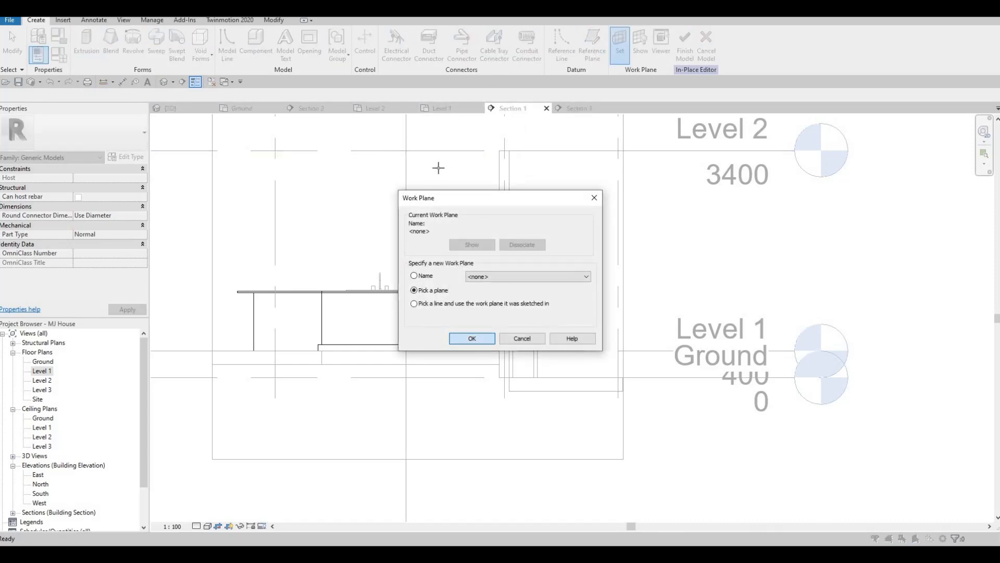
key(Return)
scroll(425, 196, down, 3)
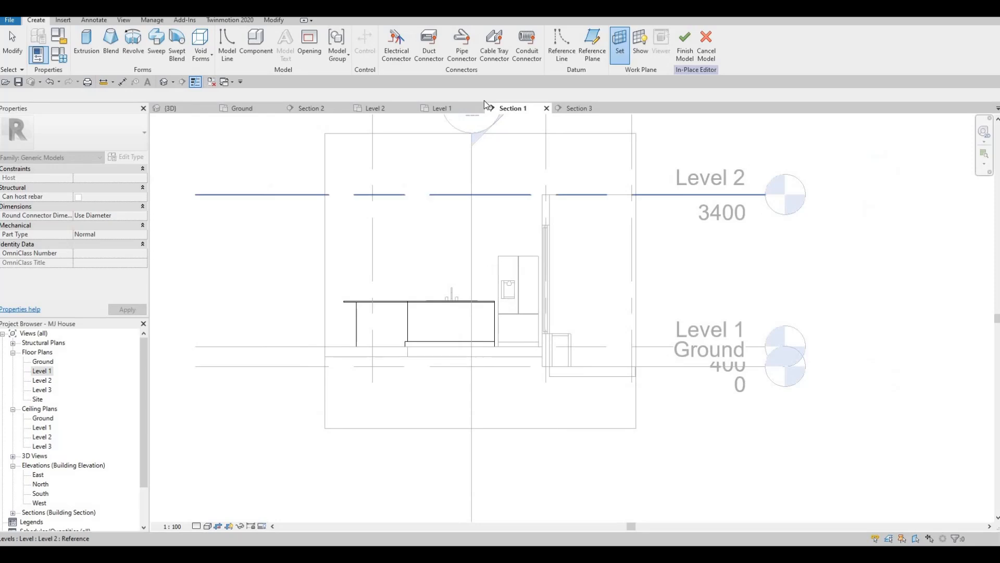
key(Escape)
key(Escape)
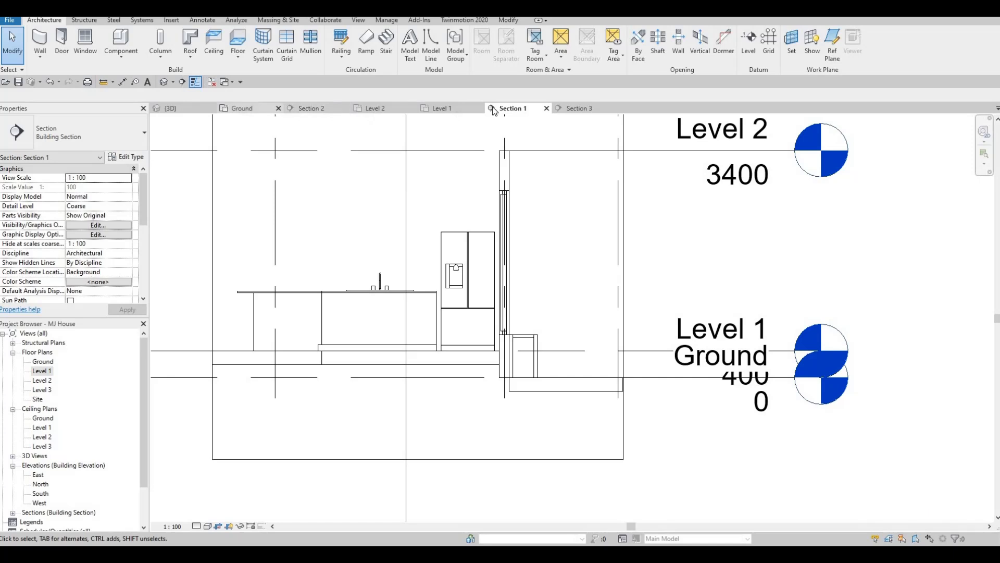
In the Level 1 plan, extend Section 1's side extent out to the exterior wall
click(449, 108)
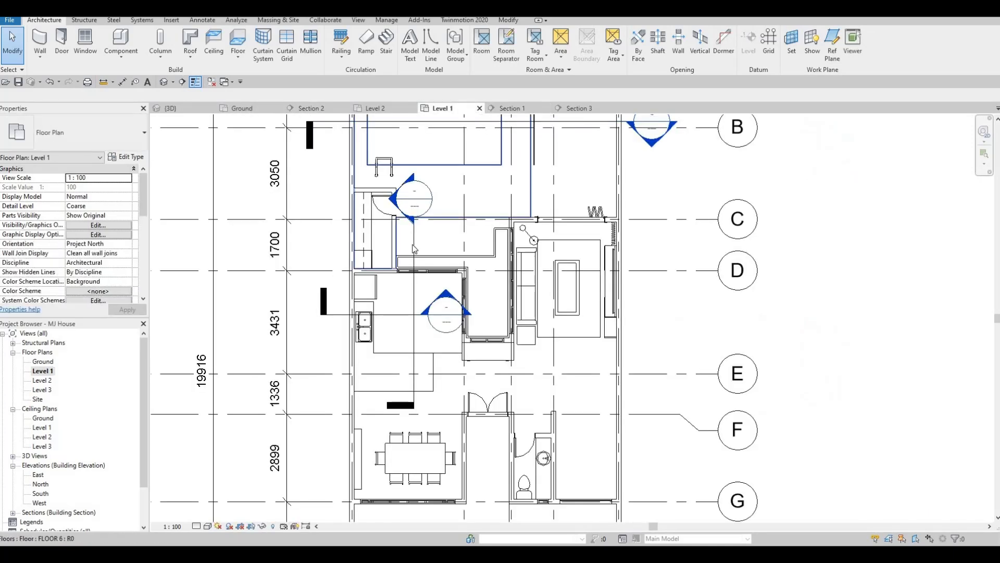
click(411, 256)
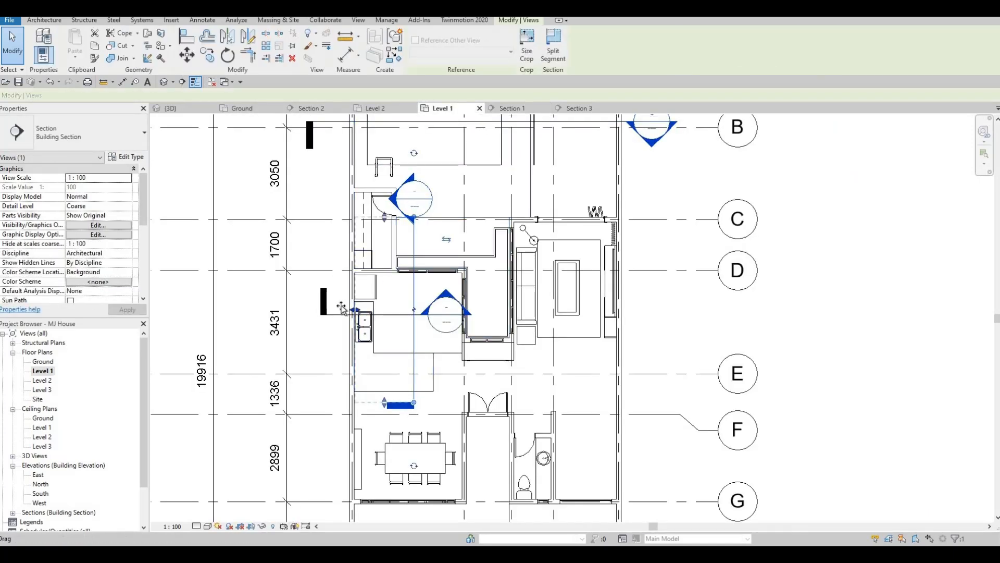
drag(349, 308, 345, 229)
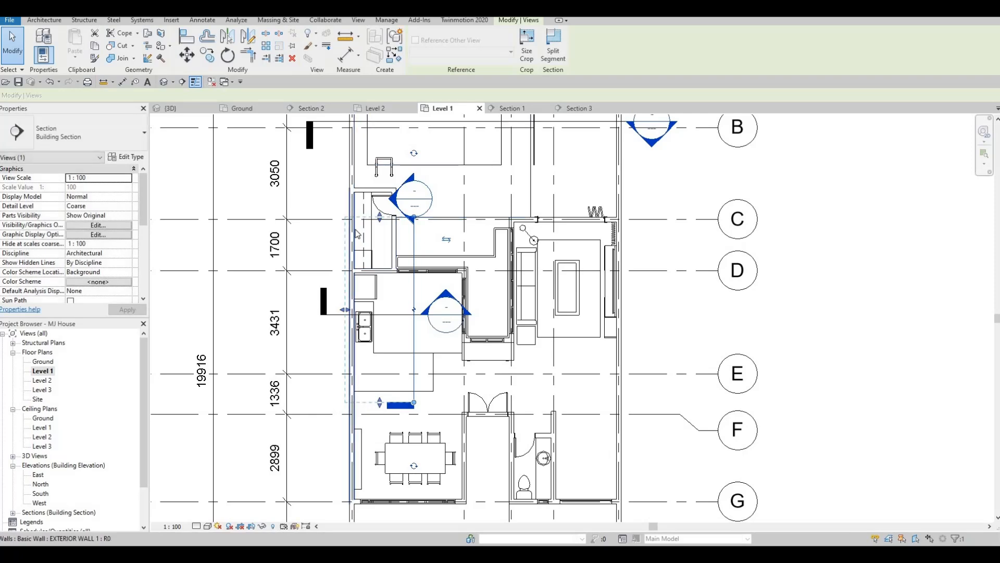
scroll(353, 225, up, 5)
scroll(375, 182, down, 2)
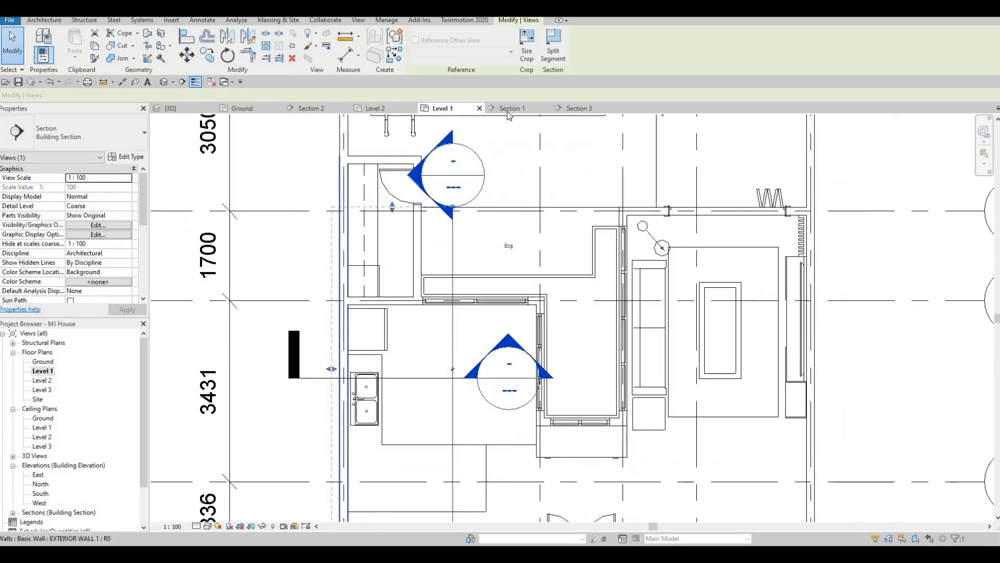
scroll(375, 185, down, 2)
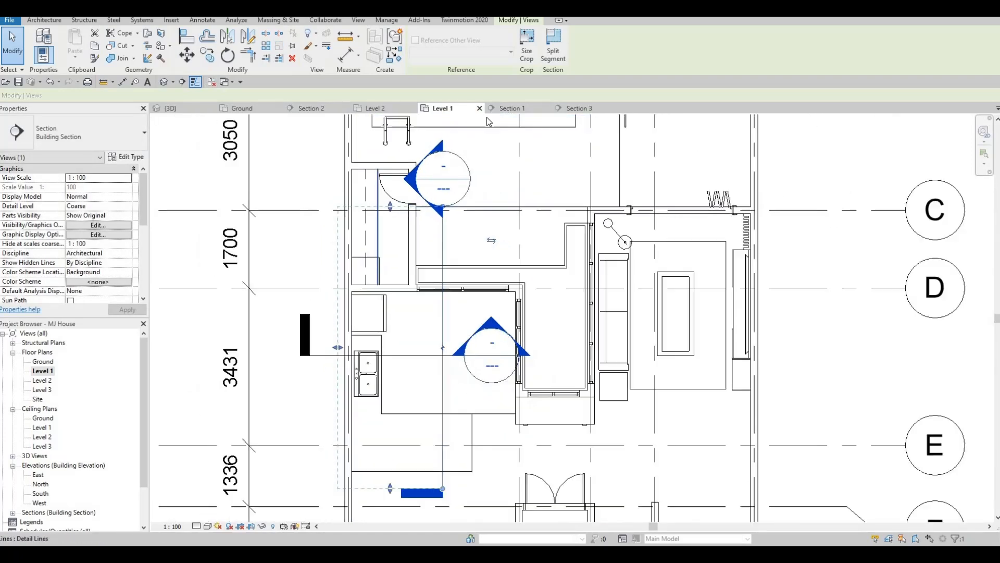
key(Escape)
key(Escape)
Switch to Section 3 and back to Section 1 to review the kitchen
click(579, 109)
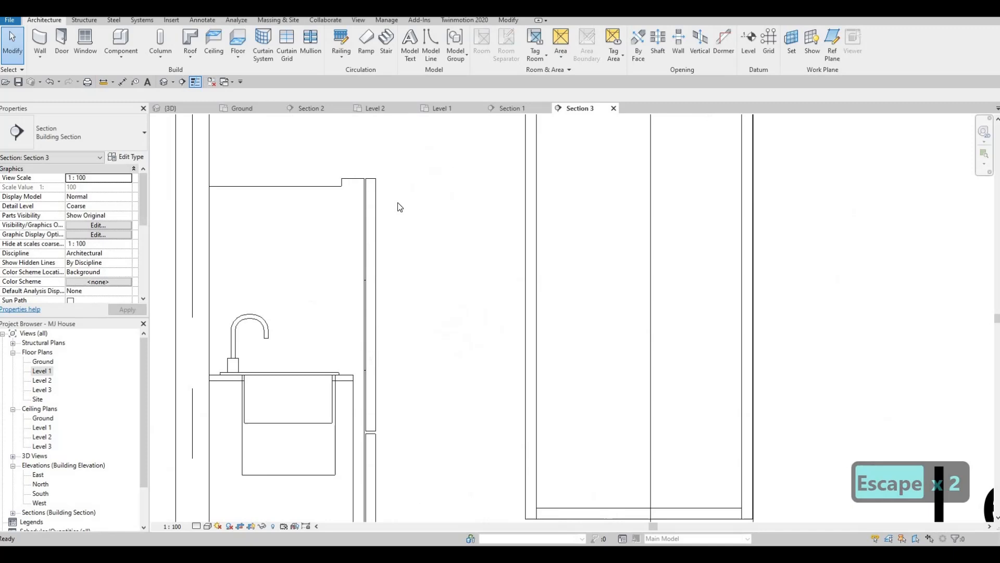
click(512, 109)
scroll(442, 183, down, 2)
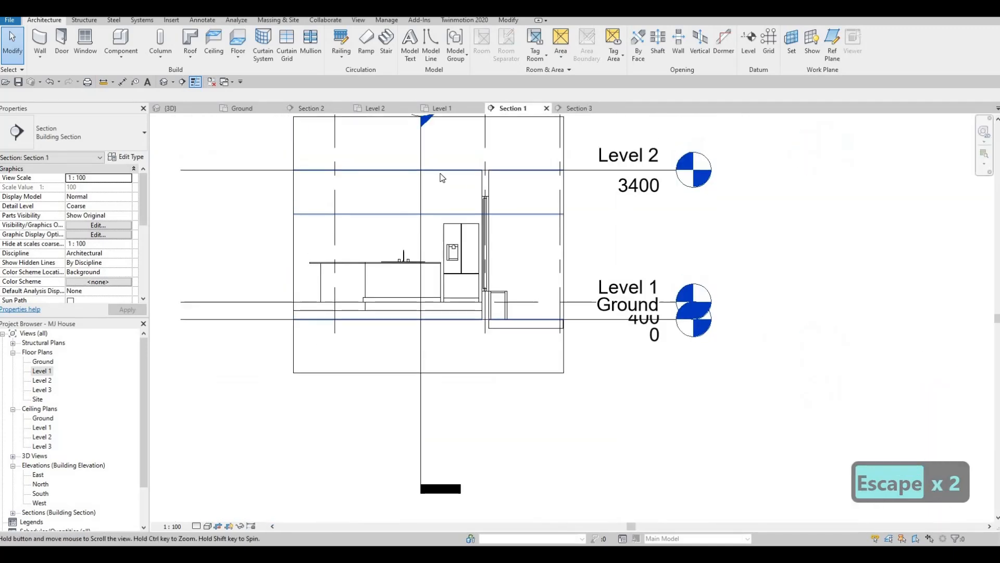
Edit the counter model in place and start a new extrusion, picking the wall face as its work plane
key(Escape)
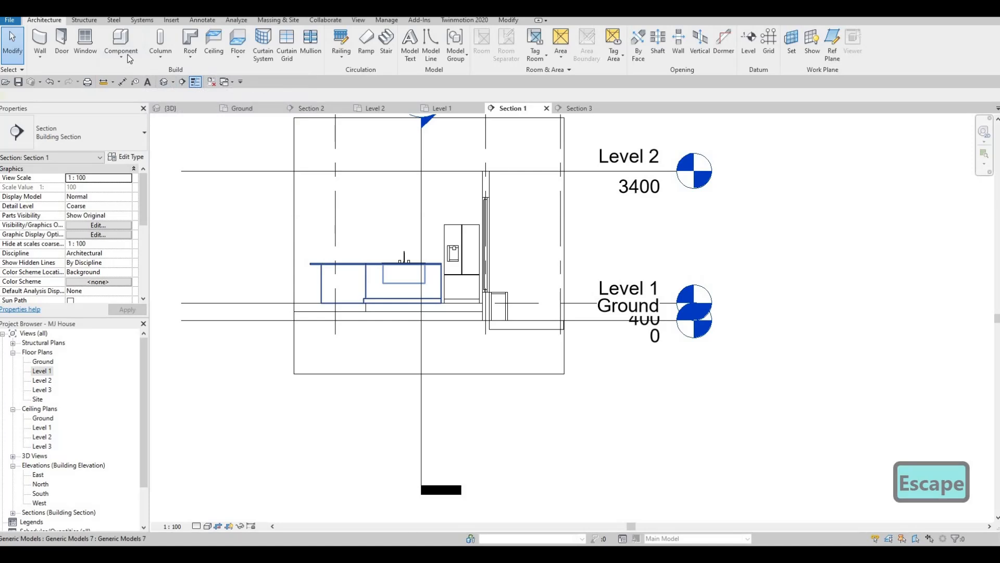
click(386, 286)
click(420, 54)
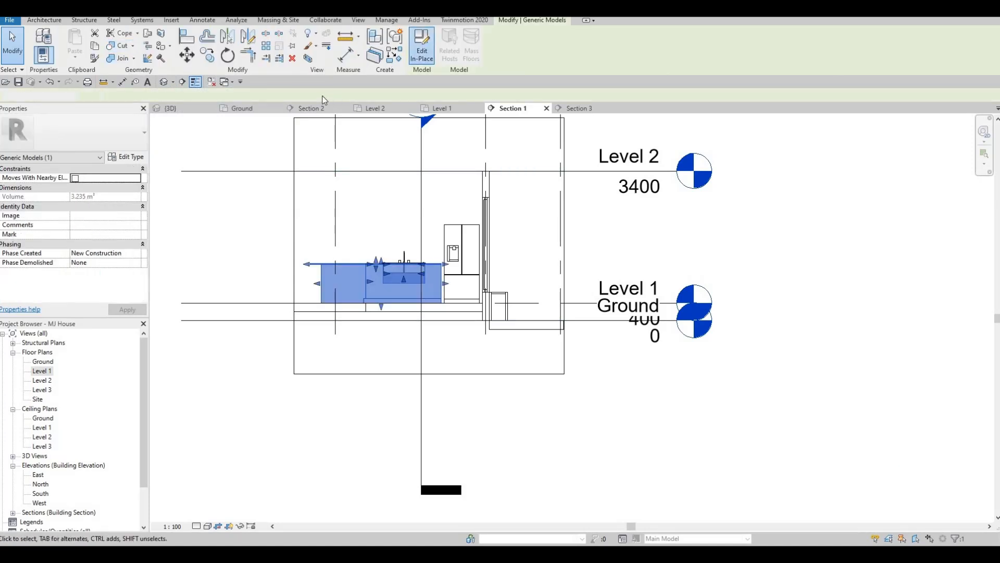
click(83, 47)
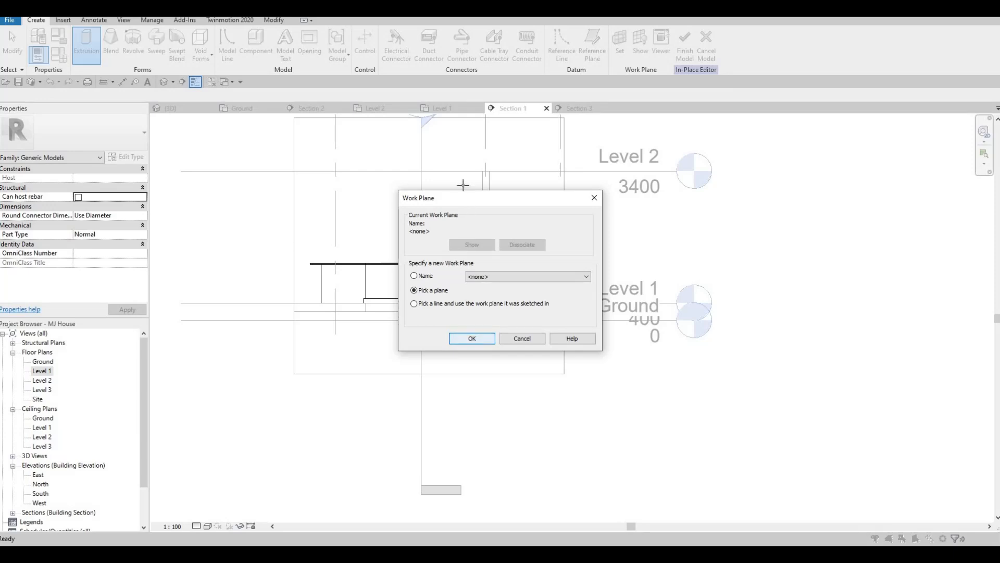
key(Return)
click(353, 134)
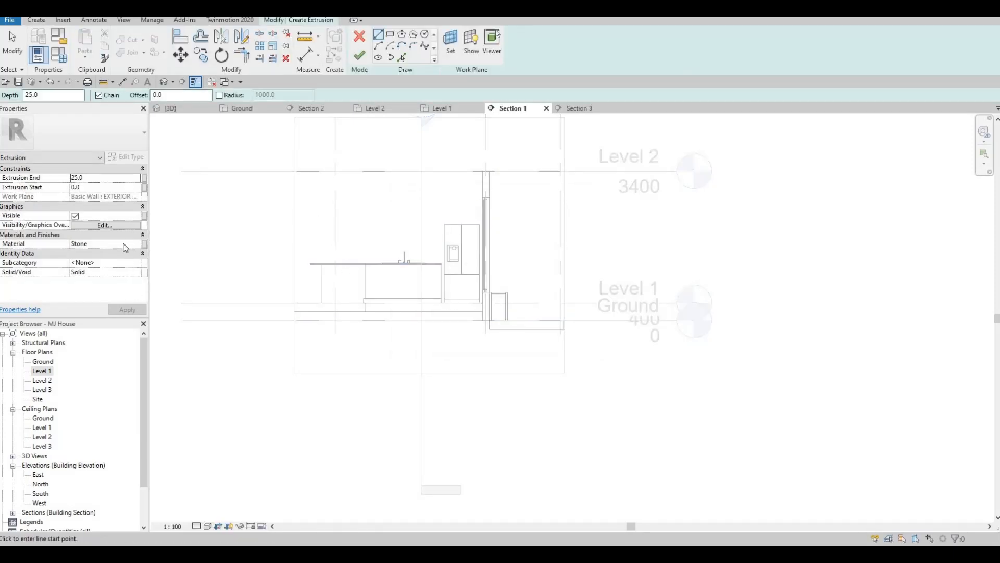
Browse the material library and set the extrusion's material to Glulam 24c
click(140, 245)
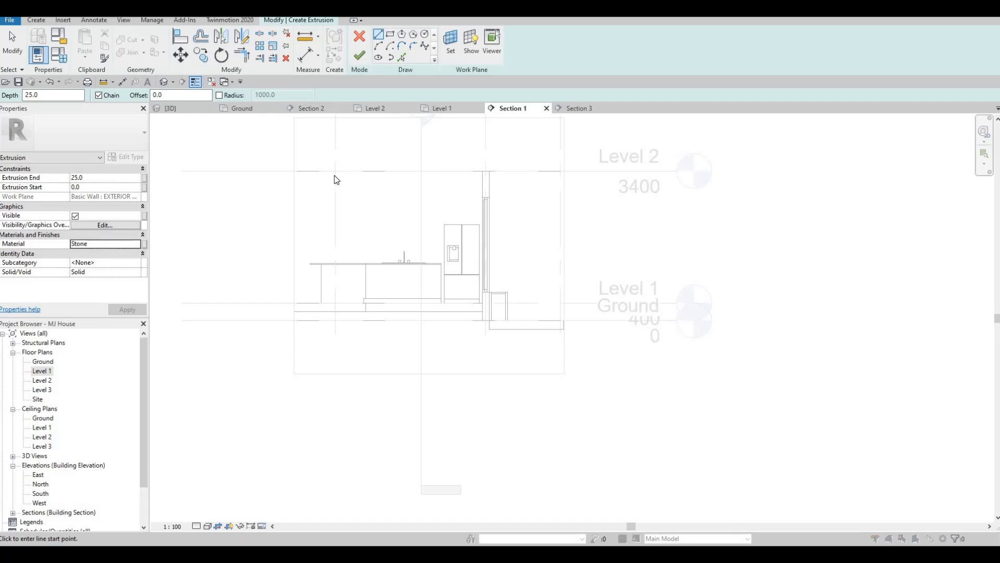
click(144, 244)
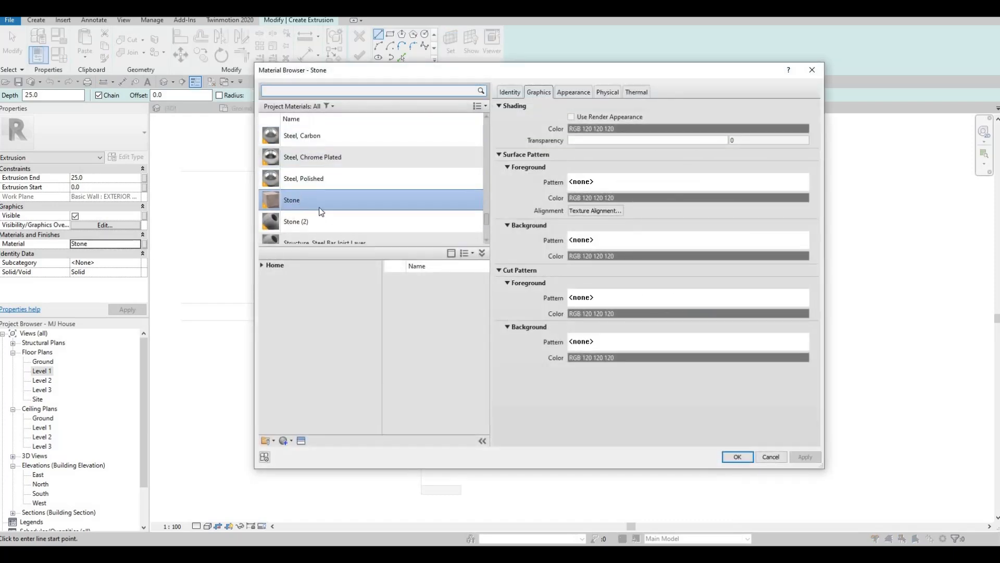
scroll(318, 211, down, 5)
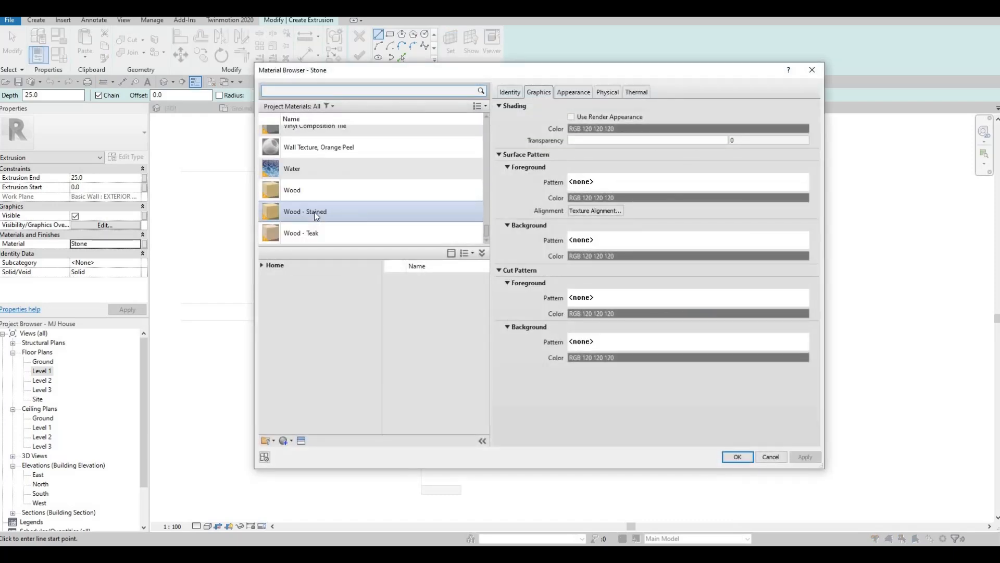
scroll(314, 212, up, 10)
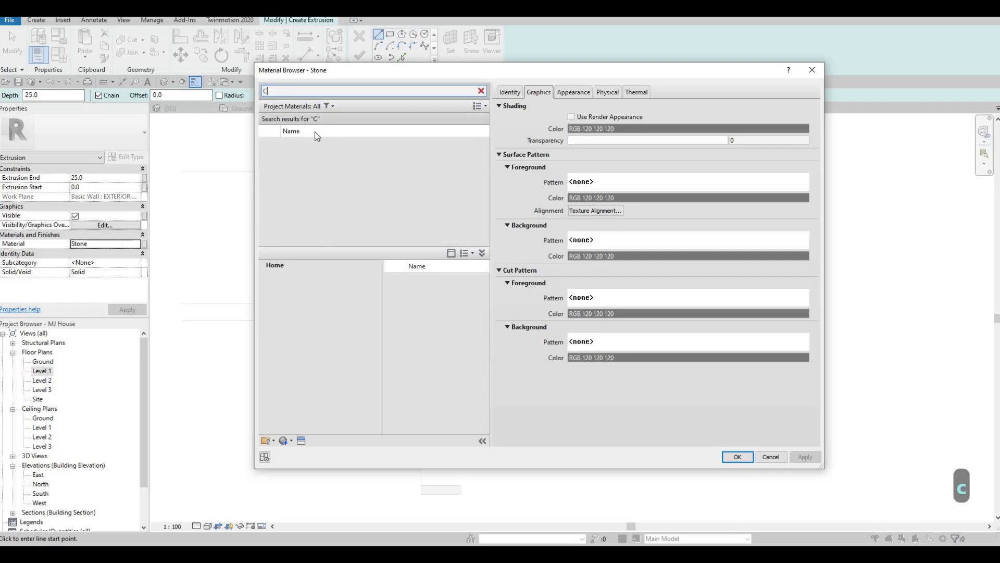
scroll(308, 188, down, 6)
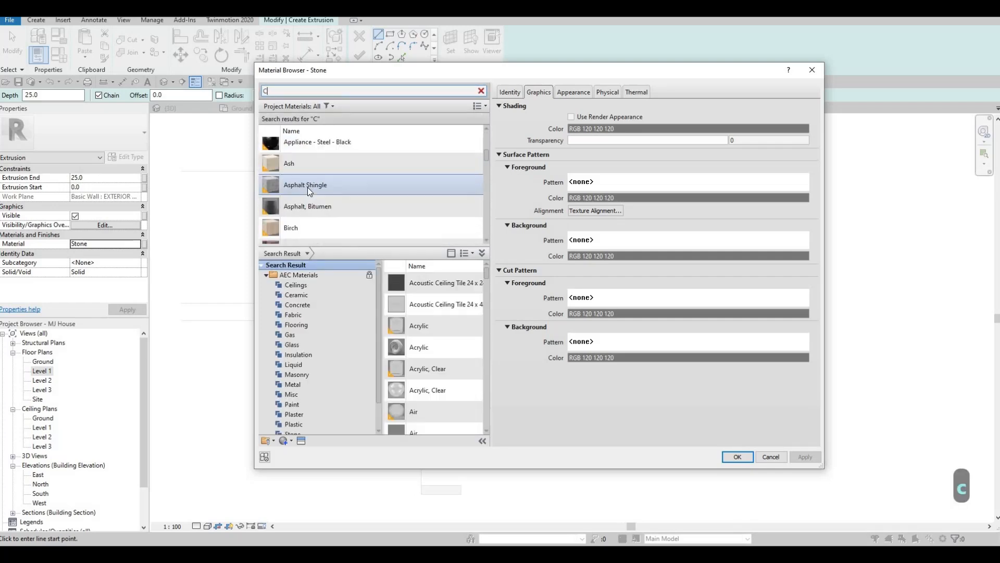
scroll(309, 191, down, 5)
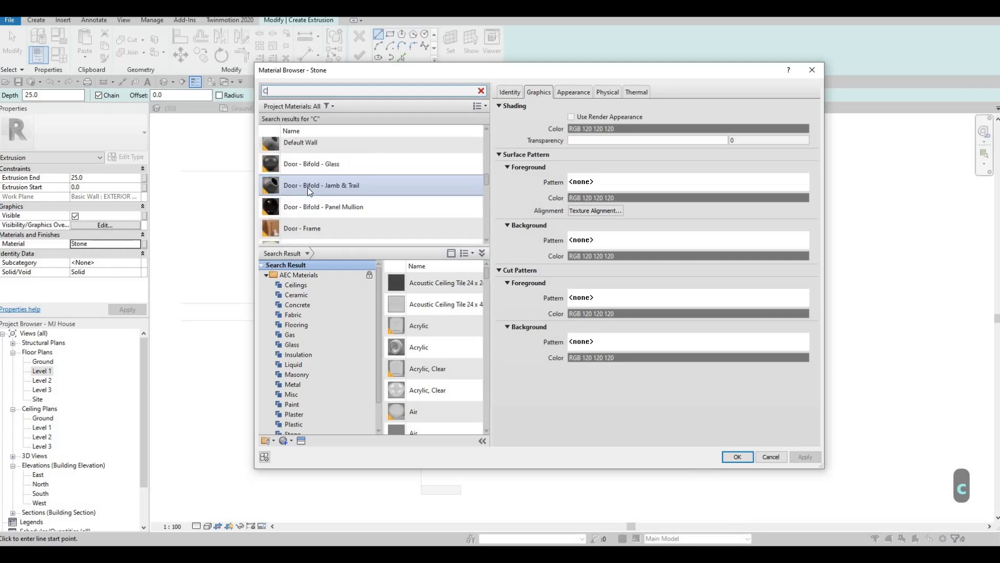
scroll(308, 187, down, 10)
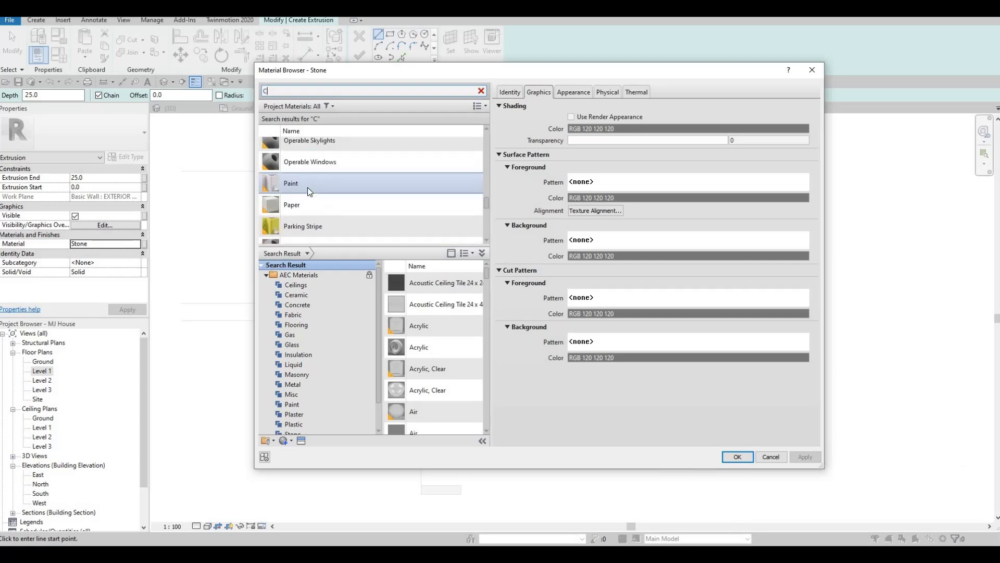
scroll(307, 188, down, 10)
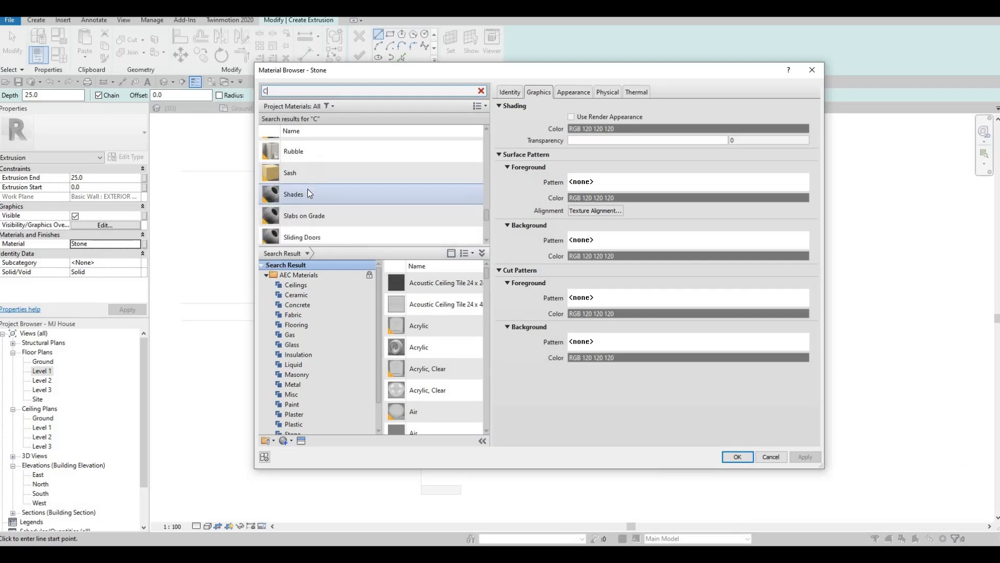
scroll(307, 188, down, 8)
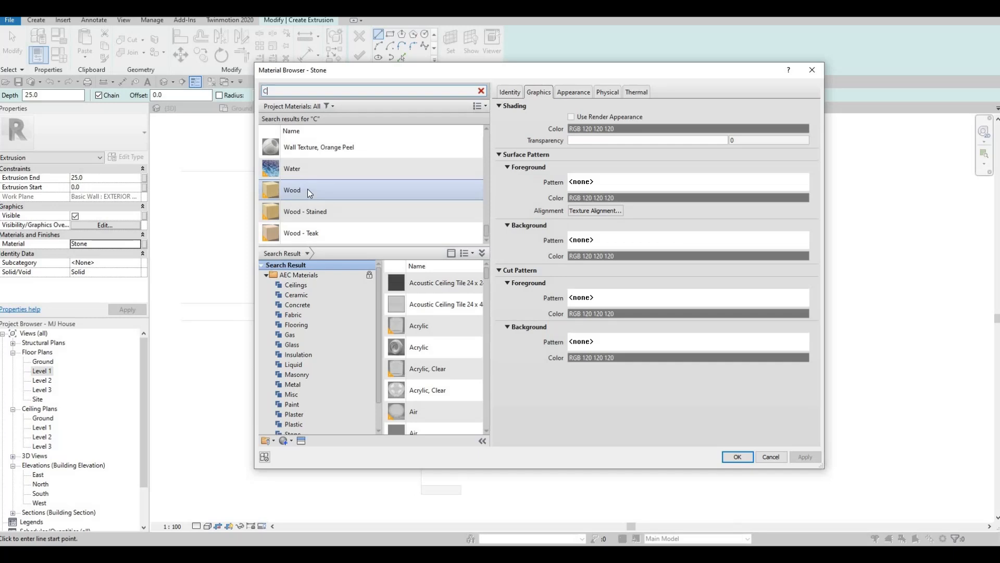
scroll(308, 189, up, 15)
scroll(307, 191, up, 15)
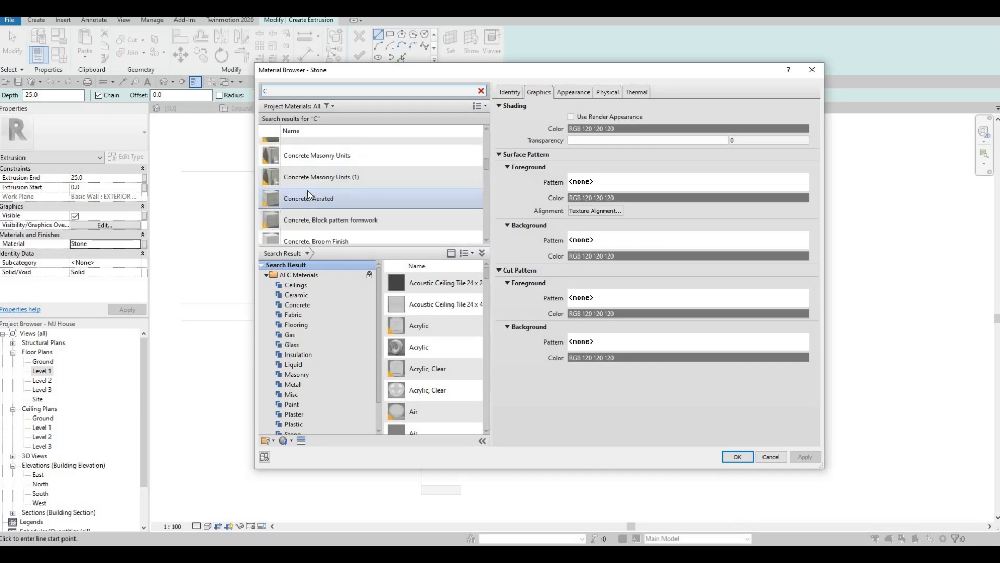
scroll(306, 191, up, 5)
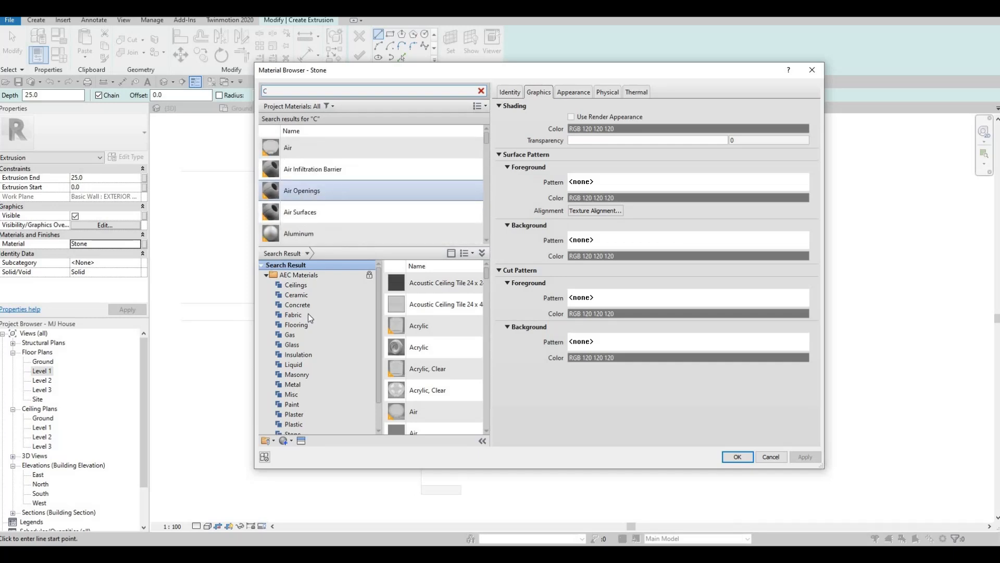
scroll(303, 418, down, 1)
click(297, 424)
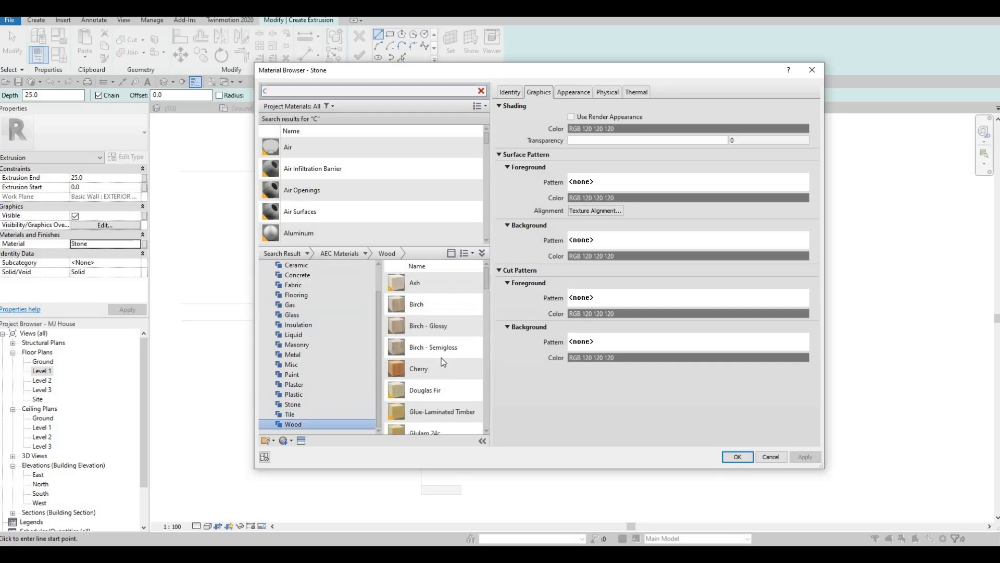
scroll(444, 372, down, 3)
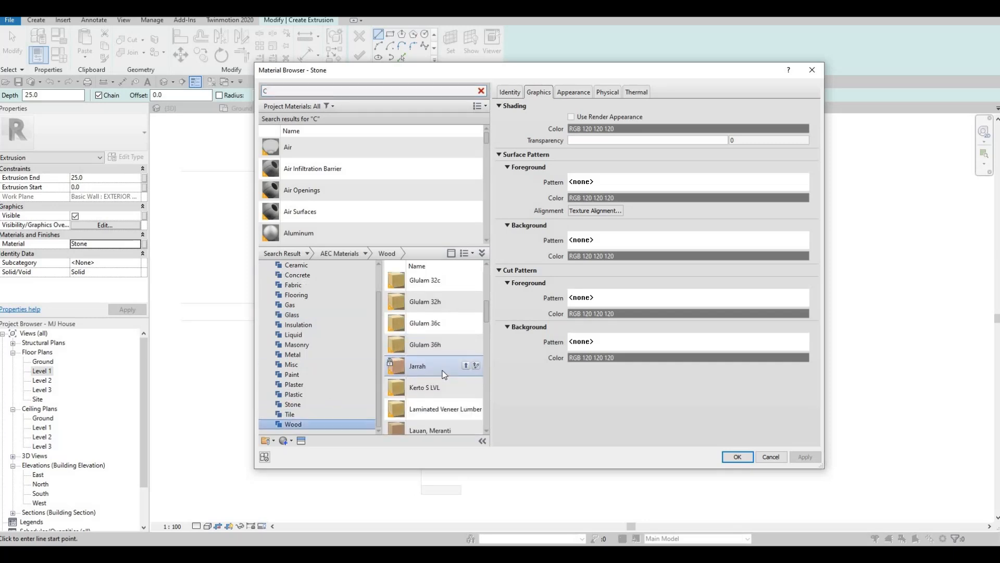
scroll(444, 373, up, 3)
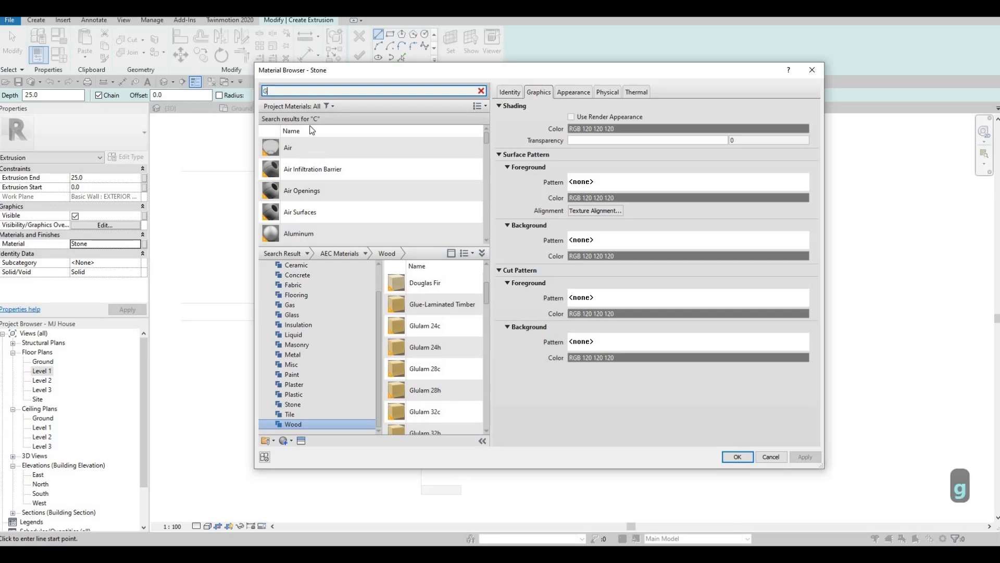
scroll(307, 194, down, 2)
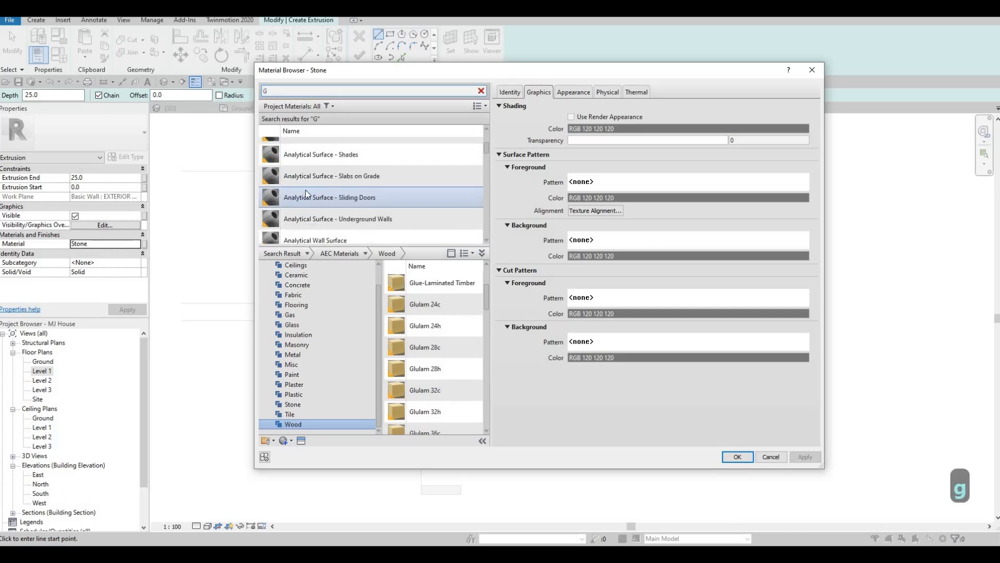
scroll(310, 203, up, 1)
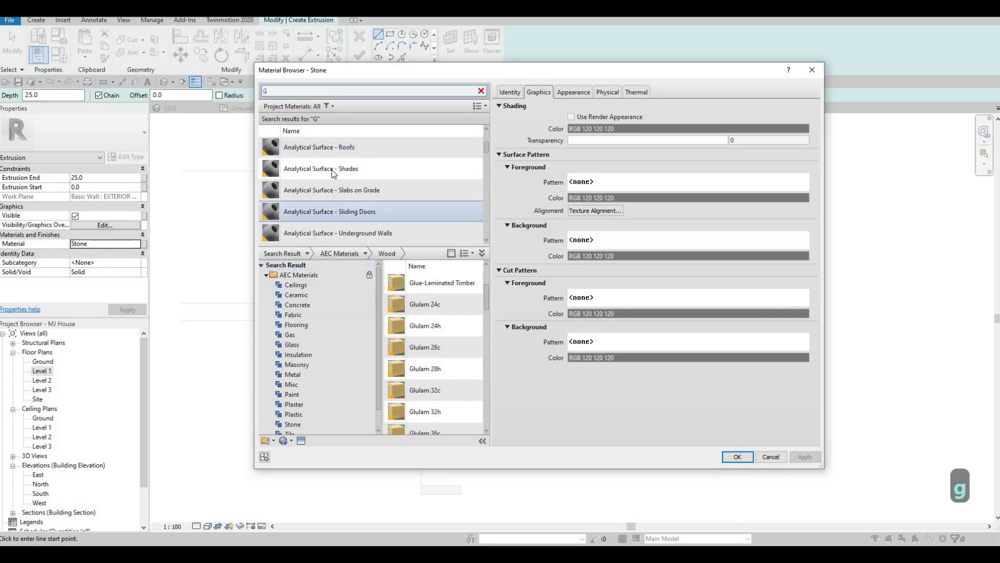
scroll(331, 203, up, 3)
click(328, 190)
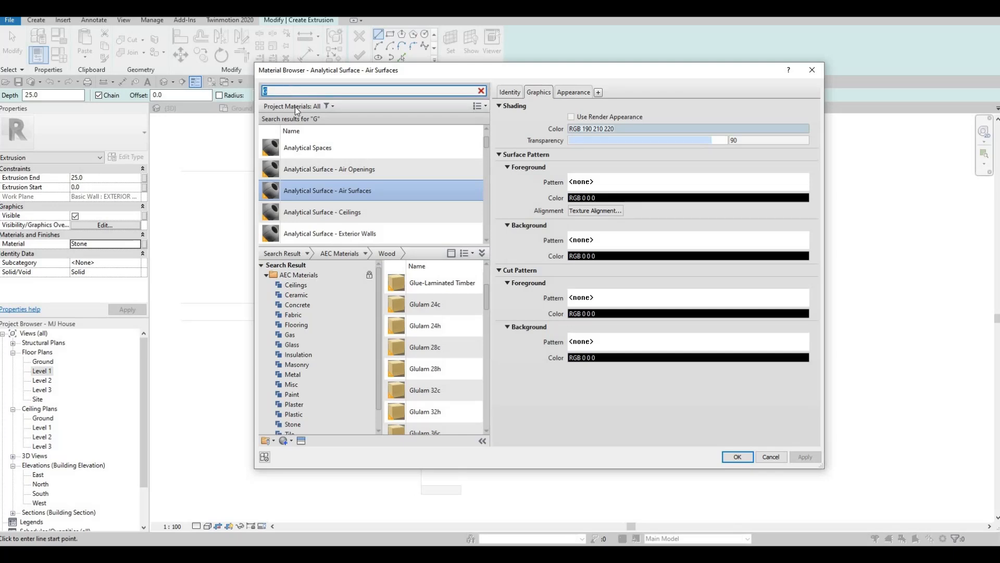
scroll(328, 195, down, 5)
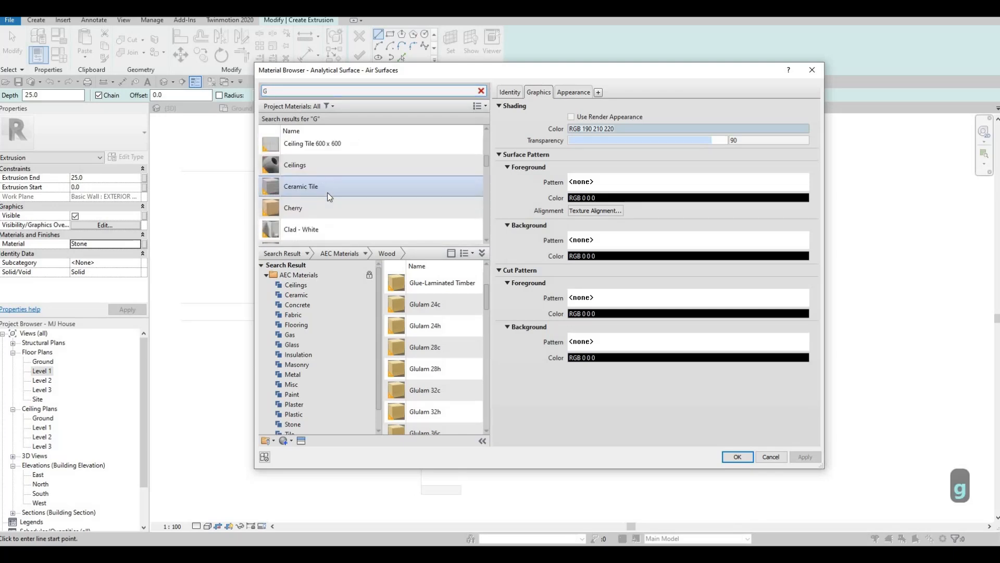
scroll(328, 196, down, 7)
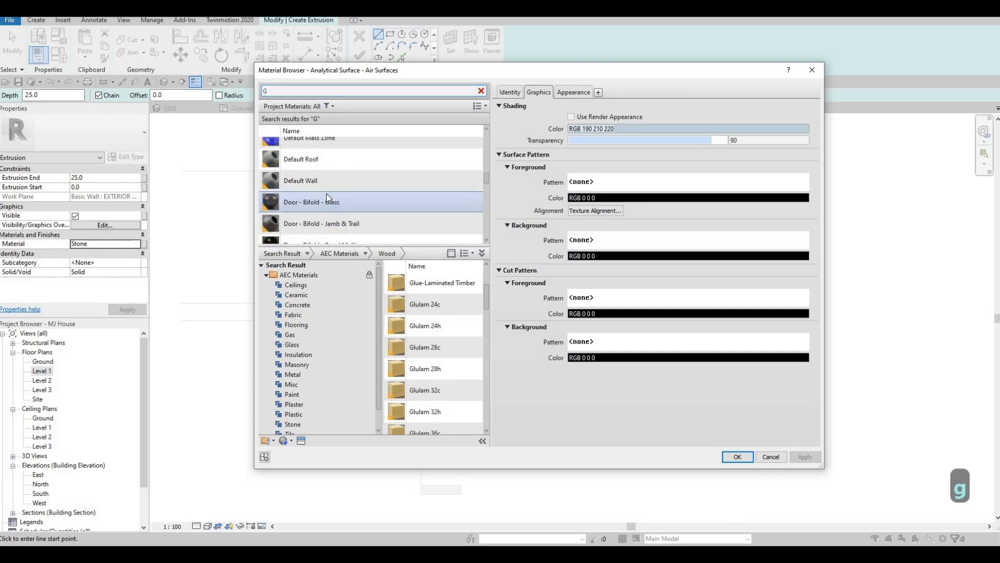
scroll(328, 198, down, 10)
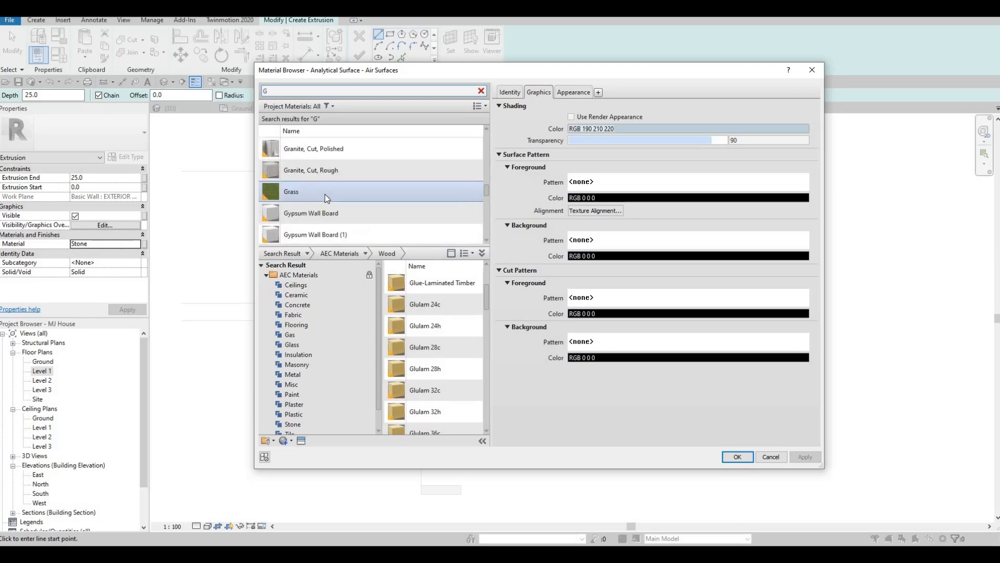
scroll(327, 198, down, 3)
scroll(328, 198, up, 5)
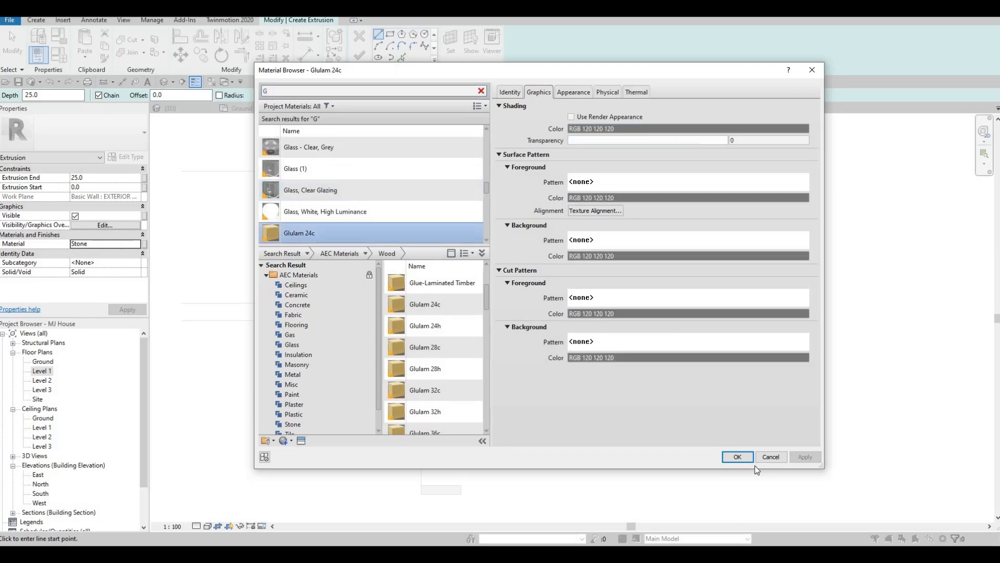
key(Return)
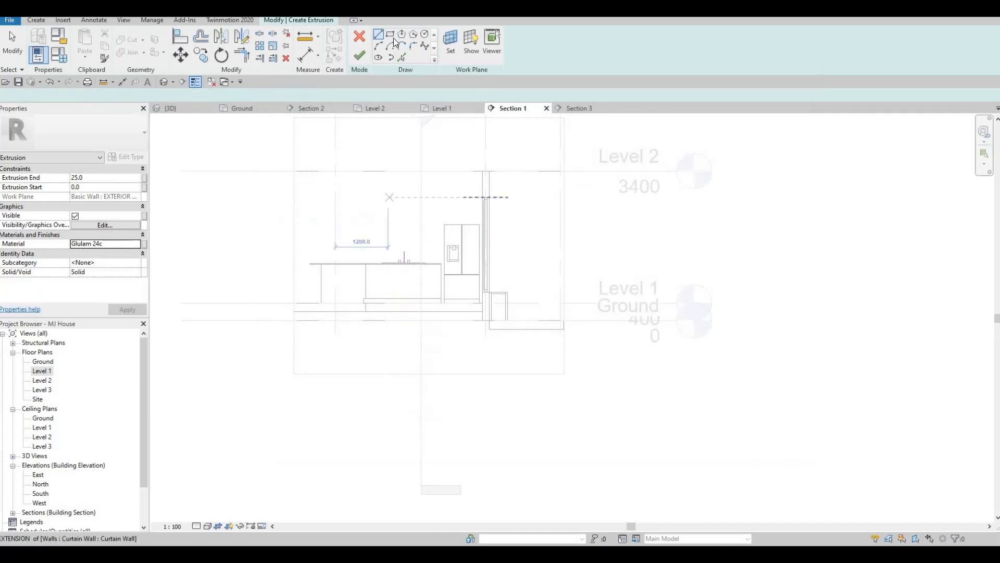
Sketch a rectangle about 816 mm wide enclosing the refrigerator, from its base to above its top
click(390, 34)
scroll(468, 208, up, 3)
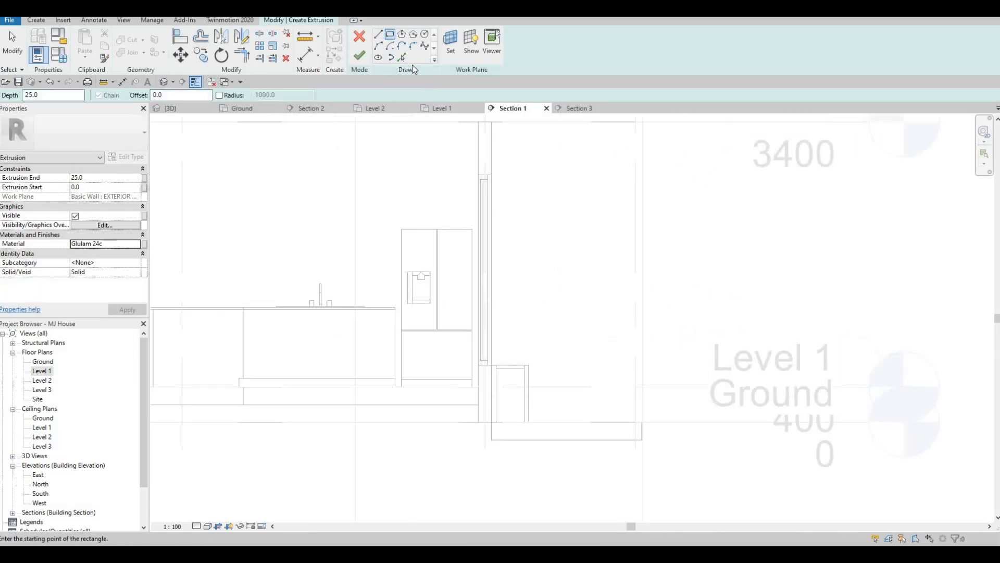
click(396, 386)
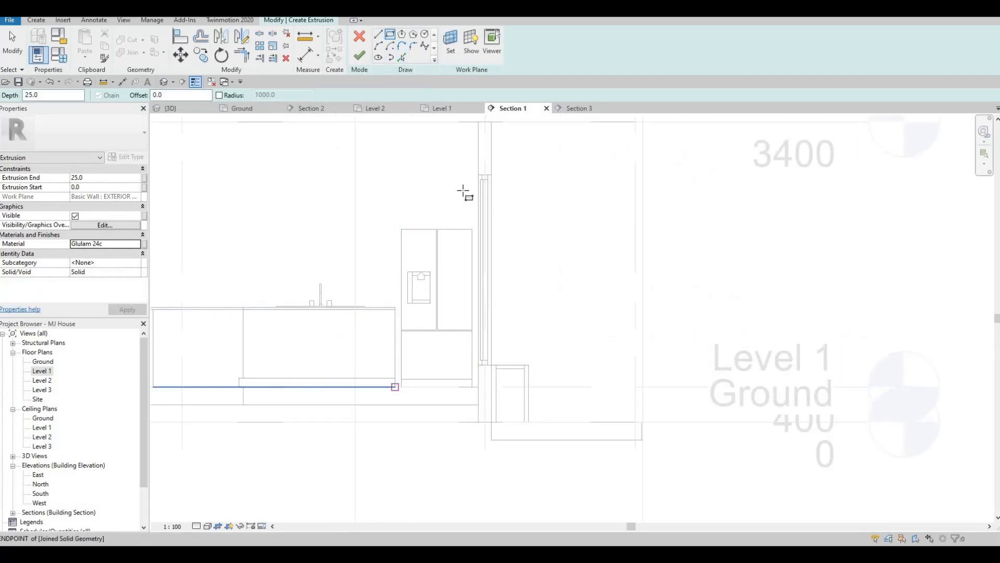
click(478, 156)
key(Escape)
key(Escape)
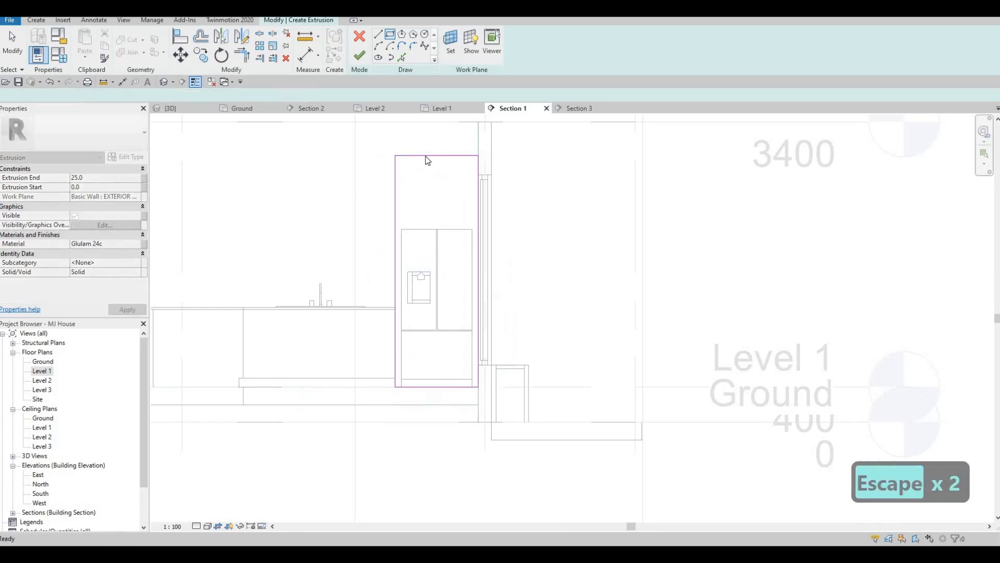
Select the rectangle's top edge and set its temporary height dimension to 2800 mm
click(481, 158)
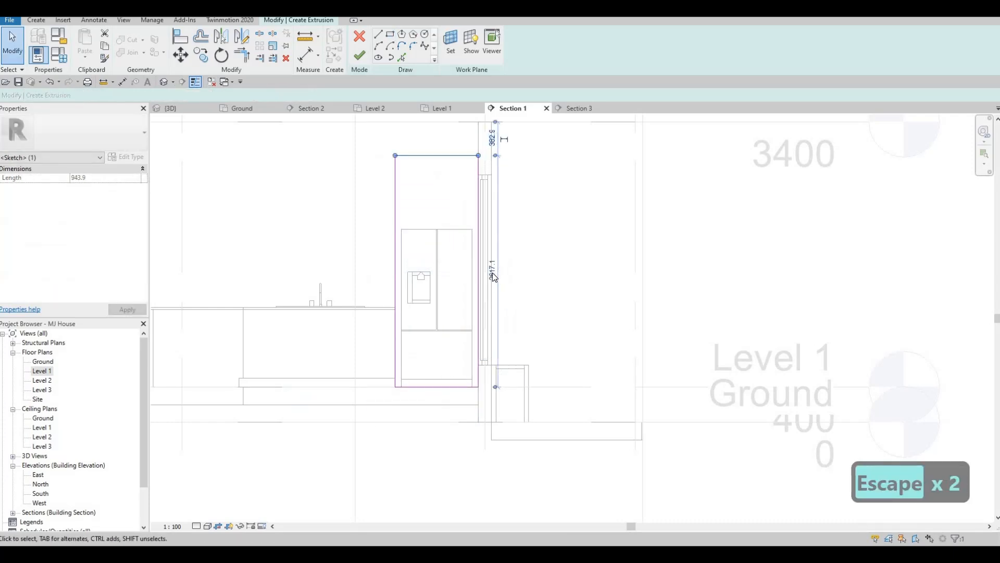
text(2)
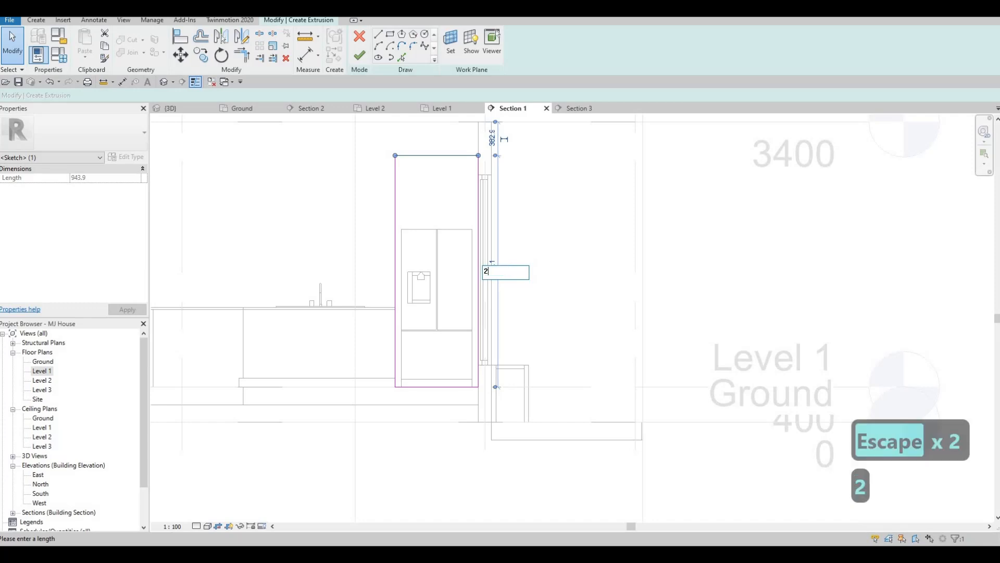
text(800)
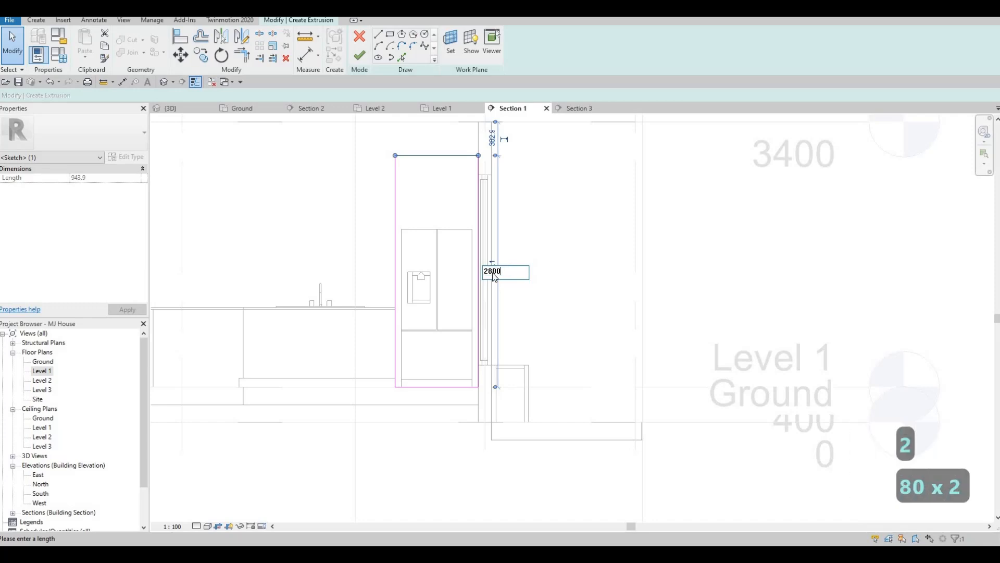
key(Return)
key(Escape)
key(Escape)
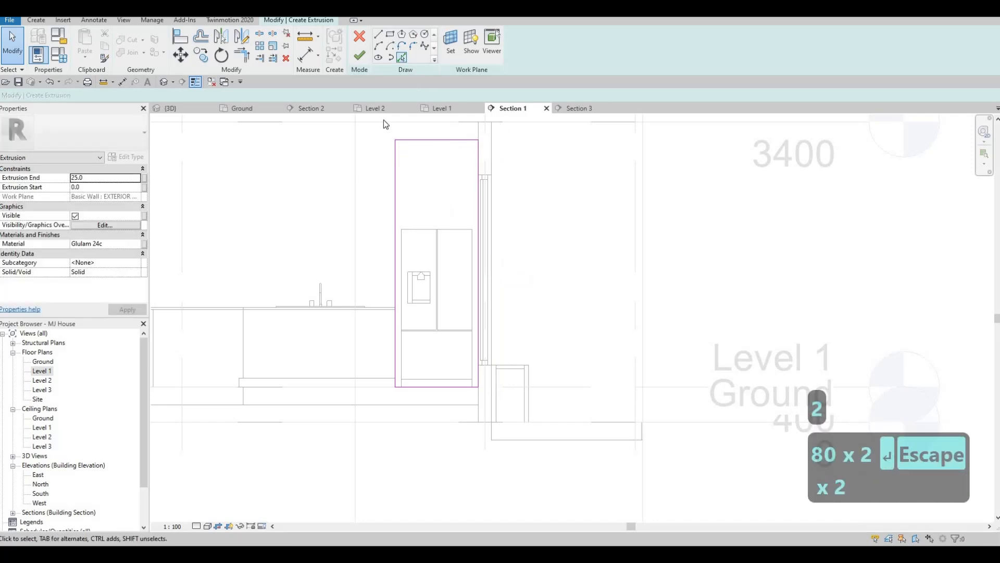
Sketch a second rectangle 800 mm wide starting from the refrigerator's bottom-left corner
scroll(405, 418, up, 2)
click(400, 371)
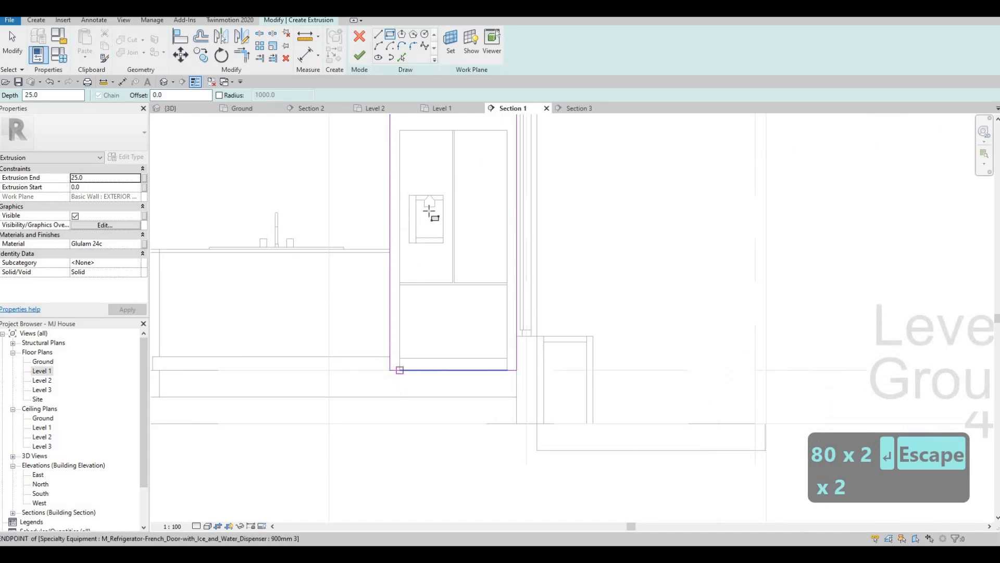
click(509, 131)
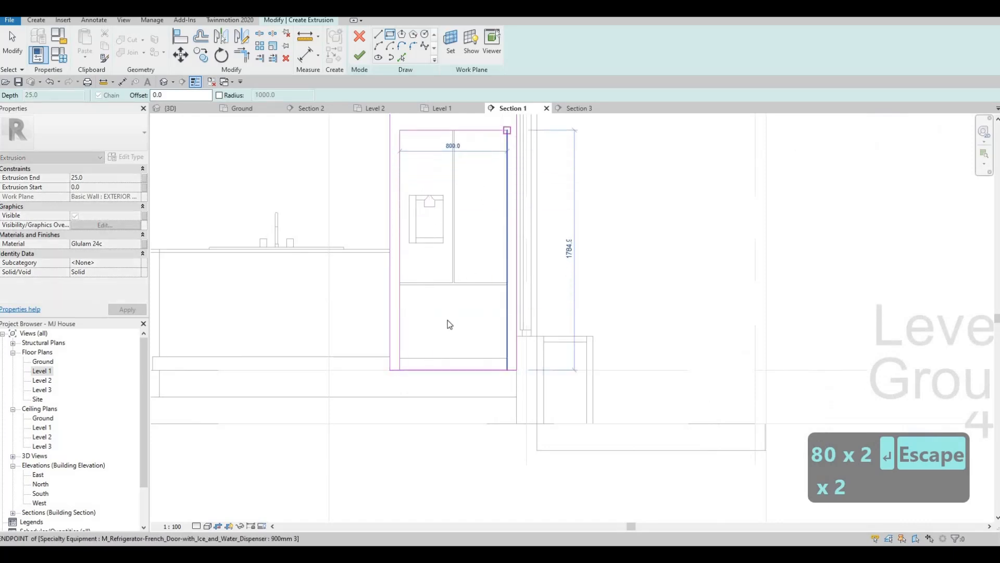
Delete the bottom edge of the second rectangle beneath the refrigerator
key(Escape)
key(Escape)
click(443, 370)
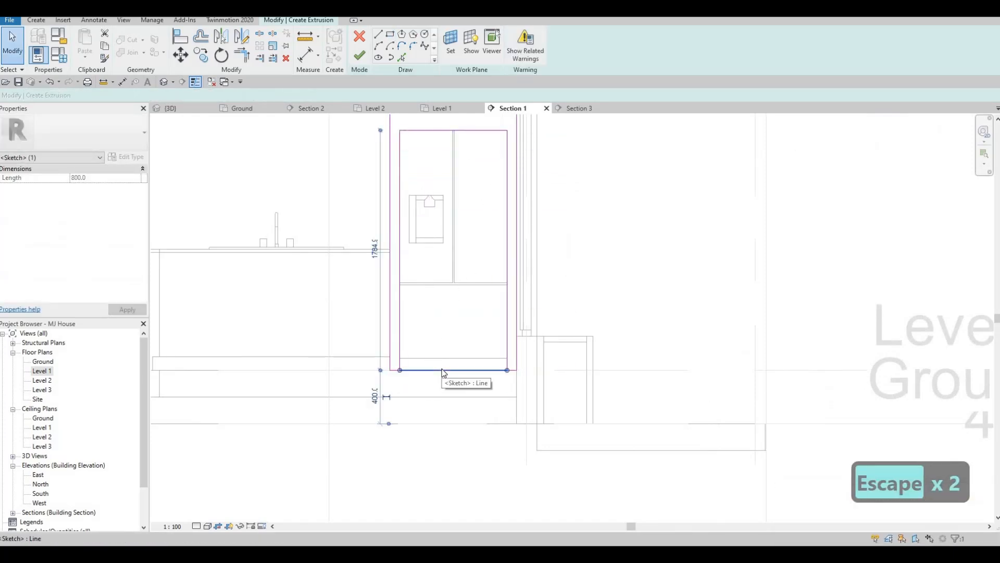
key(Delete)
key(s)
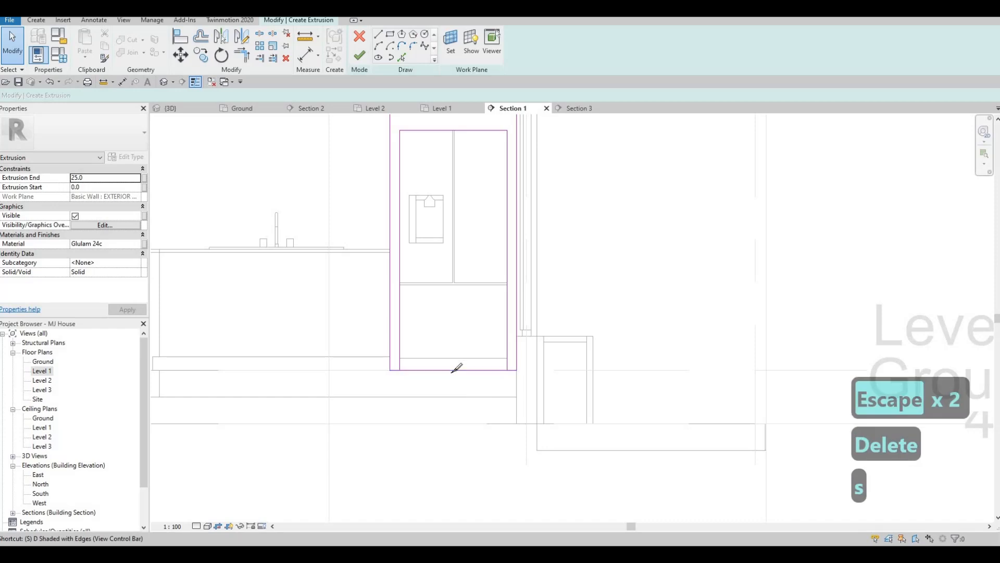
key(l)
key(Escape)
key(Escape)
Trim the inner and outer sketch lines into corners at both bottom sides of the refrigerator
key(t)
key(r)
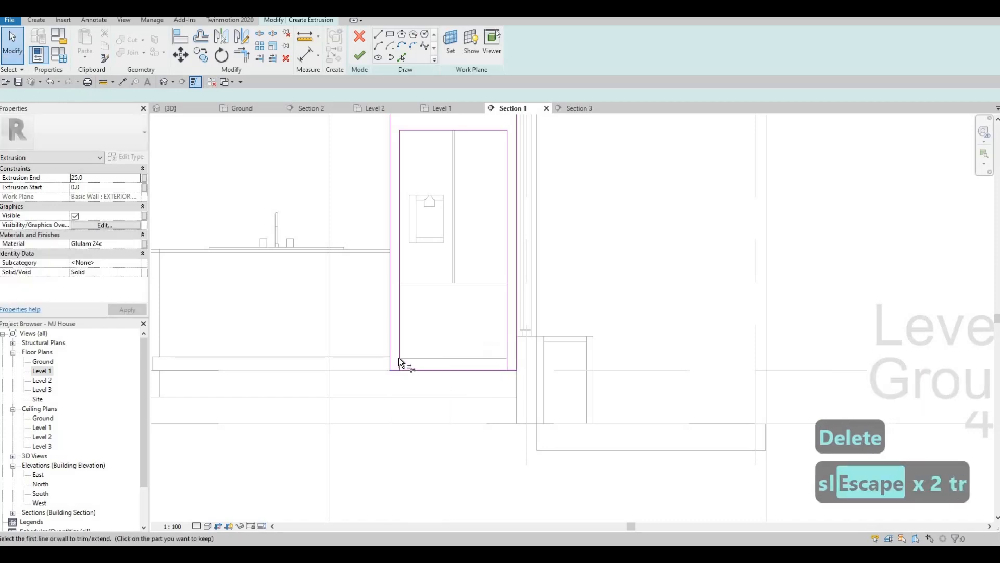
click(400, 358)
click(392, 370)
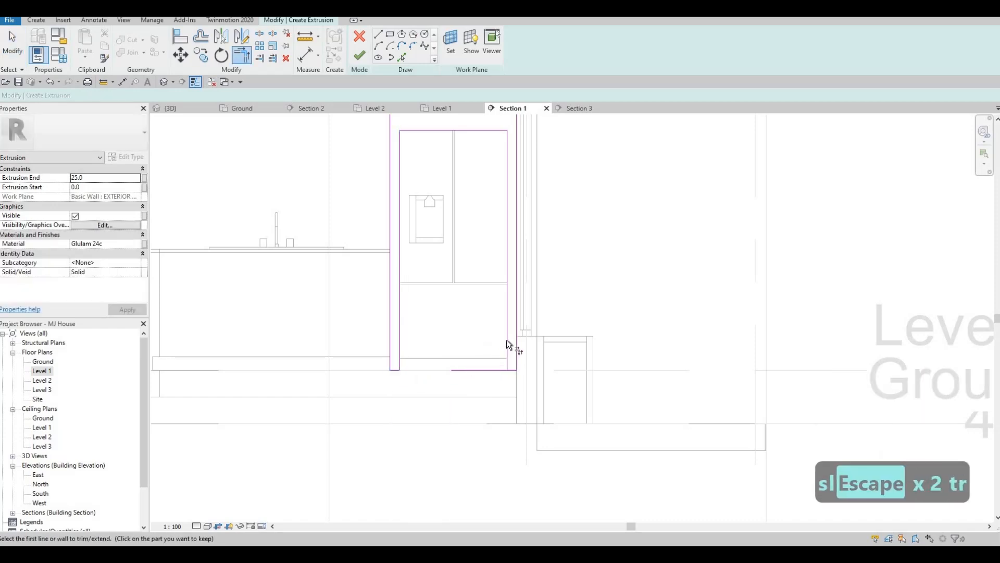
click(507, 342)
click(510, 369)
Set the extrusion end to 800 mm and finish the extrusion sketch
double_click(102, 182)
text(800)
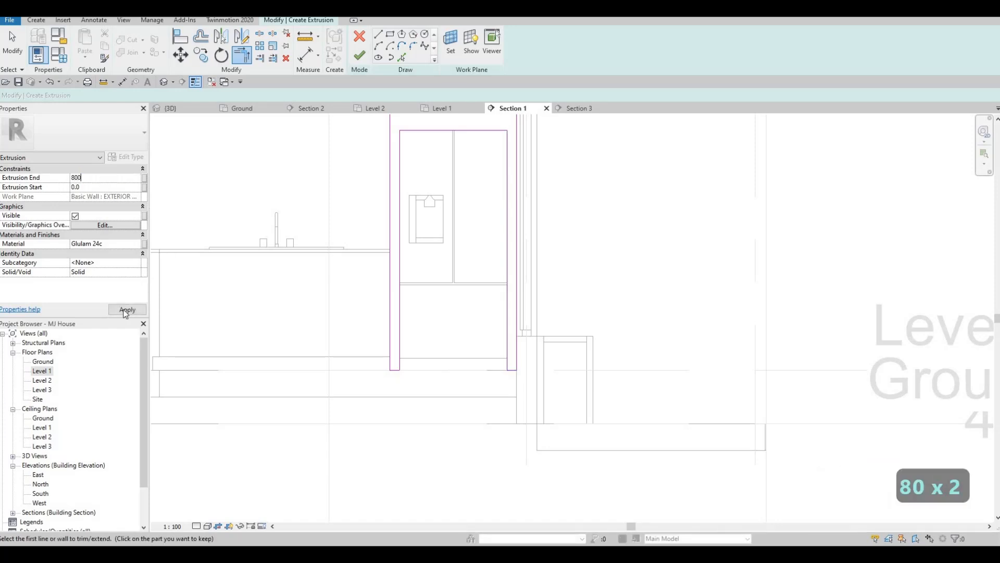
click(126, 311)
click(359, 55)
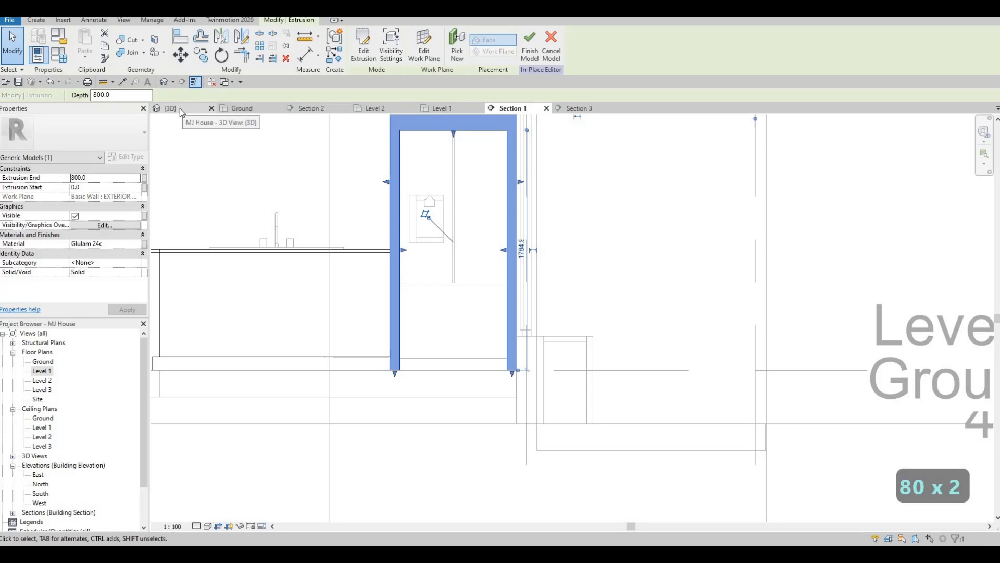
In 3D, pull the extrusion's front shape handle back to about 773 mm, snapping to the refrigerator's front
shift+middle_drag(414, 254, 443, 283)
shift+middle_drag(591, 314, 624, 232)
key(Escape)
click(646, 284)
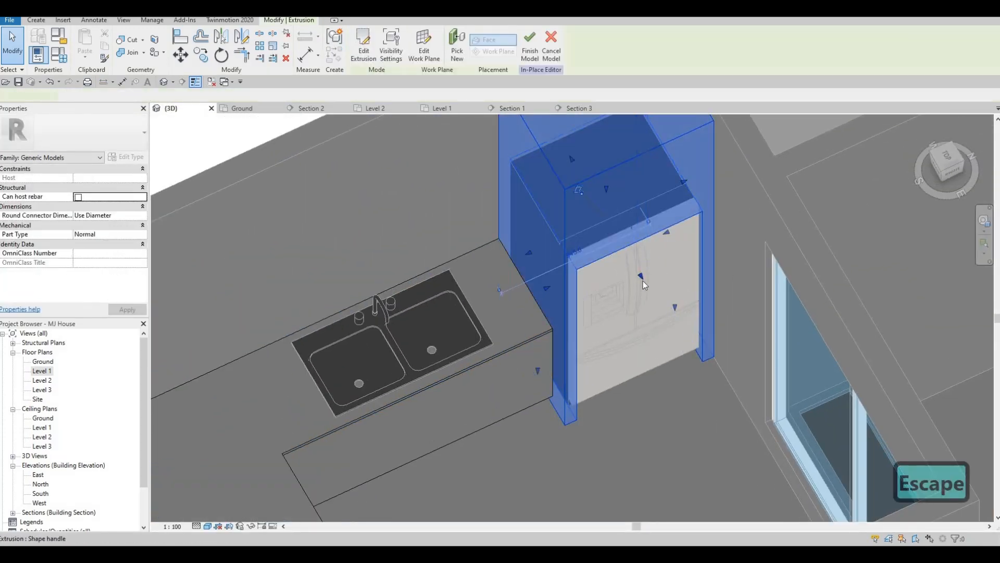
shift+middle_drag(643, 281, 638, 277)
drag(635, 266, 630, 250)
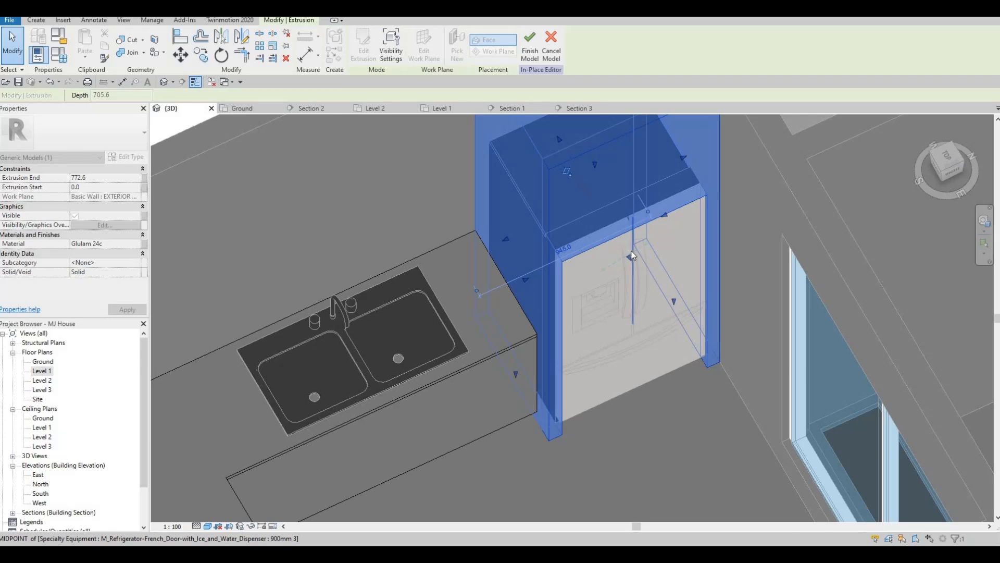
key(Escape)
key(Escape)
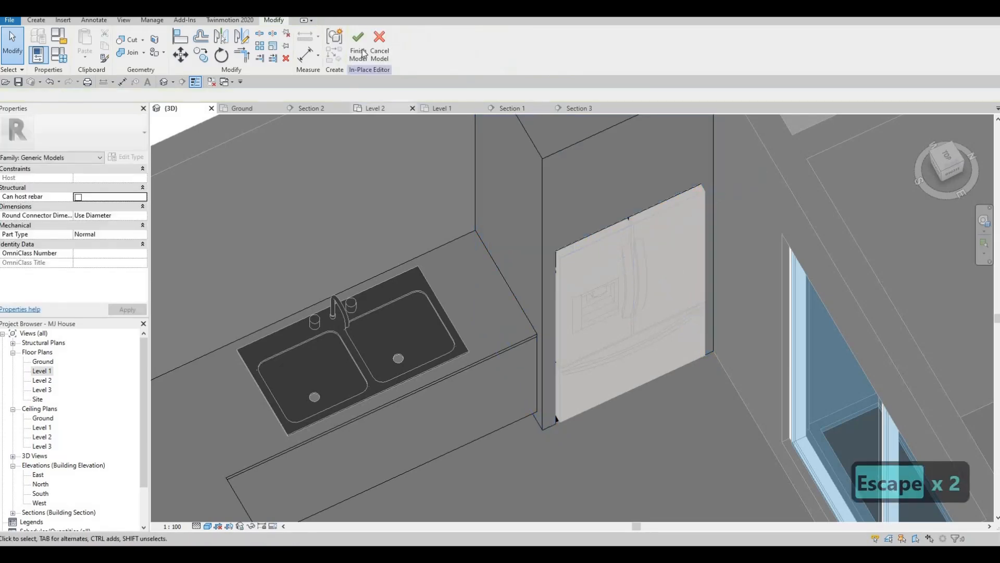
Finish the in-place model
click(358, 42)
scroll(541, 328, down, 6)
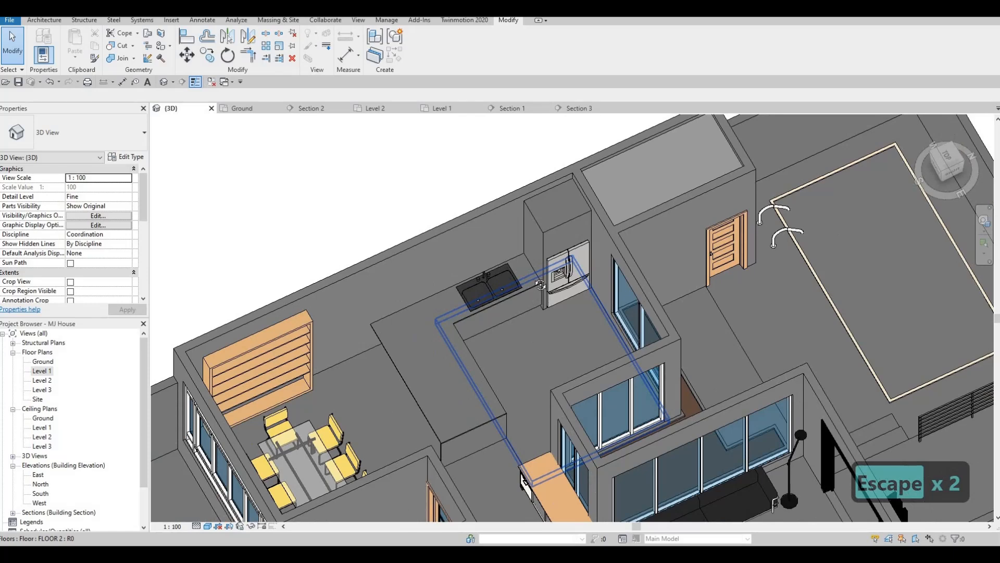
scroll(540, 348, up, 5)
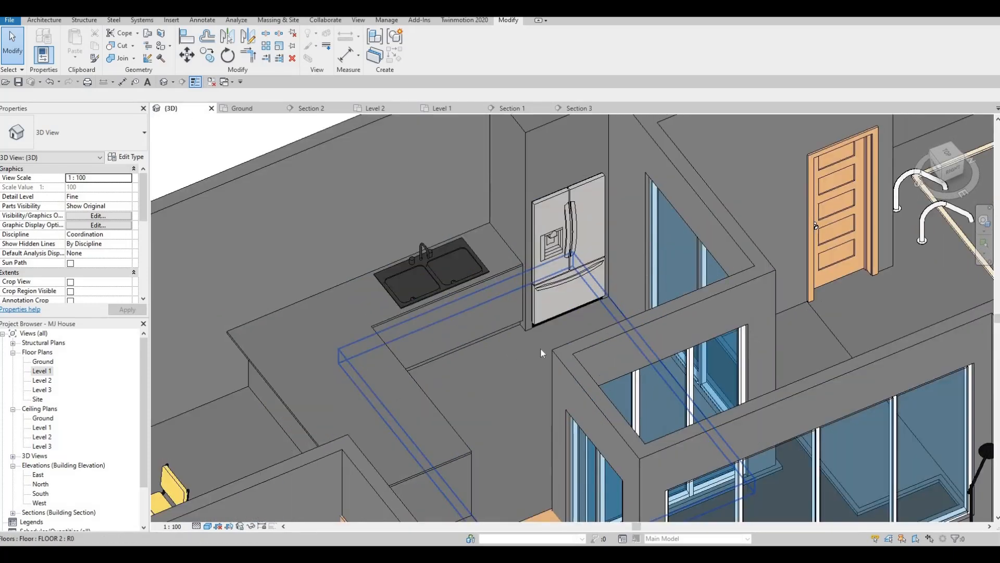